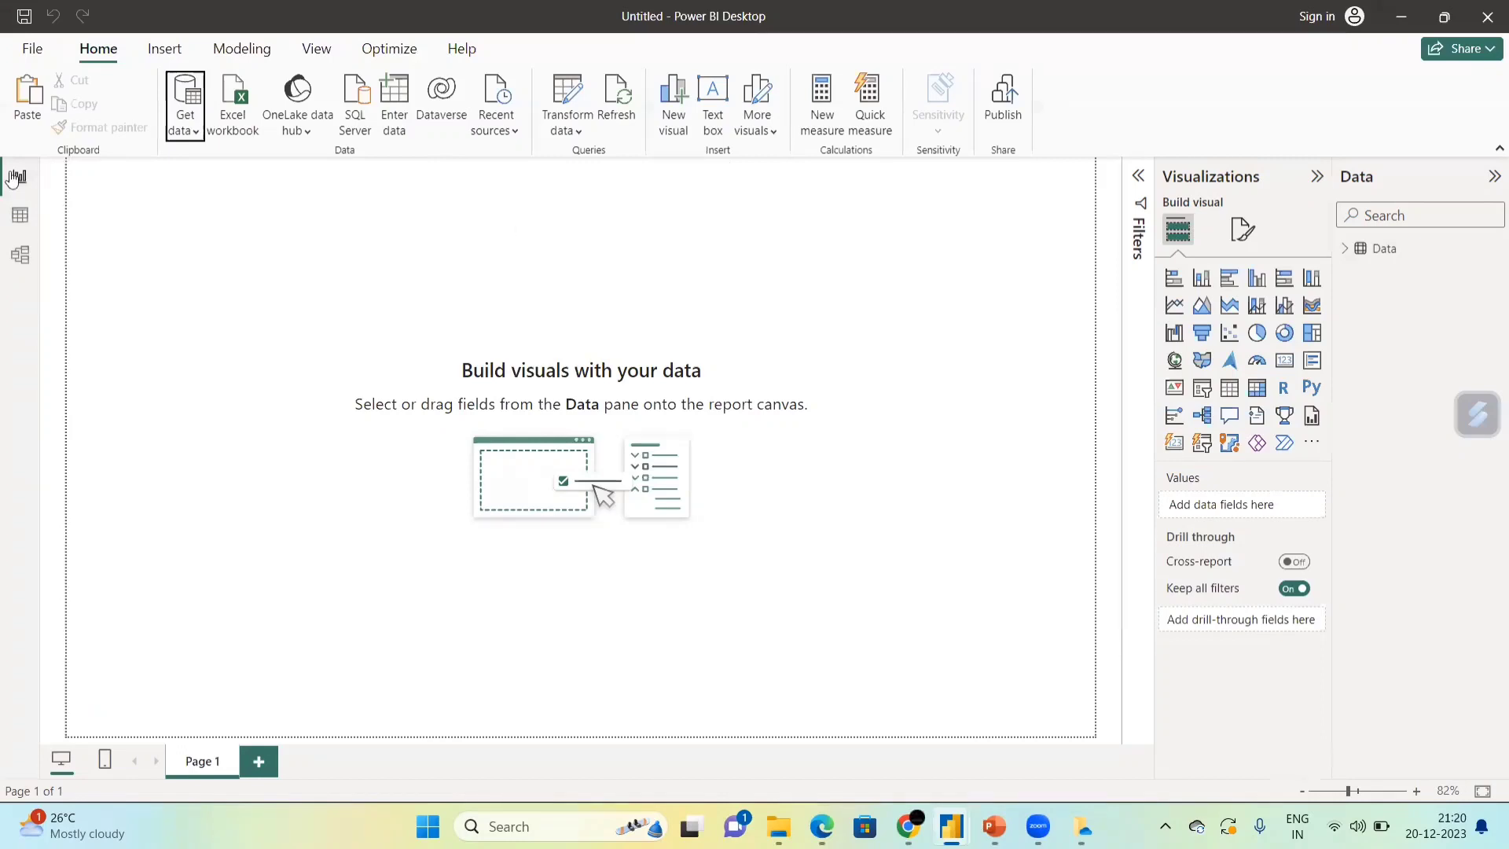
Review the loaded Data table's rows and its model view, and list the table's fields in the report view.
{"action": "left_click", "coordinate": [18, 214]}
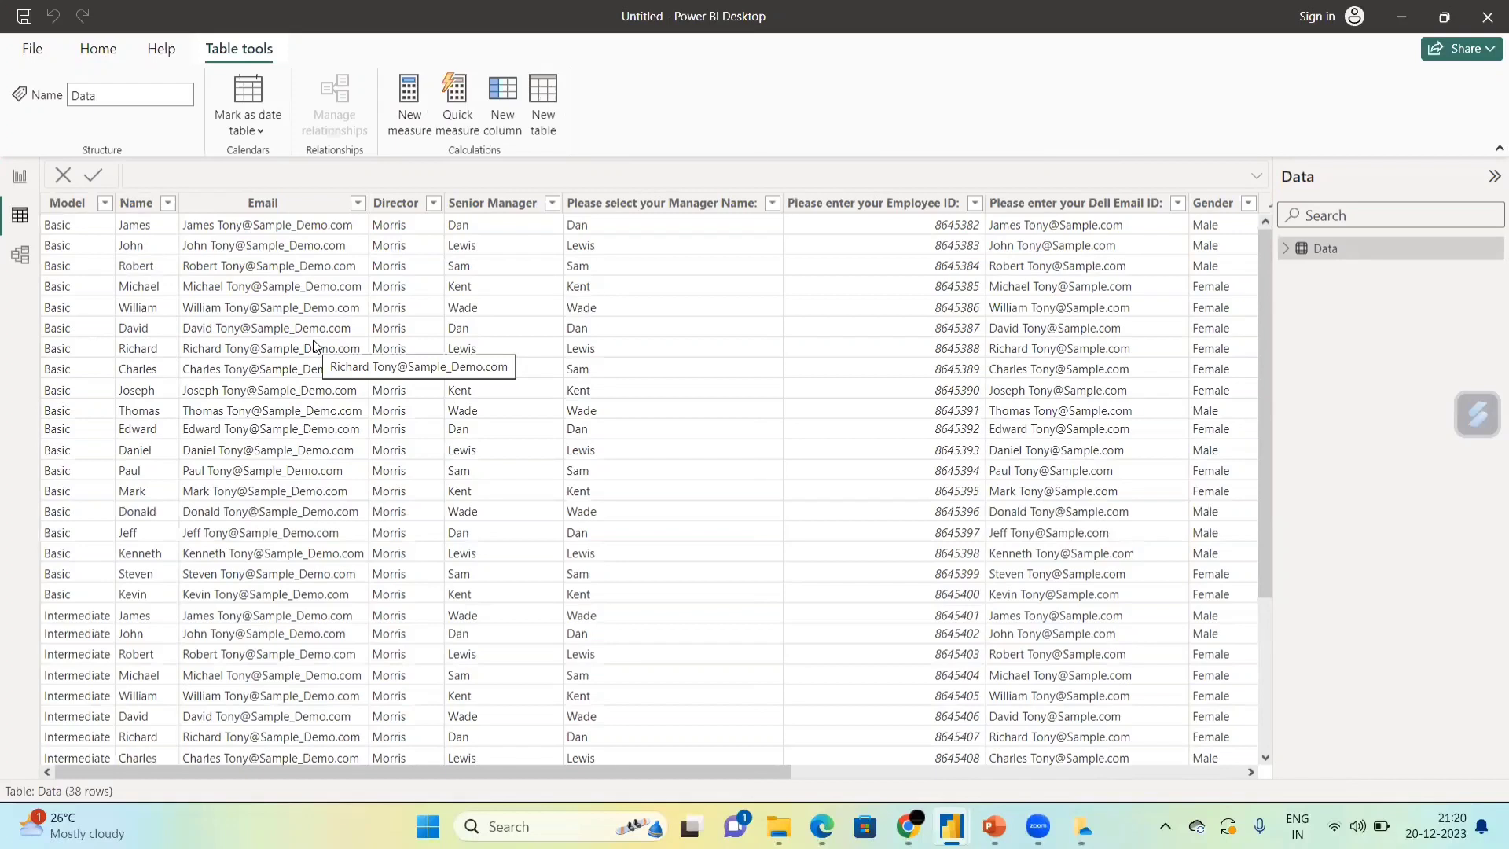
{"action": "left_click", "coordinate": [11, 261]}
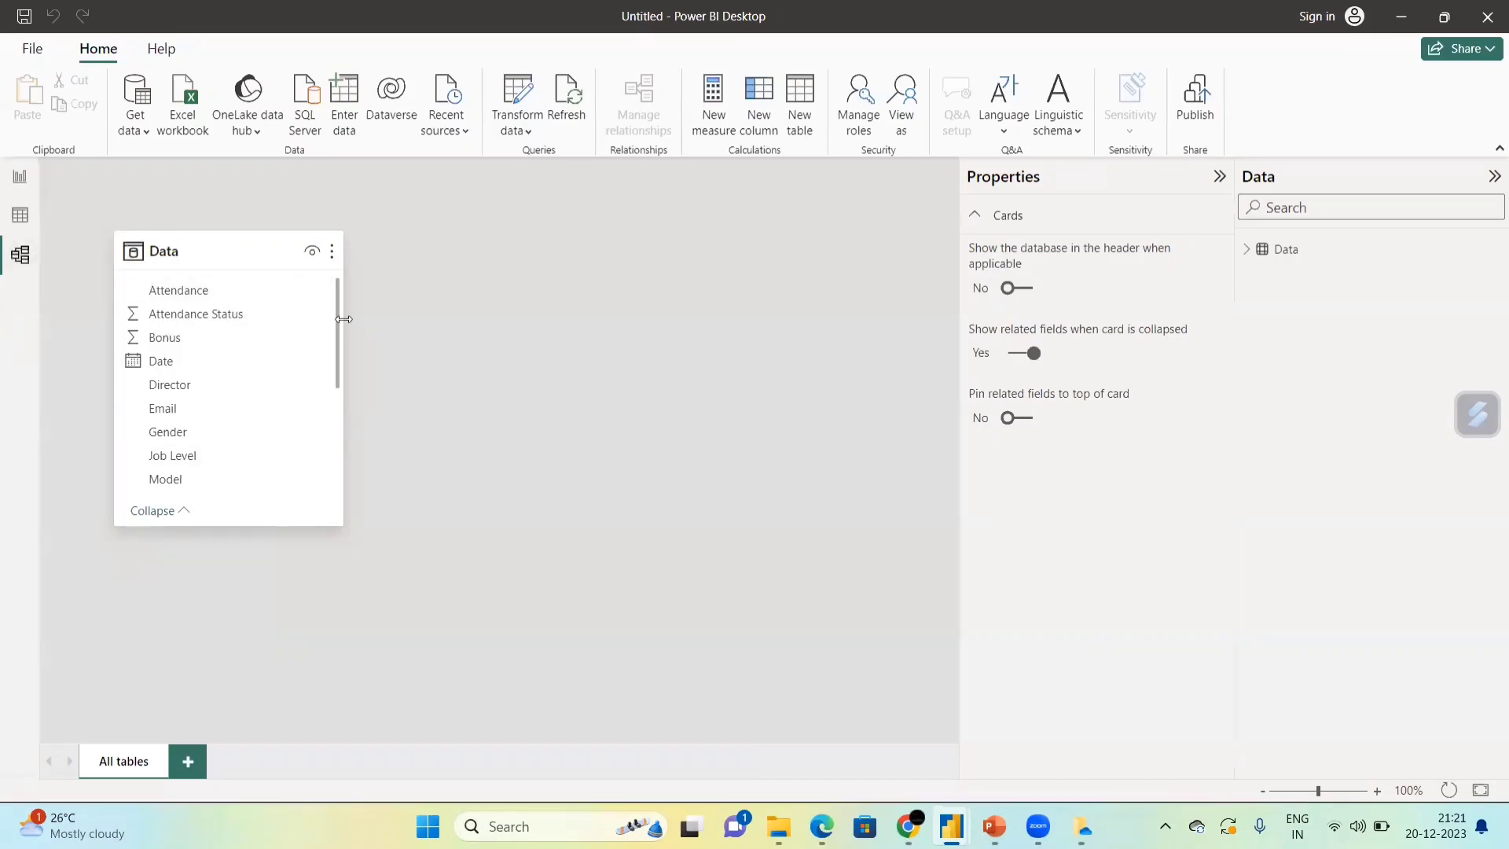
{"action": "left_click", "coordinate": [19, 178]}
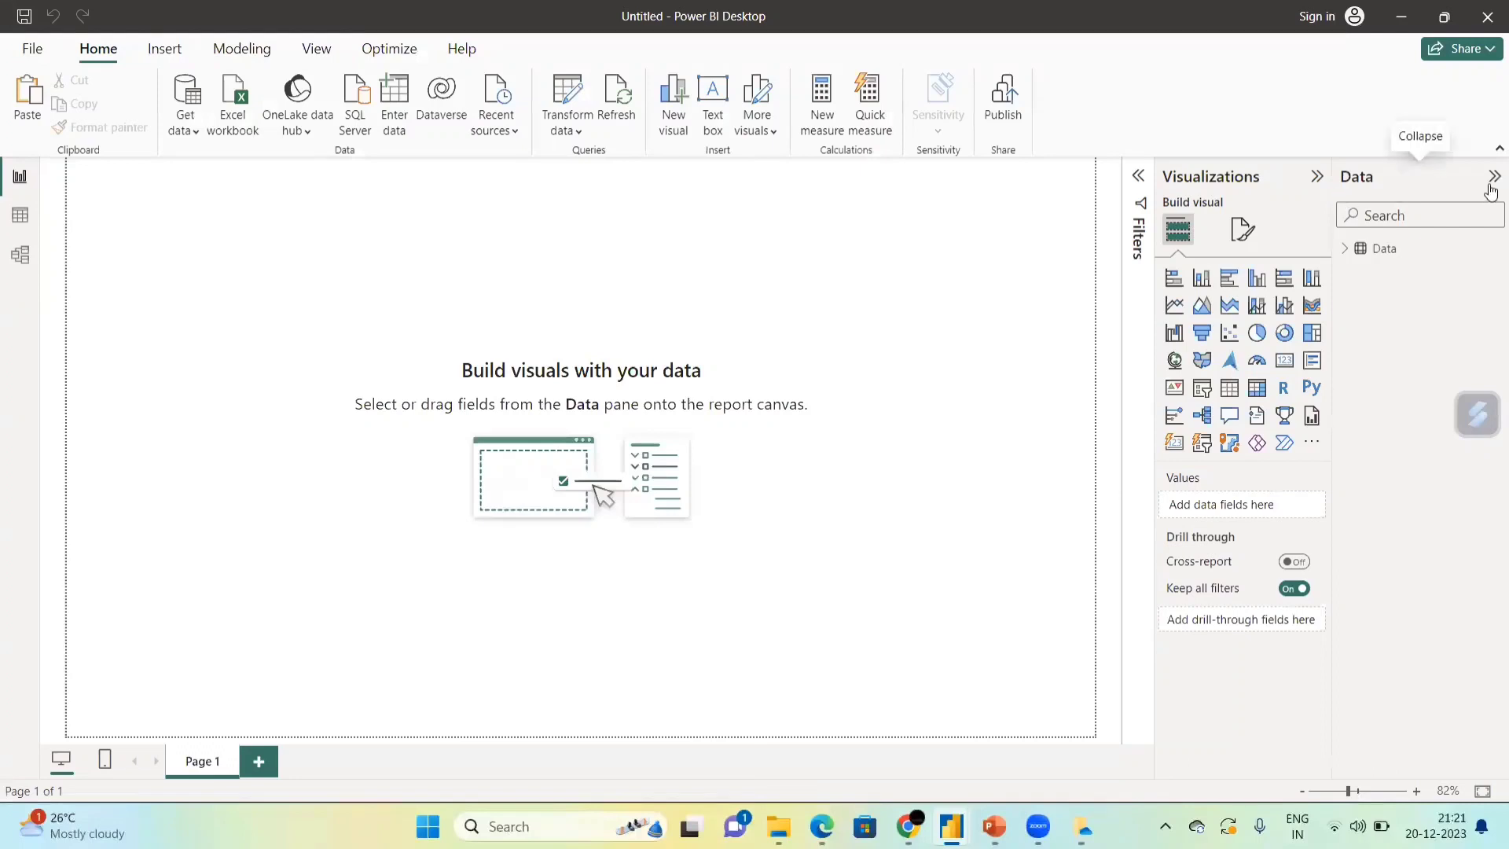
{"action": "left_click", "coordinate": [1348, 257]}
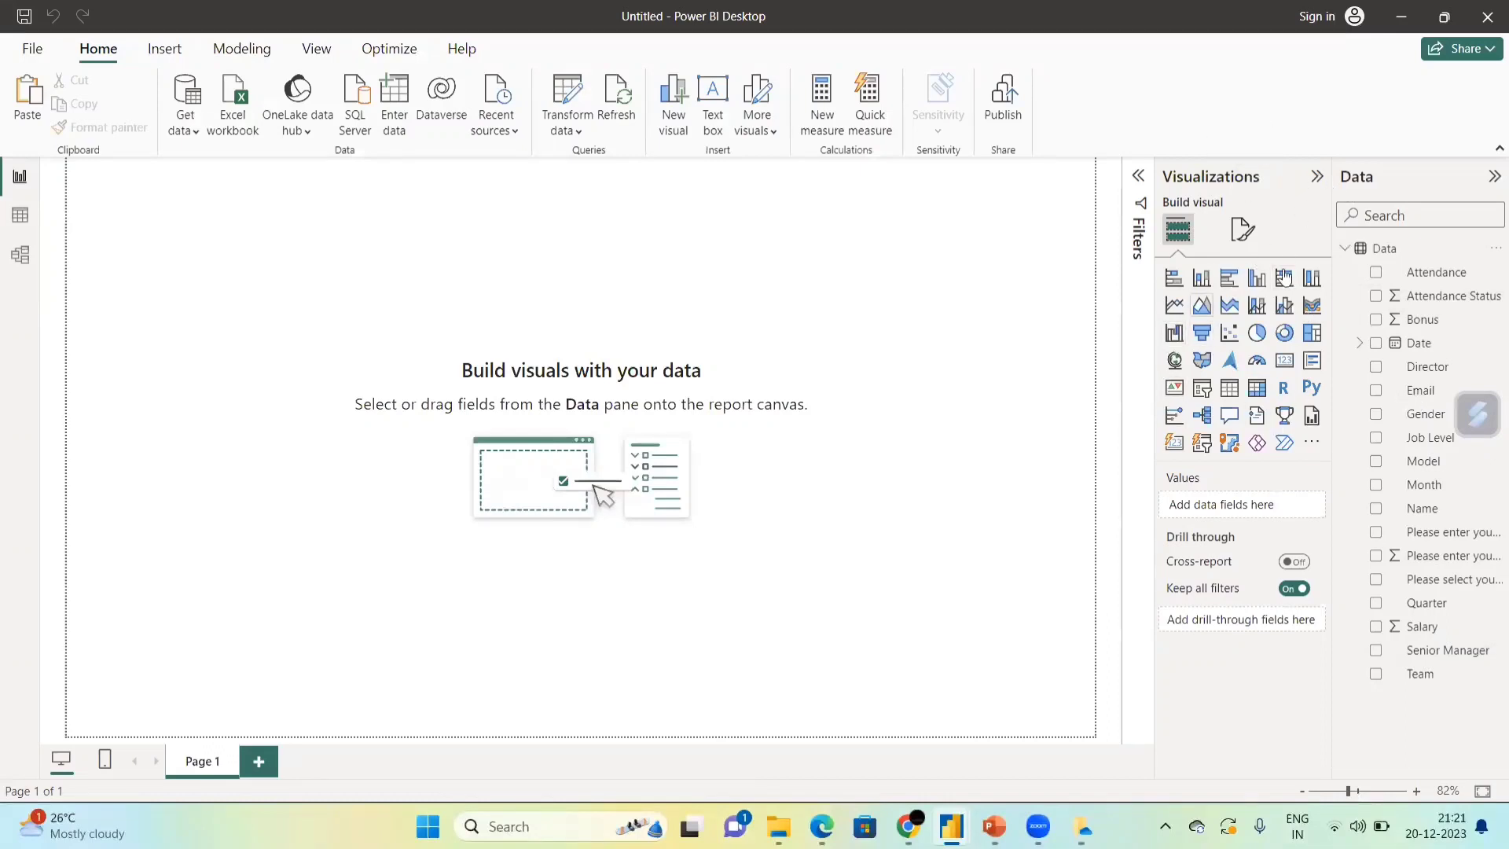
Look at the page and report filter options, and collapse and restore the visualization options.
{"action": "left_click", "coordinate": [1138, 179]}
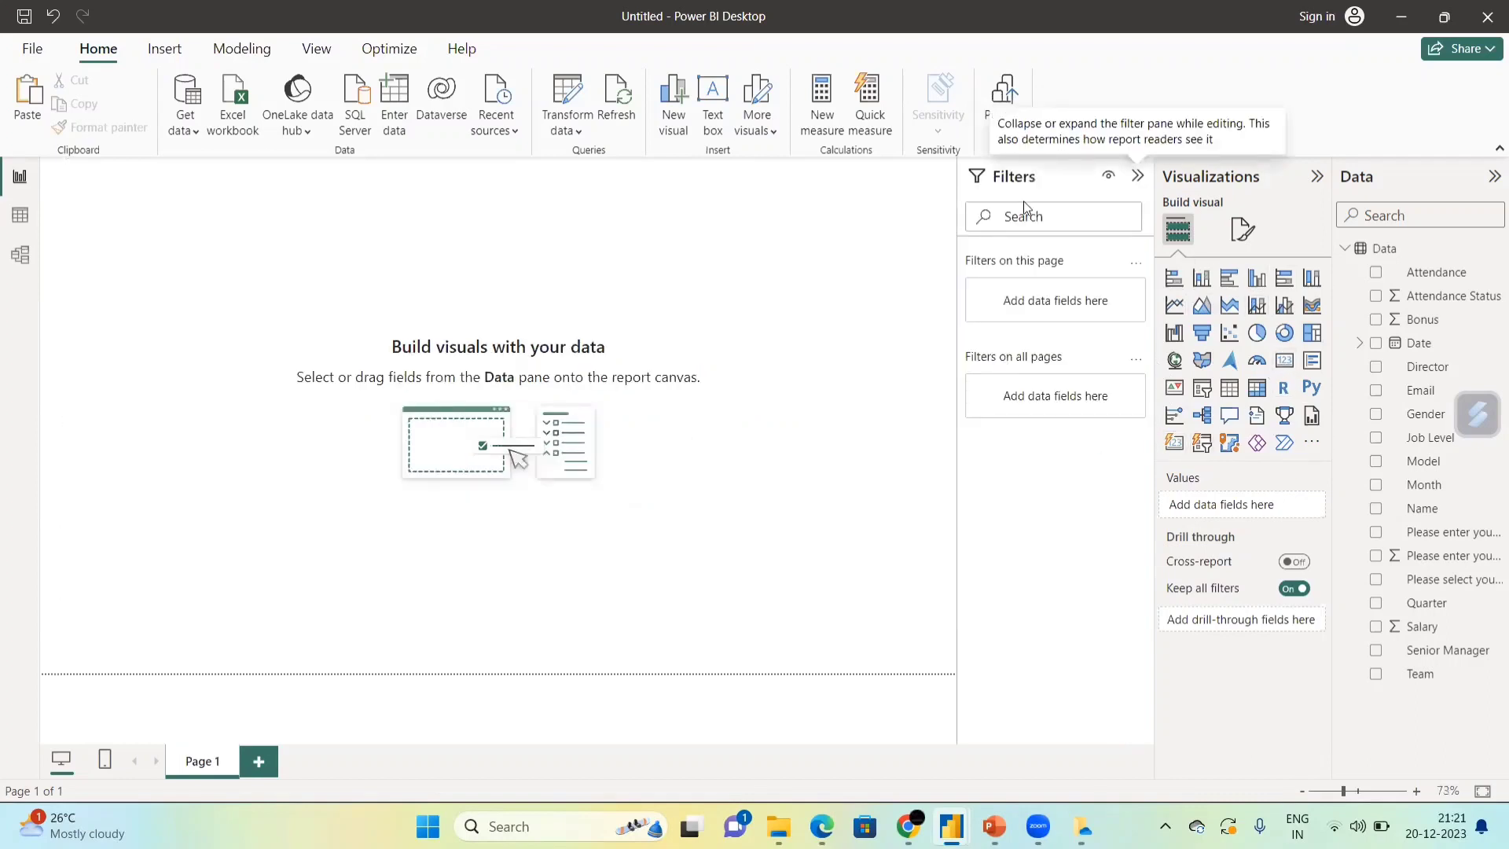
{"action": "left_click", "coordinate": [1137, 176]}
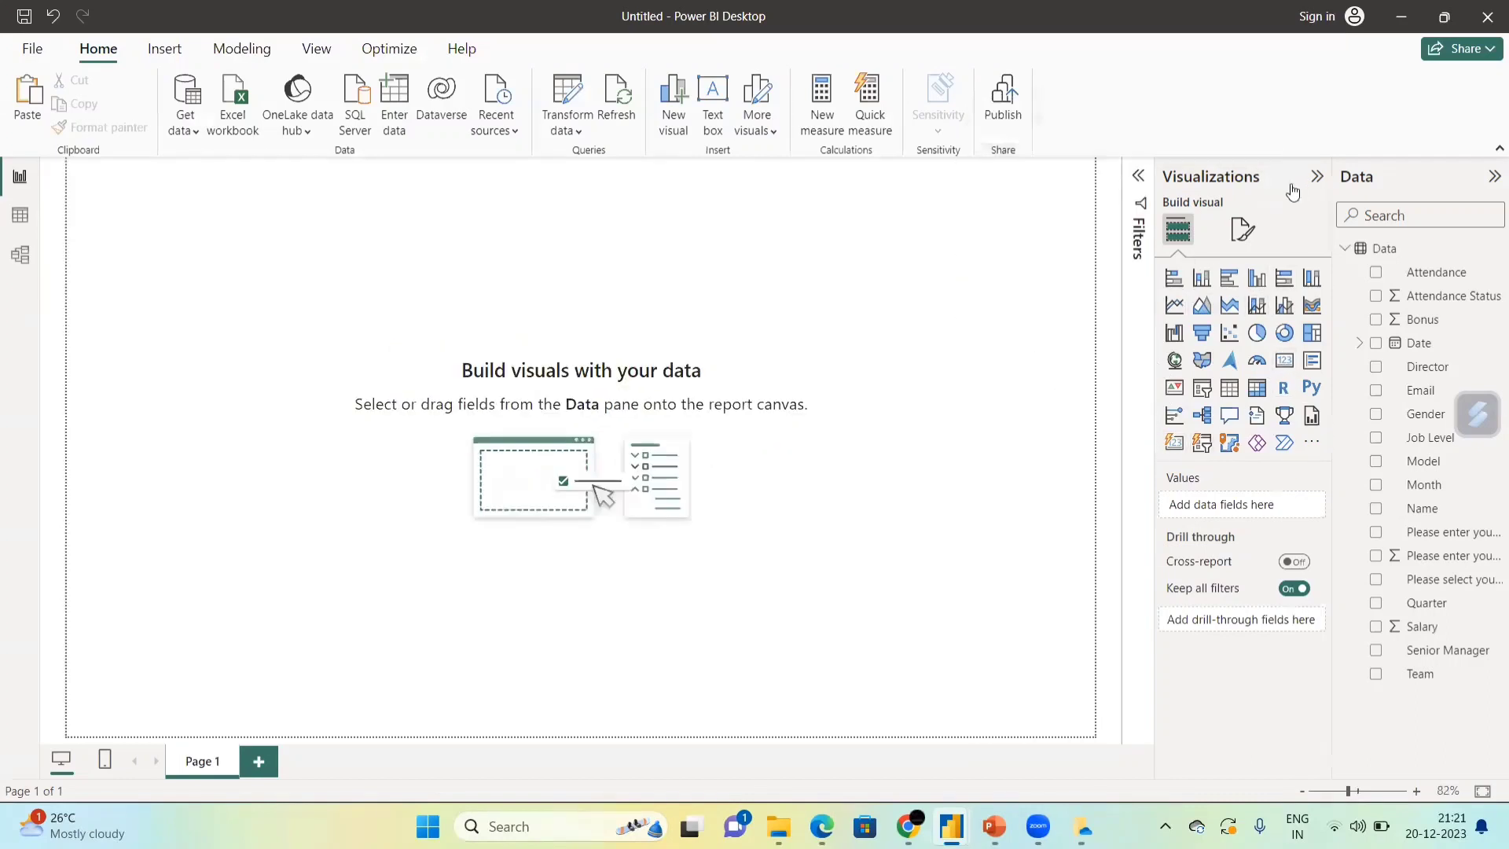
{"action": "left_click", "coordinate": [1316, 176]}
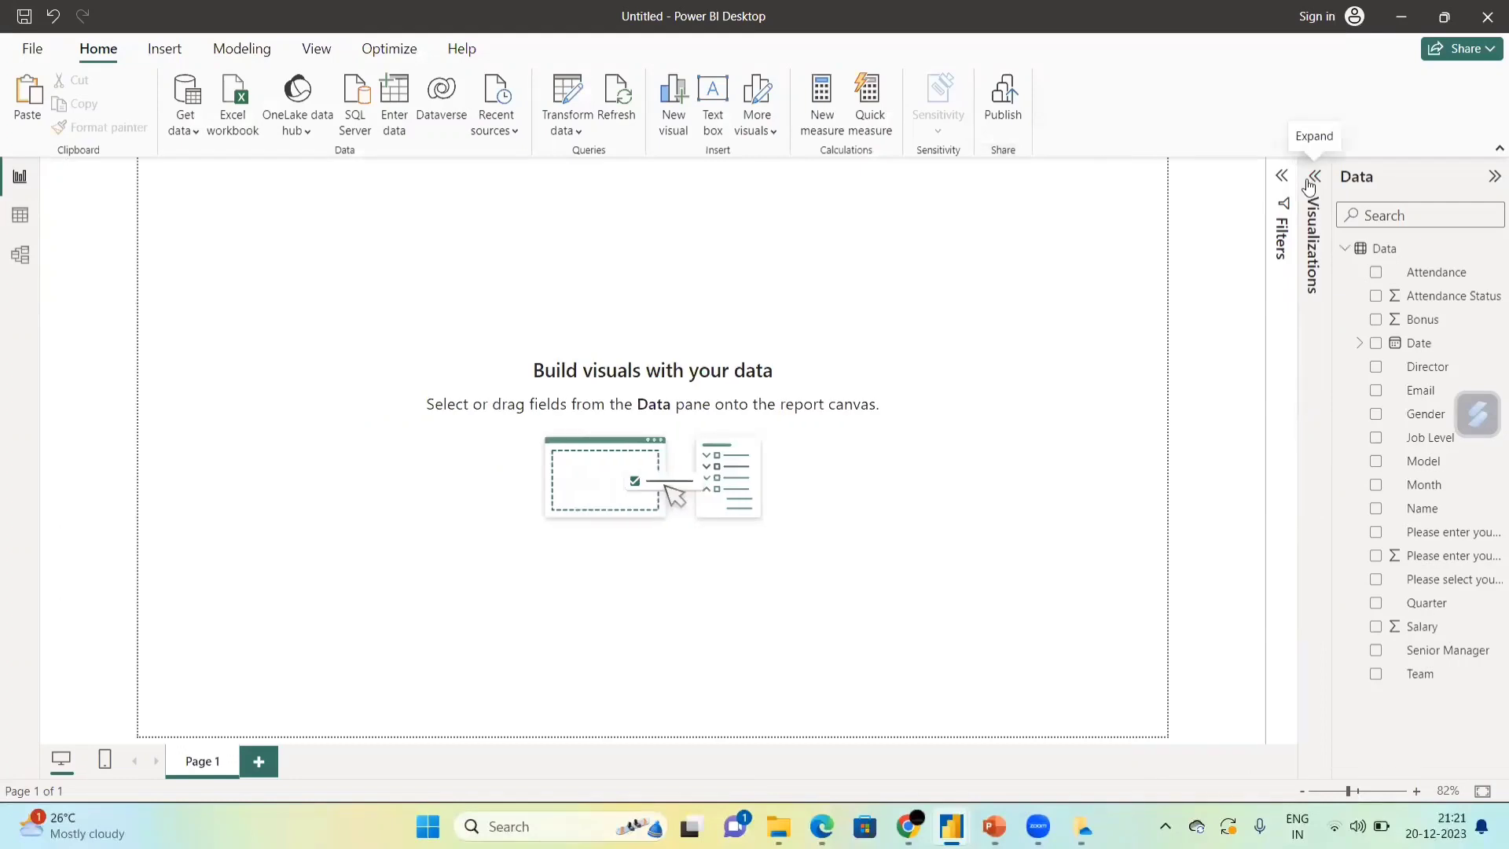
{"action": "mouse_move", "coordinate": [996, 819]}
{"action": "left_click", "coordinate": [1316, 178]}
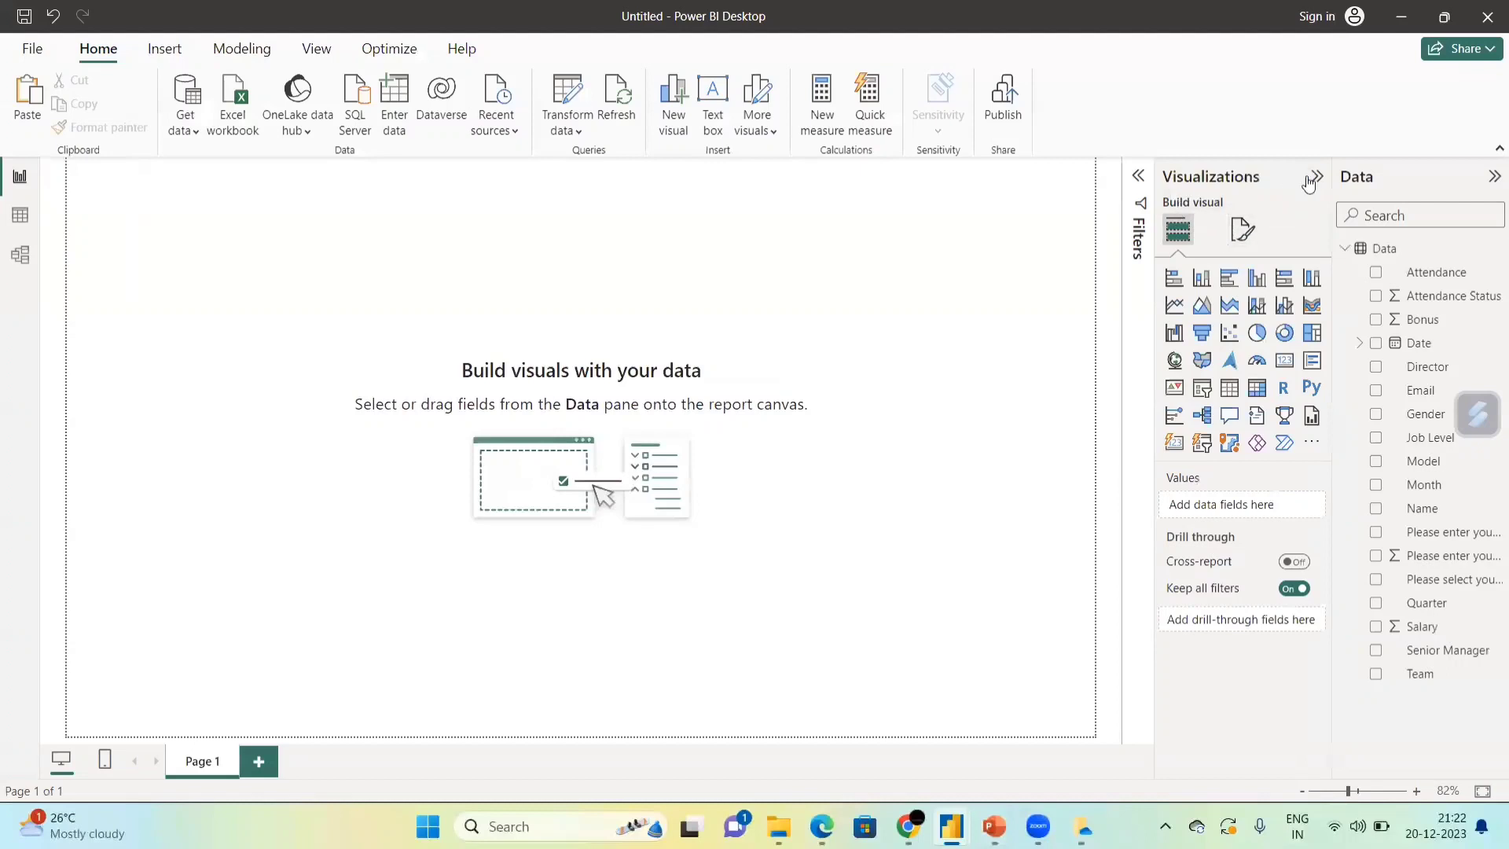
Set the report page's canvas background to the dark purple theme color with 30% transparency.
{"action": "left_click", "coordinate": [1239, 233]}
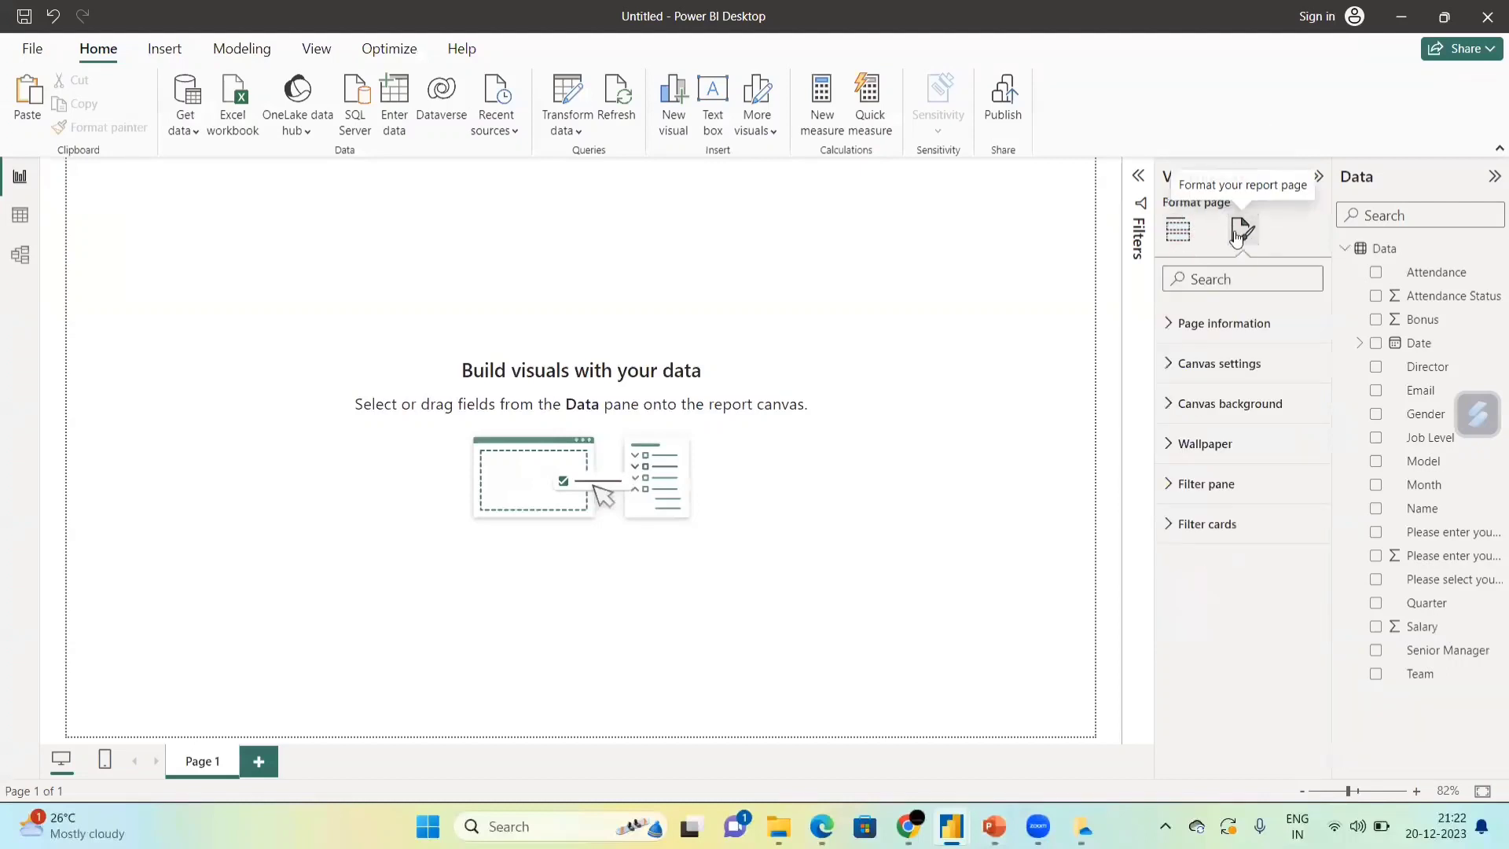
{"action": "left_click", "coordinate": [1187, 403]}
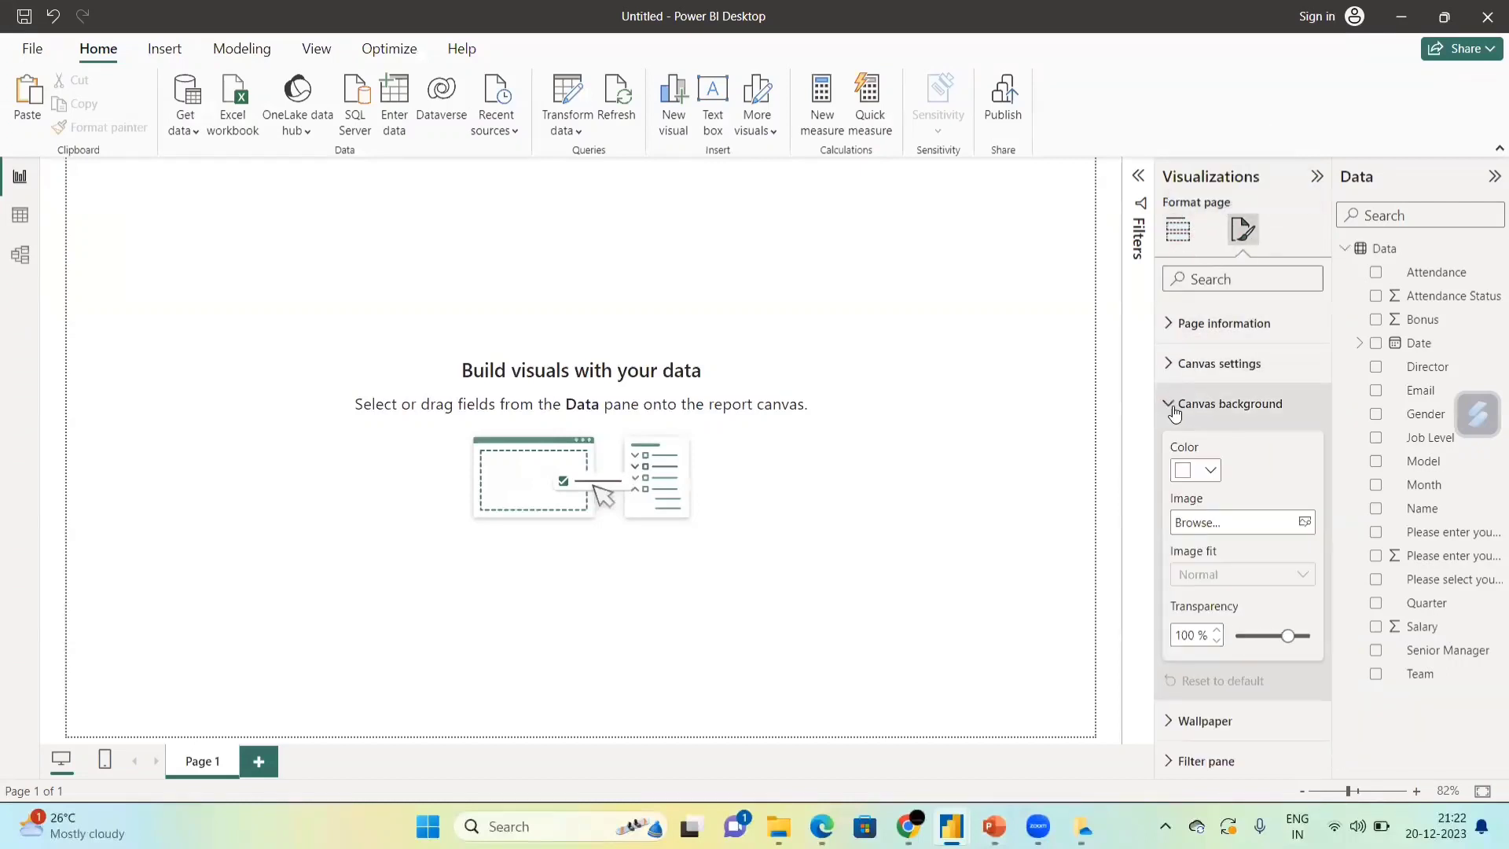
{"action": "left_click", "coordinate": [1210, 470]}
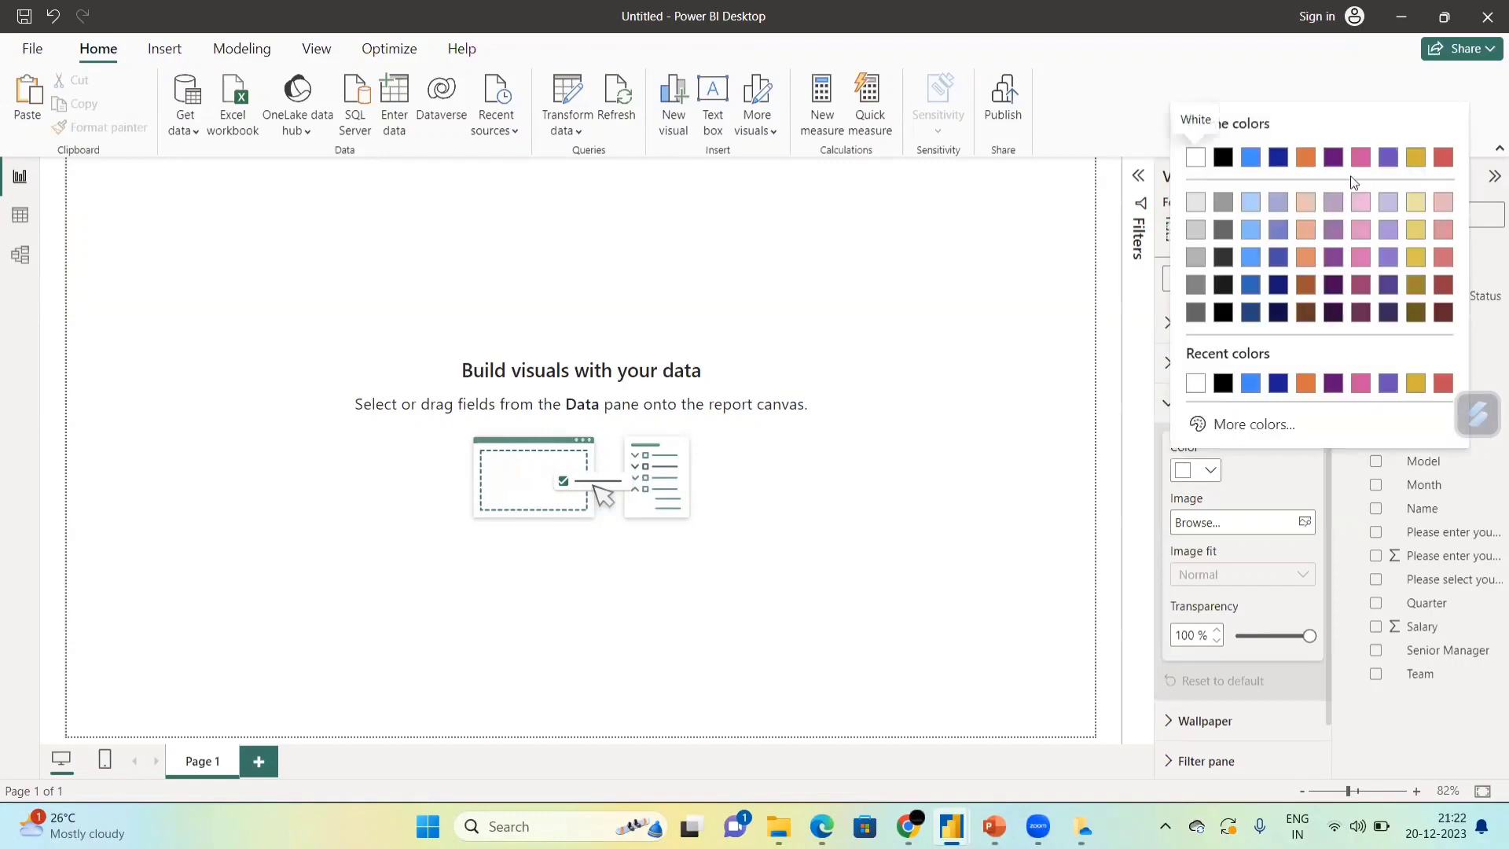
{"action": "left_click", "coordinate": [1333, 158]}
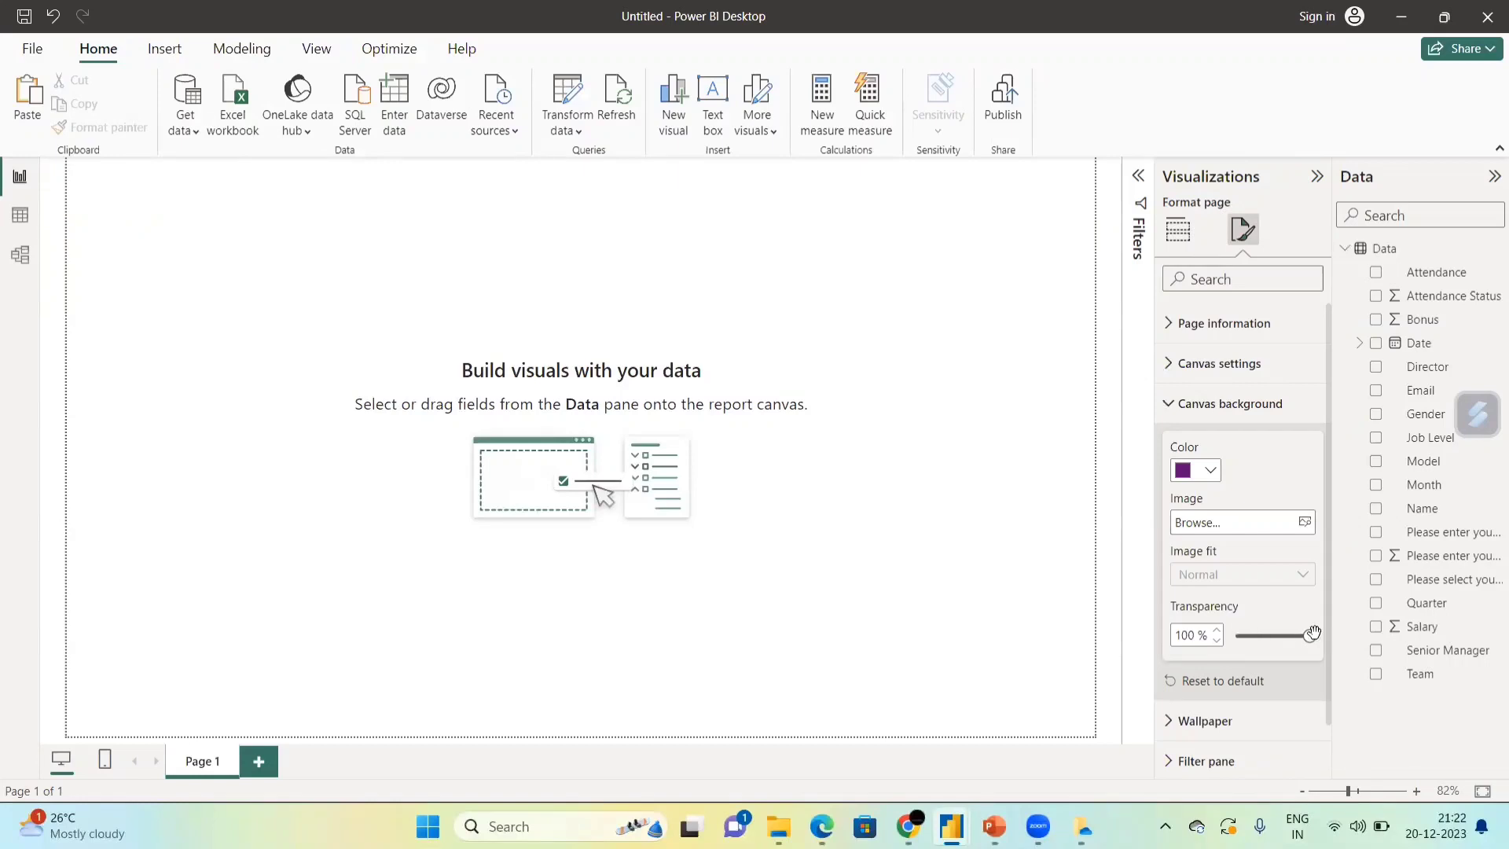
{"action": "left_click_drag", "start_coordinate": [1306, 635], "coordinate": [1258, 636]}
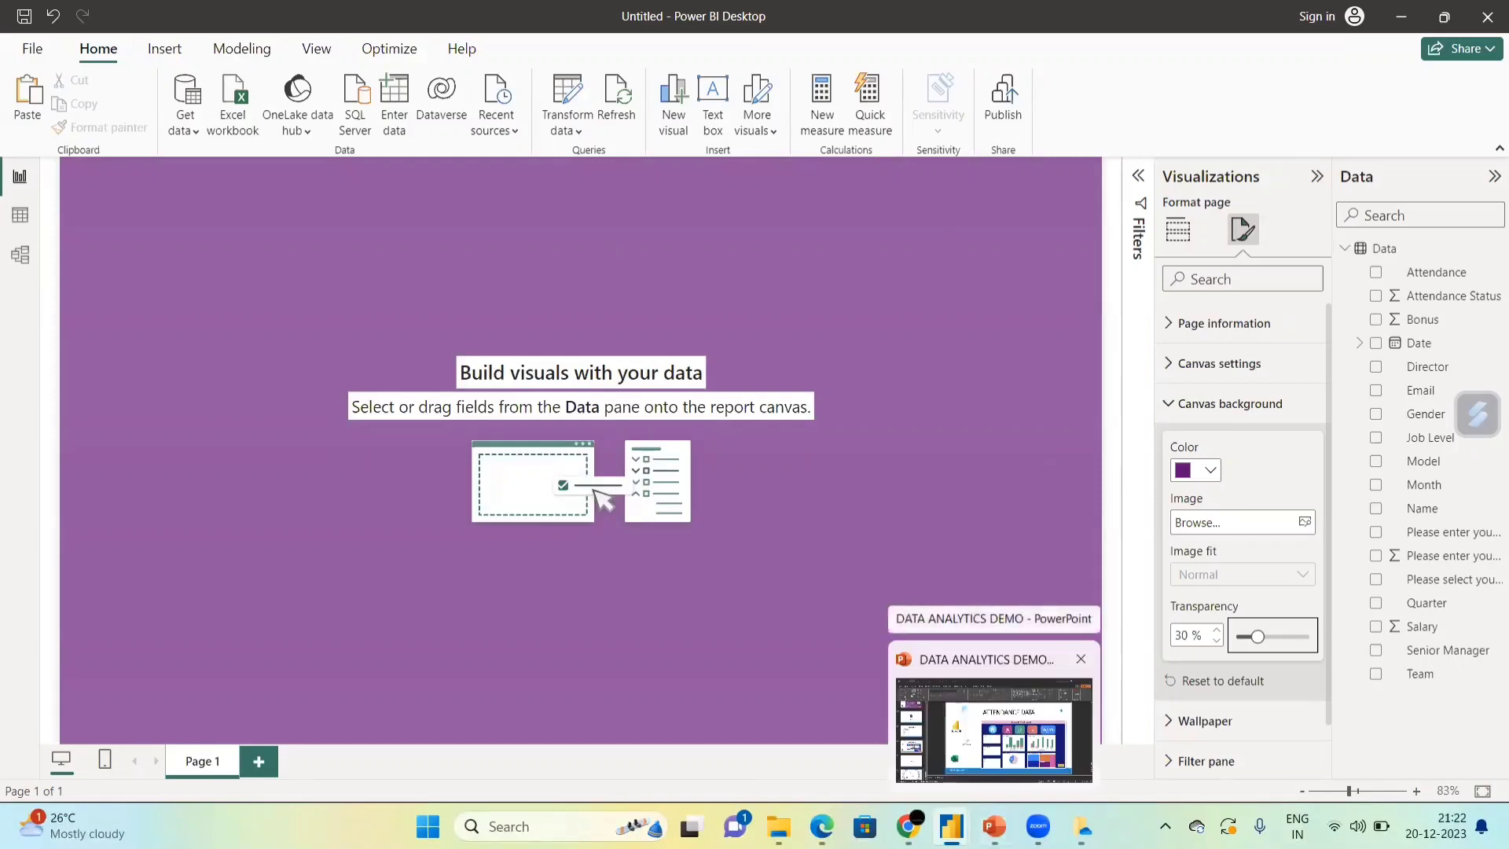
Examine the Attendance Data dashboard slide in PowerPoint and return to the untitled Power BI report.
{"action": "left_click", "coordinate": [994, 726]}
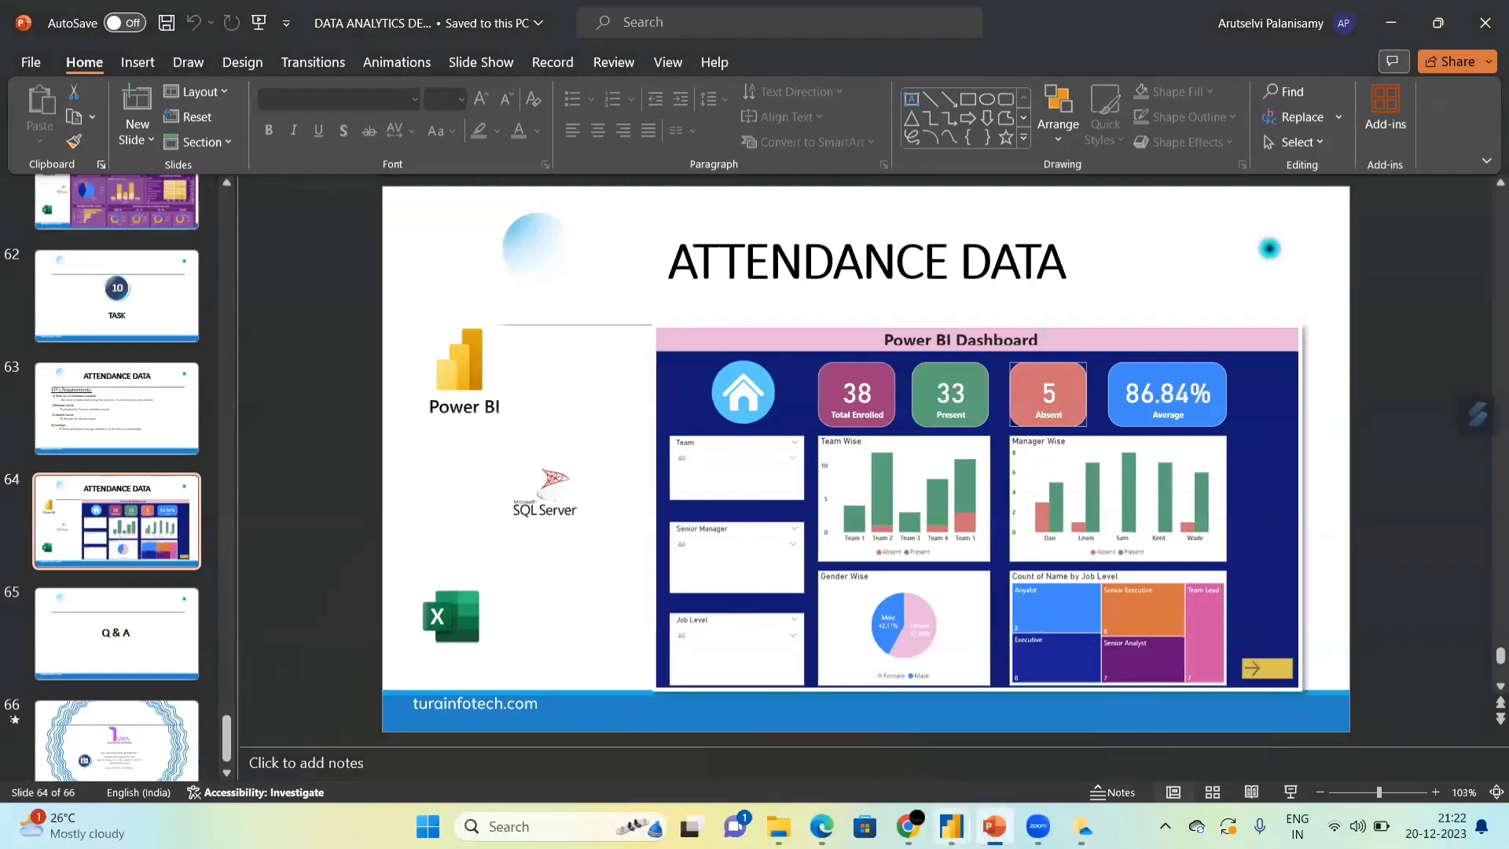
{"action": "mouse_move", "coordinate": [951, 825]}
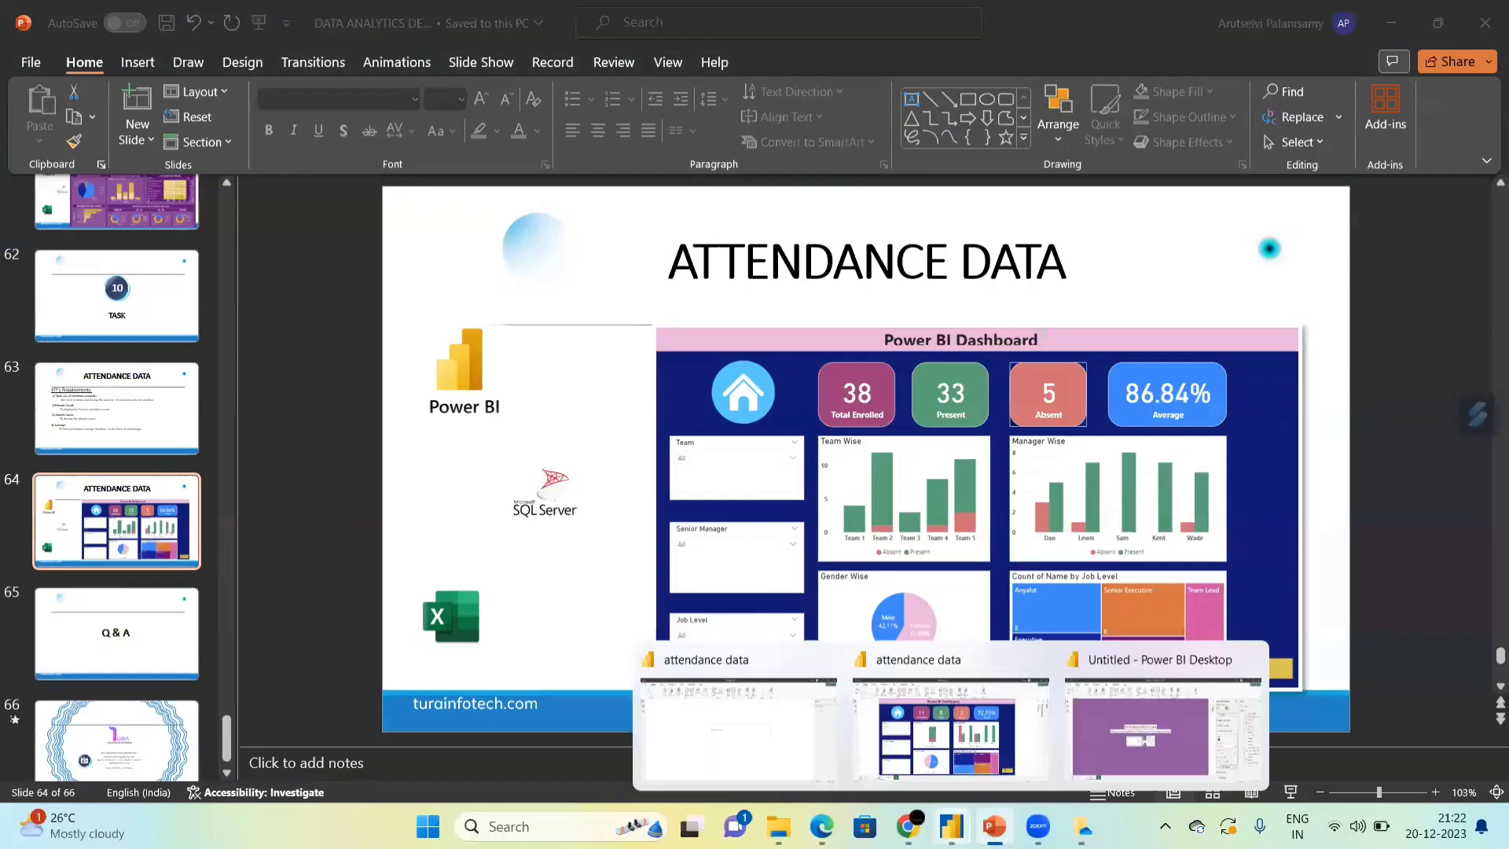
{"action": "left_click", "coordinate": [811, 716]}
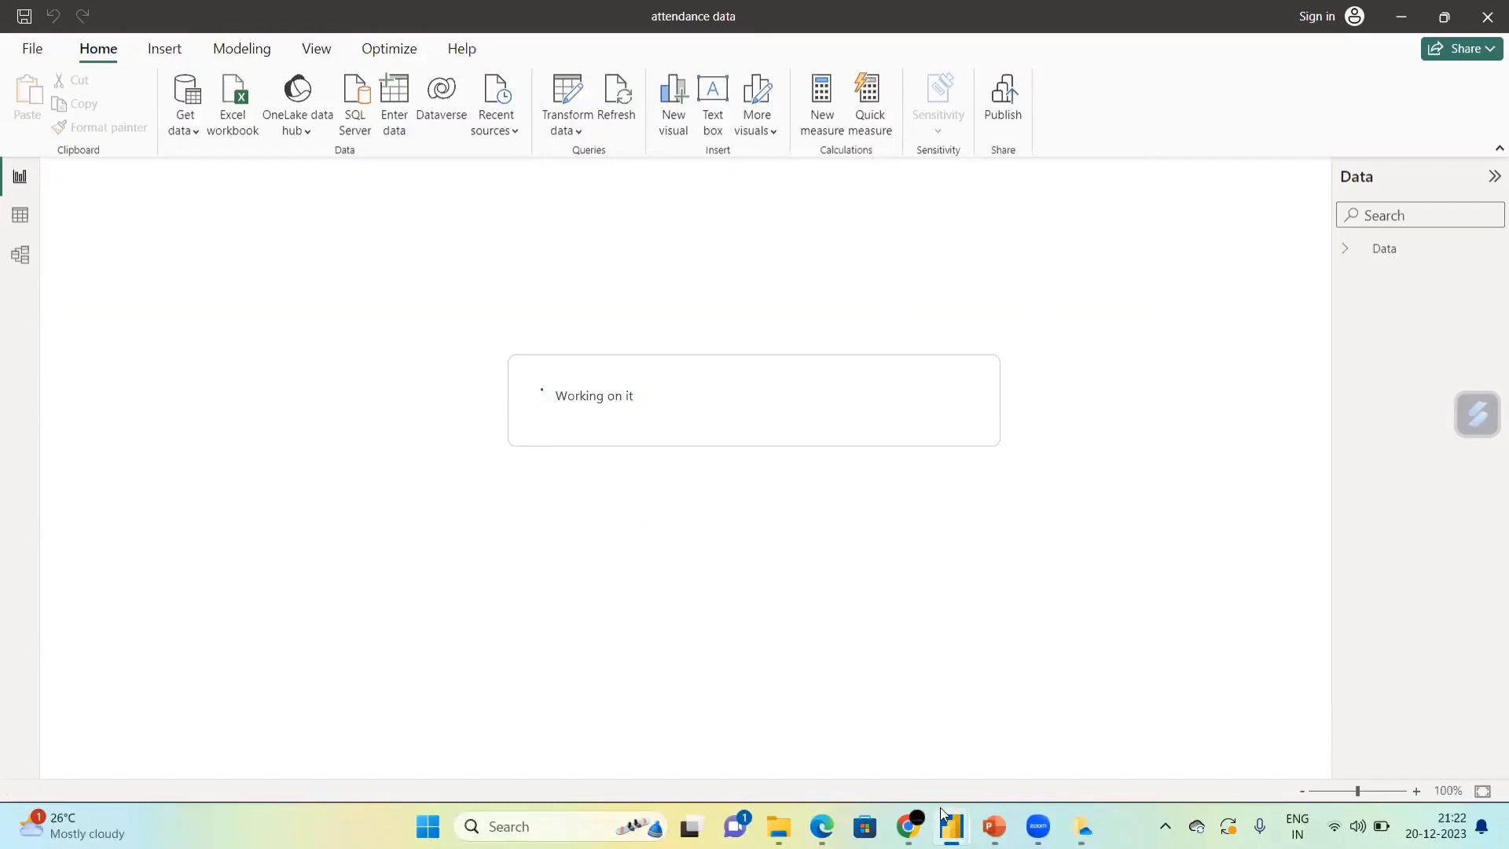
{"action": "mouse_move", "coordinate": [947, 817]}
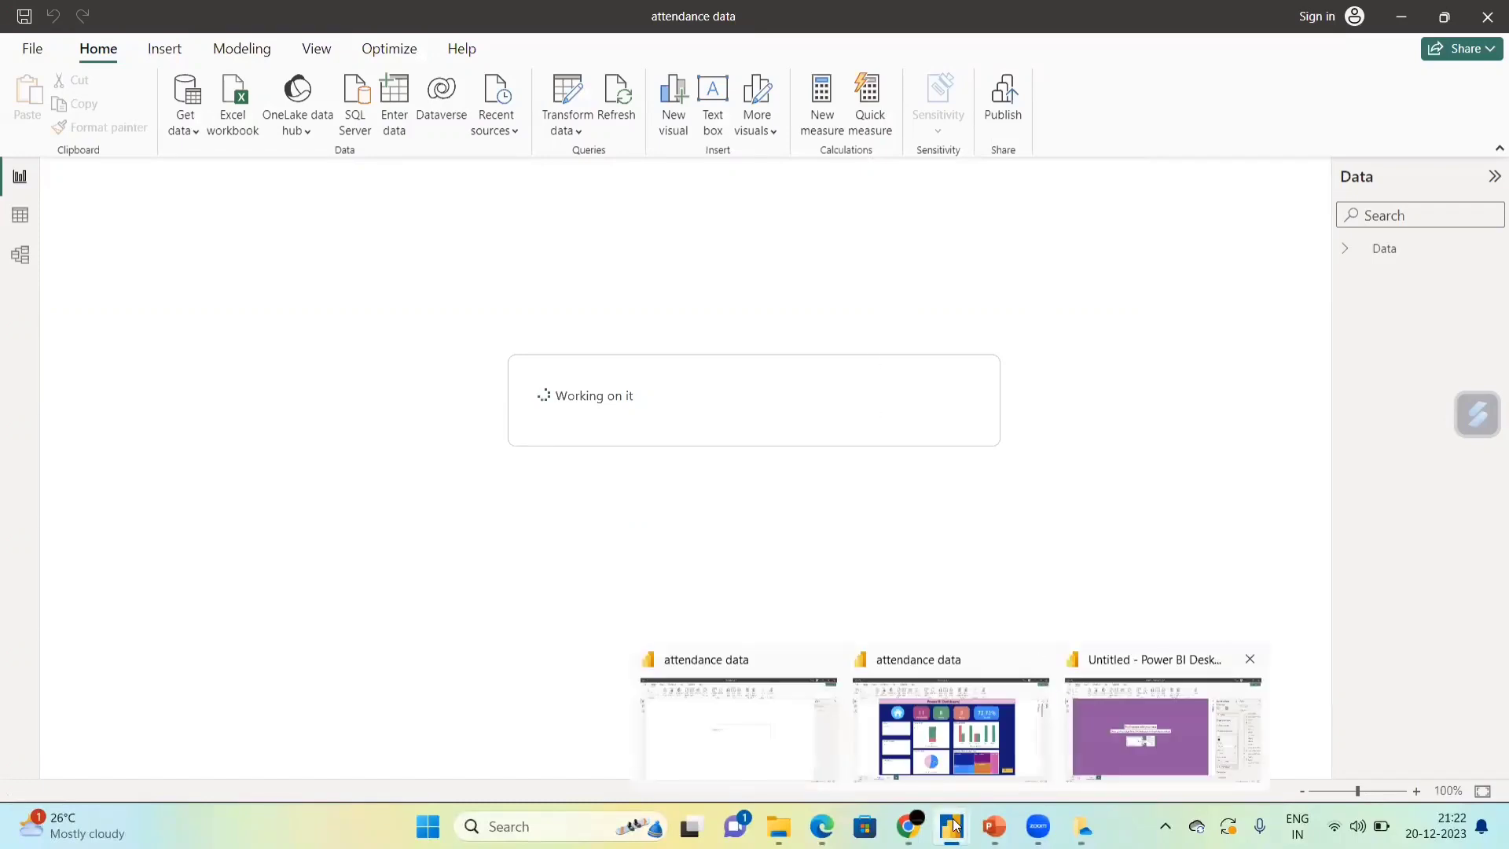
{"action": "left_click", "coordinate": [1163, 718]}
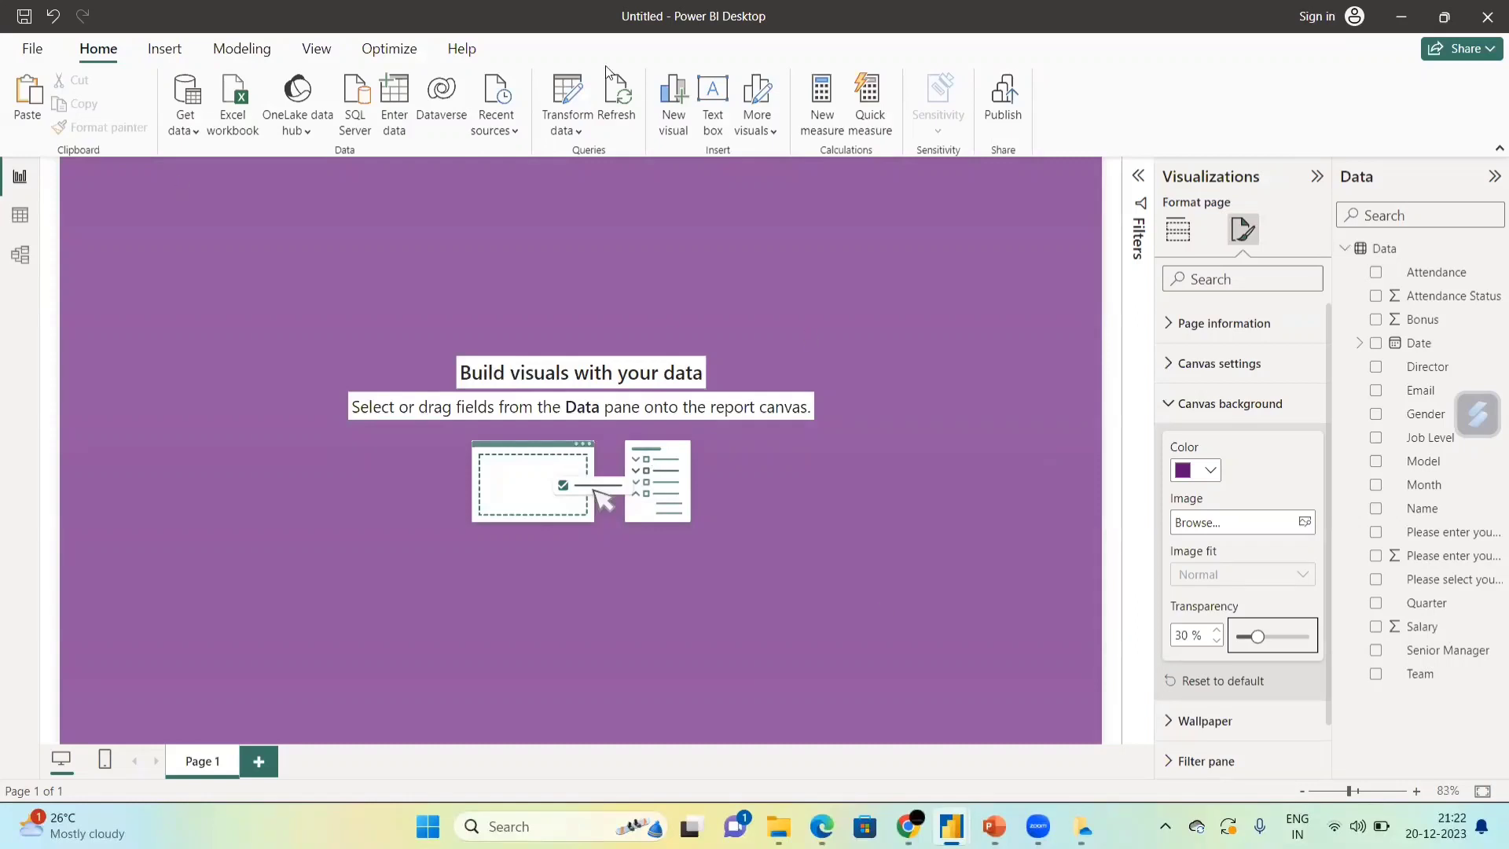
Add an empty card visual to the report page and check the reference dashboard's cards in PowerPoint.
{"action": "left_click", "coordinate": [1168, 239]}
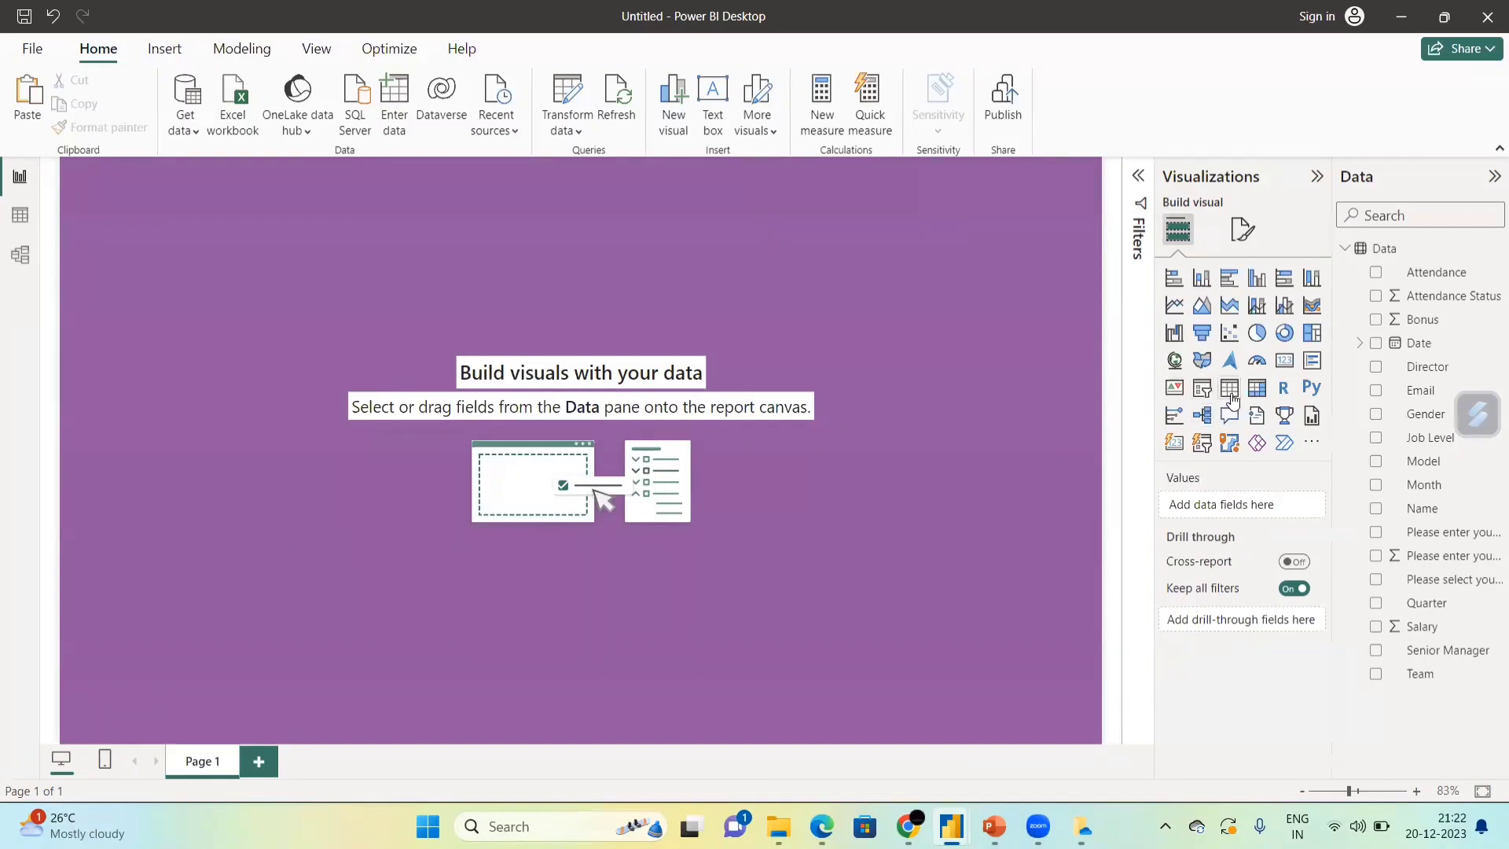
{"action": "left_click", "coordinate": [1285, 362]}
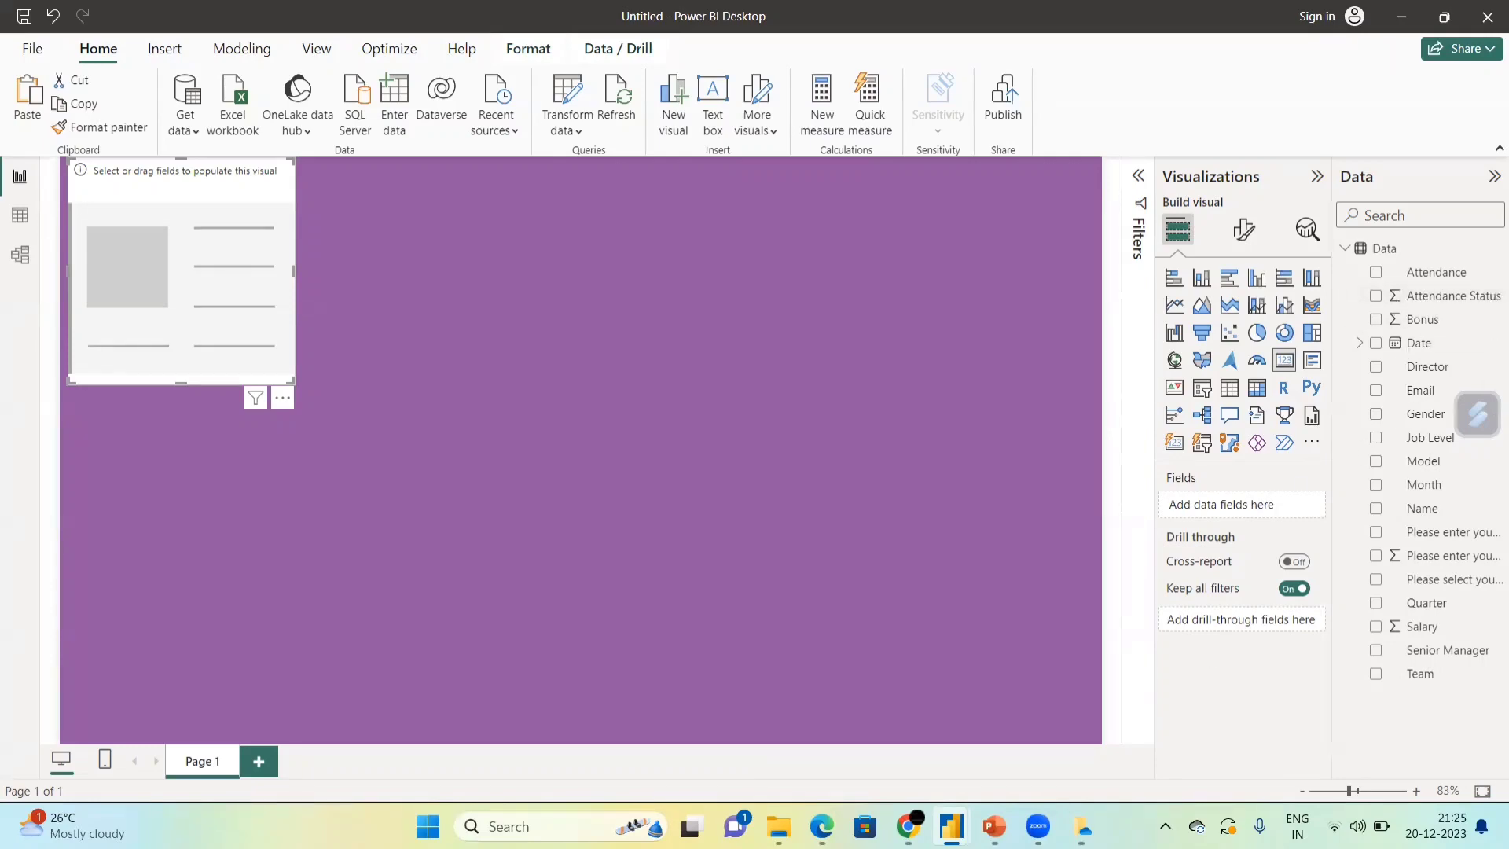
{"action": "mouse_move", "coordinate": [1082, 826]}
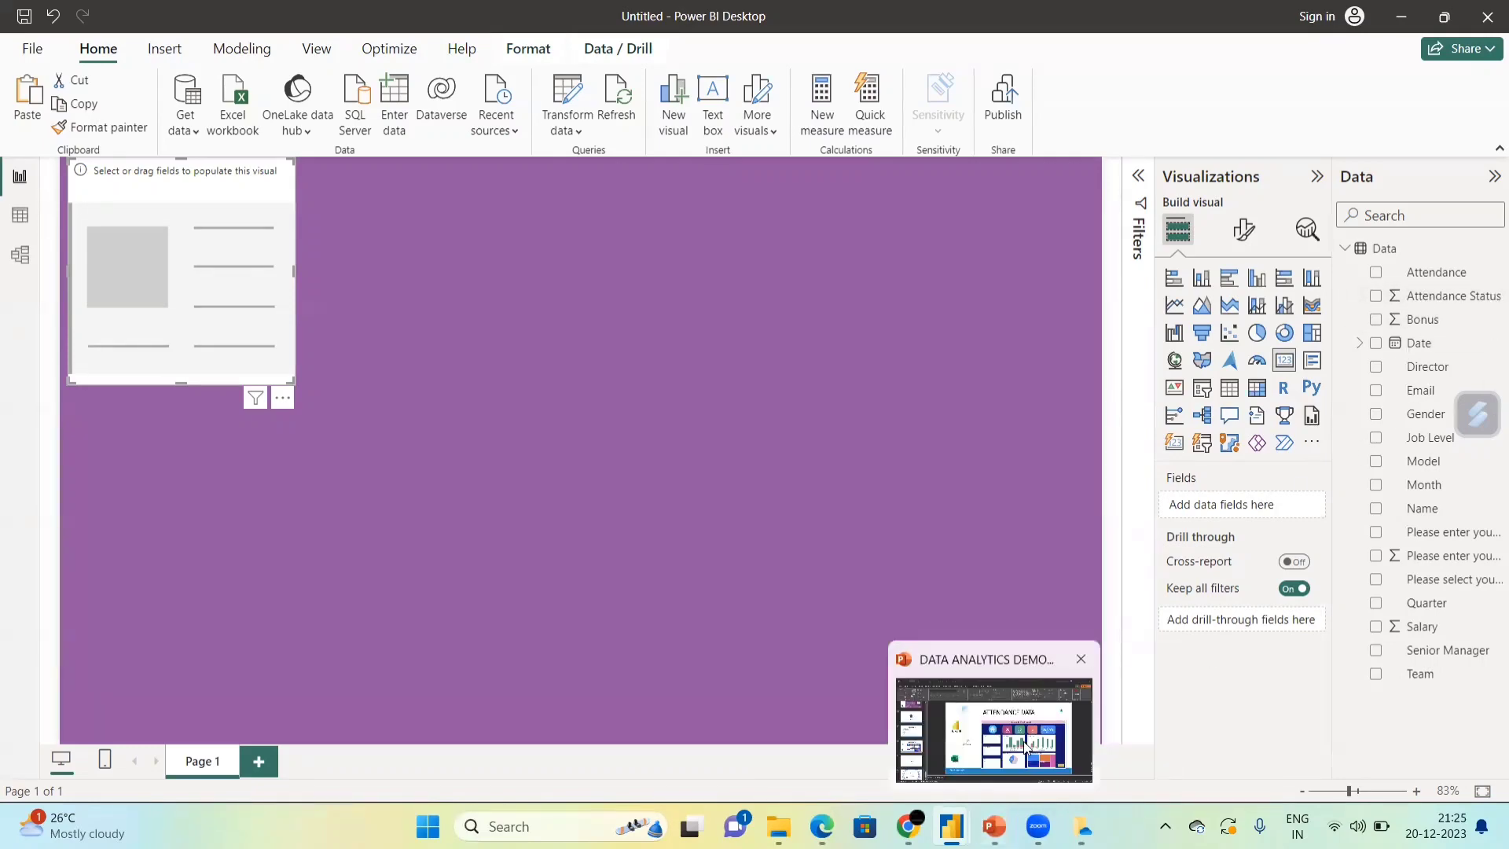
{"action": "left_click", "coordinate": [1025, 745]}
{"action": "left_click", "coordinate": [1024, 745]}
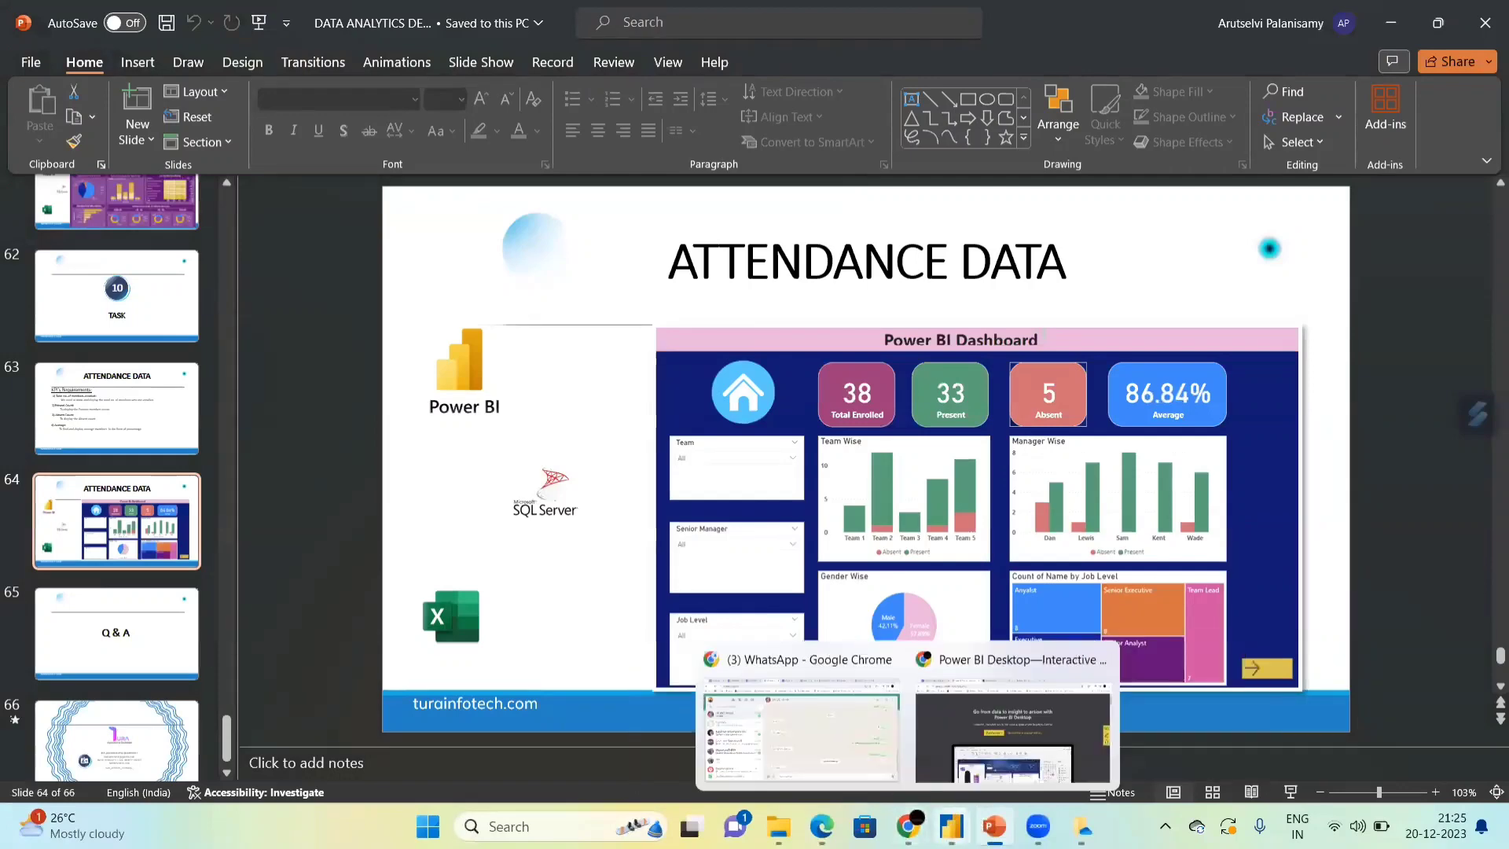
{"action": "mouse_move", "coordinate": [951, 826]}
{"action": "left_click", "coordinate": [1225, 711]}
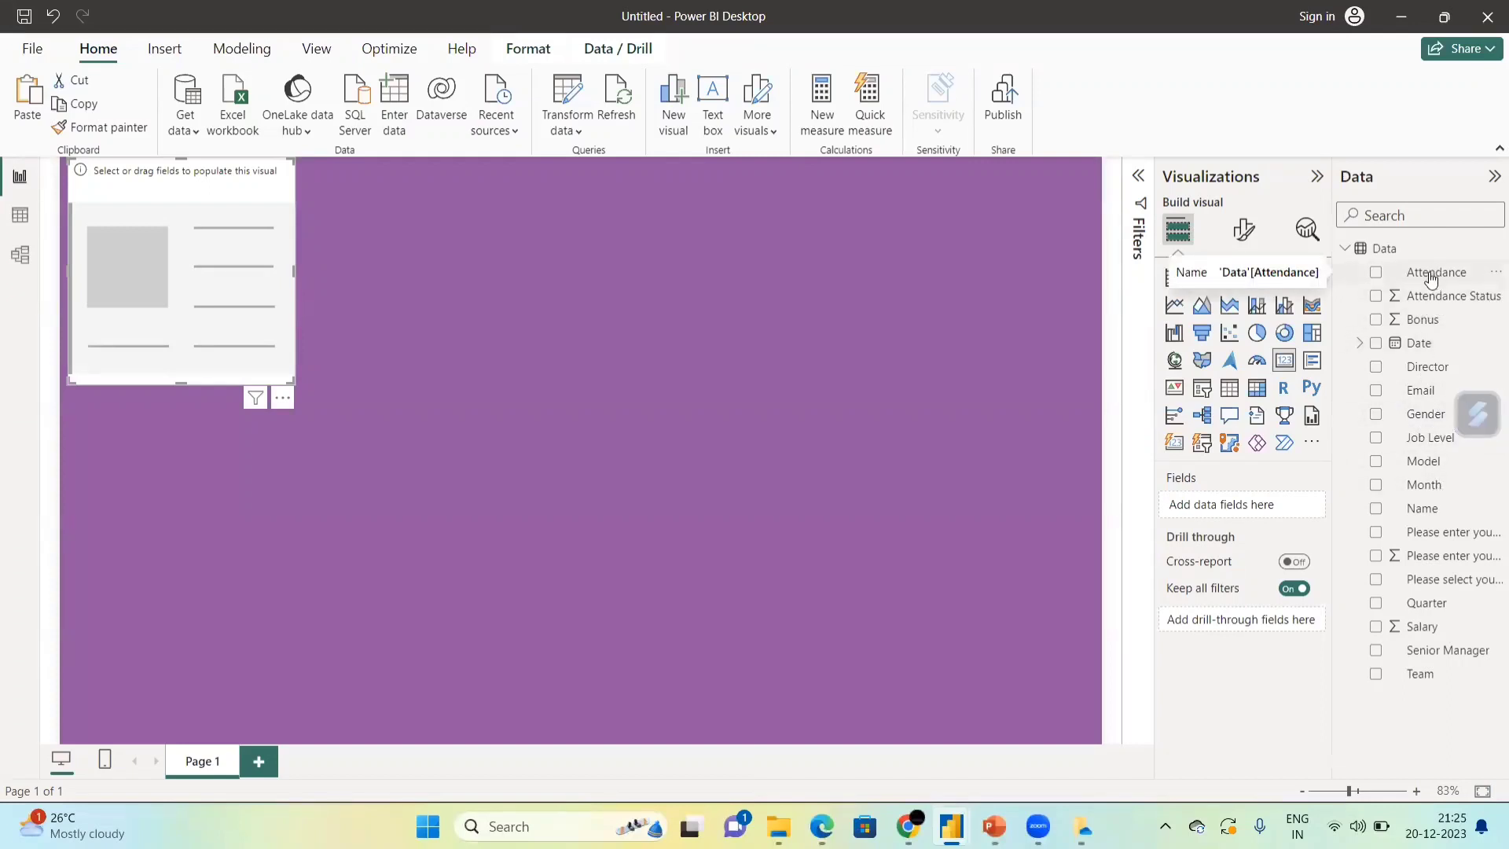
Fill the card with the Name field instead of Attendance and summarize it as Count.
{"action": "left_click_drag", "start_coordinate": [1431, 279], "coordinate": [1266, 510]}
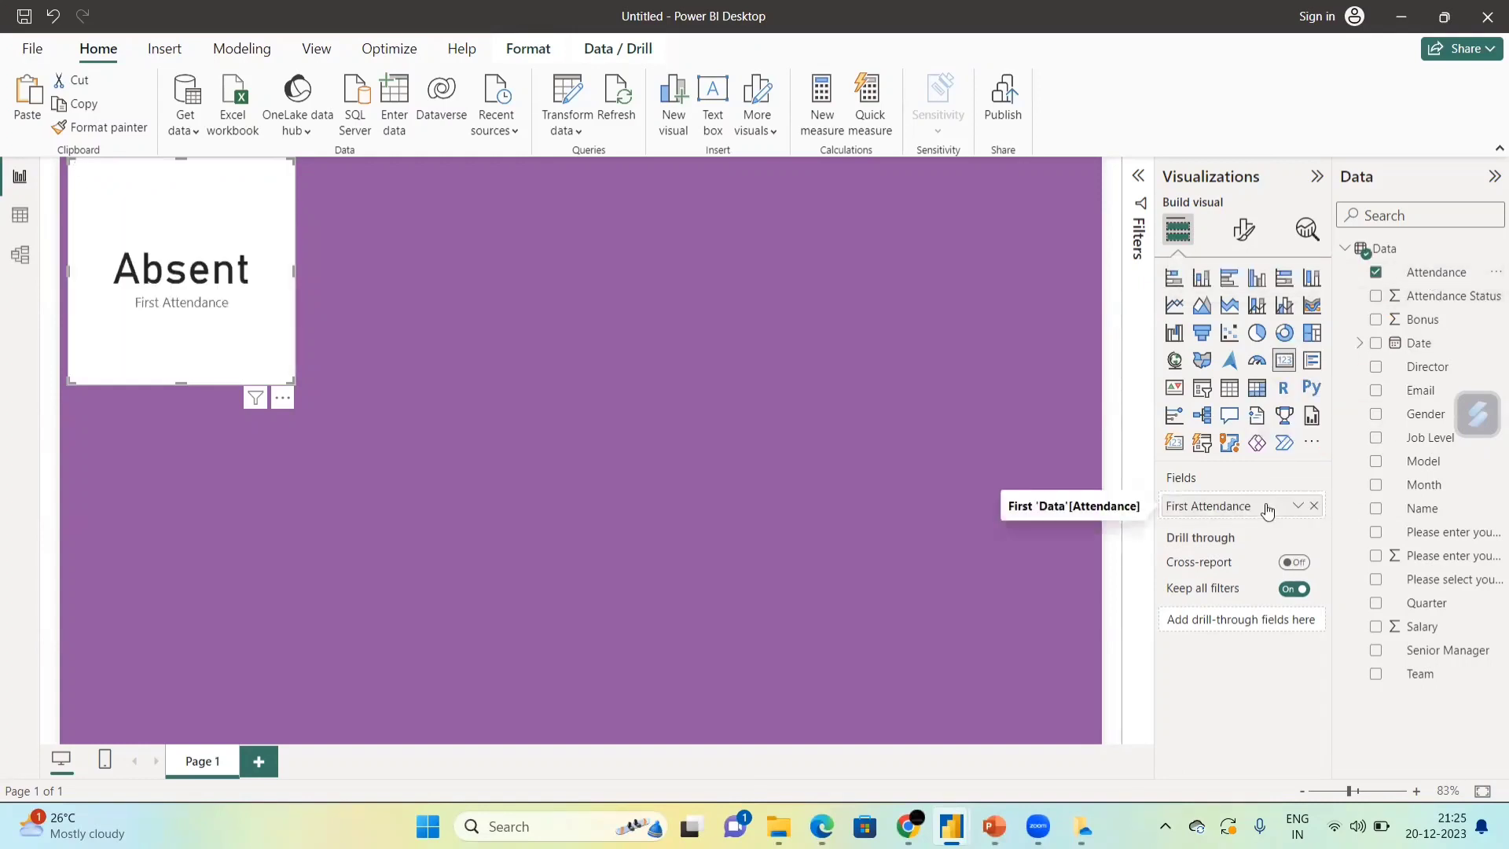
{"action": "left_click", "coordinate": [1376, 275]}
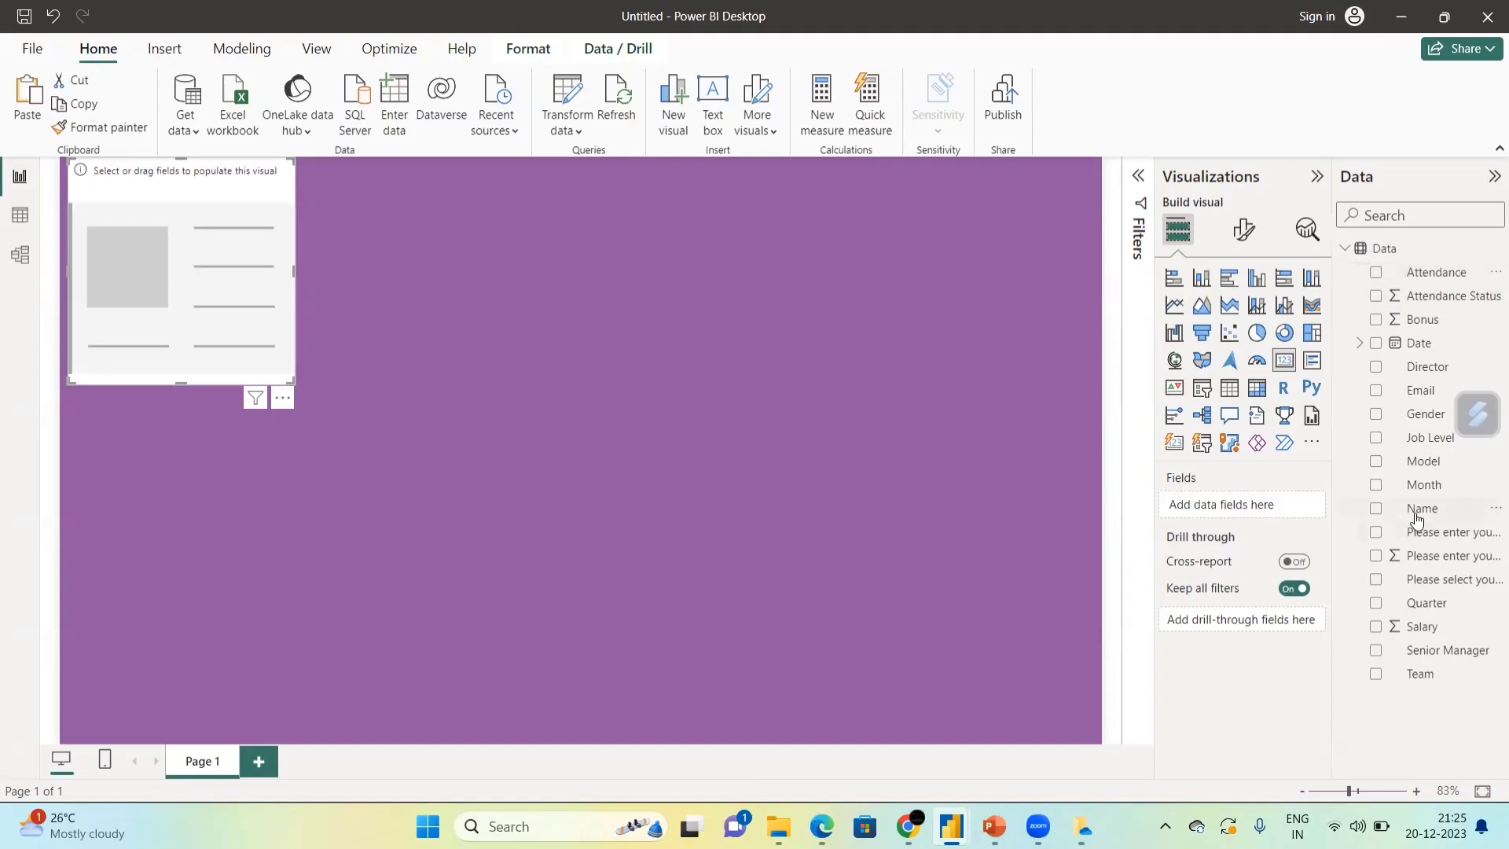
{"action": "left_click_drag", "start_coordinate": [1418, 510], "coordinate": [1239, 513]}
{"action": "left_click", "coordinate": [1297, 505]}
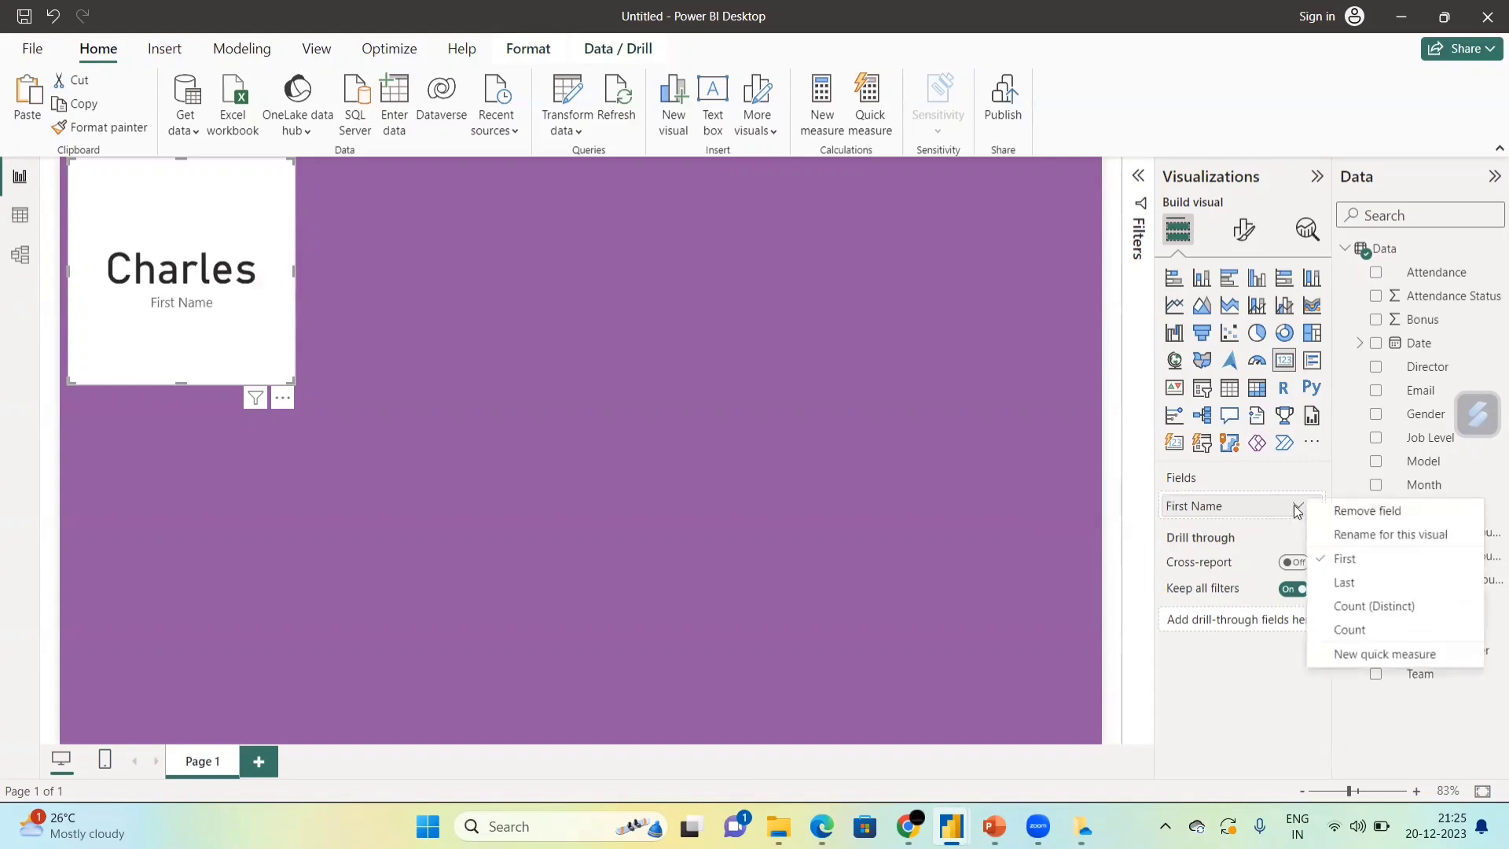
{"action": "left_click", "coordinate": [1348, 630]}
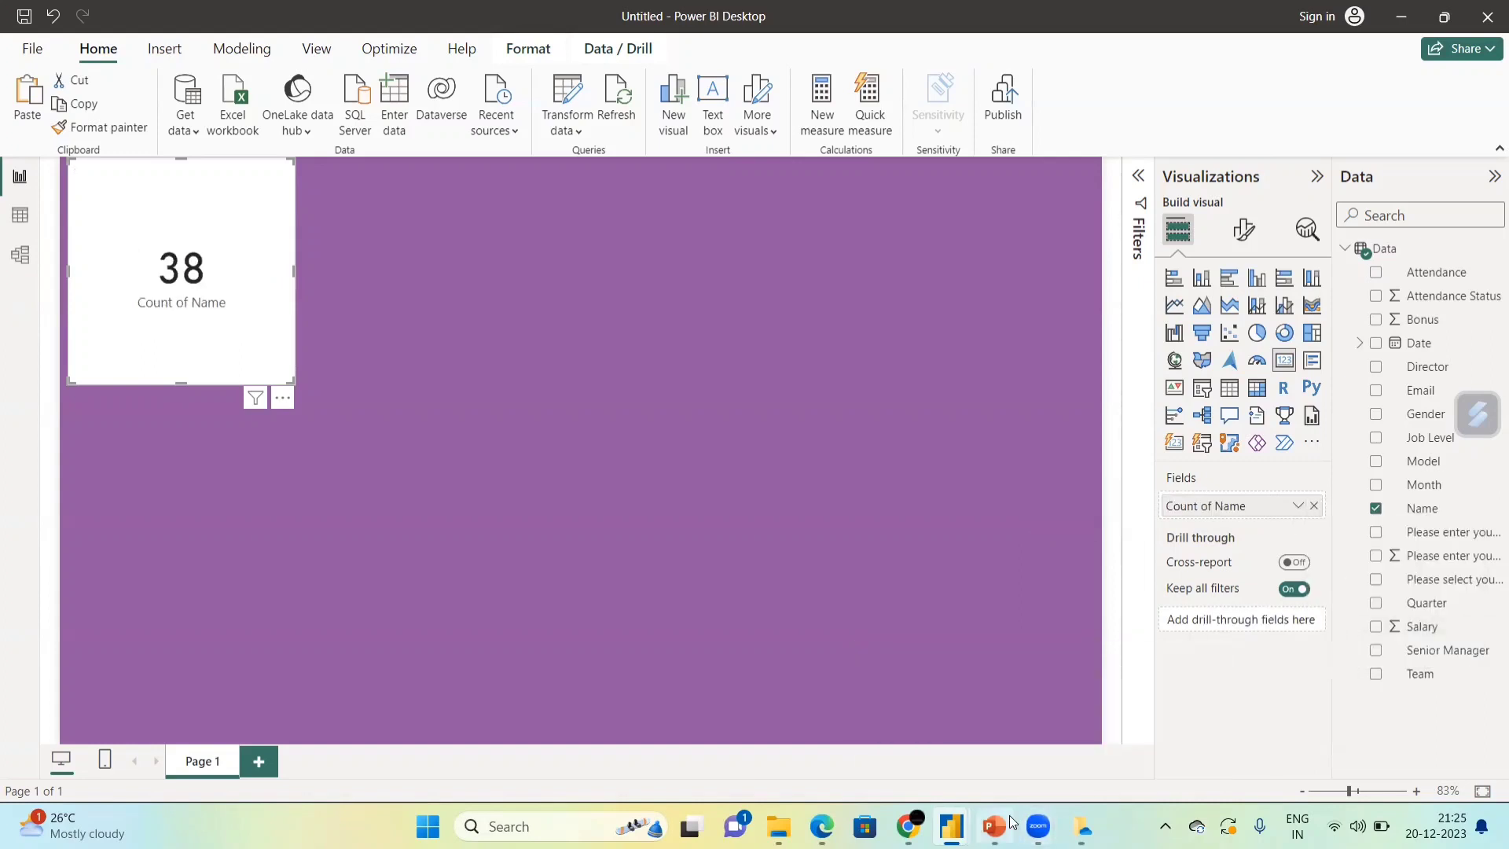
Compare the card with the dashboard slide in PowerPoint and return to the untitled Power BI report.
{"action": "mouse_move", "coordinate": [1013, 822]}
{"action": "left_click", "coordinate": [1046, 724]}
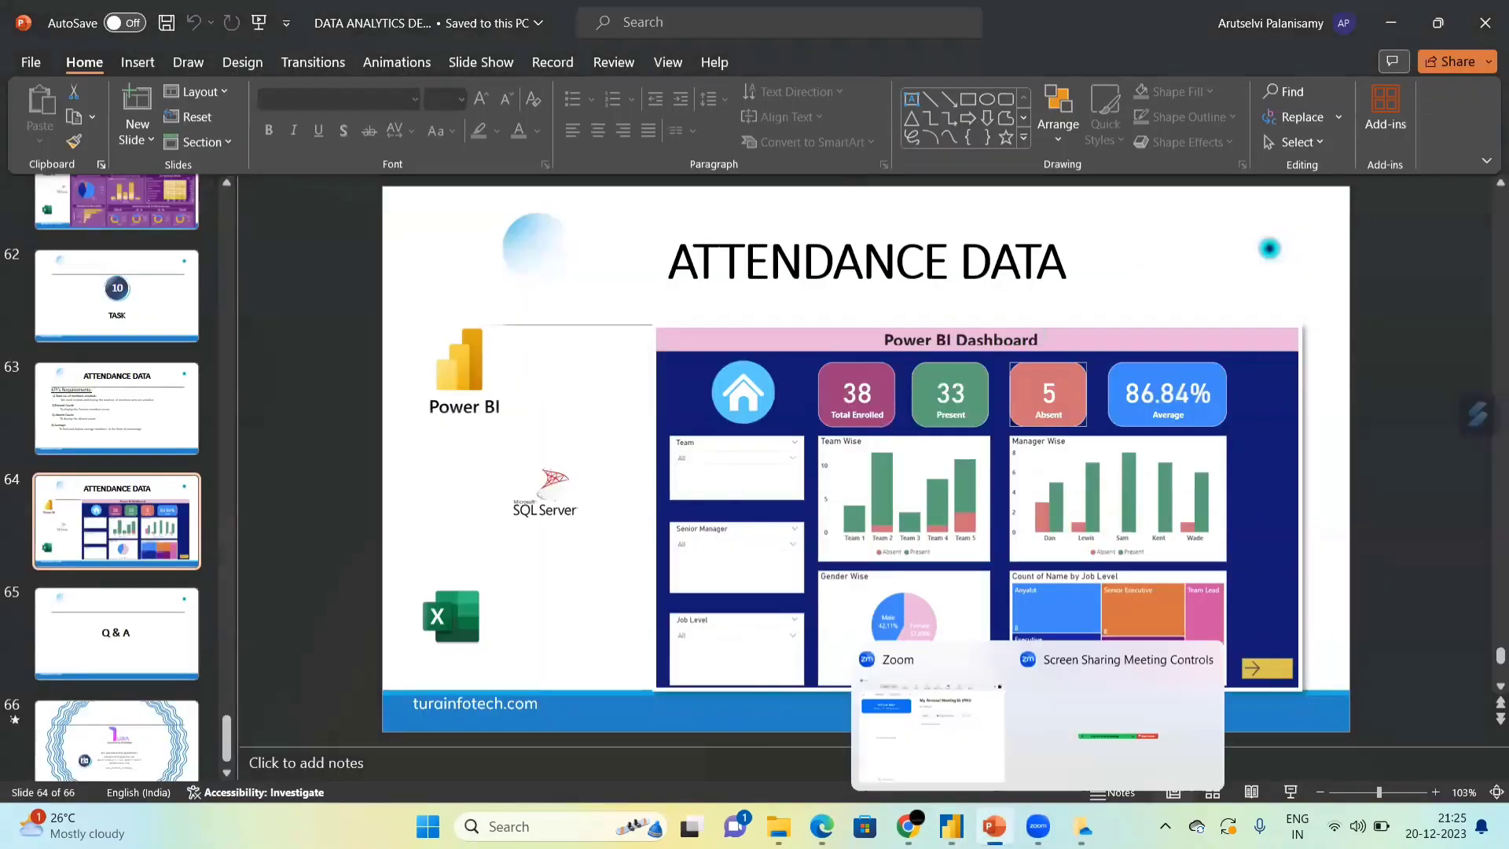
{"action": "mouse_move", "coordinate": [951, 826]}
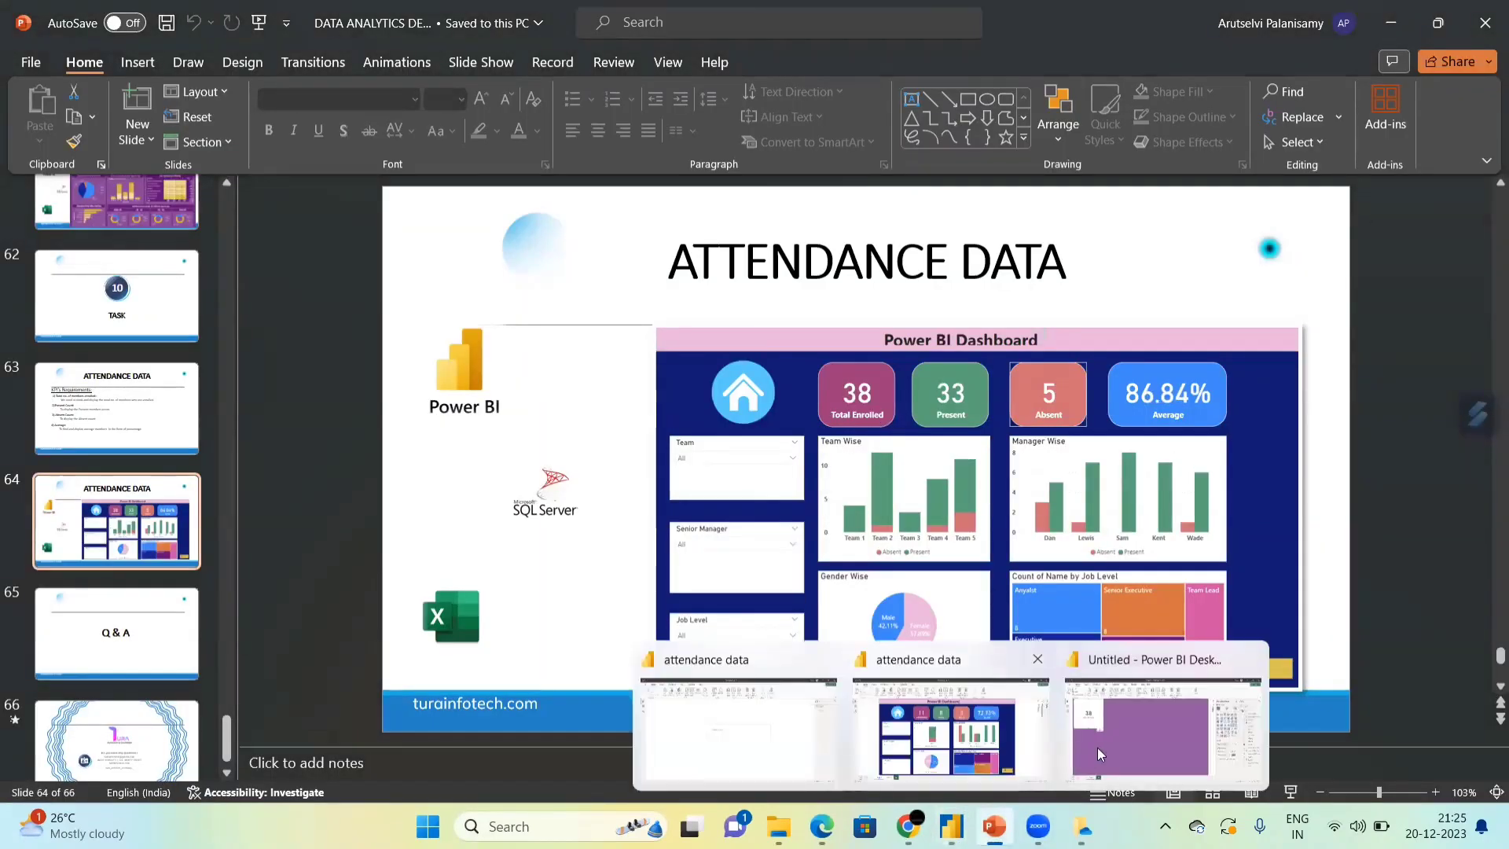
{"action": "left_click", "coordinate": [1097, 747]}
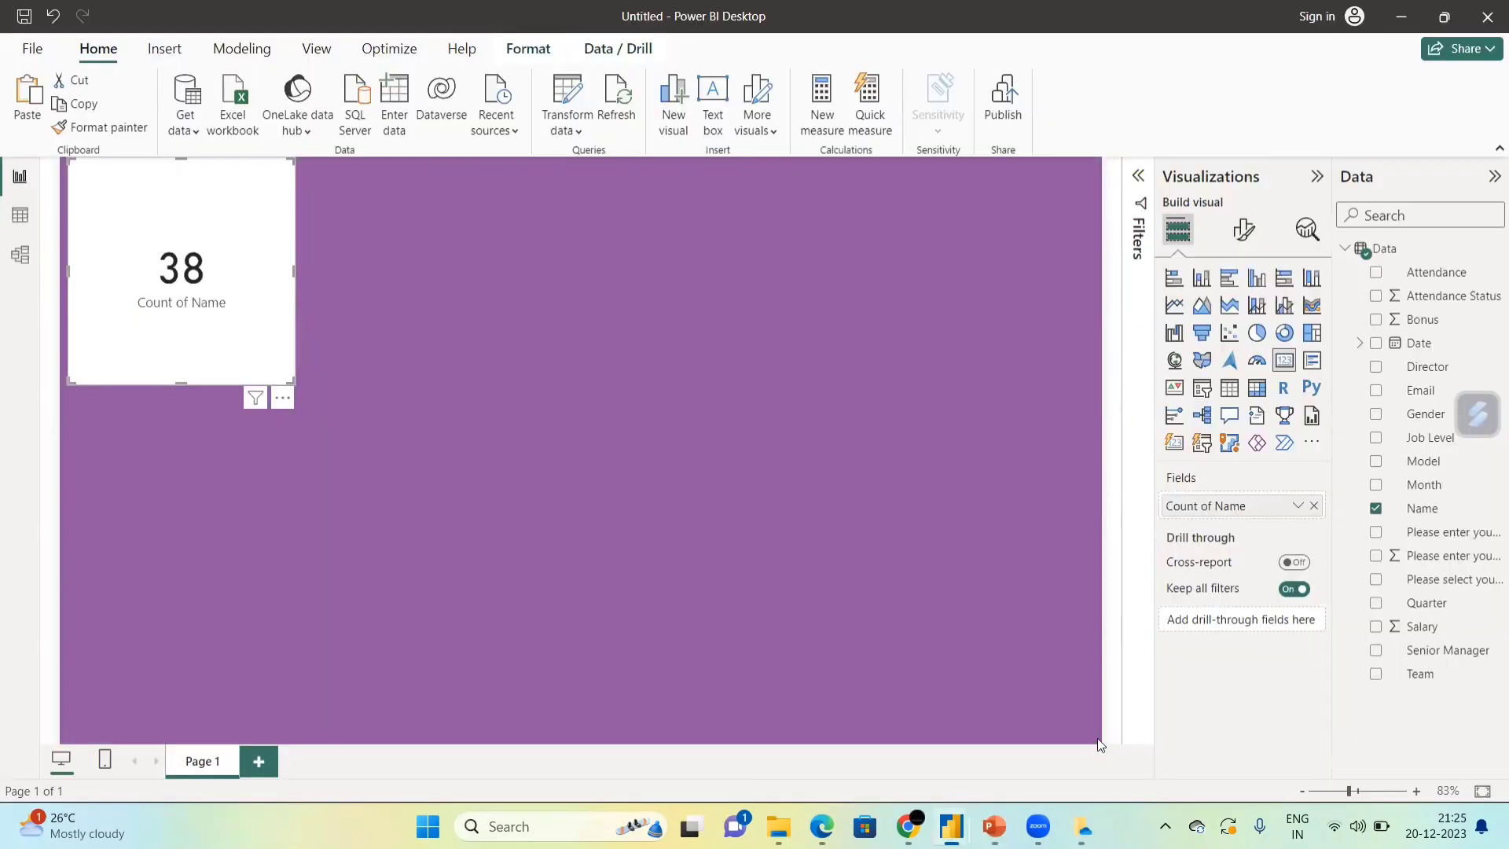
Set the card's callout value color to white.
{"action": "left_click", "coordinate": [1243, 229]}
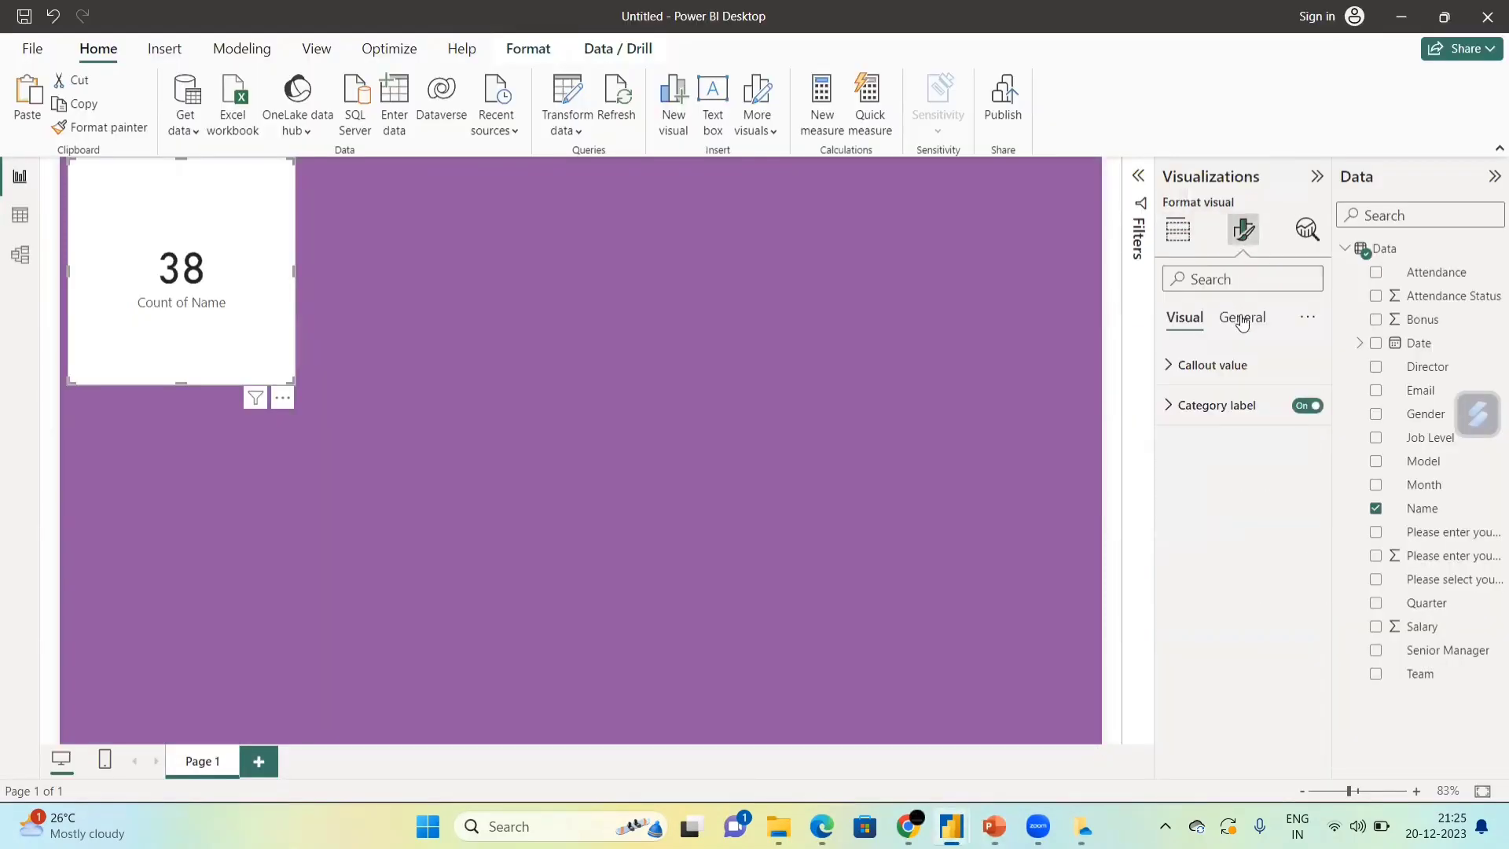
{"action": "left_click", "coordinate": [1171, 366]}
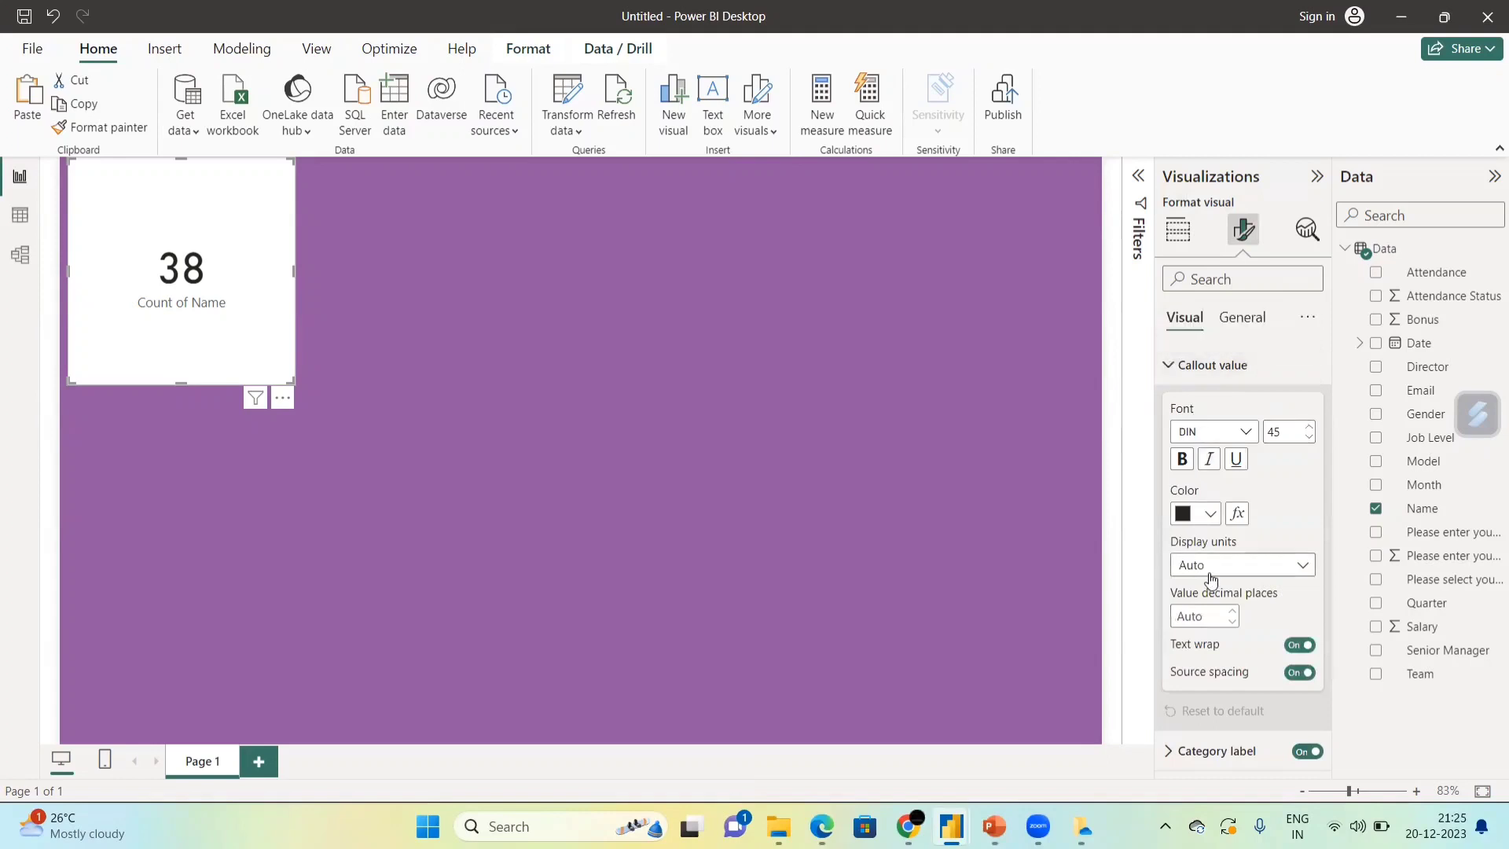
{"action": "left_click", "coordinate": [1212, 515]}
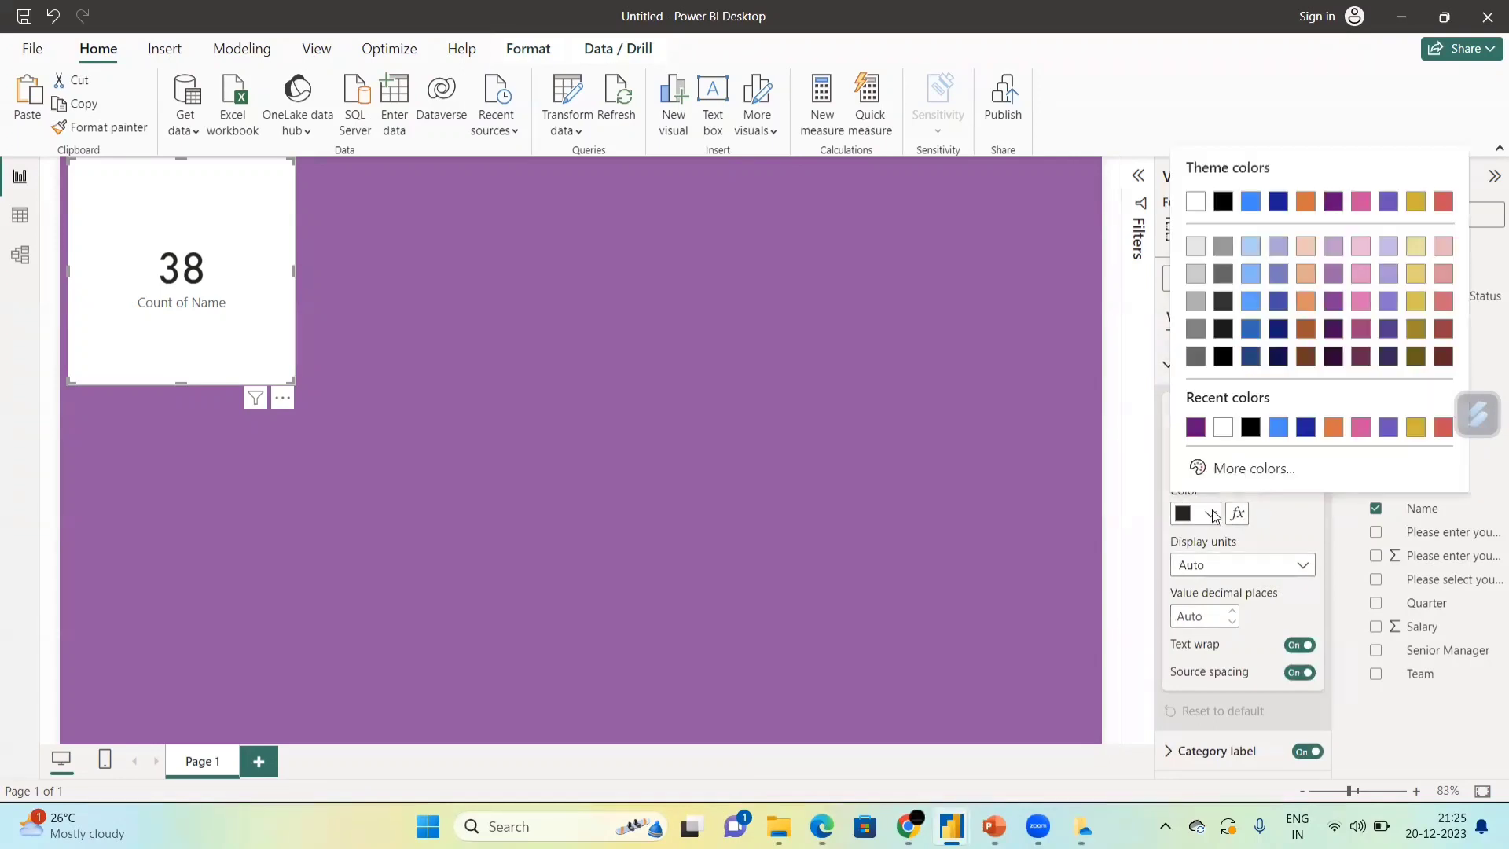
{"action": "left_click", "coordinate": [1227, 431]}
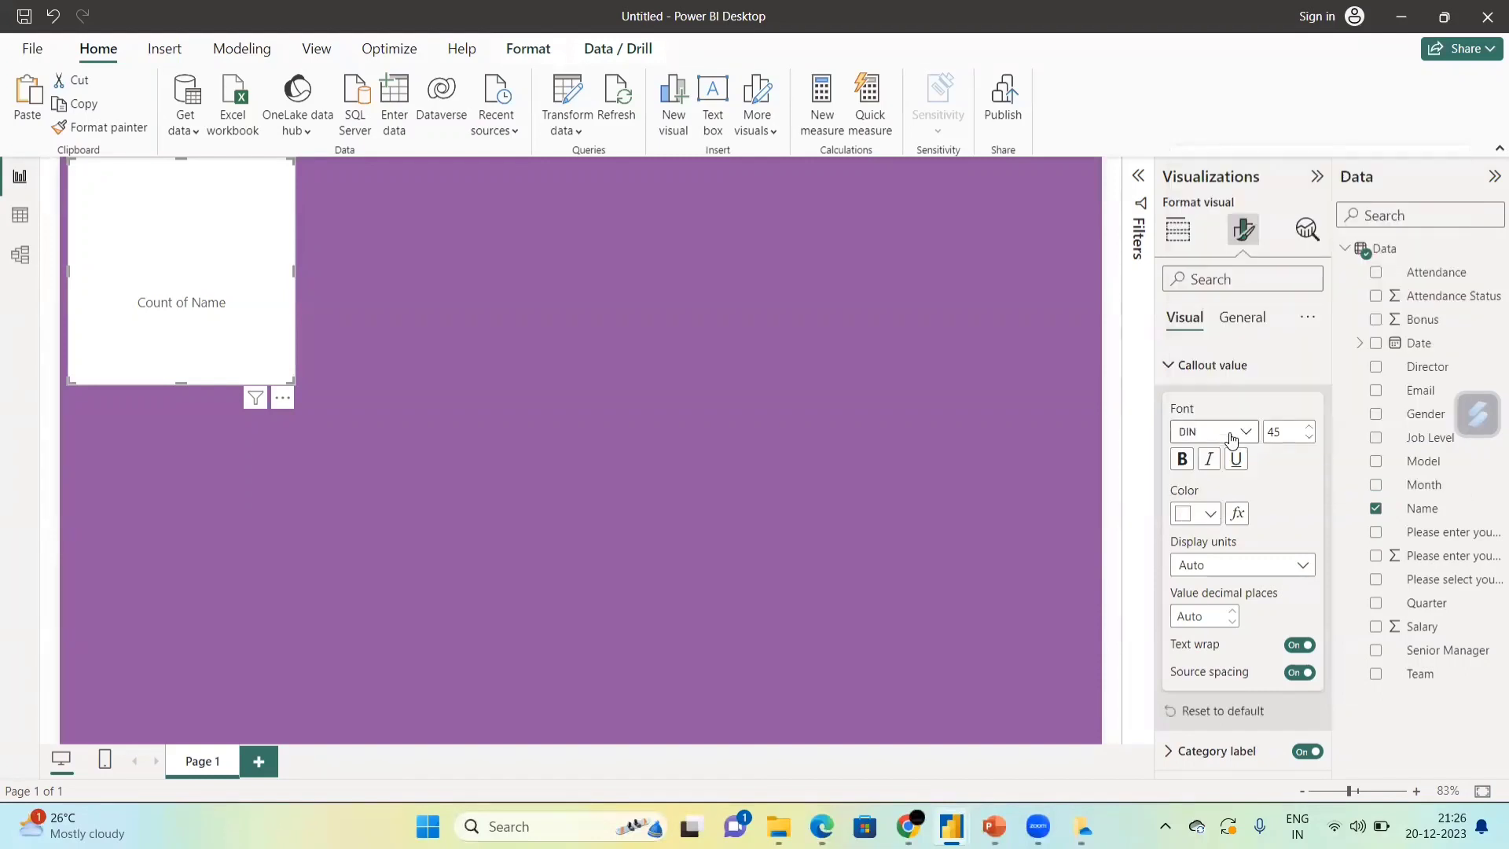
Set the card's background color to white with 77% transparency.
{"action": "left_click", "coordinate": [1245, 319]}
{"action": "left_click", "coordinate": [1176, 366]}
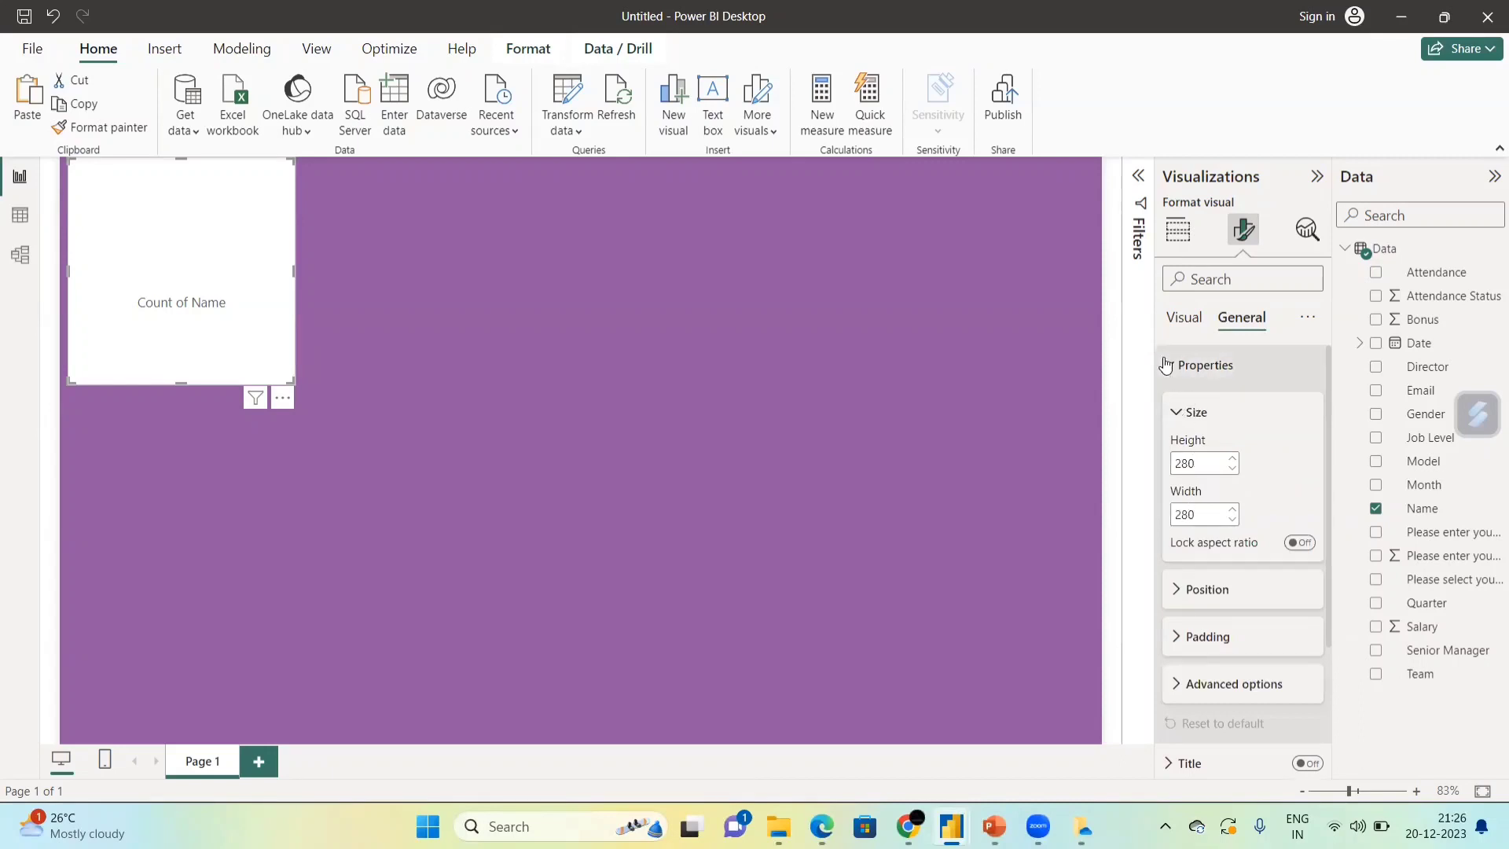
{"action": "left_click", "coordinate": [1167, 366]}
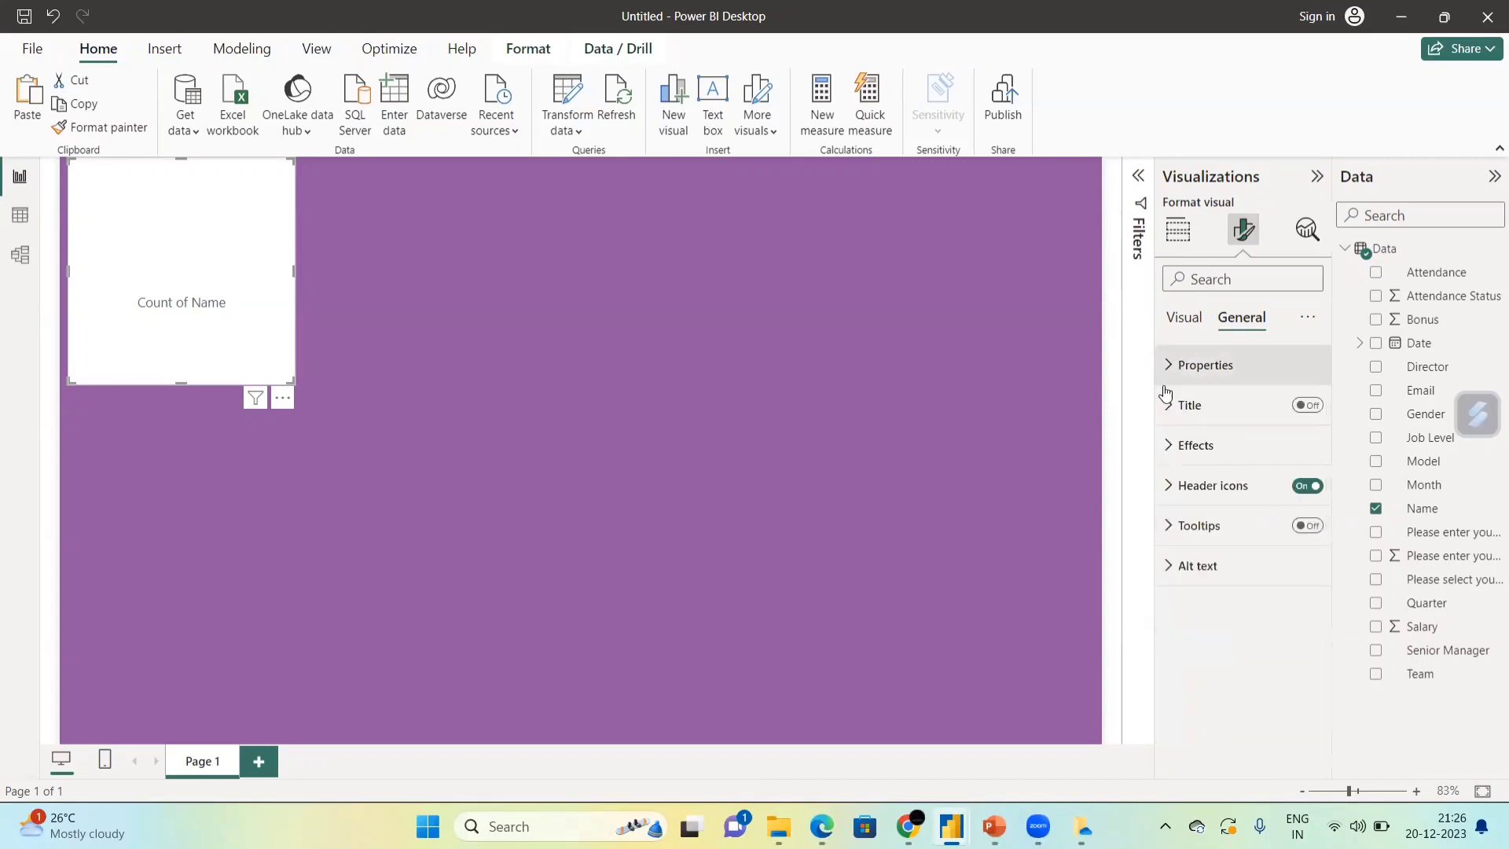
{"action": "left_click", "coordinate": [1167, 454]}
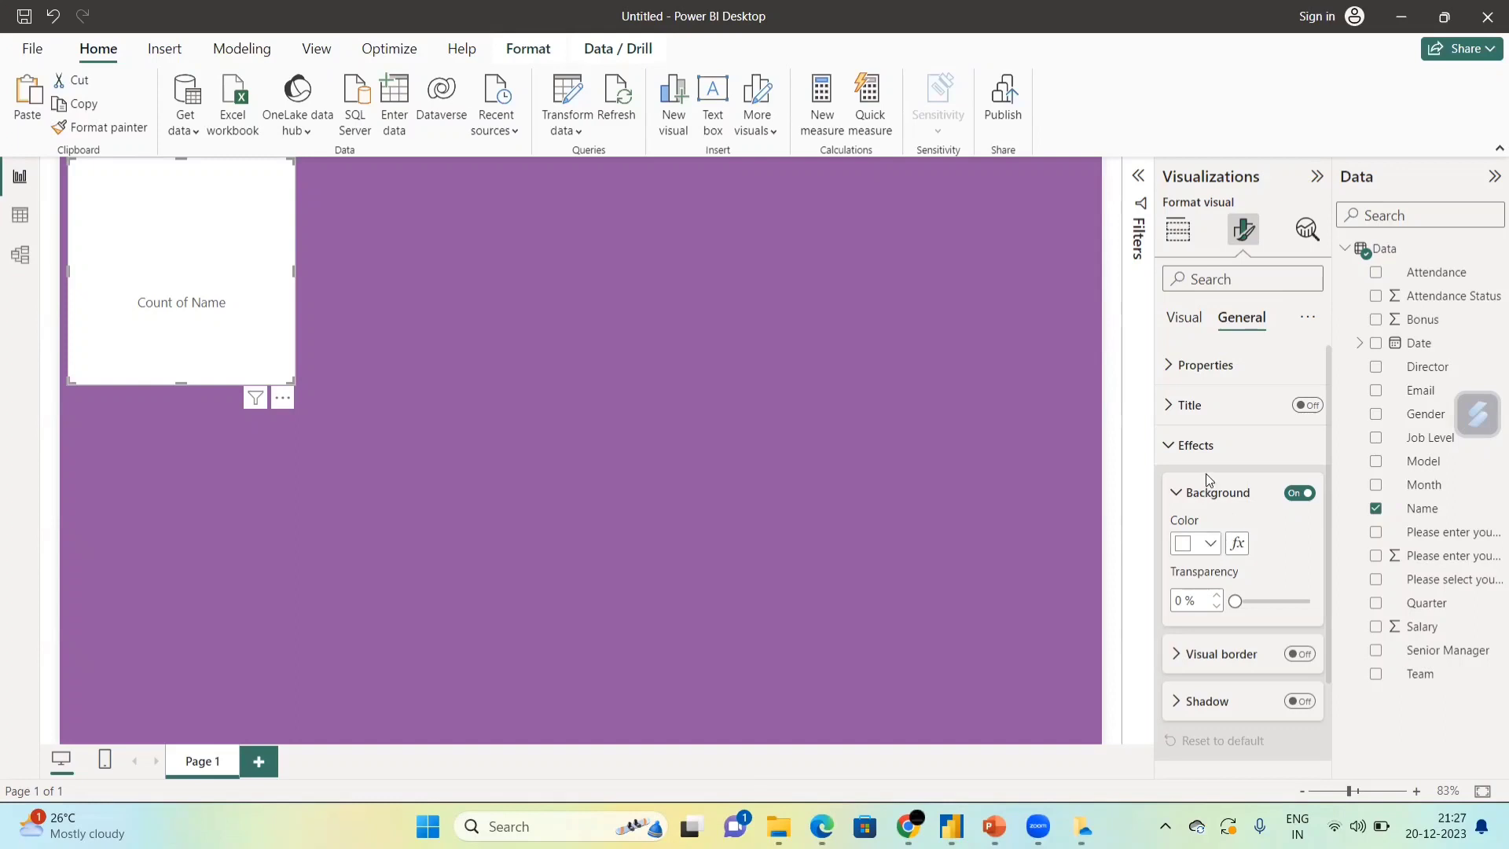
{"action": "left_click", "coordinate": [1208, 543]}
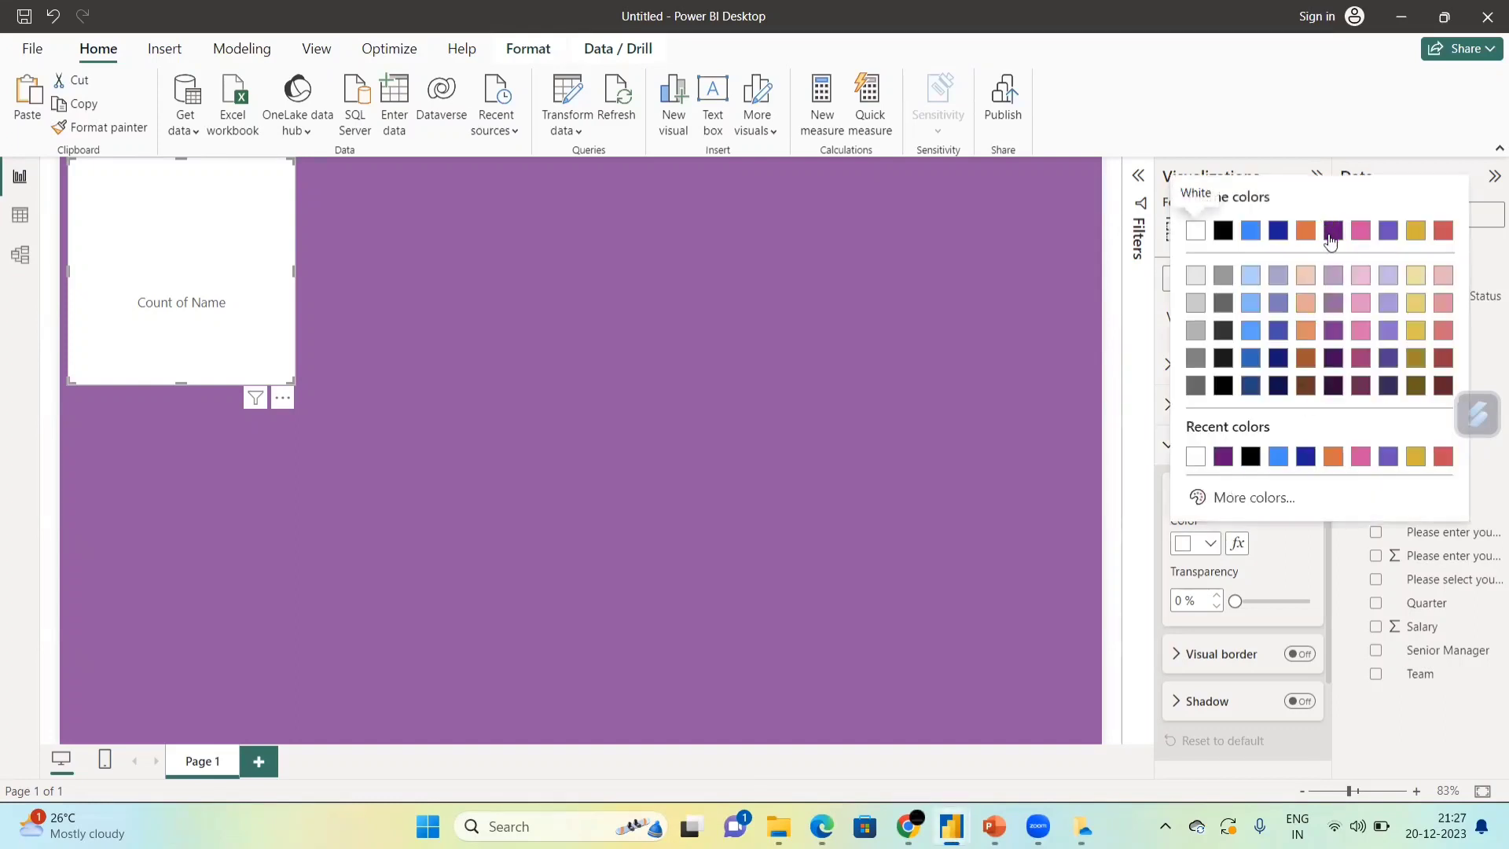
{"action": "left_click", "coordinate": [1194, 231]}
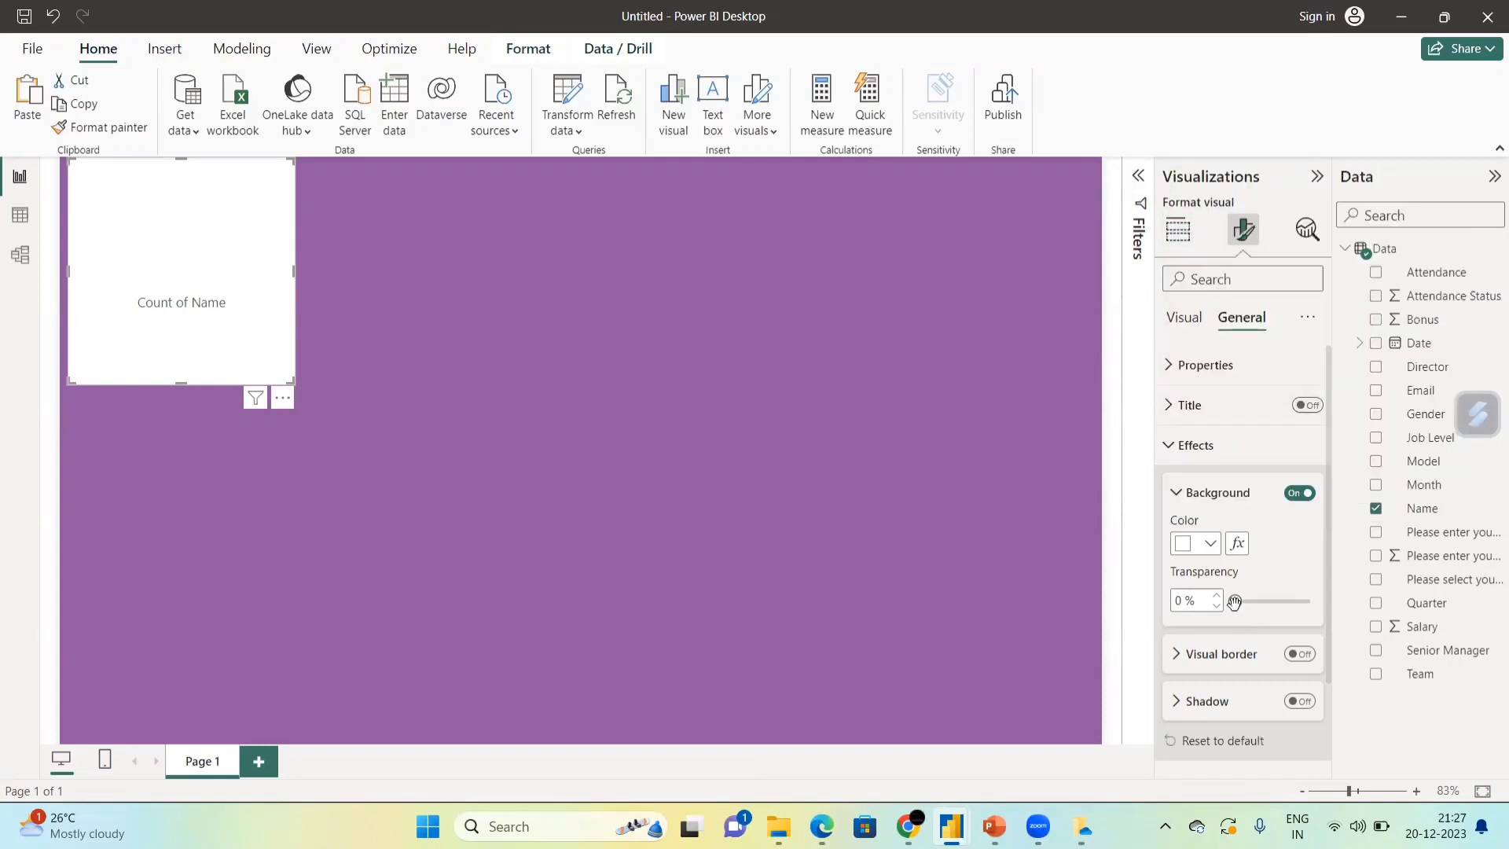
{"action": "left_click_drag", "start_coordinate": [1234, 602], "coordinate": [1290, 602]}
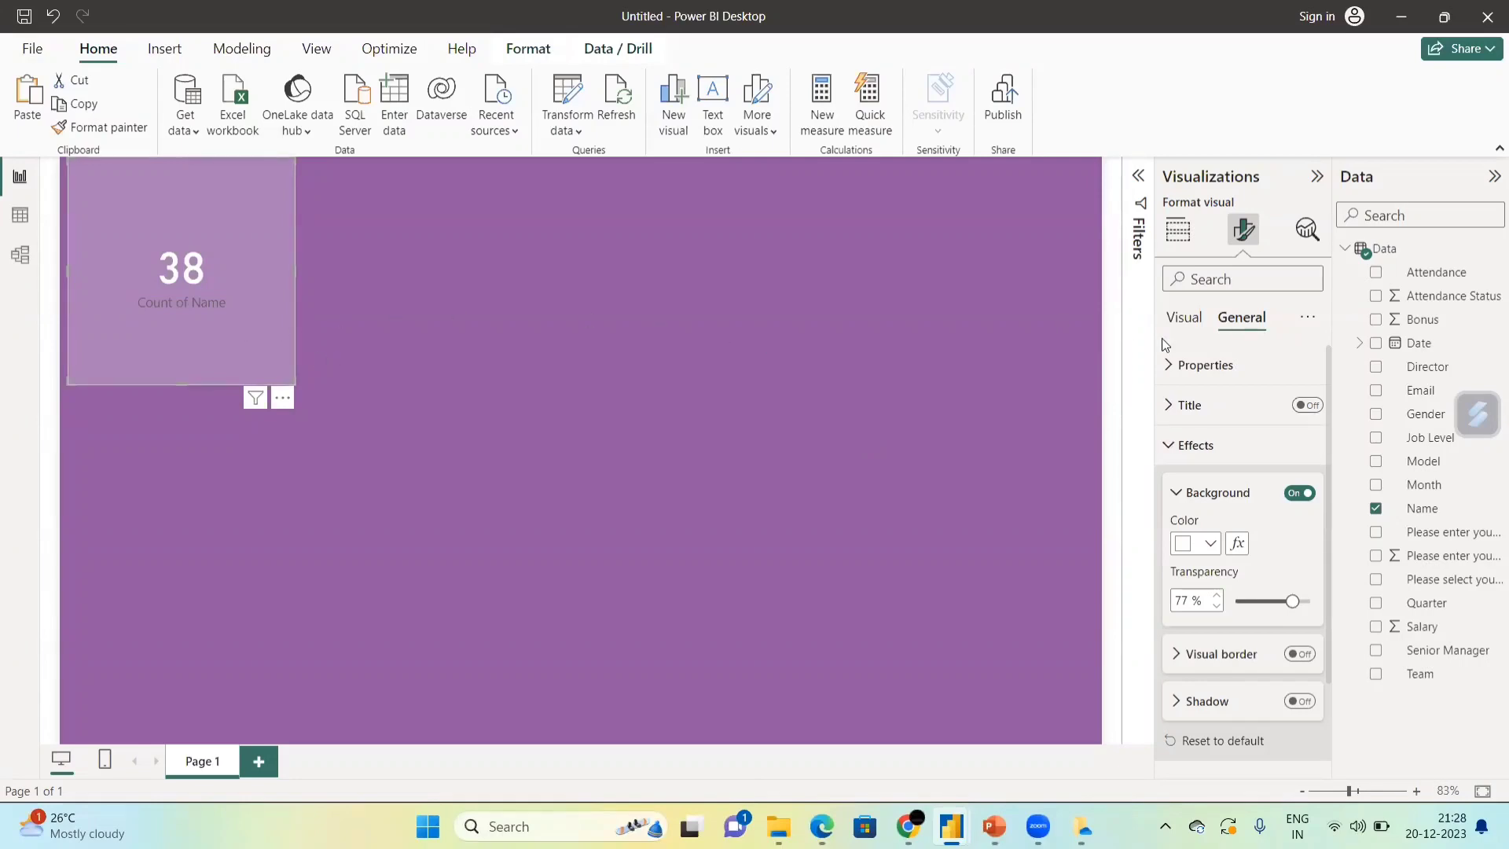
Switch to PowerPoint to check the cards on the reference dashboard slide, and return to the Power BI report.
{"action": "mouse_move", "coordinate": [994, 825]}
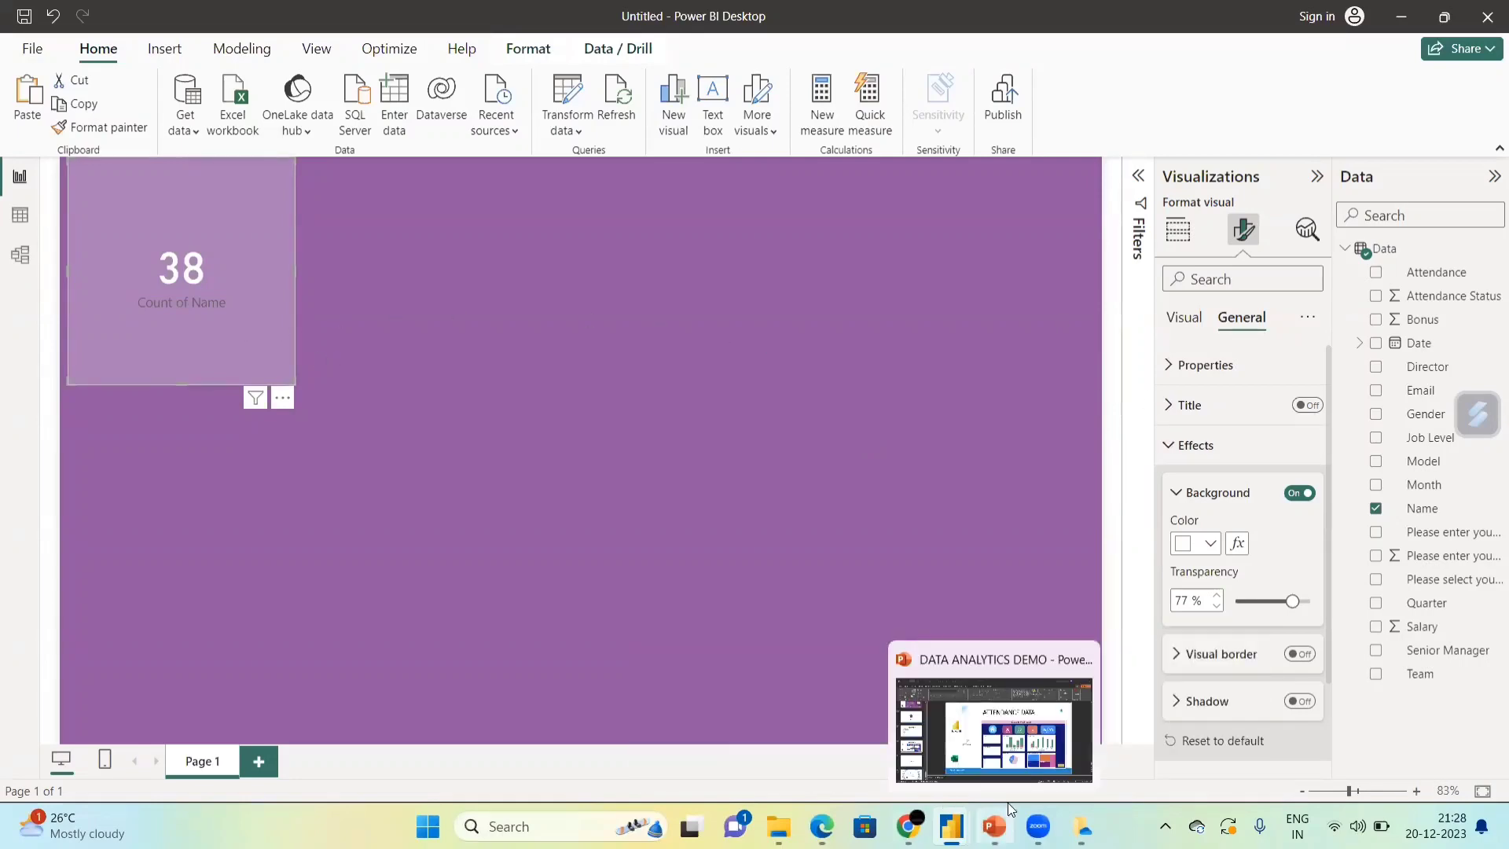
{"action": "left_click", "coordinate": [1034, 751]}
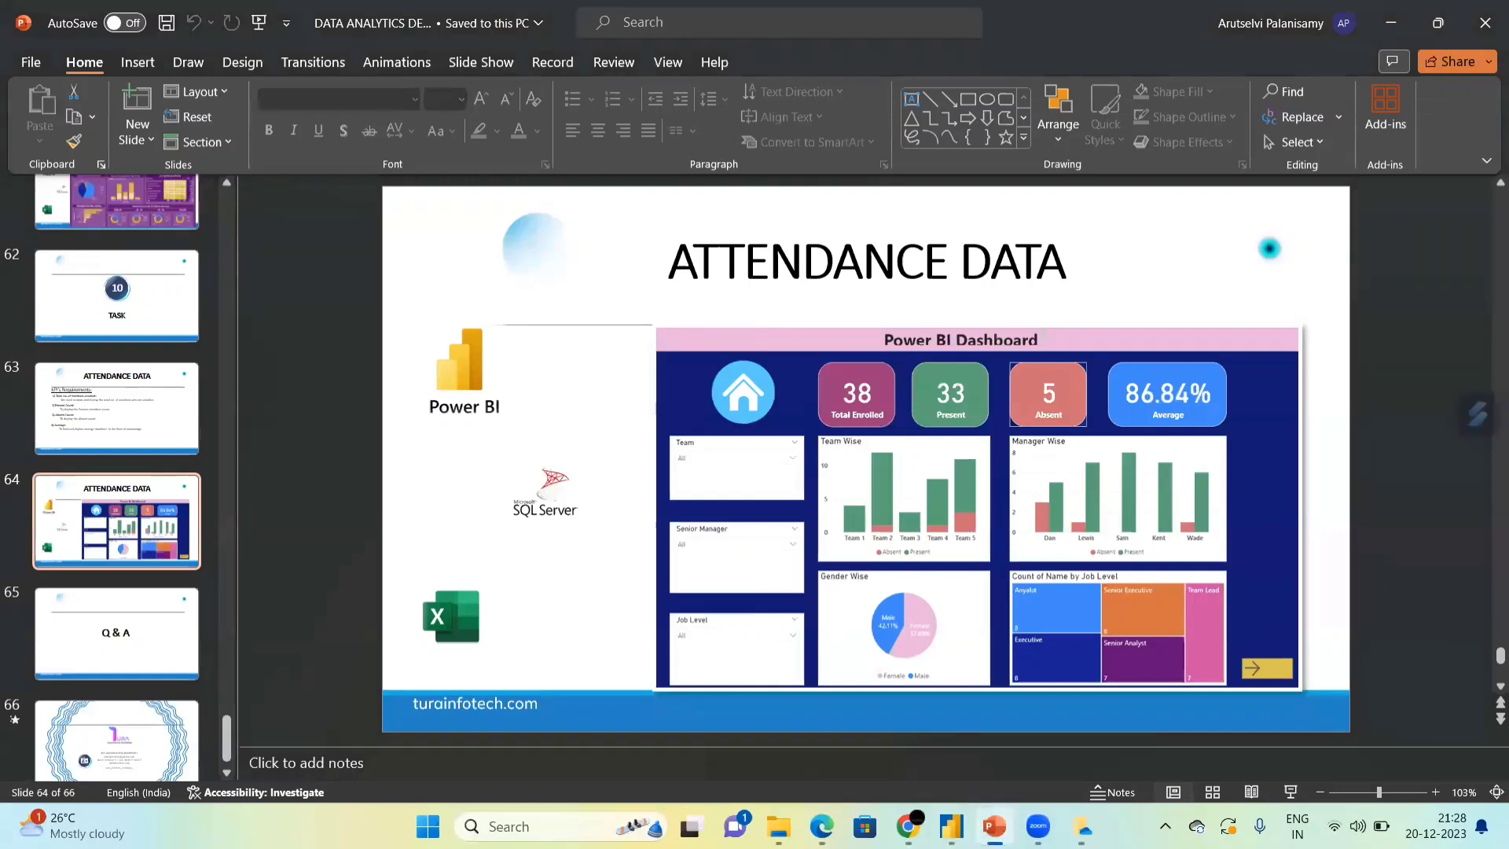
{"action": "left_click", "coordinate": [994, 826]}
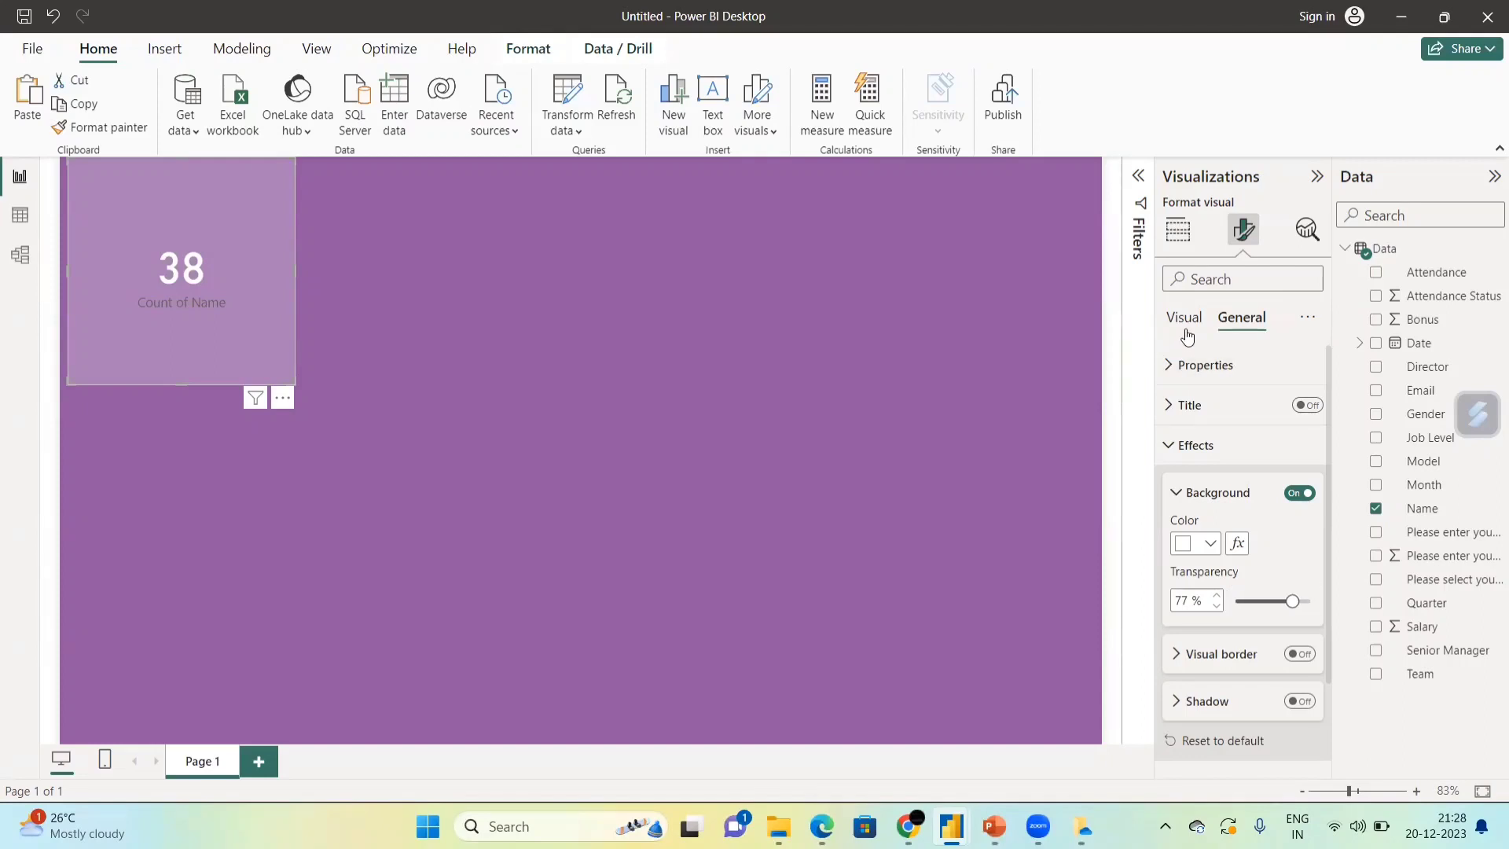
Look through the card's general formatting options, including its properties, title and effects.
{"action": "left_click", "coordinate": [1184, 319]}
{"action": "left_click", "coordinate": [1241, 320]}
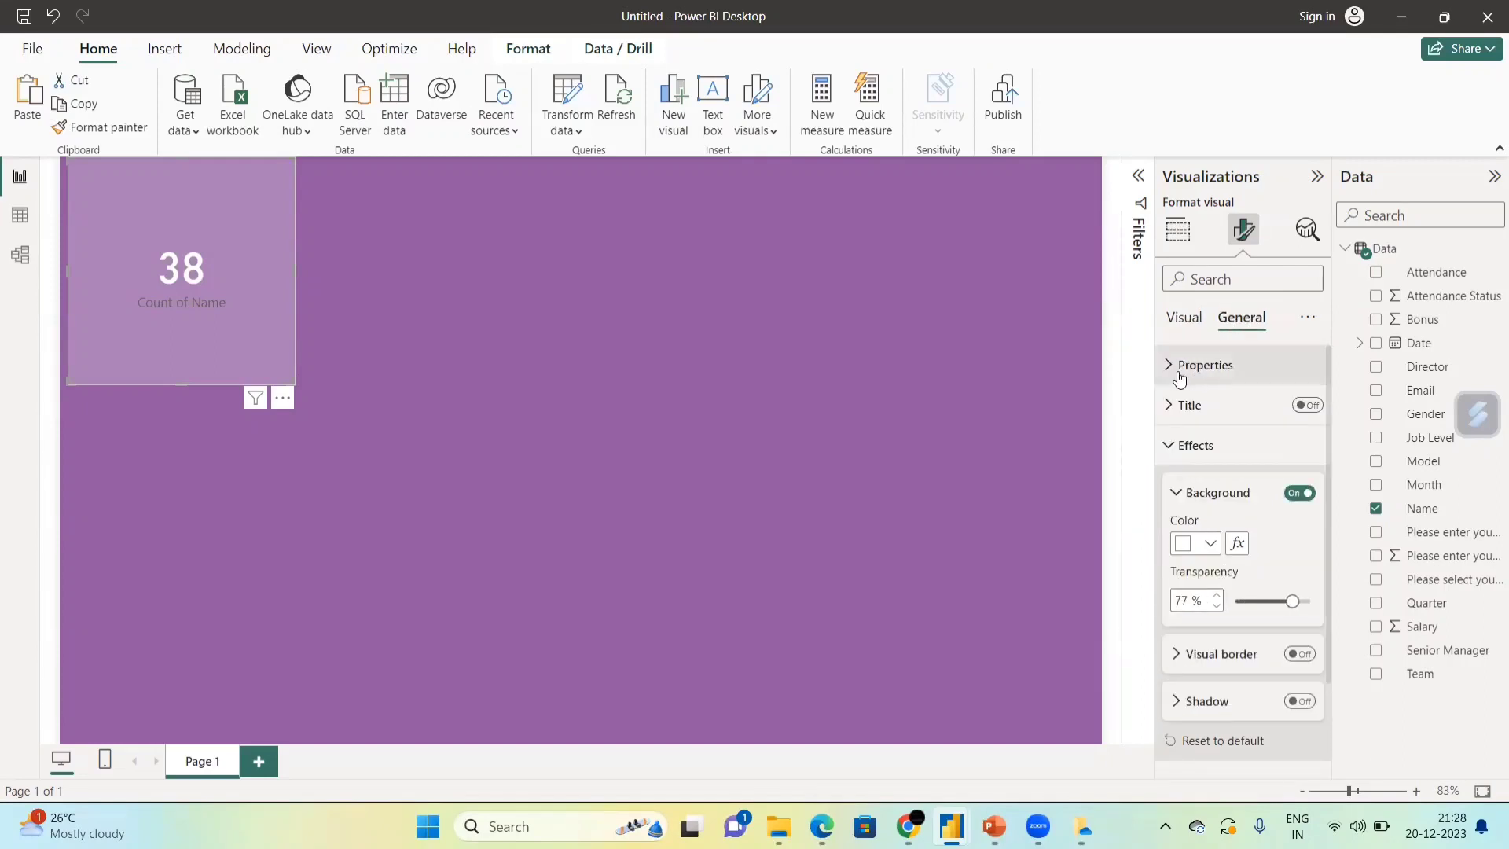
{"action": "left_click", "coordinate": [1170, 410]}
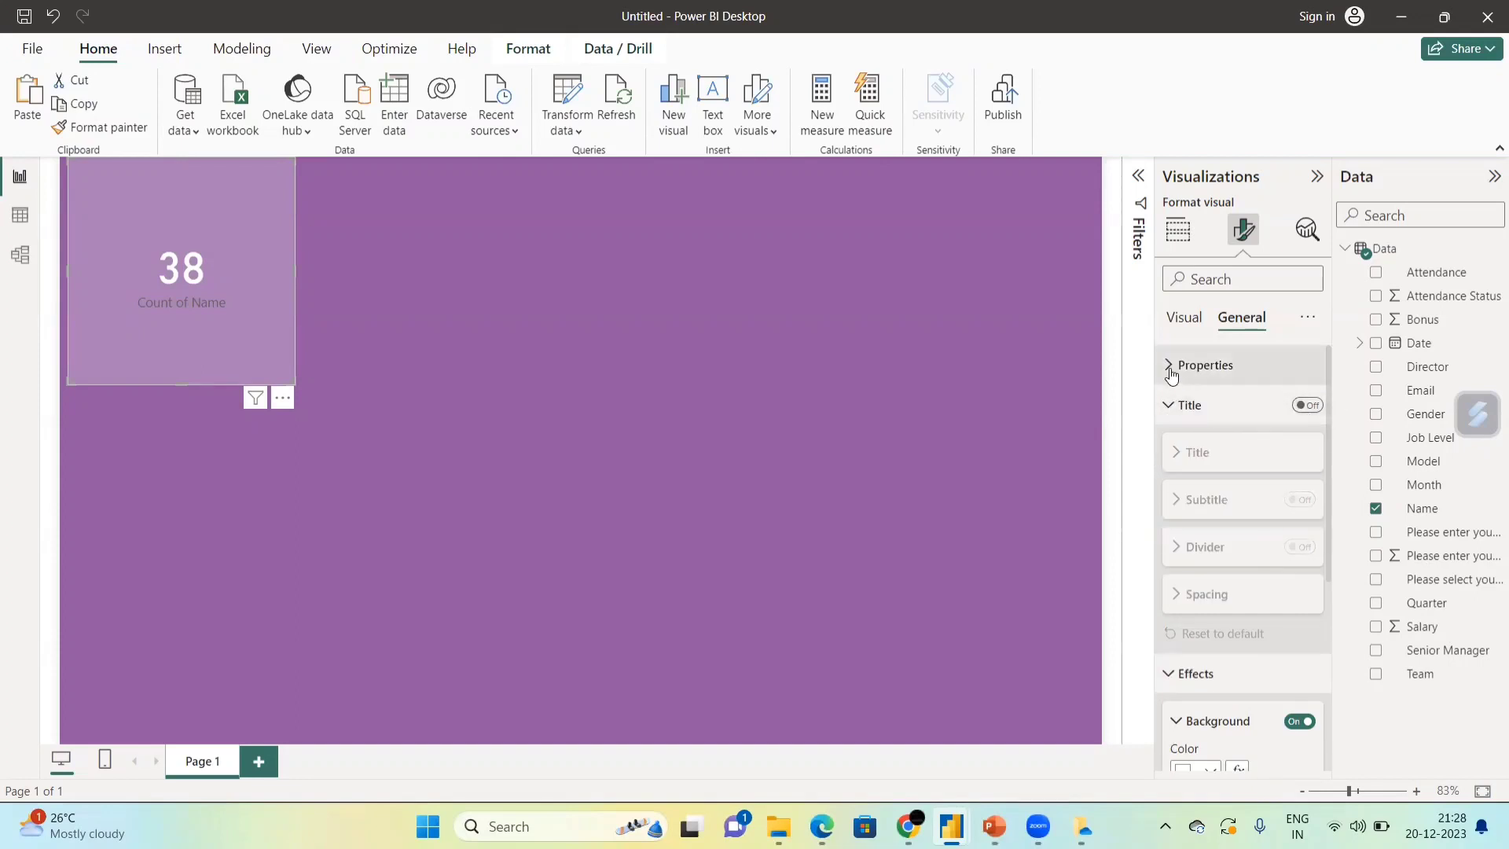
{"action": "left_click", "coordinate": [1172, 366]}
{"action": "scroll", "coordinate": [1193, 616], "scroll_direction": "down", "scroll_amount": 2}
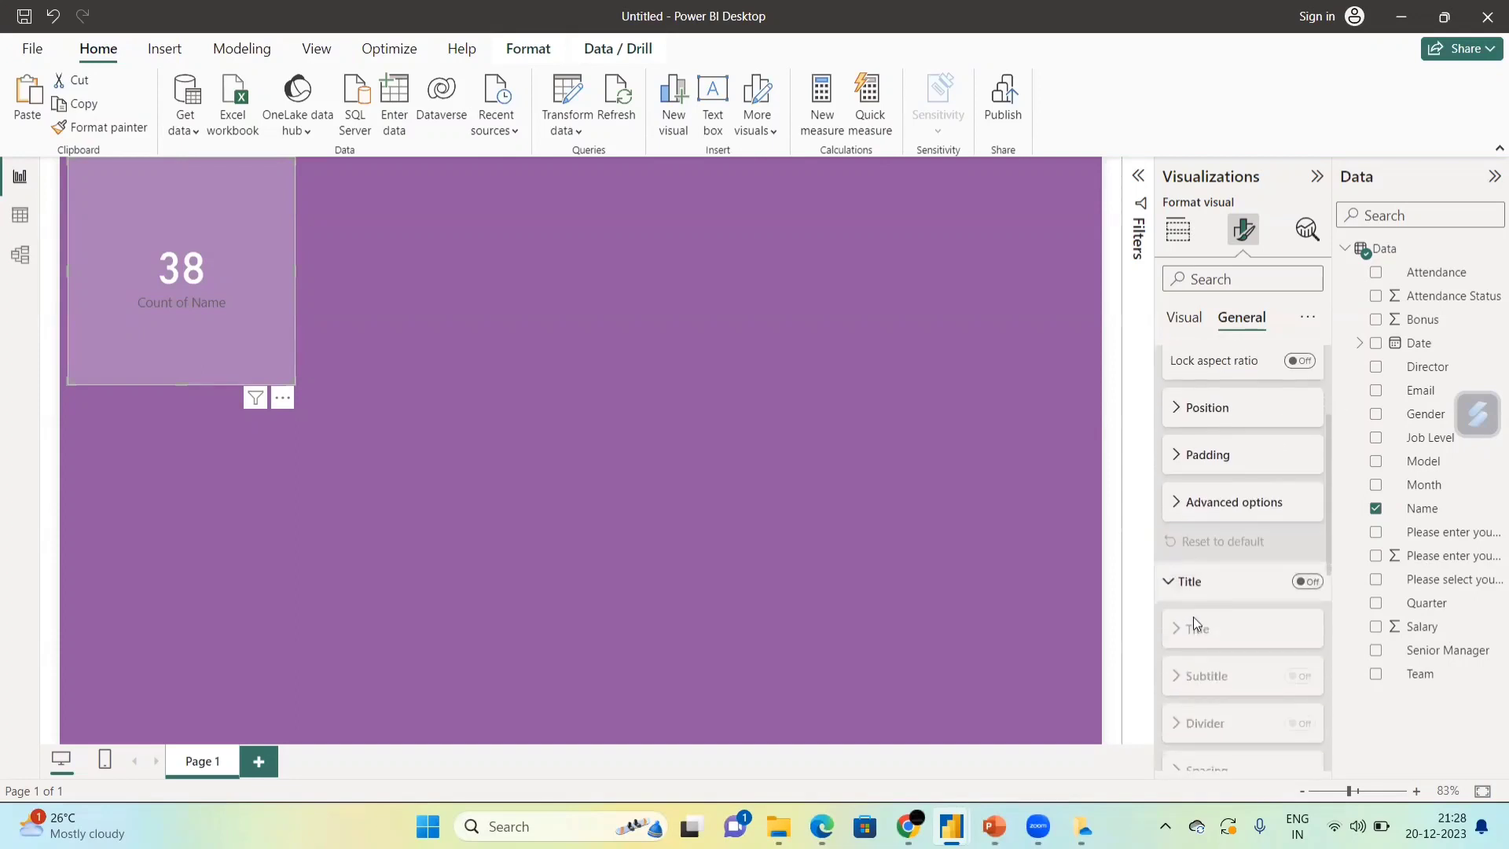
{"action": "scroll", "coordinate": [1193, 616], "scroll_direction": "down", "scroll_amount": 3}
{"action": "left_click", "coordinate": [1170, 402]}
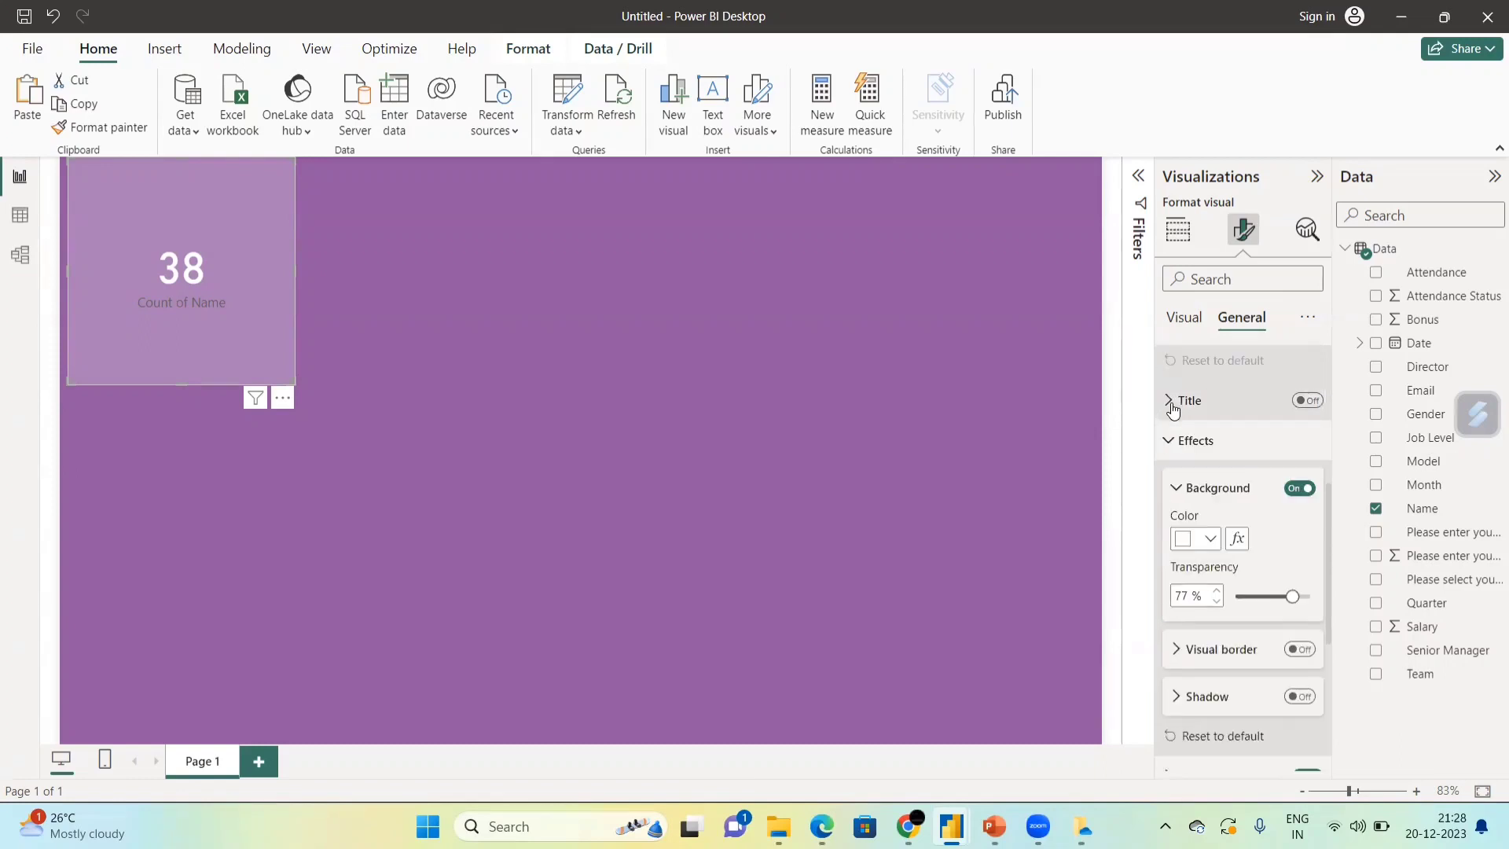
{"action": "scroll", "coordinate": [1177, 606], "scroll_direction": "down", "scroll_amount": 2}
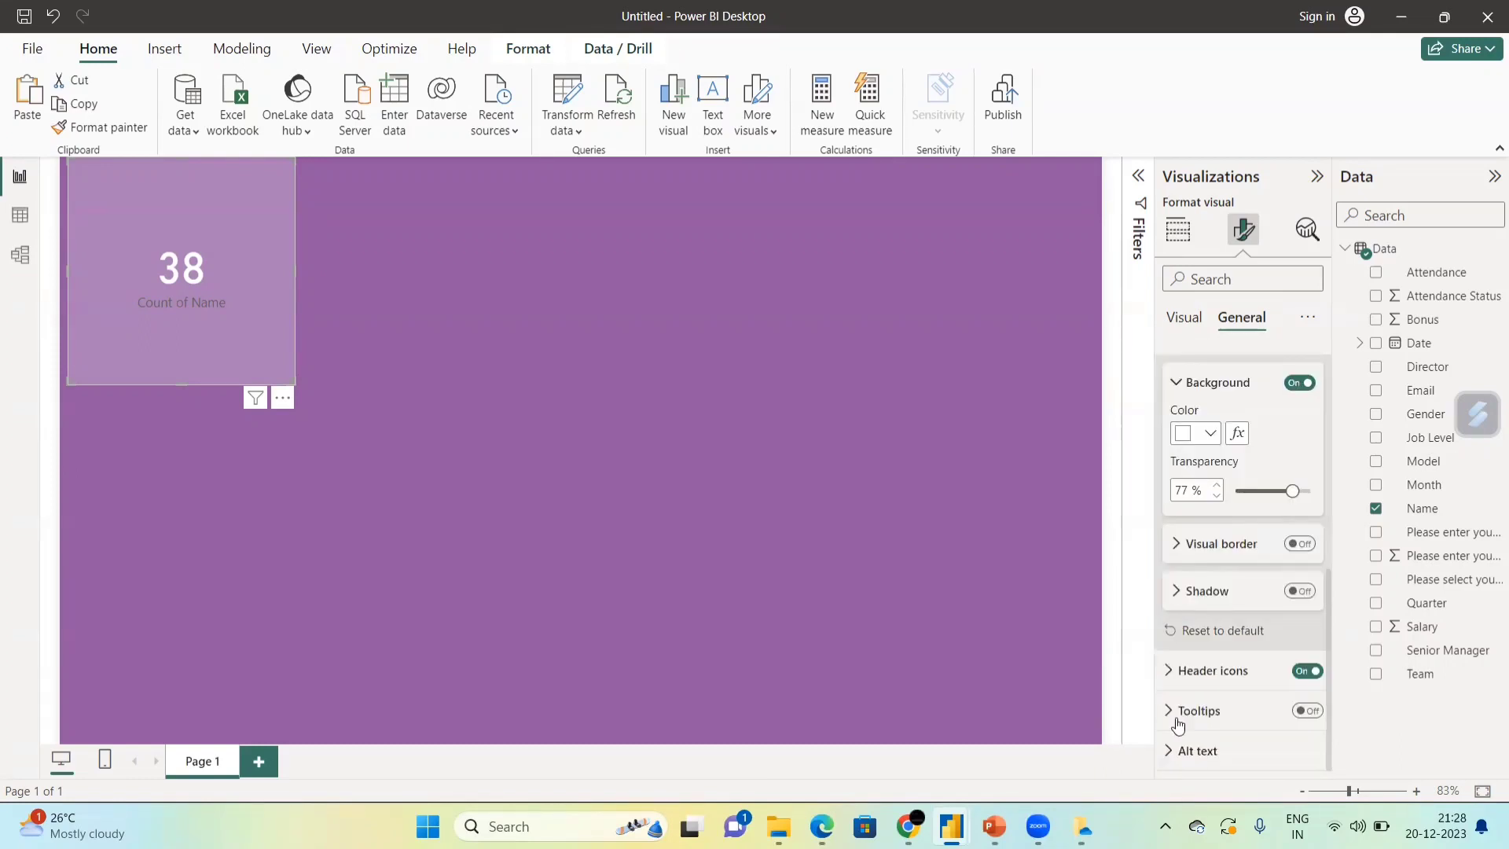
Set the color of the card's category label to white.
{"action": "left_click", "coordinate": [1182, 318]}
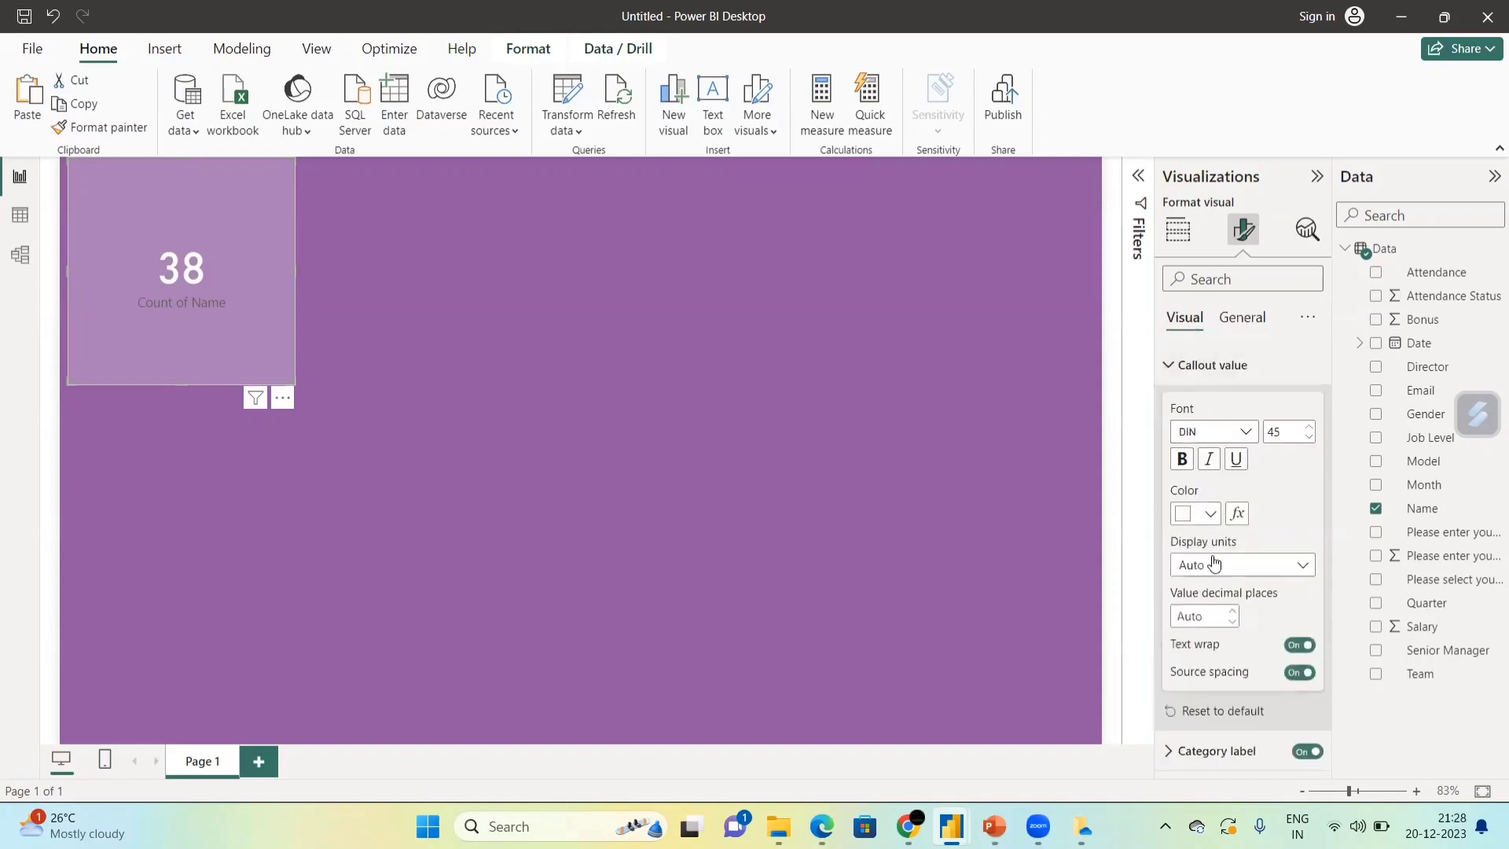
{"action": "left_click", "coordinate": [1184, 750]}
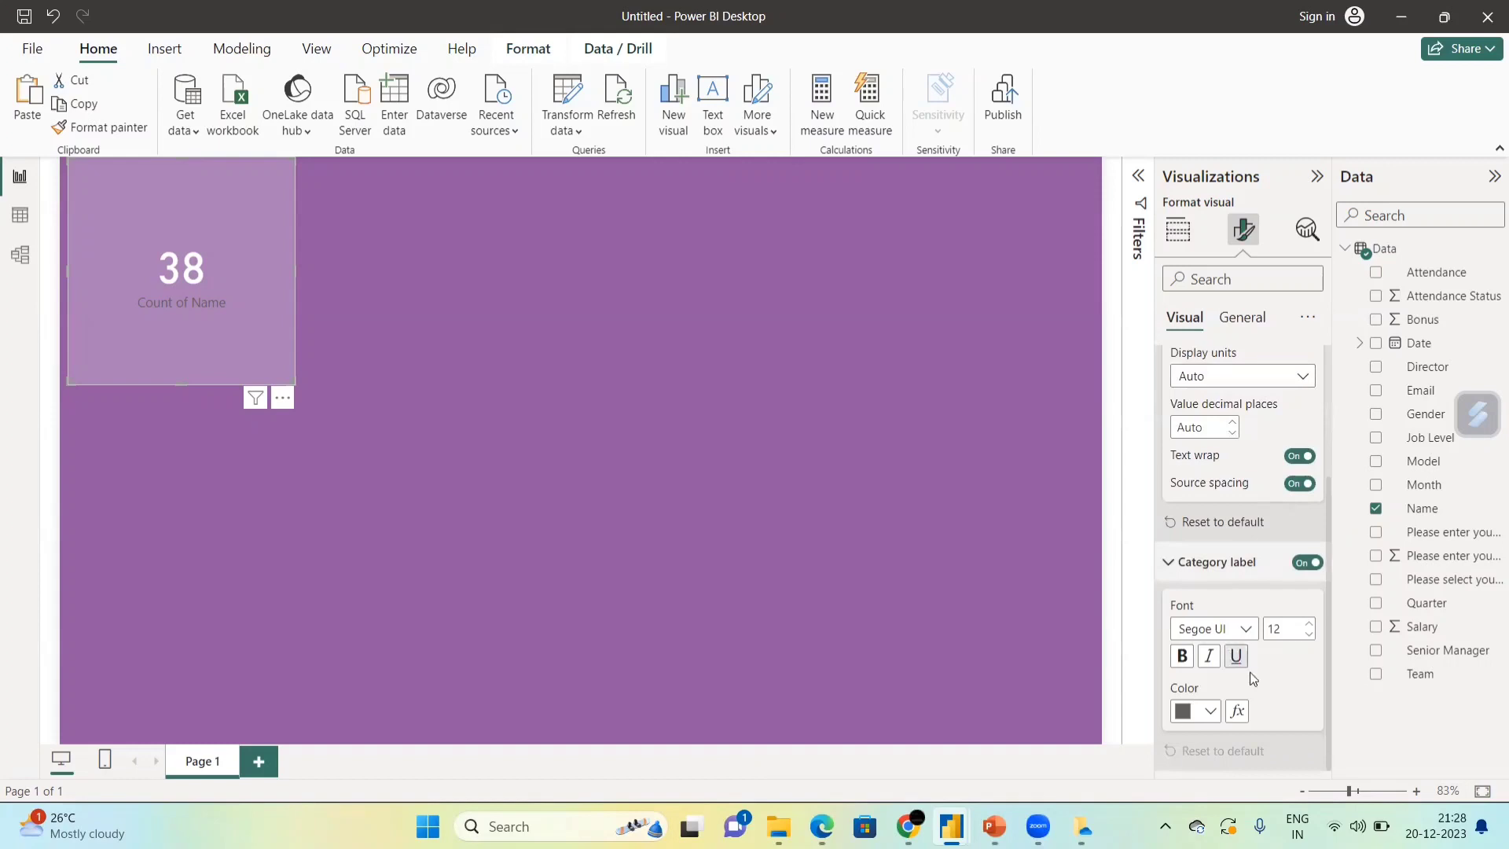
{"action": "left_click", "coordinate": [1213, 713]}
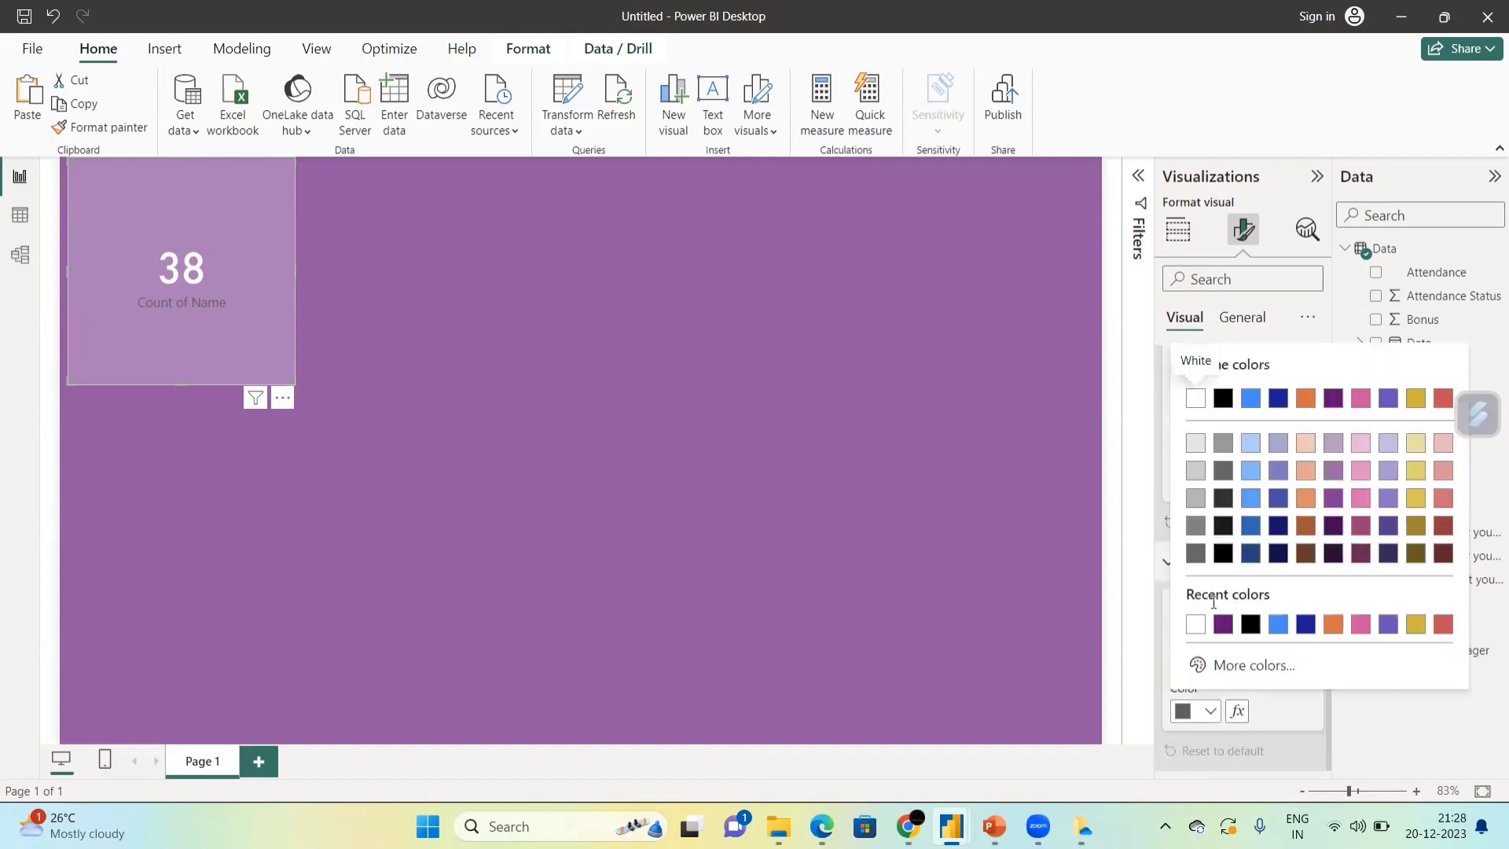
{"action": "left_click", "coordinate": [1195, 626]}
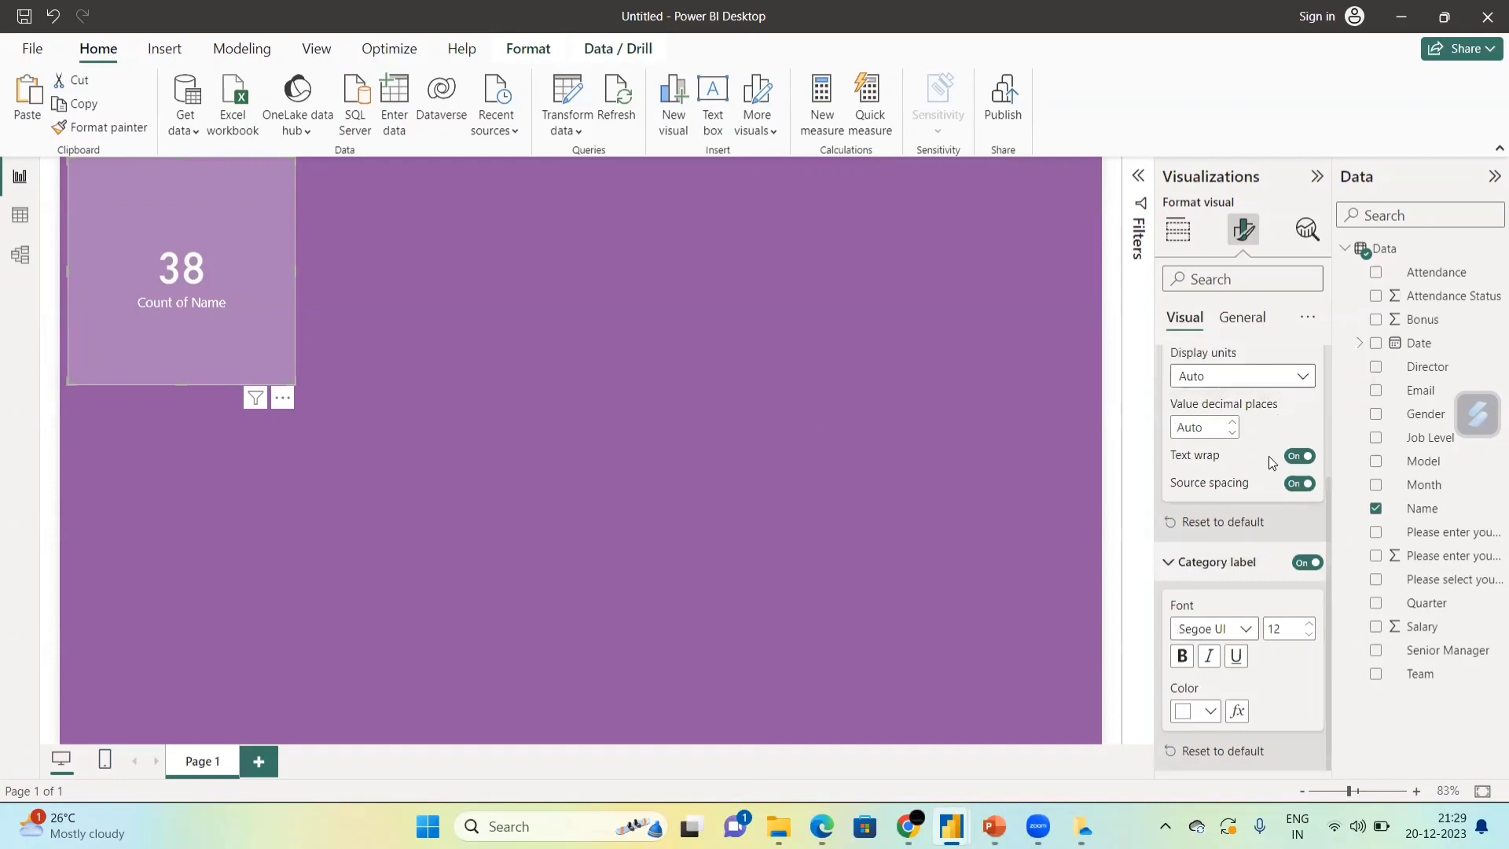
Rename the card's Count of Name field as Total Enrolled for this visual.
{"action": "left_click", "coordinate": [1178, 230]}
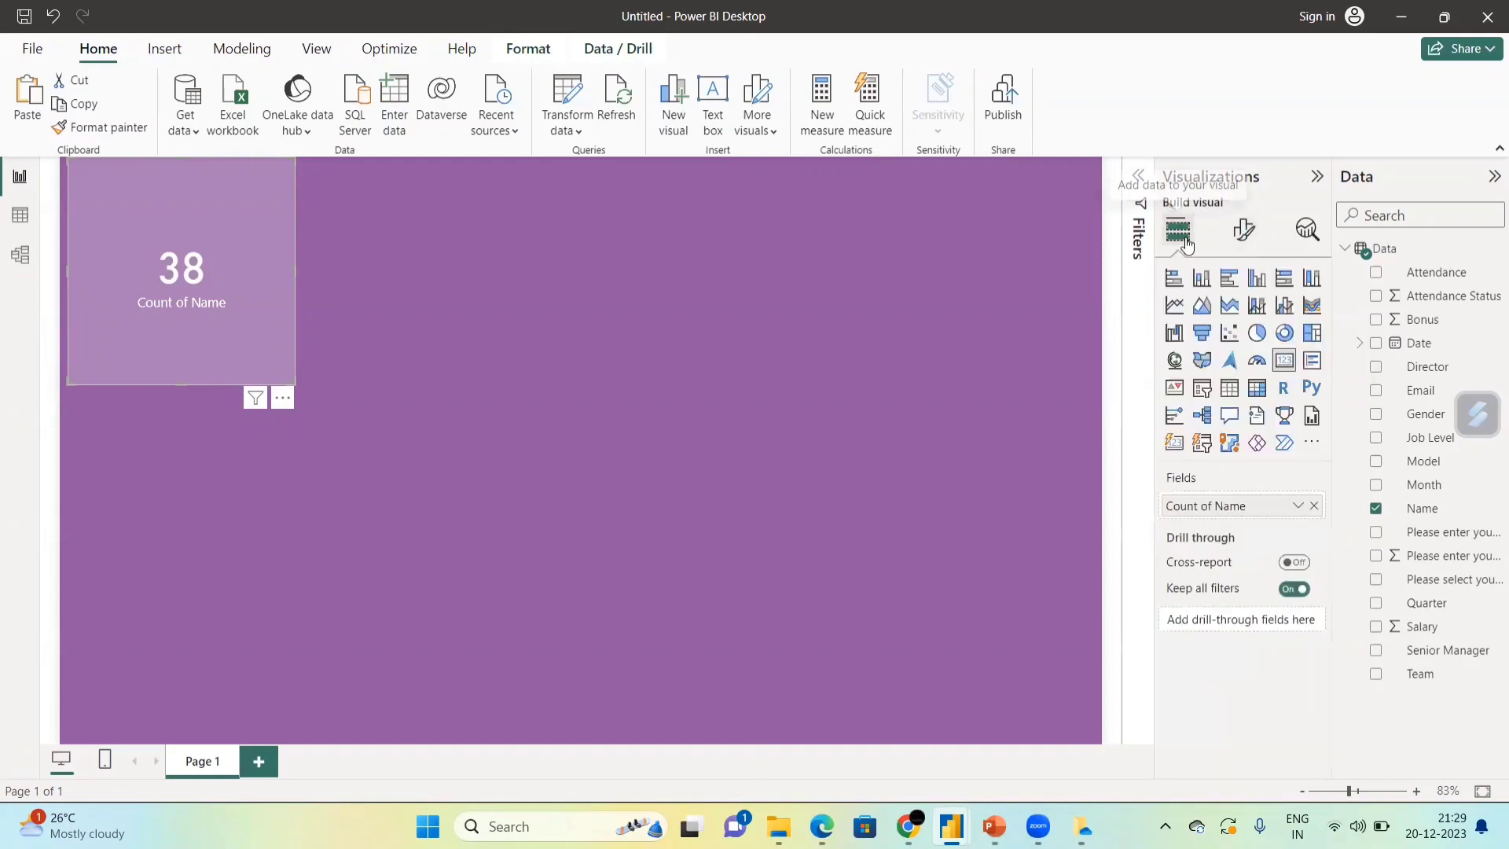
{"action": "double_click", "coordinate": [1208, 507]}
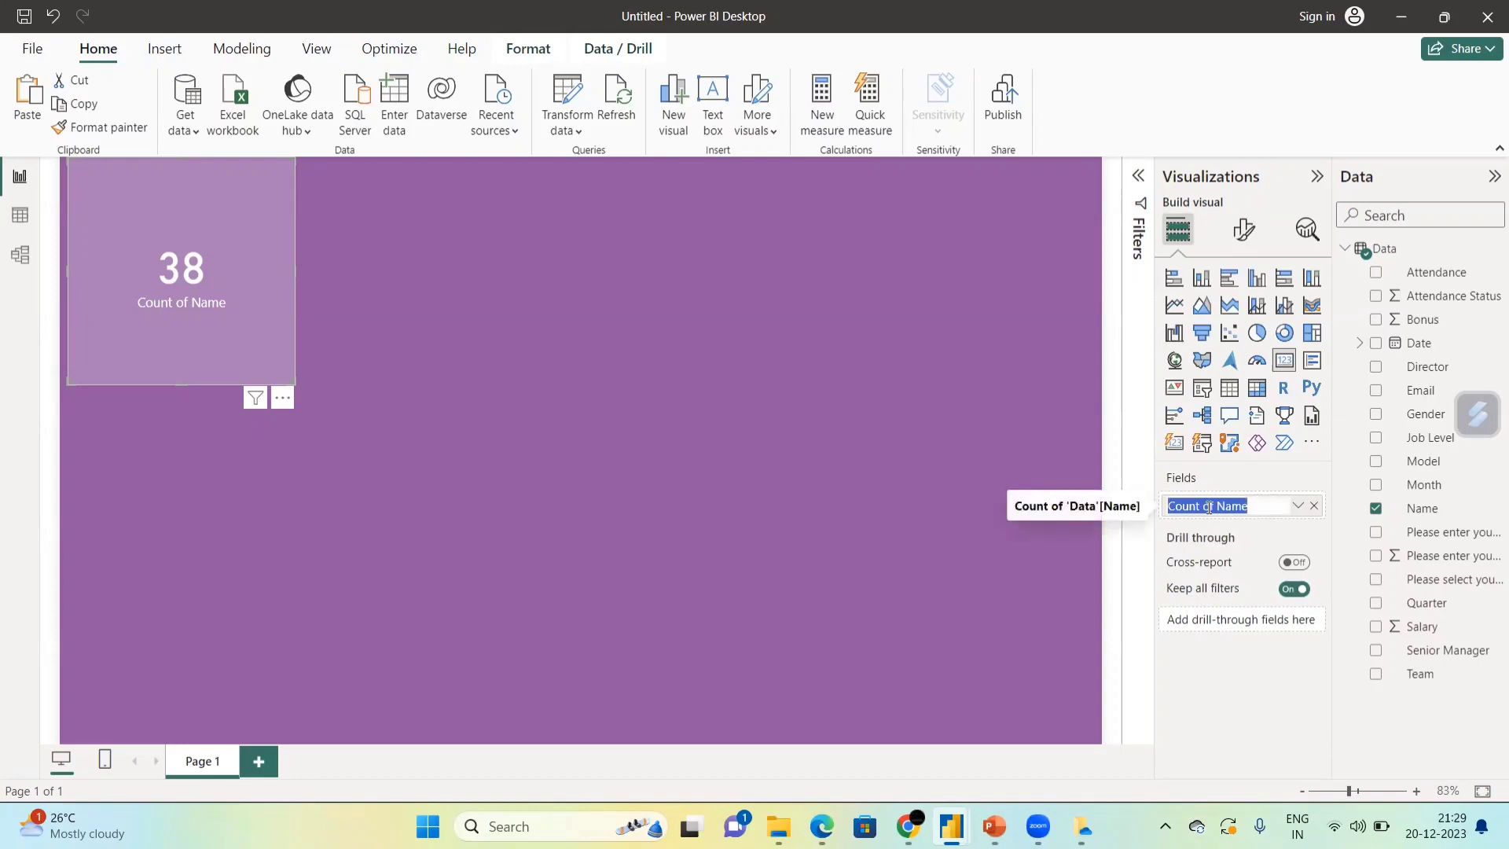
{"action": "type", "text": "Tota"}
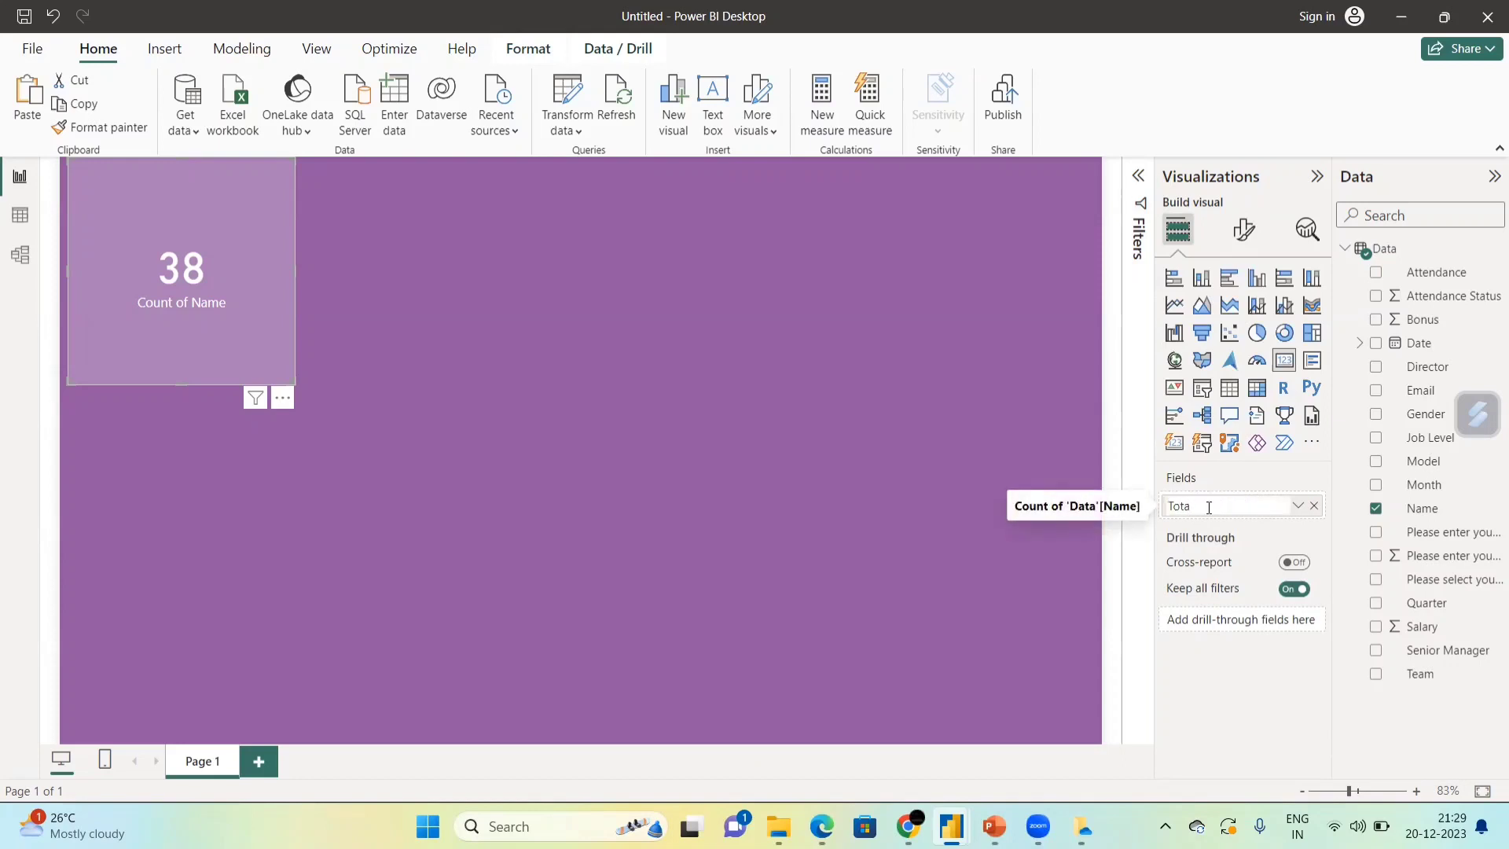
{"action": "type", "text": "l Enrolled"}
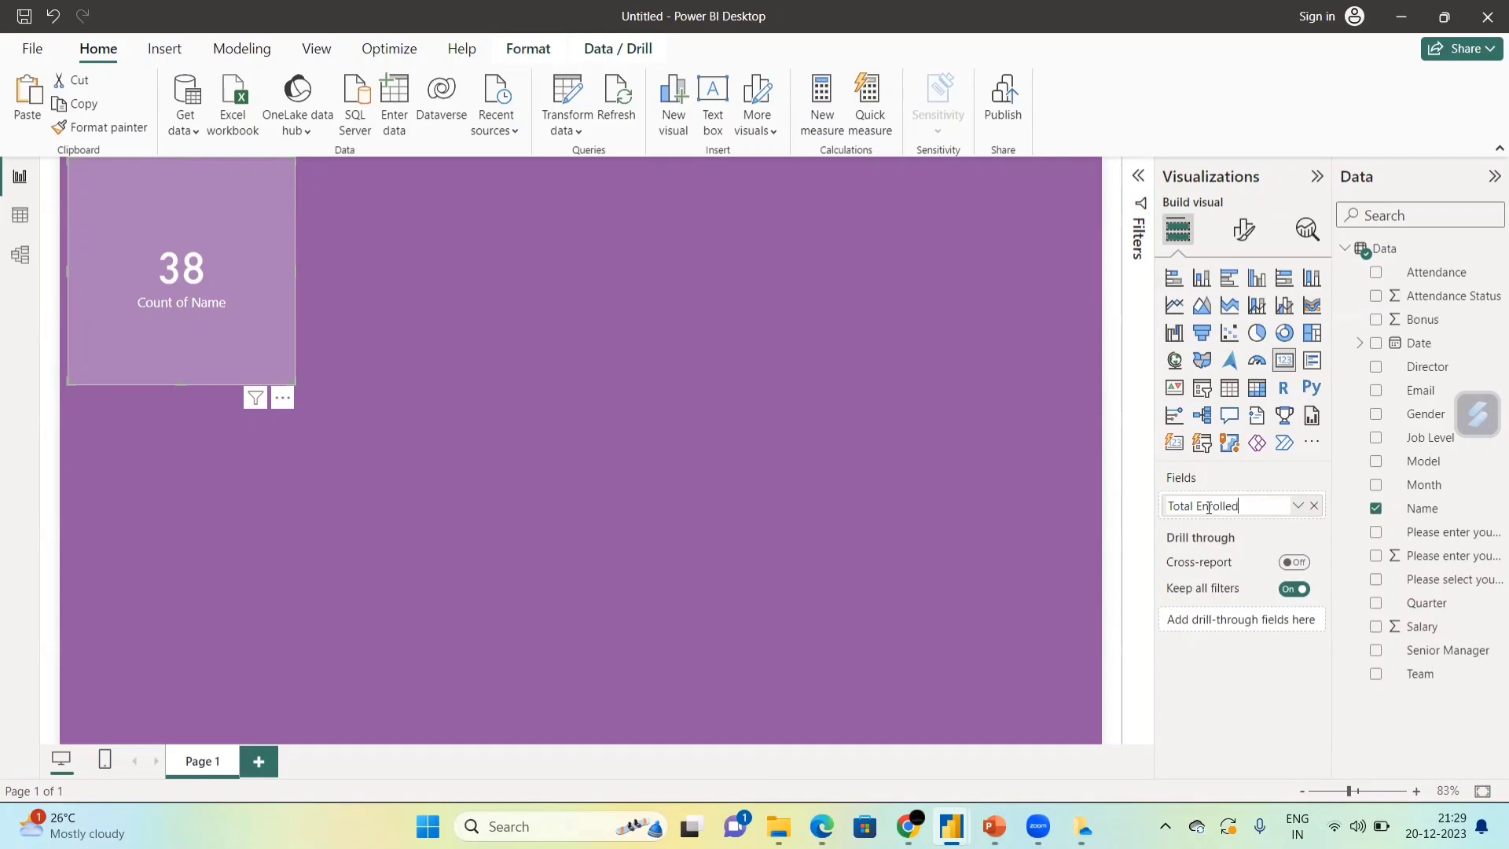
{"action": "left_click", "coordinate": [1233, 688]}
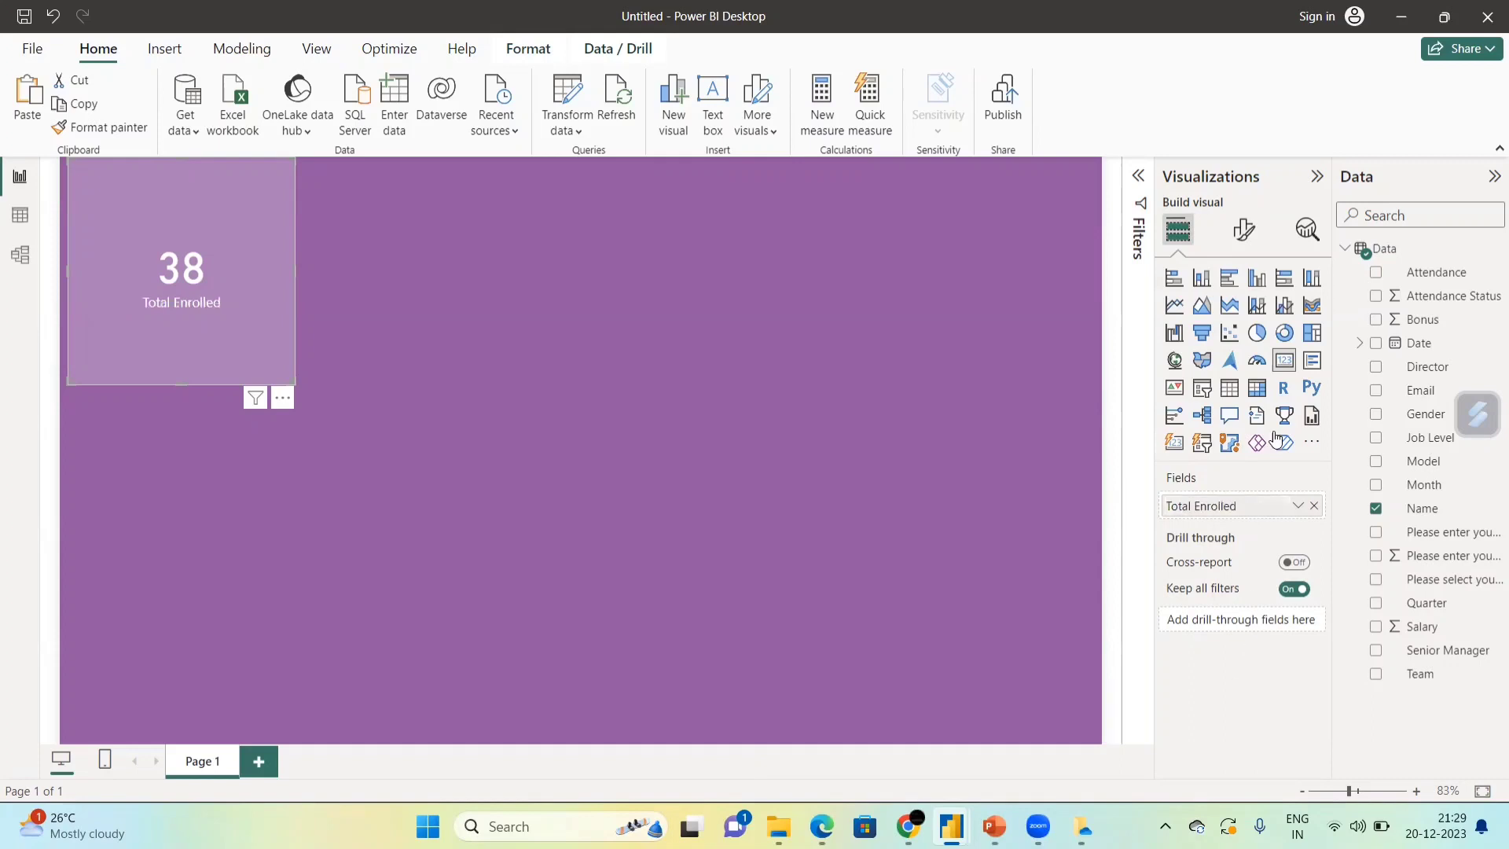
Make the card's category label bold at font size 16, and shrink the card to fit closely around its text.
{"action": "left_click", "coordinate": [1247, 234]}
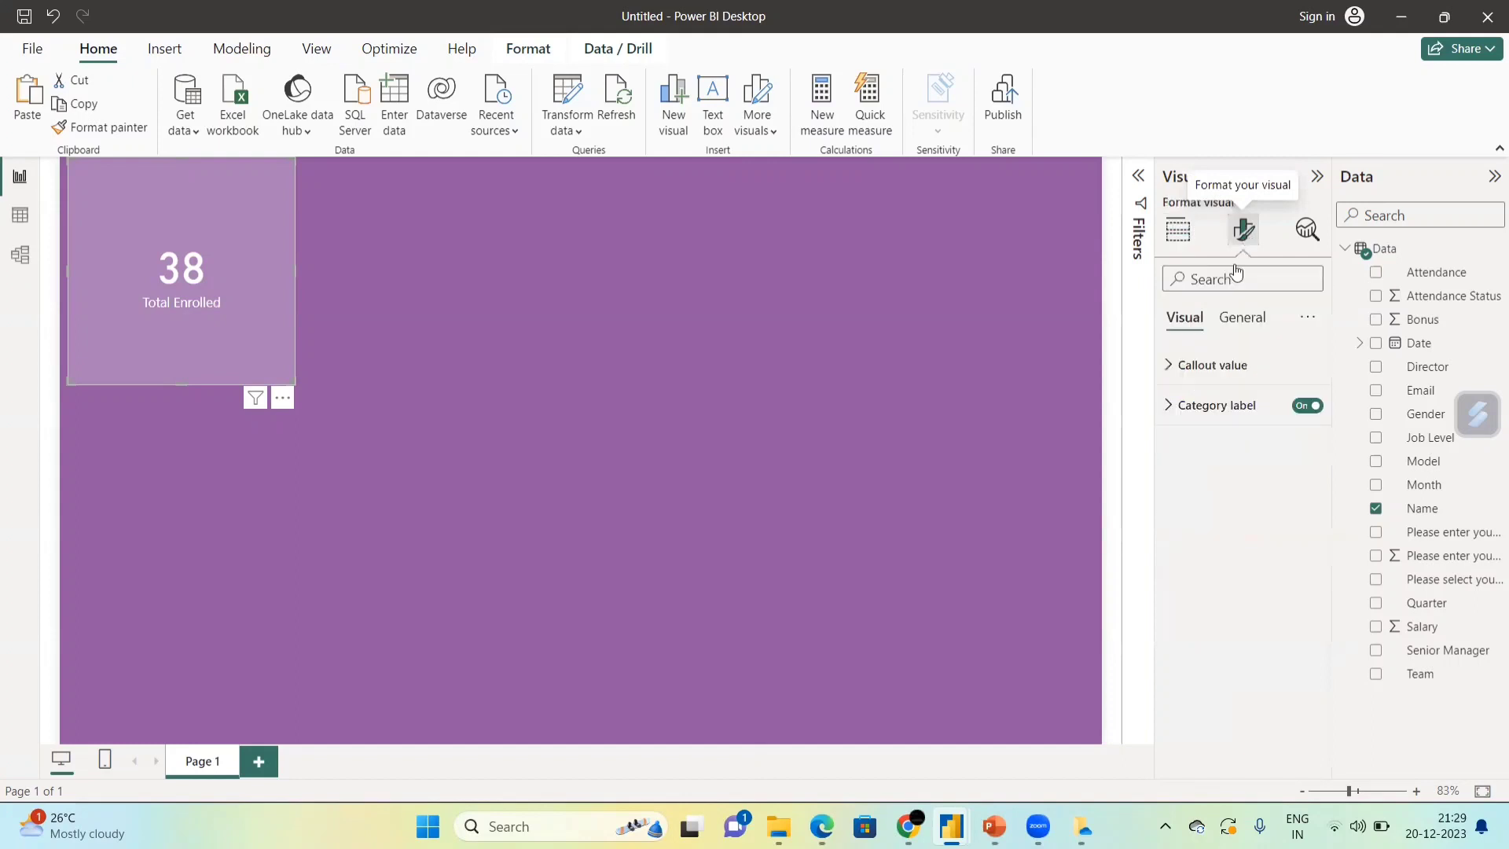
{"action": "left_click", "coordinate": [1236, 323]}
{"action": "left_click", "coordinate": [1186, 318]}
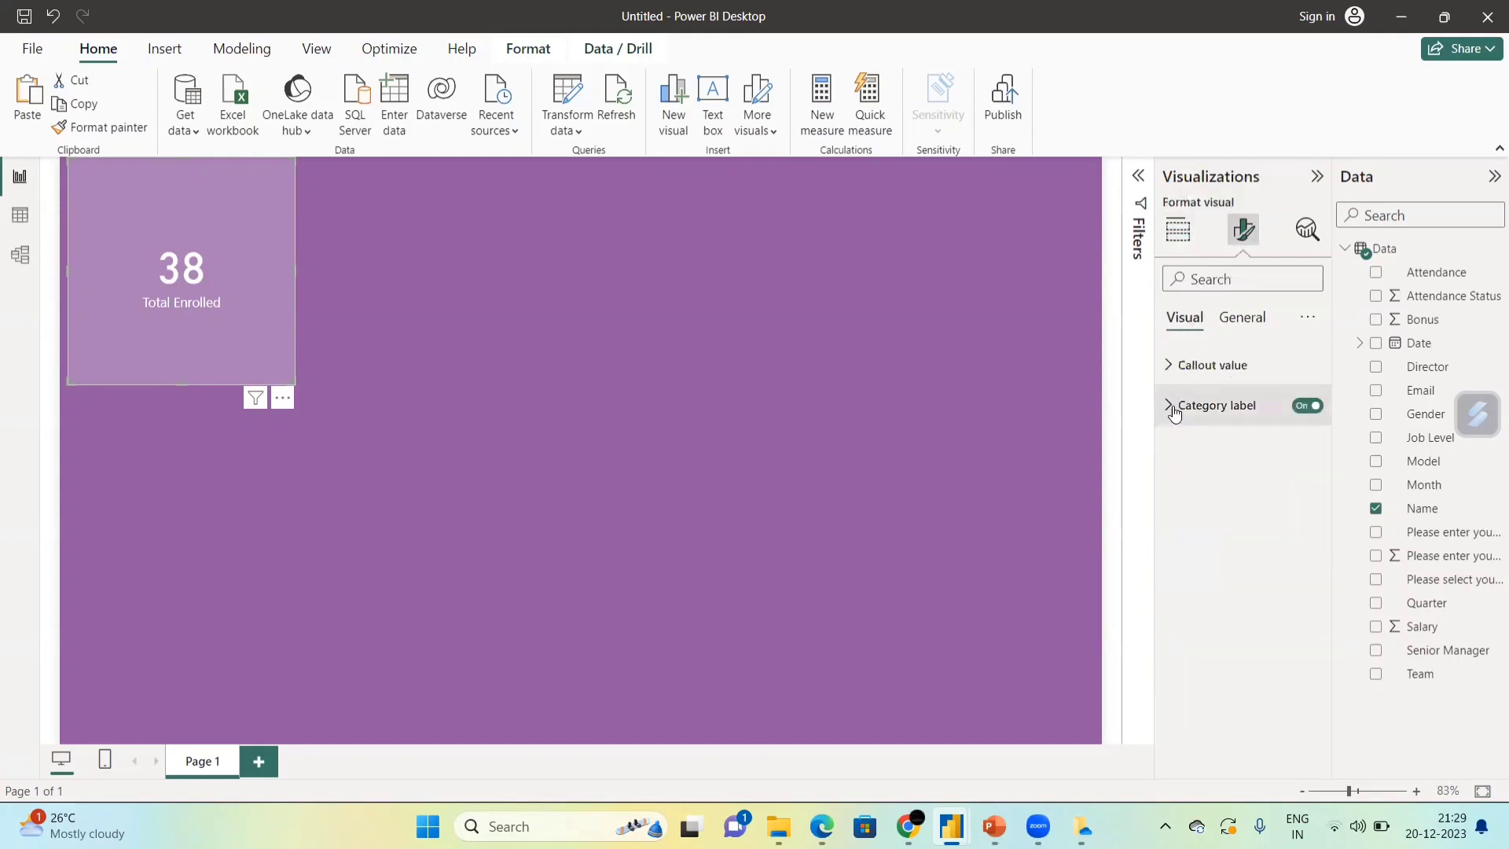
{"action": "left_click", "coordinate": [1172, 411]}
{"action": "left_click", "coordinate": [1191, 501]}
{"action": "left_click", "coordinate": [1309, 467]}
{"action": "left_click", "coordinate": [1308, 466]}
{"action": "left_click", "coordinate": [1309, 467]}
{"action": "left_click", "coordinate": [1309, 466]}
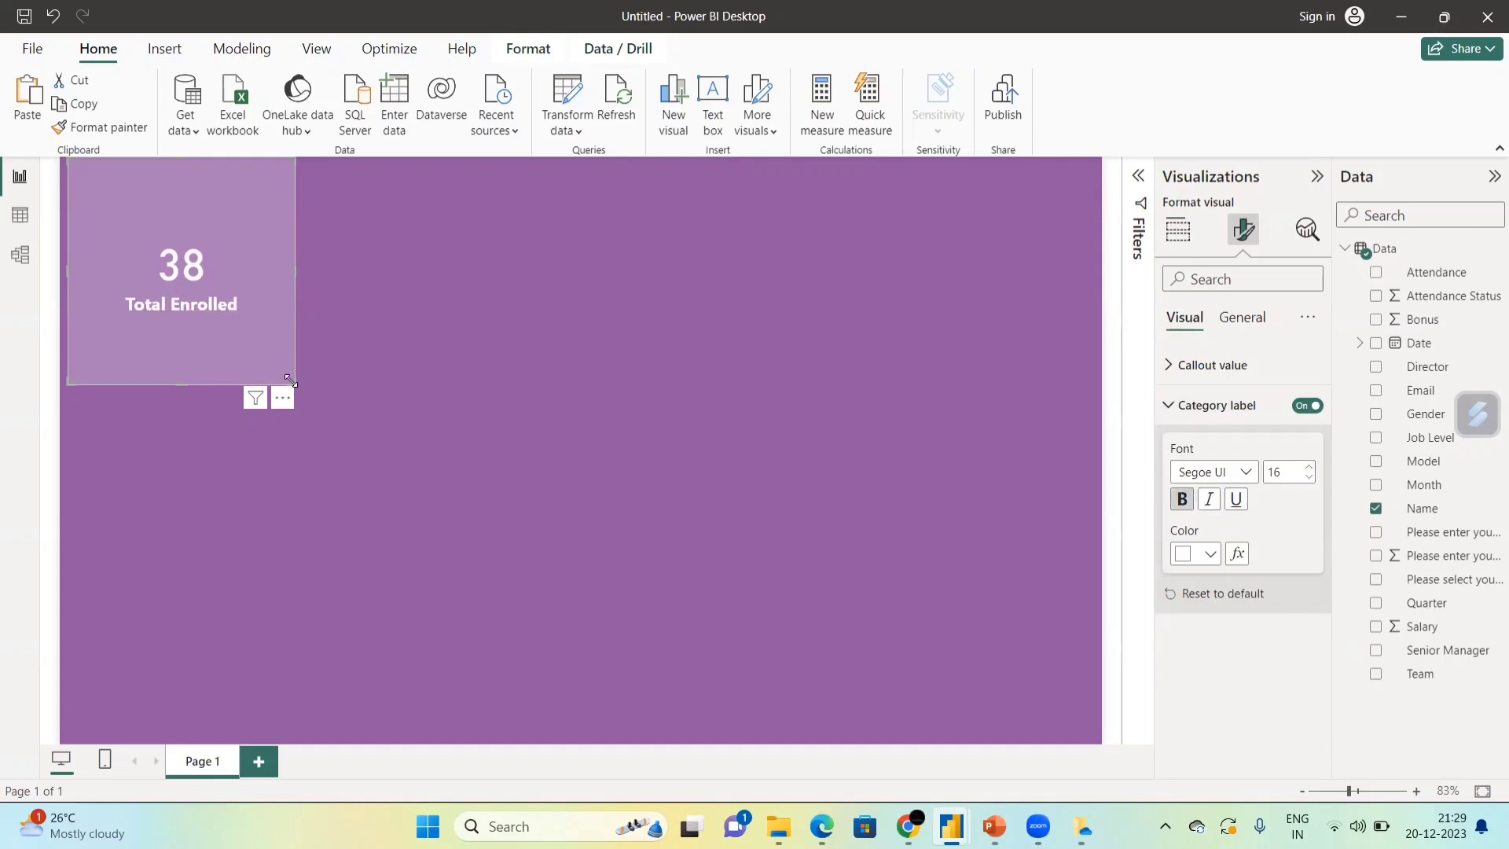
{"action": "left_click_drag", "start_coordinate": [268, 339], "coordinate": [239, 252]}
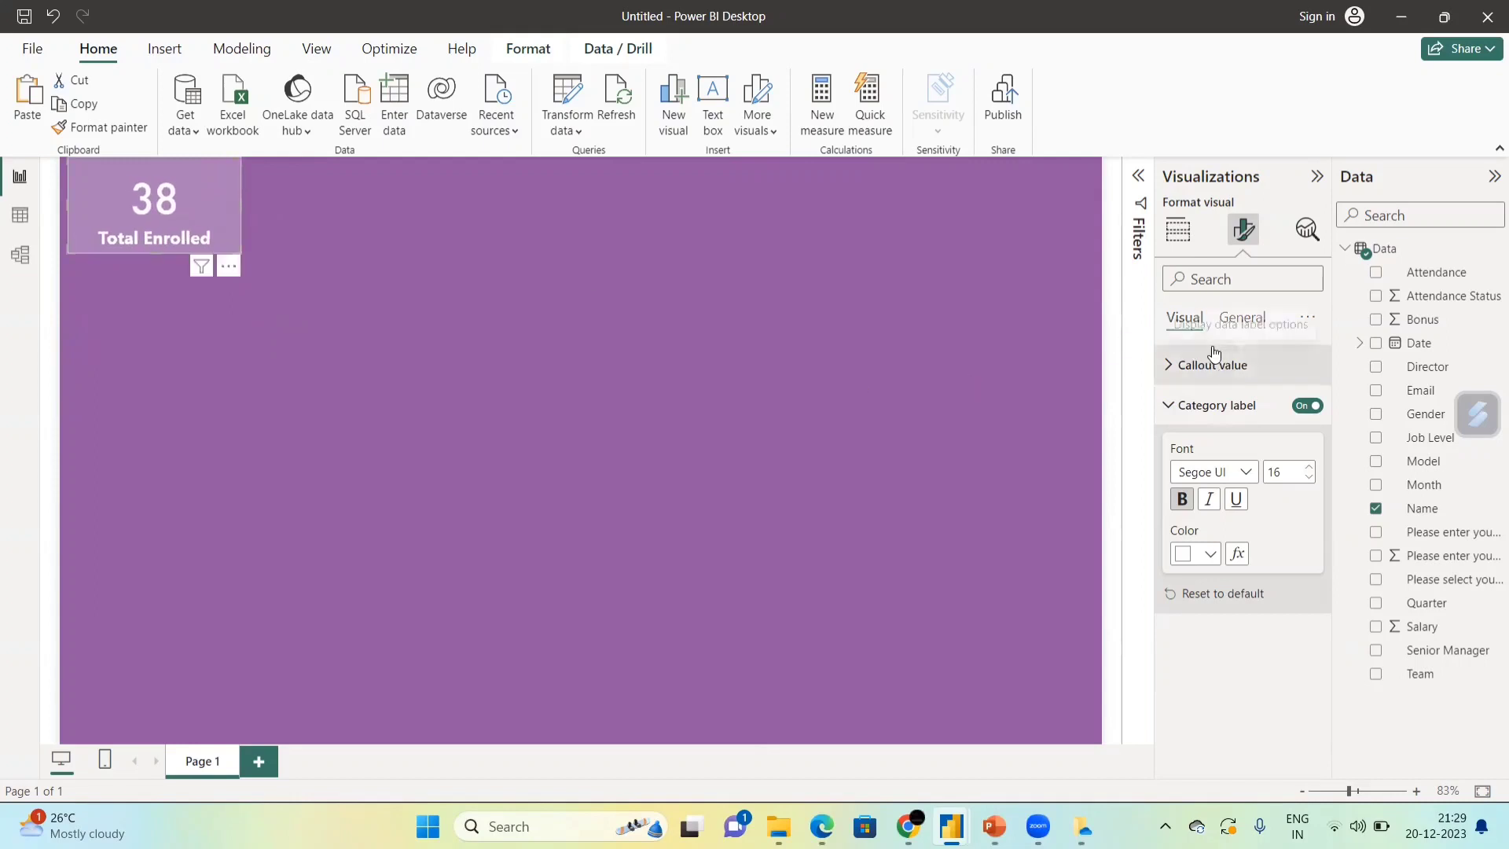
Add a white visual border with 23 px rounded corners to the Total Enrolled card and deselect it.
{"action": "left_click", "coordinate": [1247, 322]}
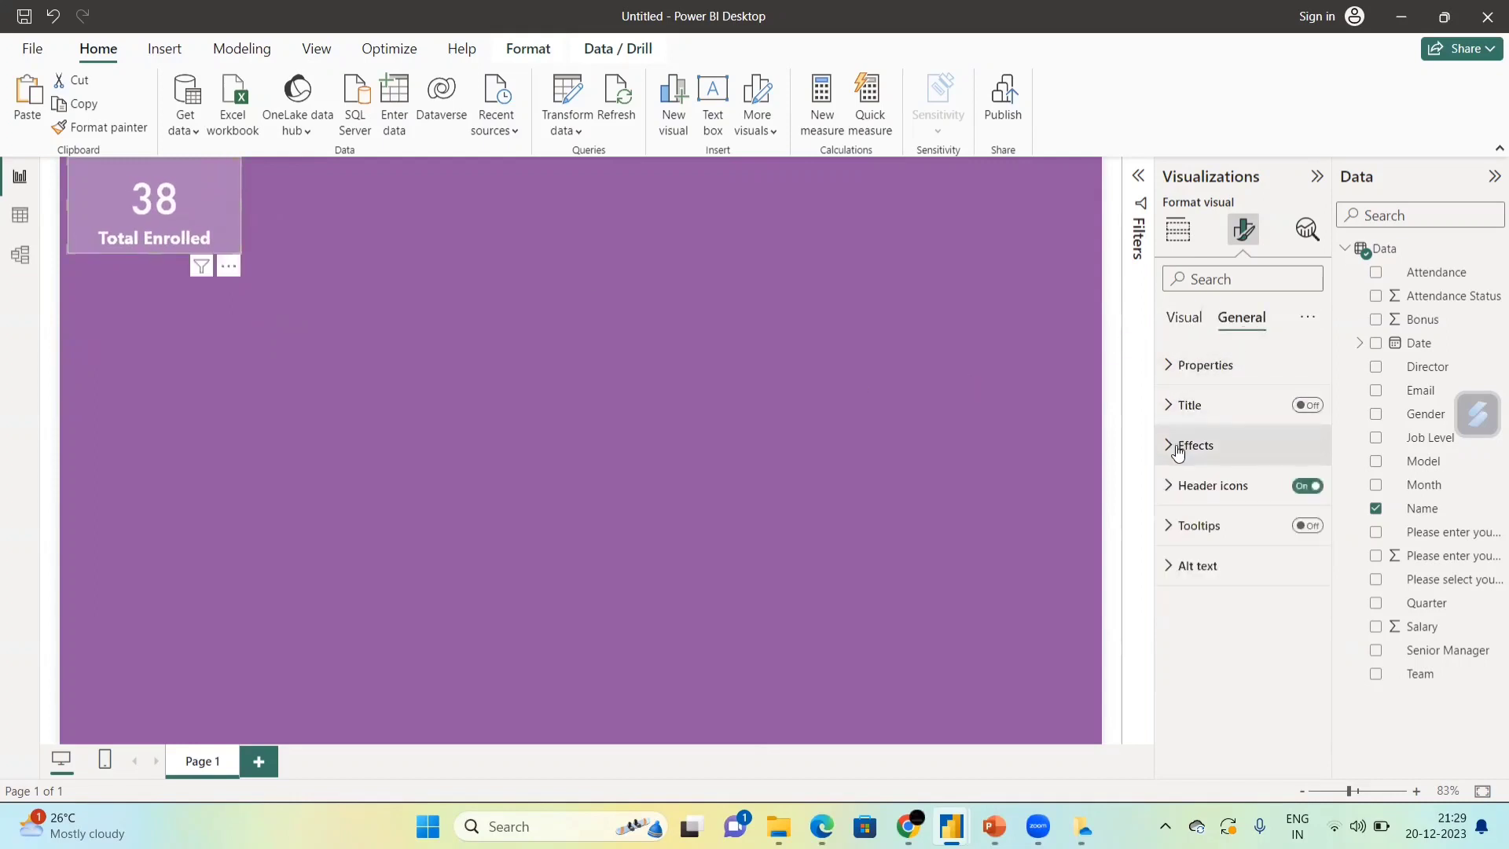
{"action": "left_click", "coordinate": [1179, 445]}
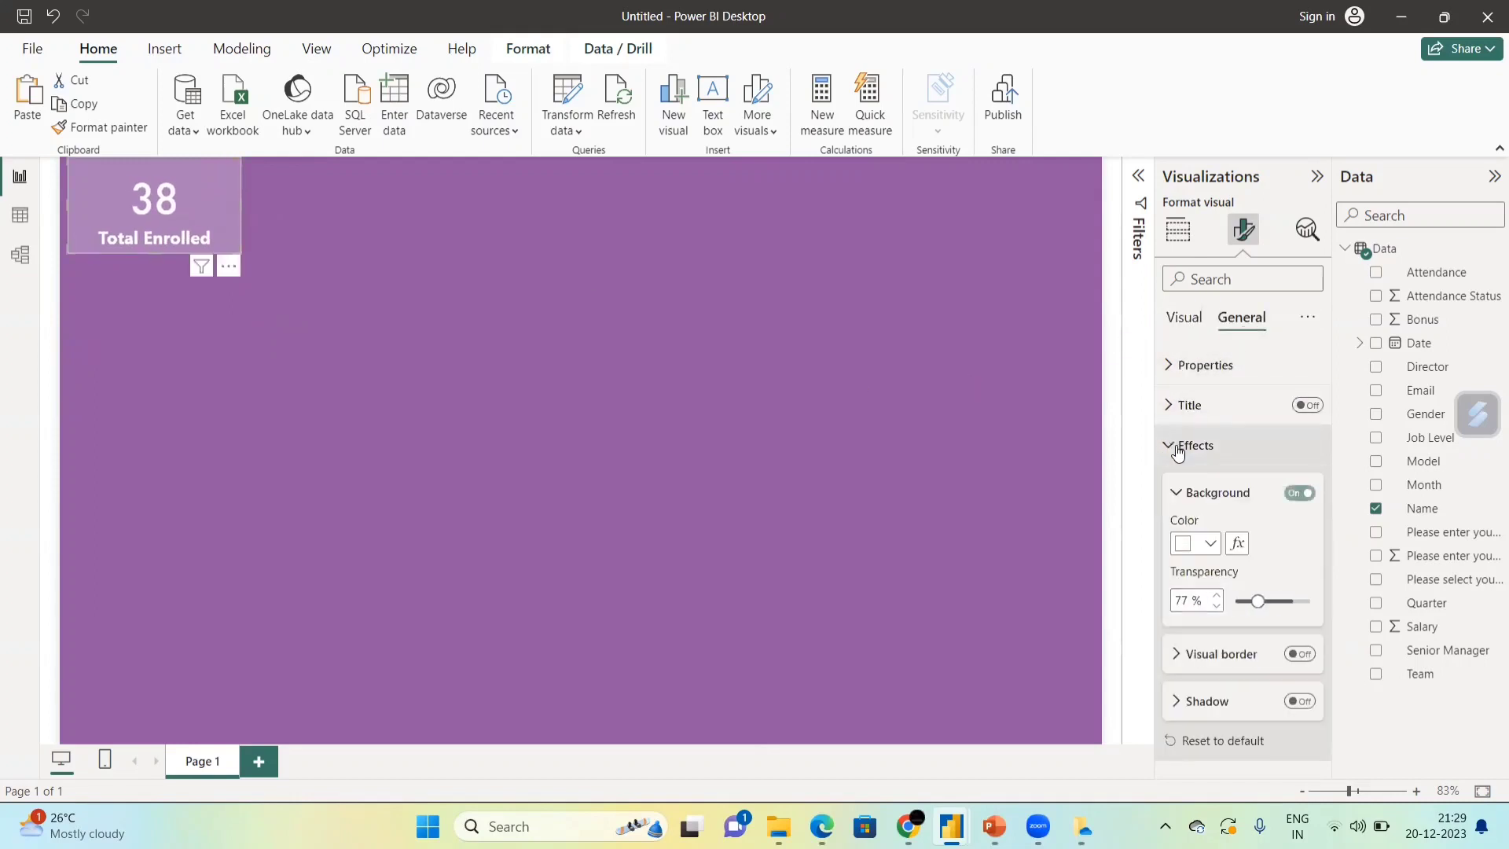
{"action": "left_click", "coordinate": [1189, 653]}
{"action": "scroll", "coordinate": [1236, 667], "scroll_direction": "down", "scroll_amount": 3}
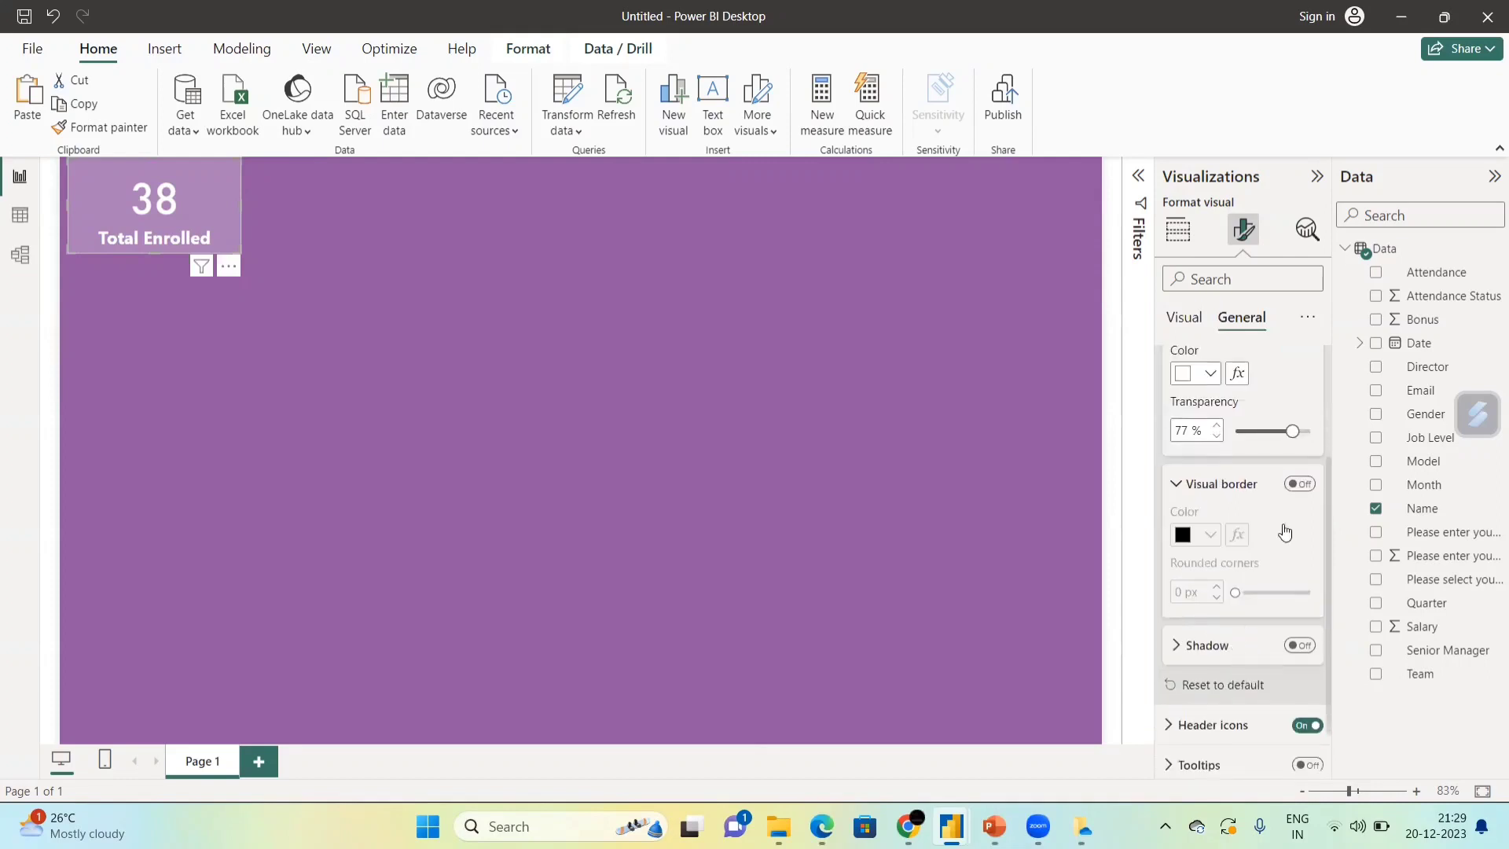
{"action": "left_click", "coordinate": [1297, 485]}
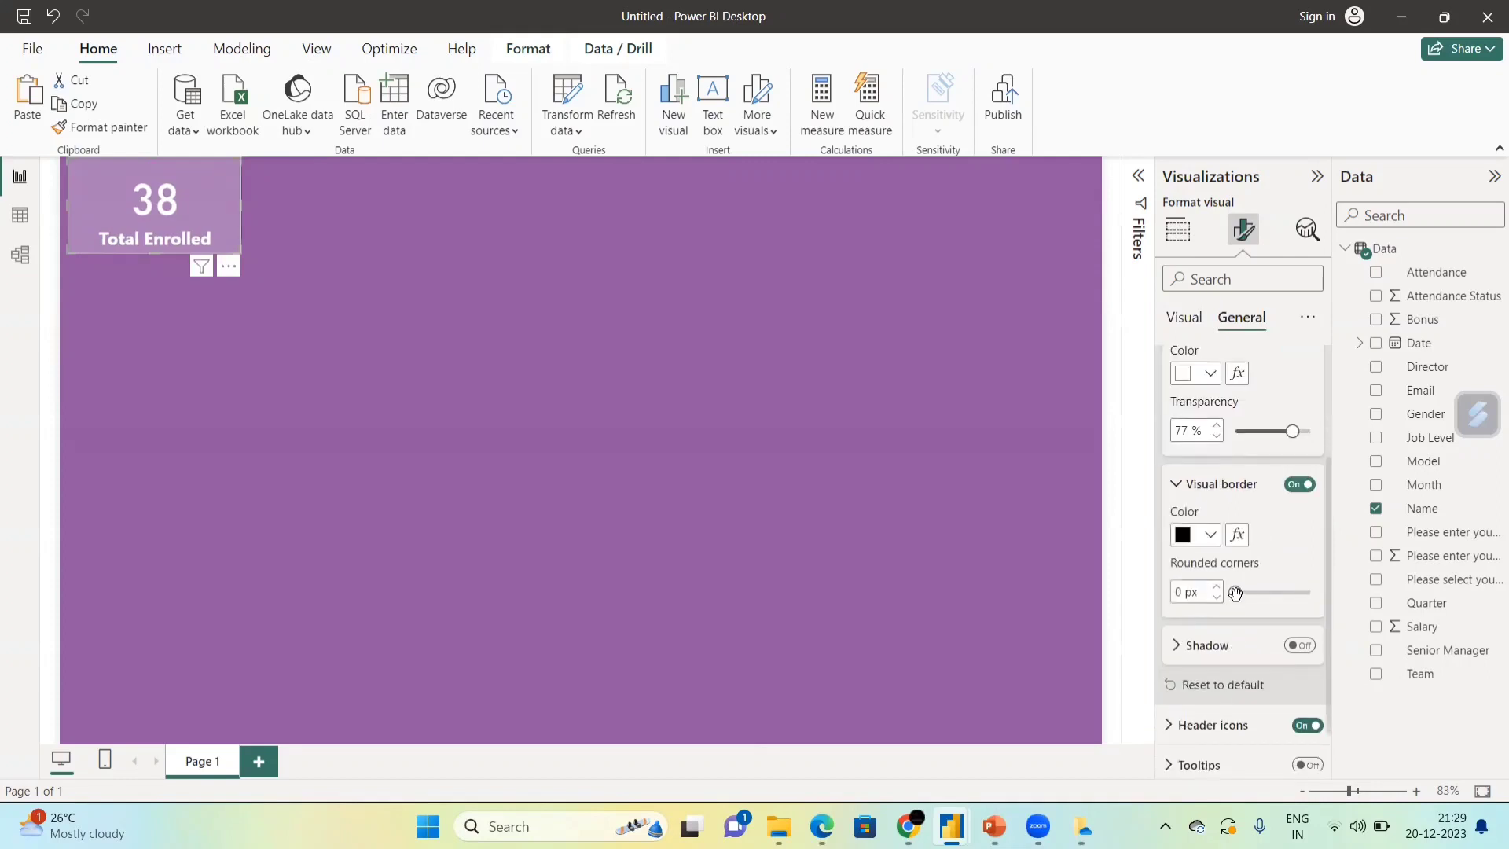
{"action": "left_click_drag", "start_coordinate": [1234, 593], "coordinate": [1292, 590]}
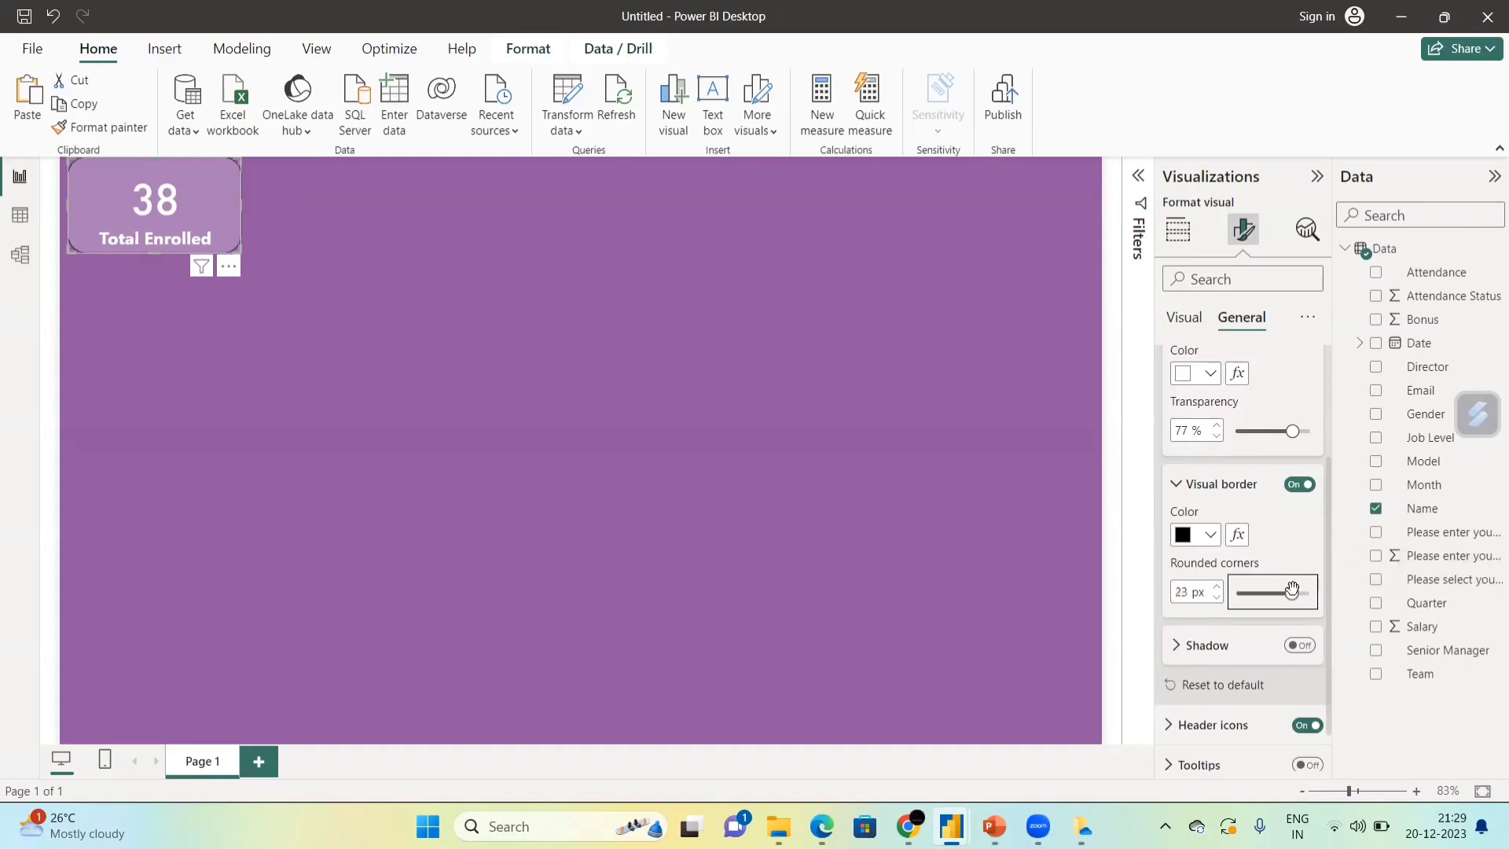
{"action": "left_click", "coordinate": [1210, 535]}
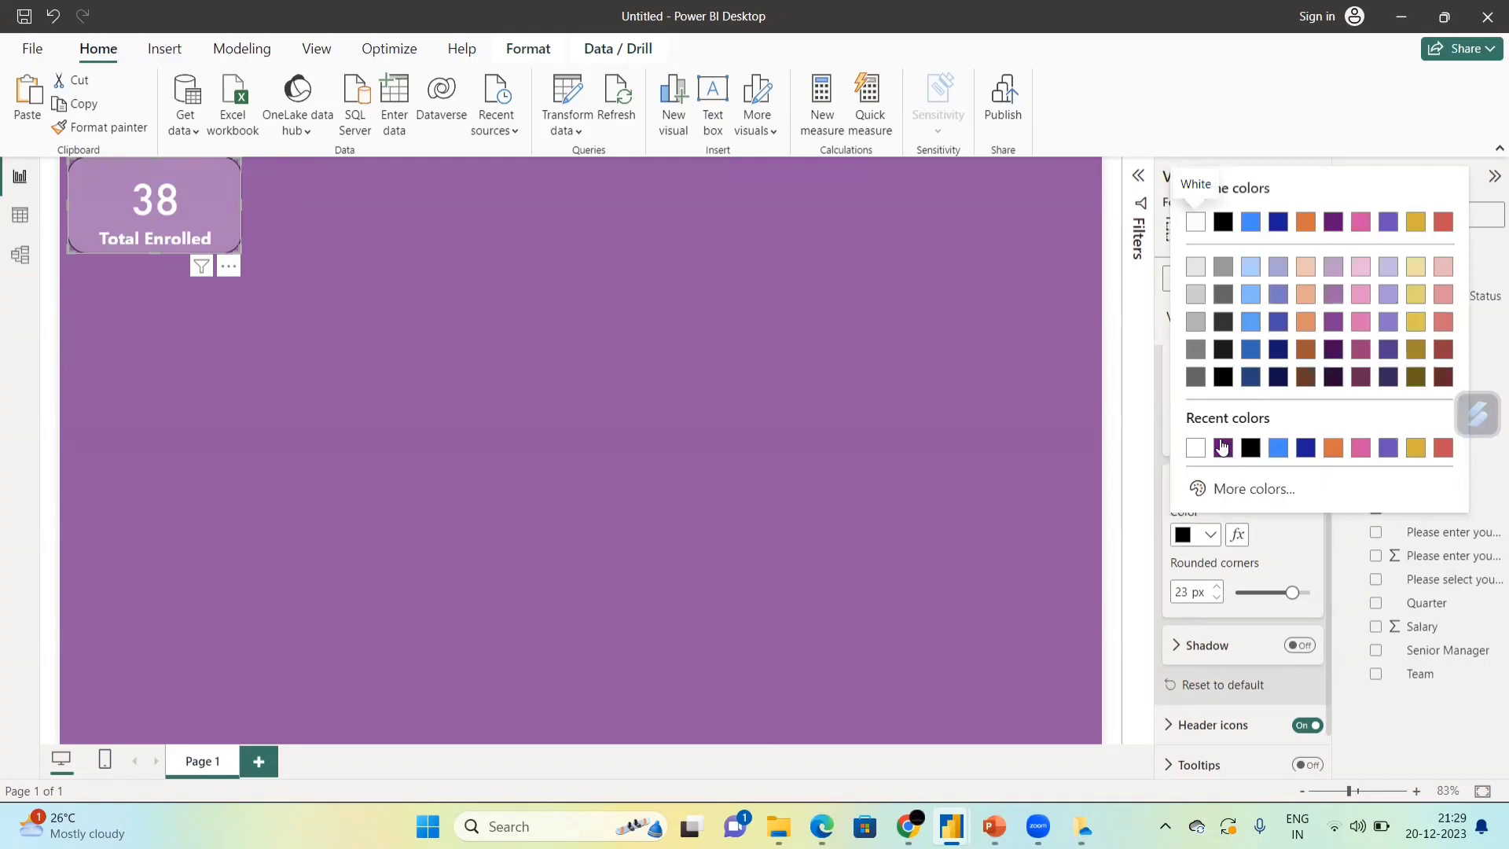
{"action": "left_click", "coordinate": [1195, 224]}
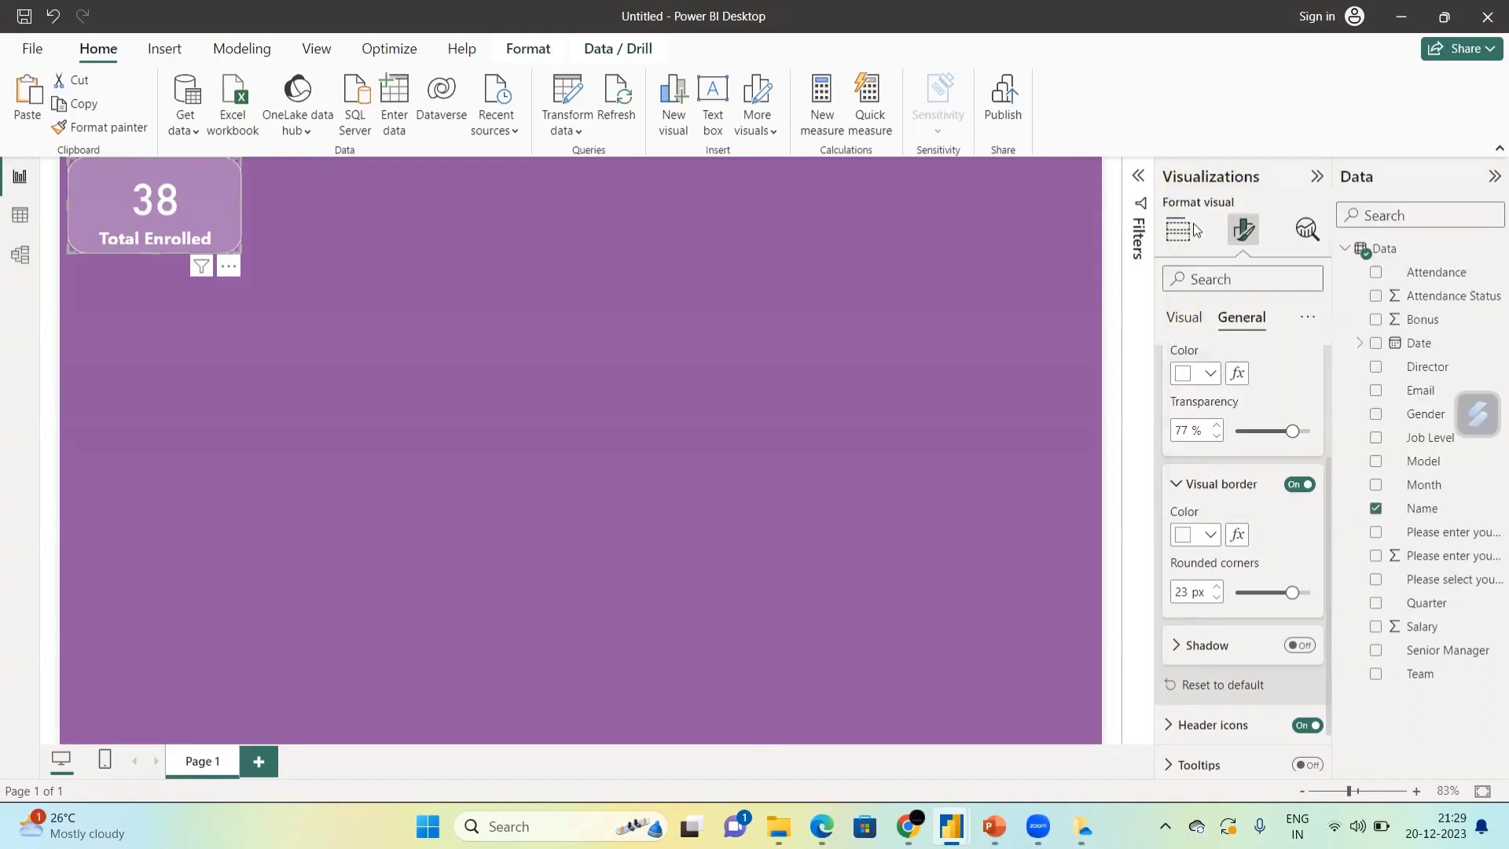
{"action": "left_click", "coordinate": [963, 398]}
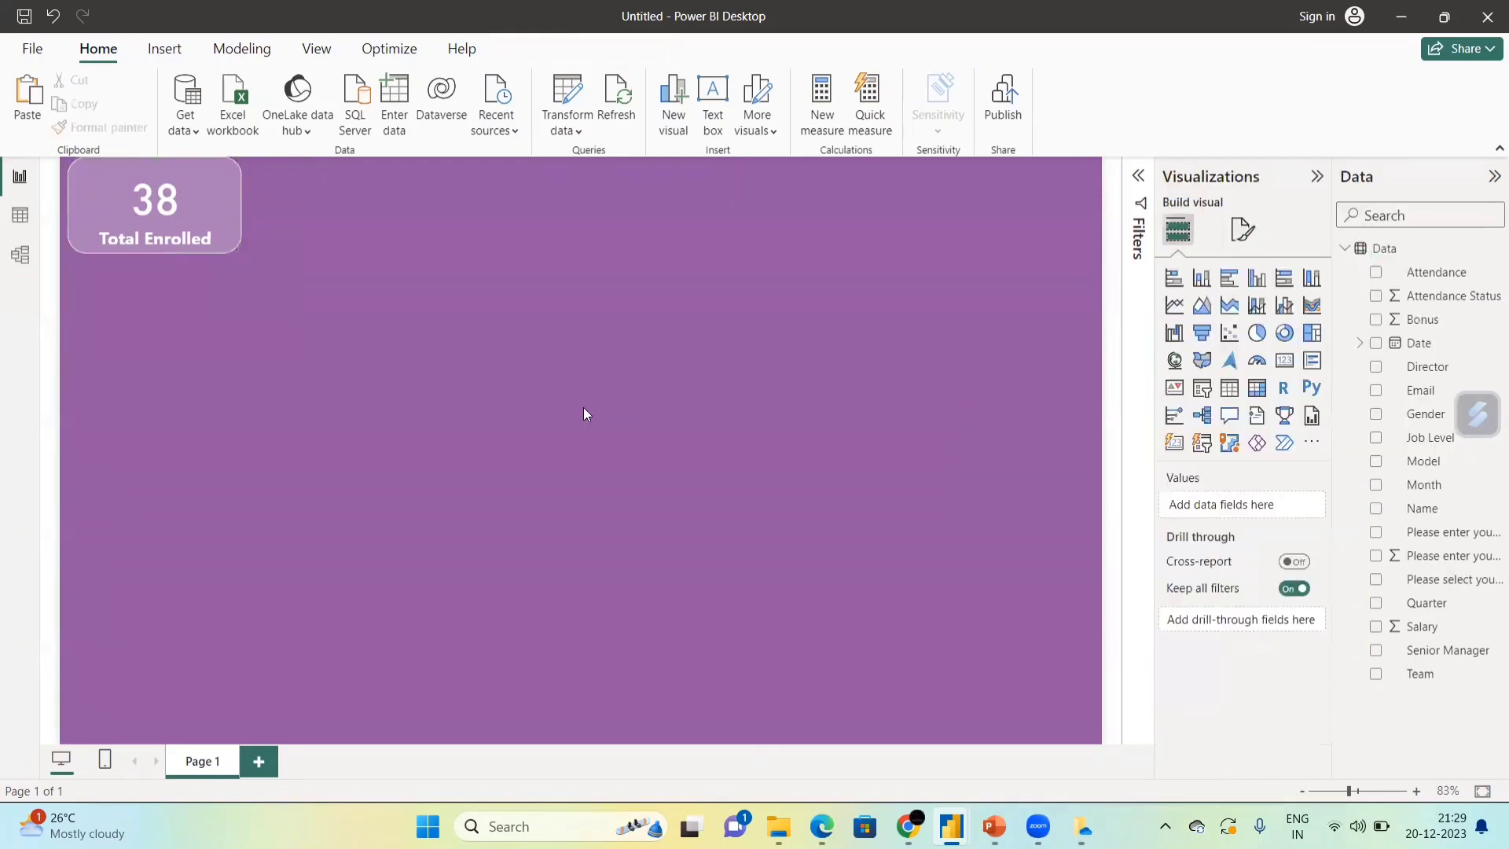
Duplicate the Total Enrolled card and place the copy beside the original.
{"action": "left_click", "coordinate": [199, 212]}
{"action": "key", "text": "ctrl+c"}
{"action": "key", "text": "ctrl+v"}
{"action": "left_click_drag", "start_coordinate": [200, 212], "coordinate": [386, 206]}
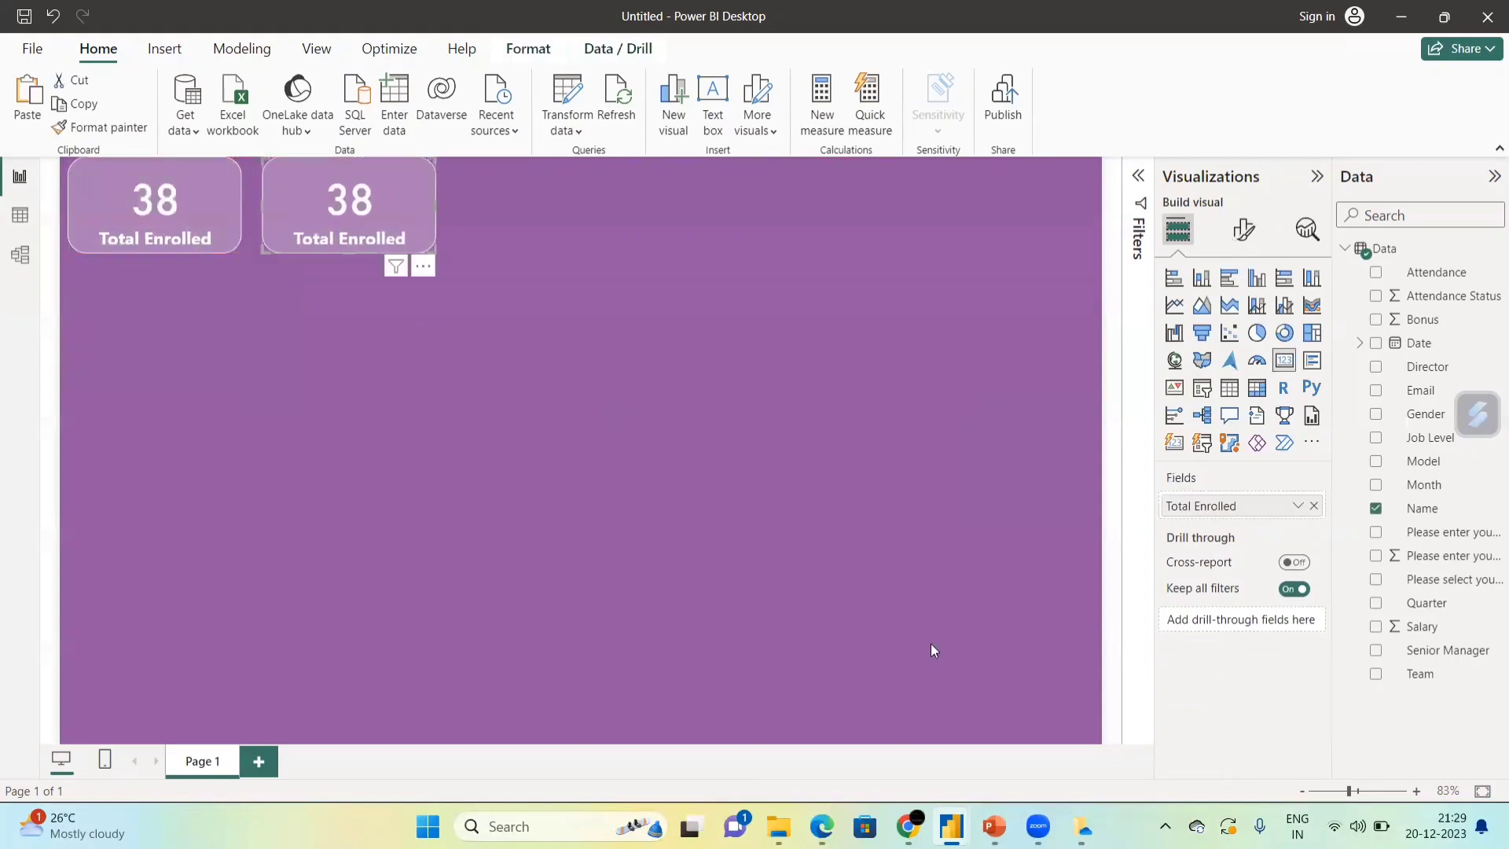
Check the reference dashboard on the ATTENDANCE DATA slide in PowerPoint, and return to the Power BI report.
{"action": "mouse_move", "coordinate": [994, 825]}
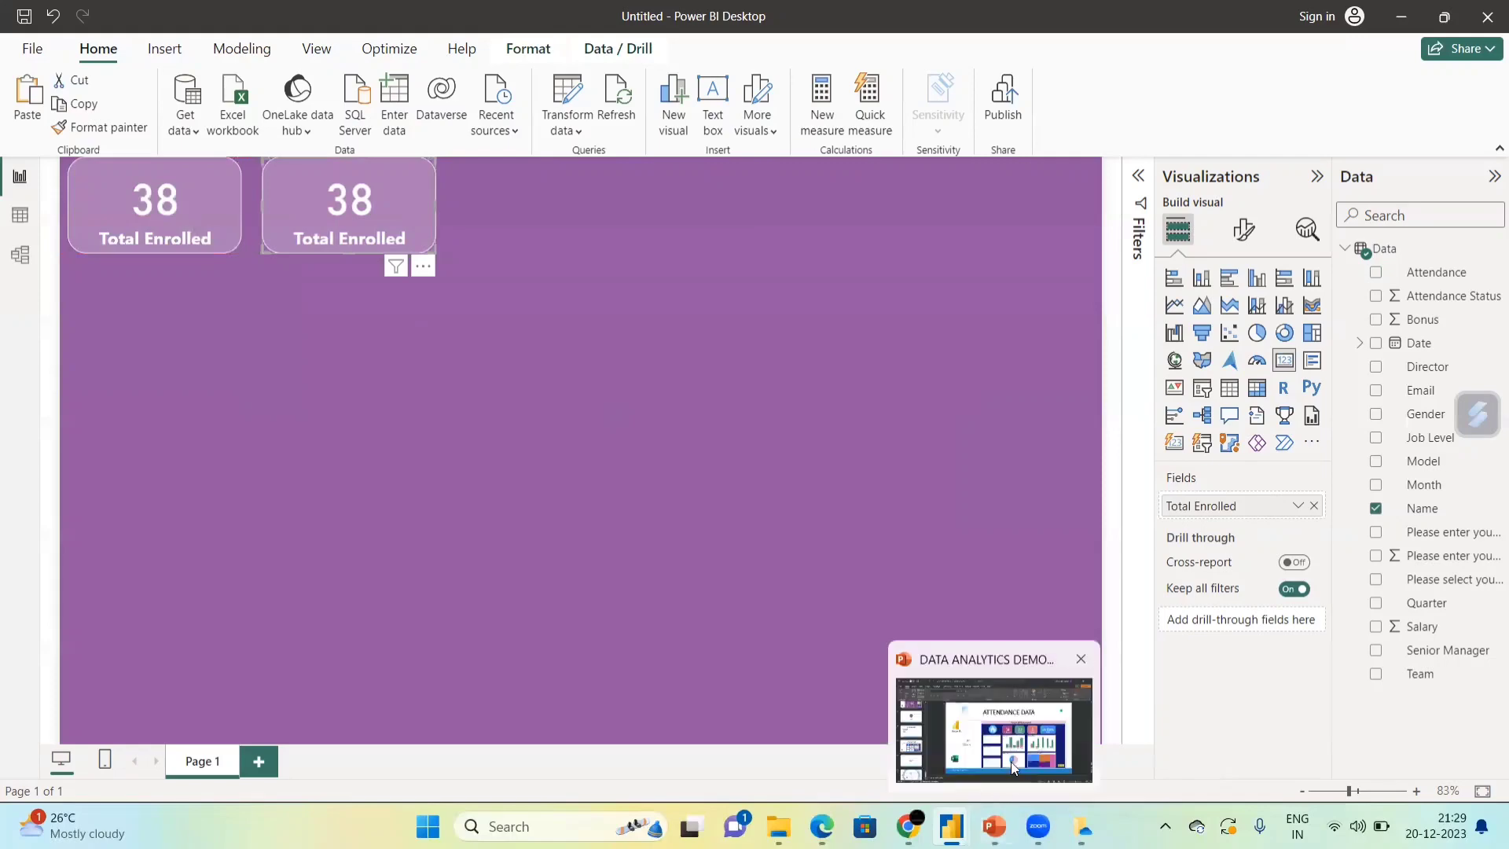
{"action": "left_click", "coordinate": [1006, 715]}
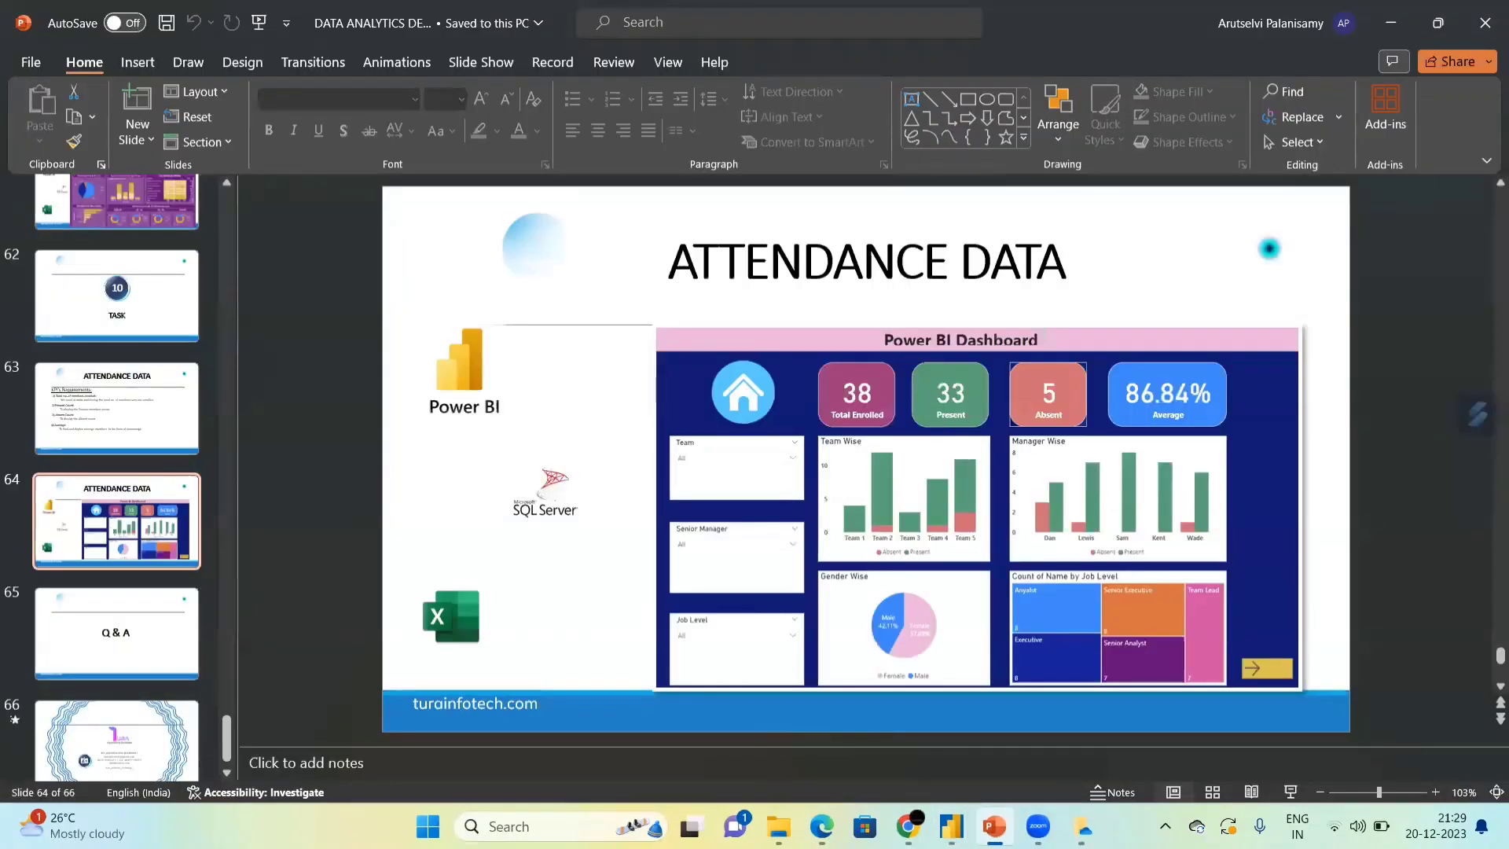
{"action": "left_click", "coordinate": [908, 826]}
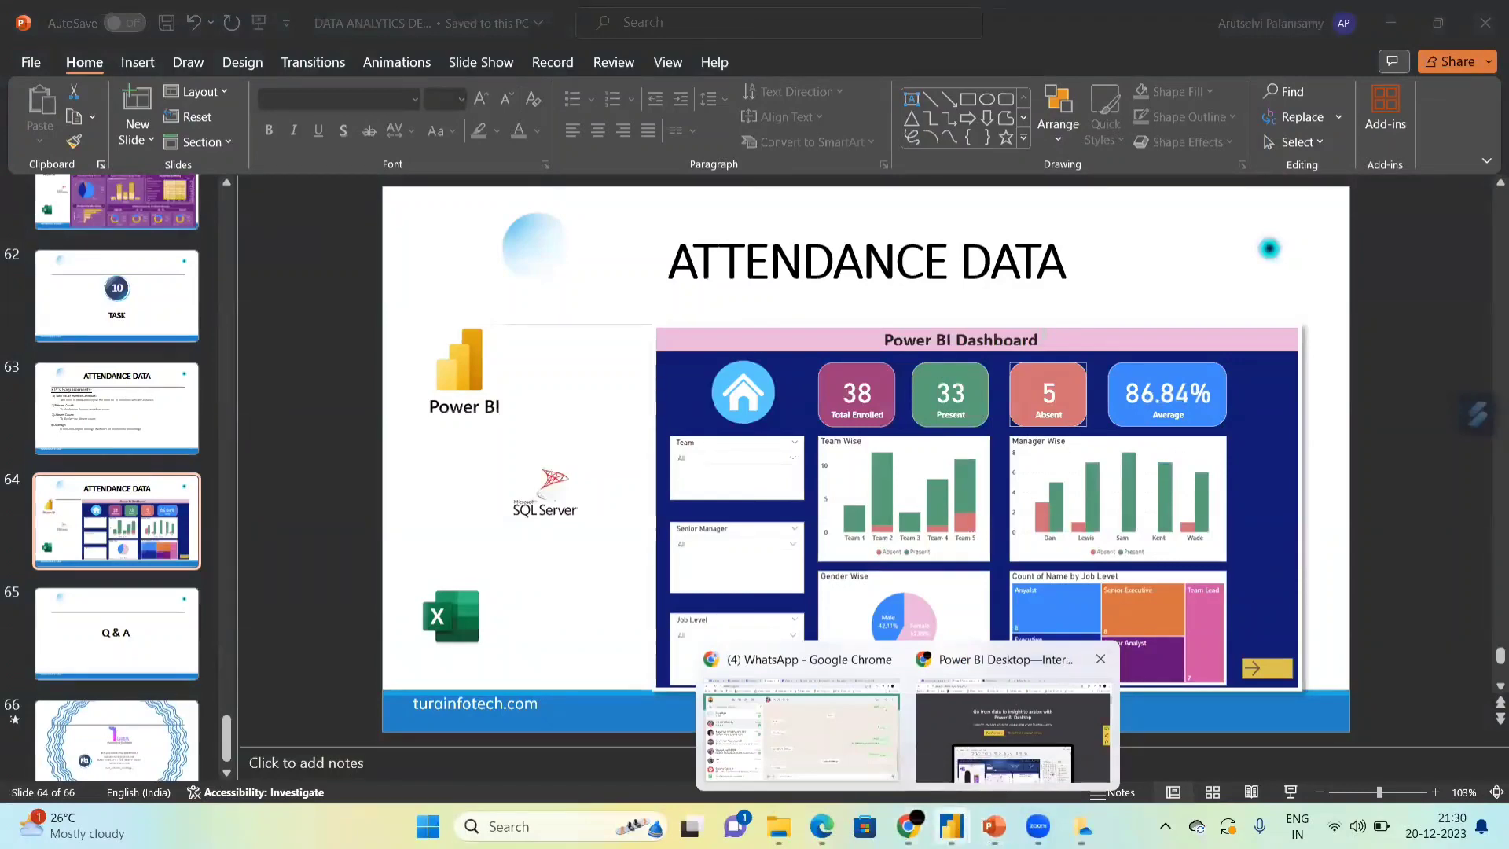
{"action": "mouse_move", "coordinate": [951, 825]}
{"action": "left_click", "coordinate": [1114, 715]}
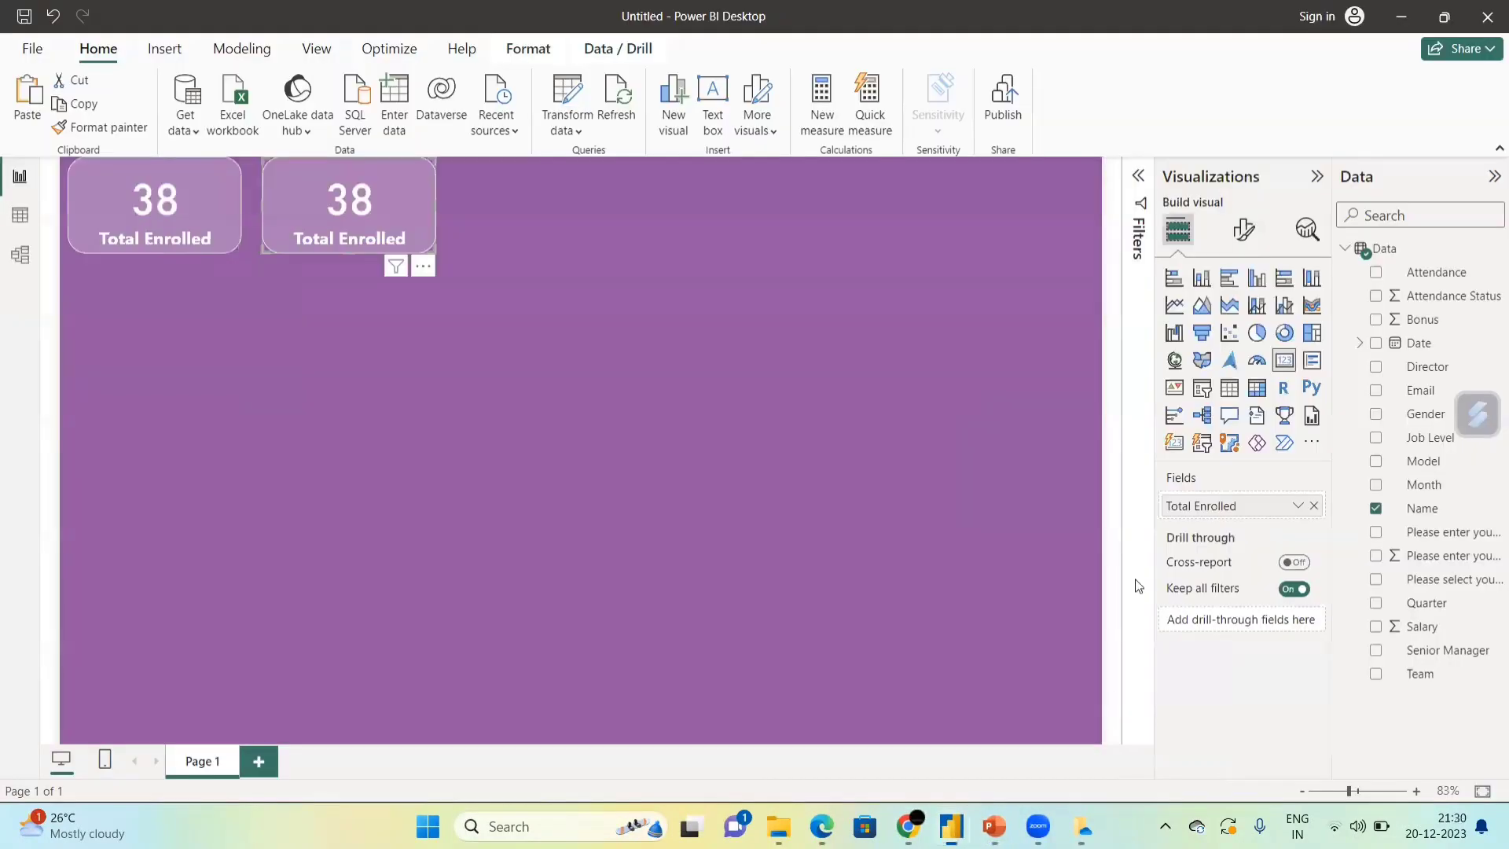
Replace the copied card's Total Enrolled field with Attendance and open the field's visual-level filter options.
{"action": "left_click", "coordinate": [1314, 505]}
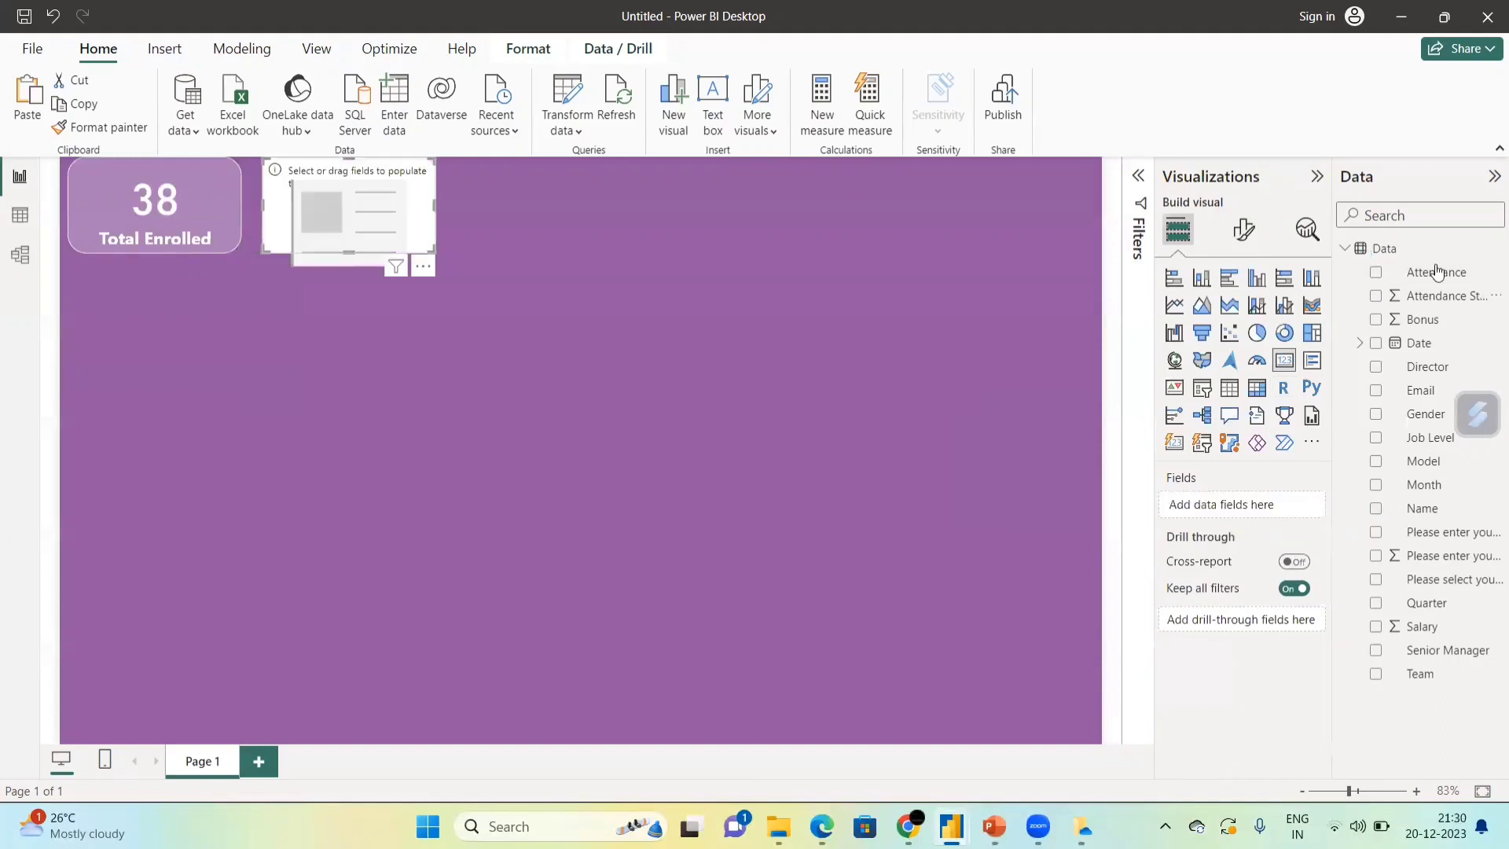
{"action": "left_click_drag", "start_coordinate": [1435, 271], "coordinate": [1249, 505]}
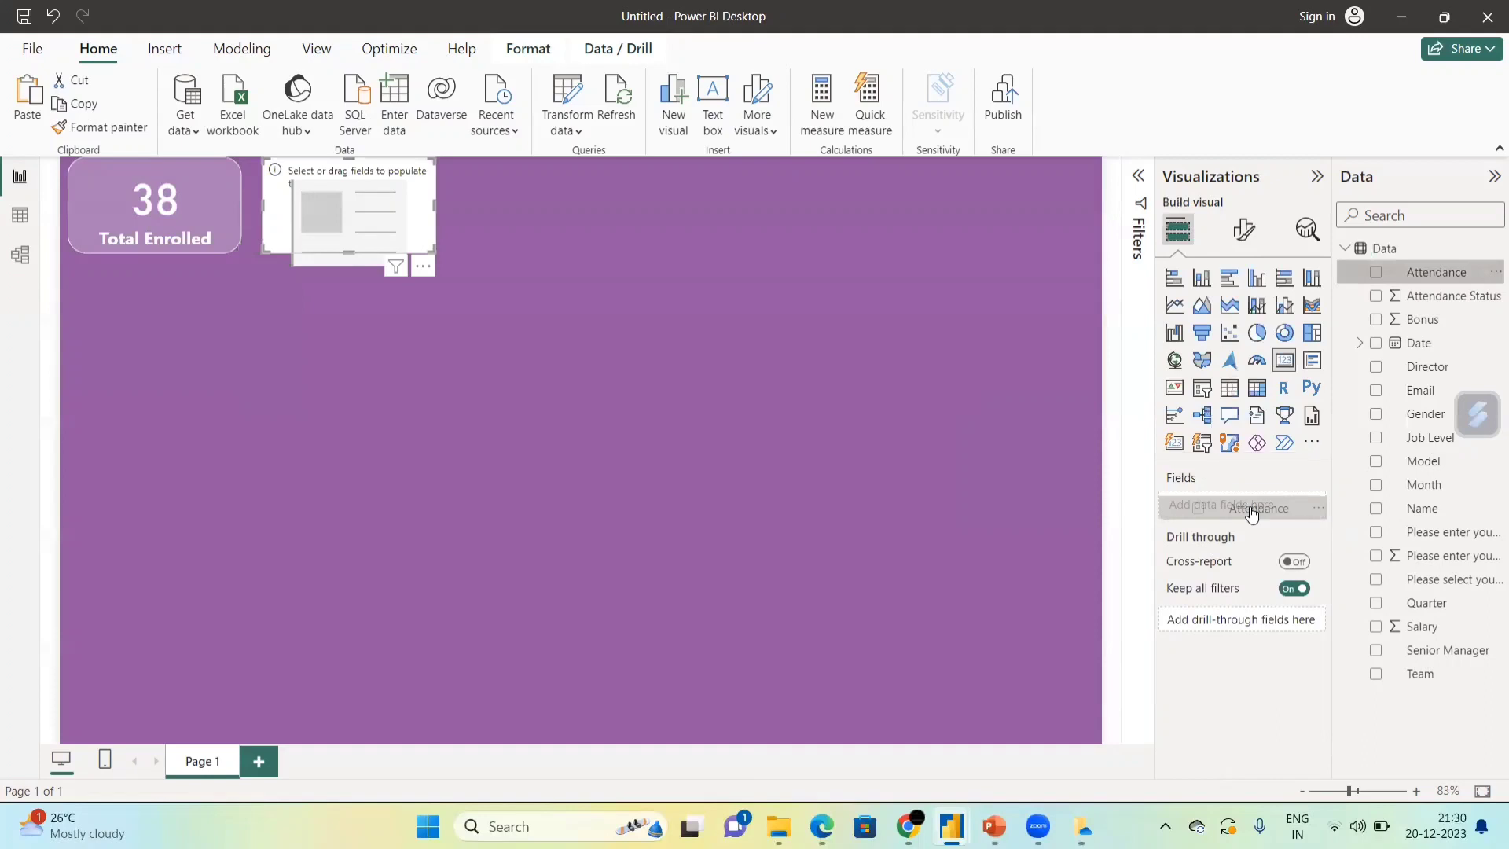
{"action": "left_click", "coordinate": [1136, 180]}
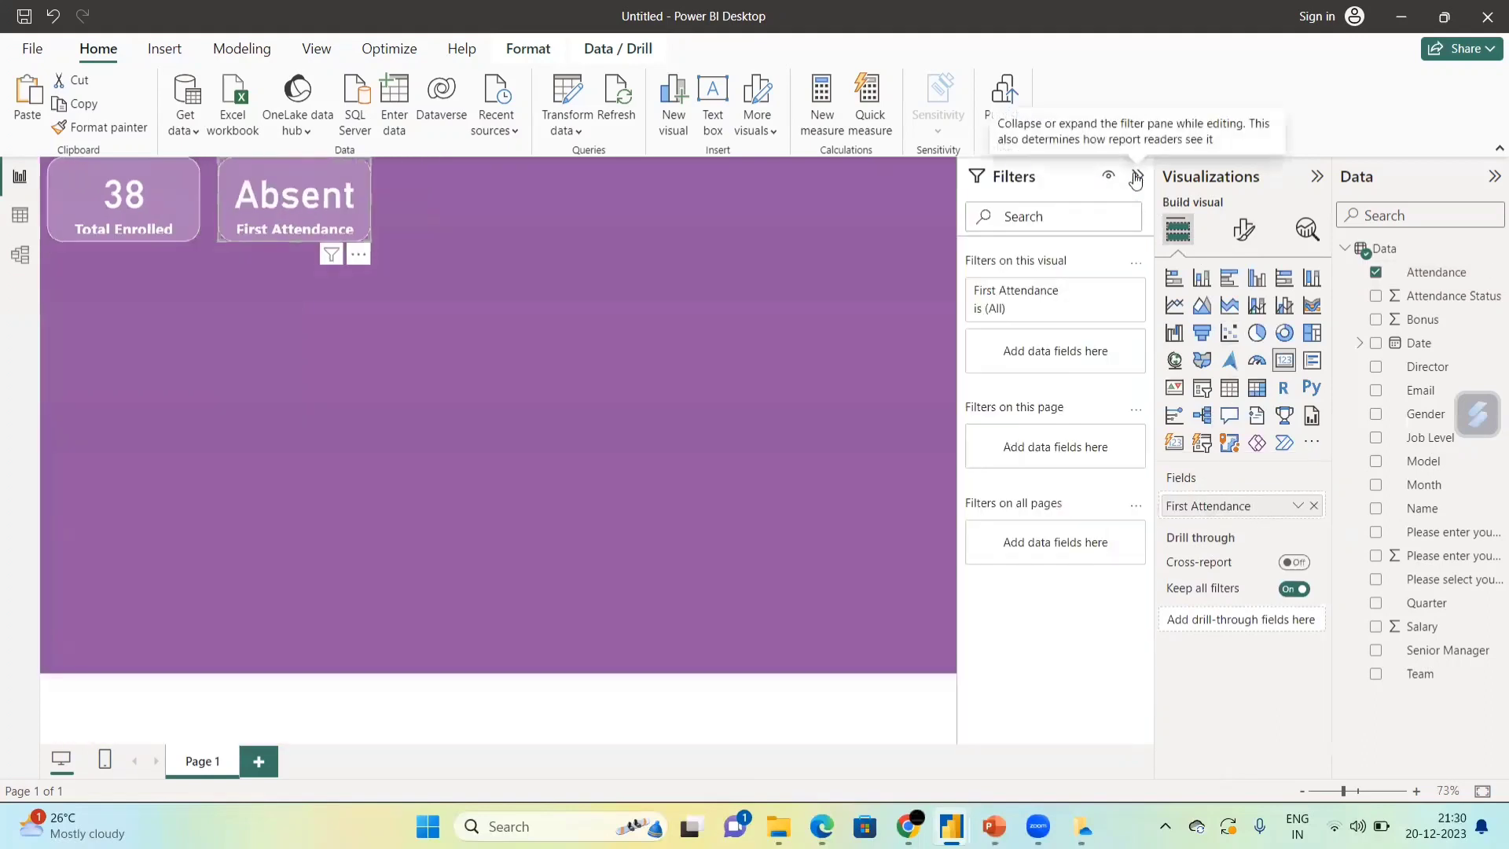
{"action": "left_click", "coordinate": [1107, 290]}
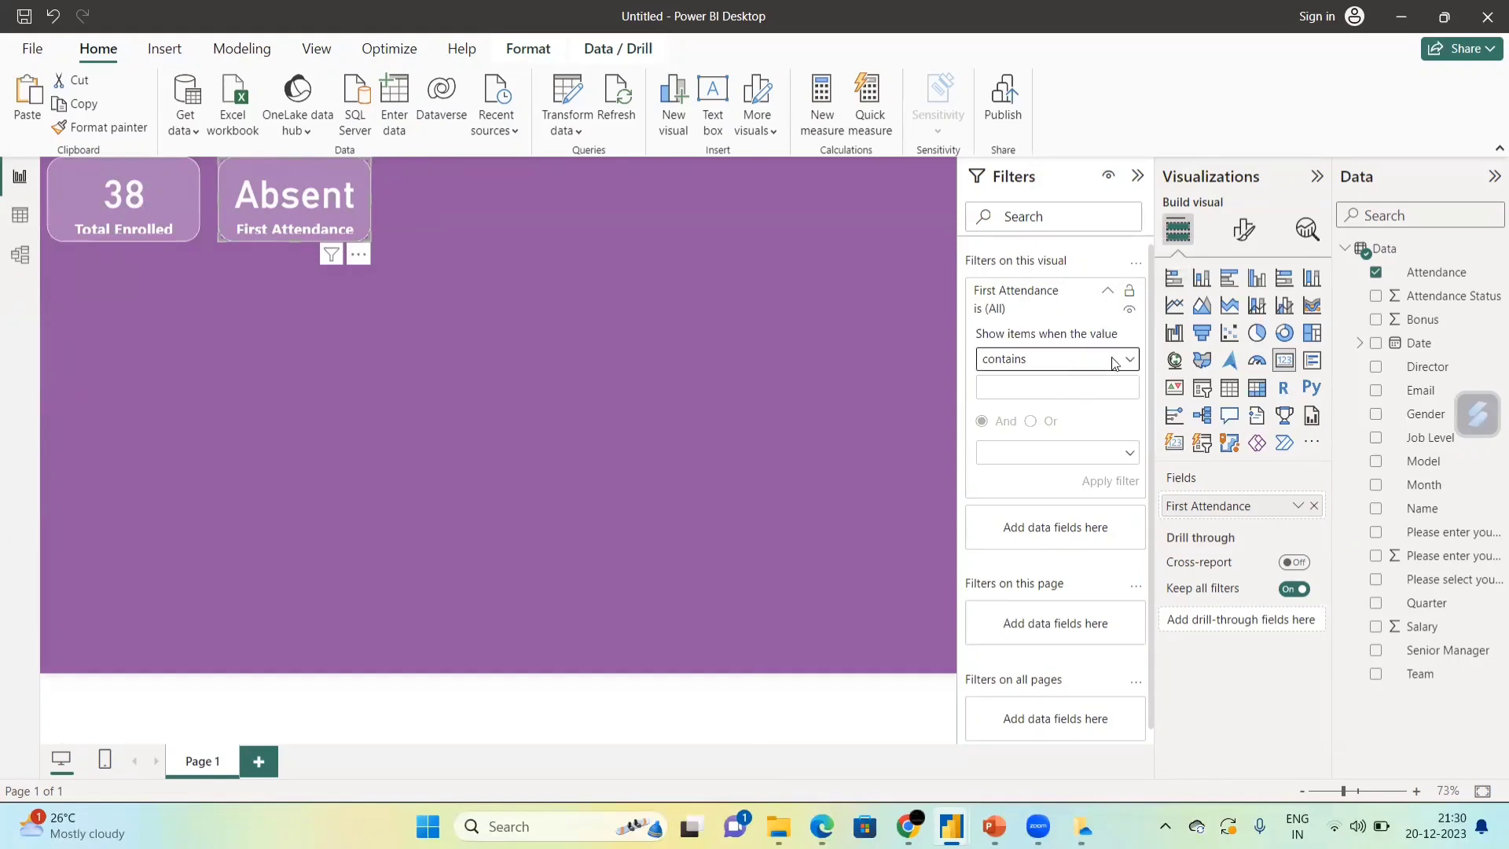
{"action": "left_click", "coordinate": [1108, 292]}
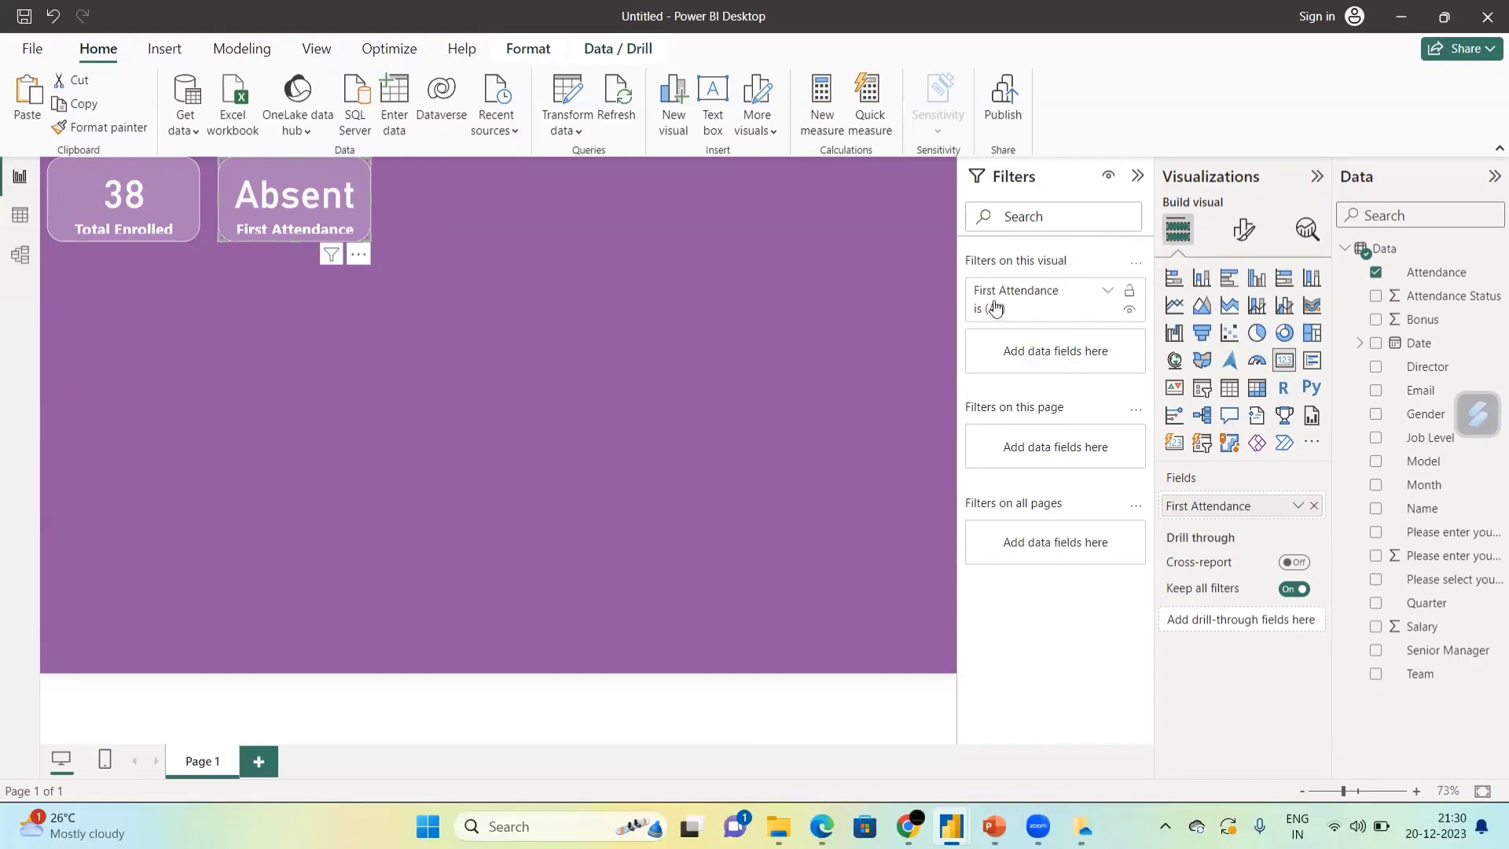
{"action": "left_click", "coordinate": [1049, 292]}
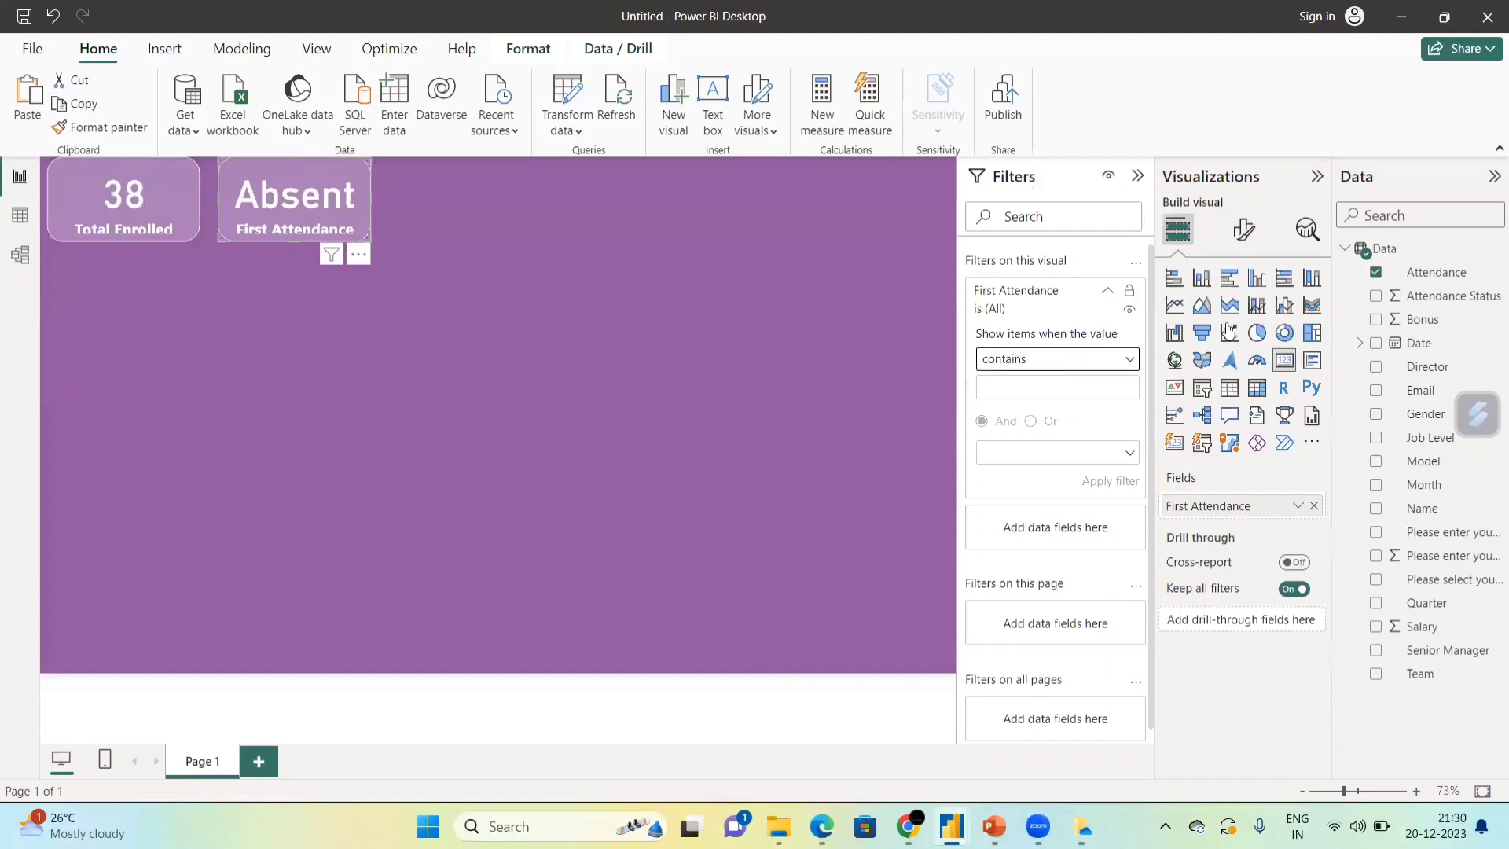
Replace the card's Attendance field with Attendance Status and expand its visual-level filter.
{"action": "left_click", "coordinate": [1375, 272]}
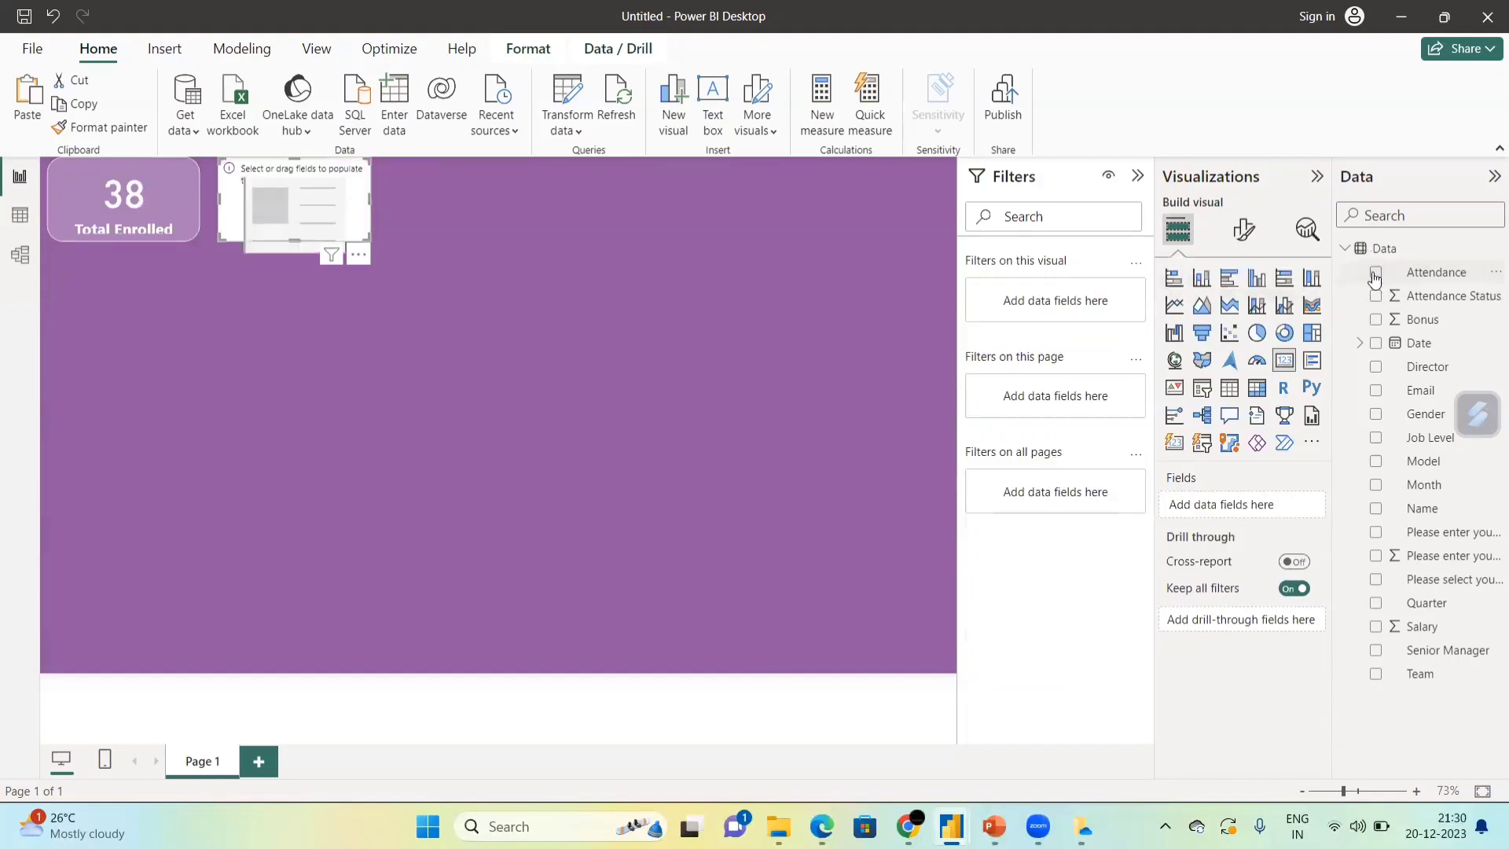
{"action": "left_click", "coordinate": [1376, 296]}
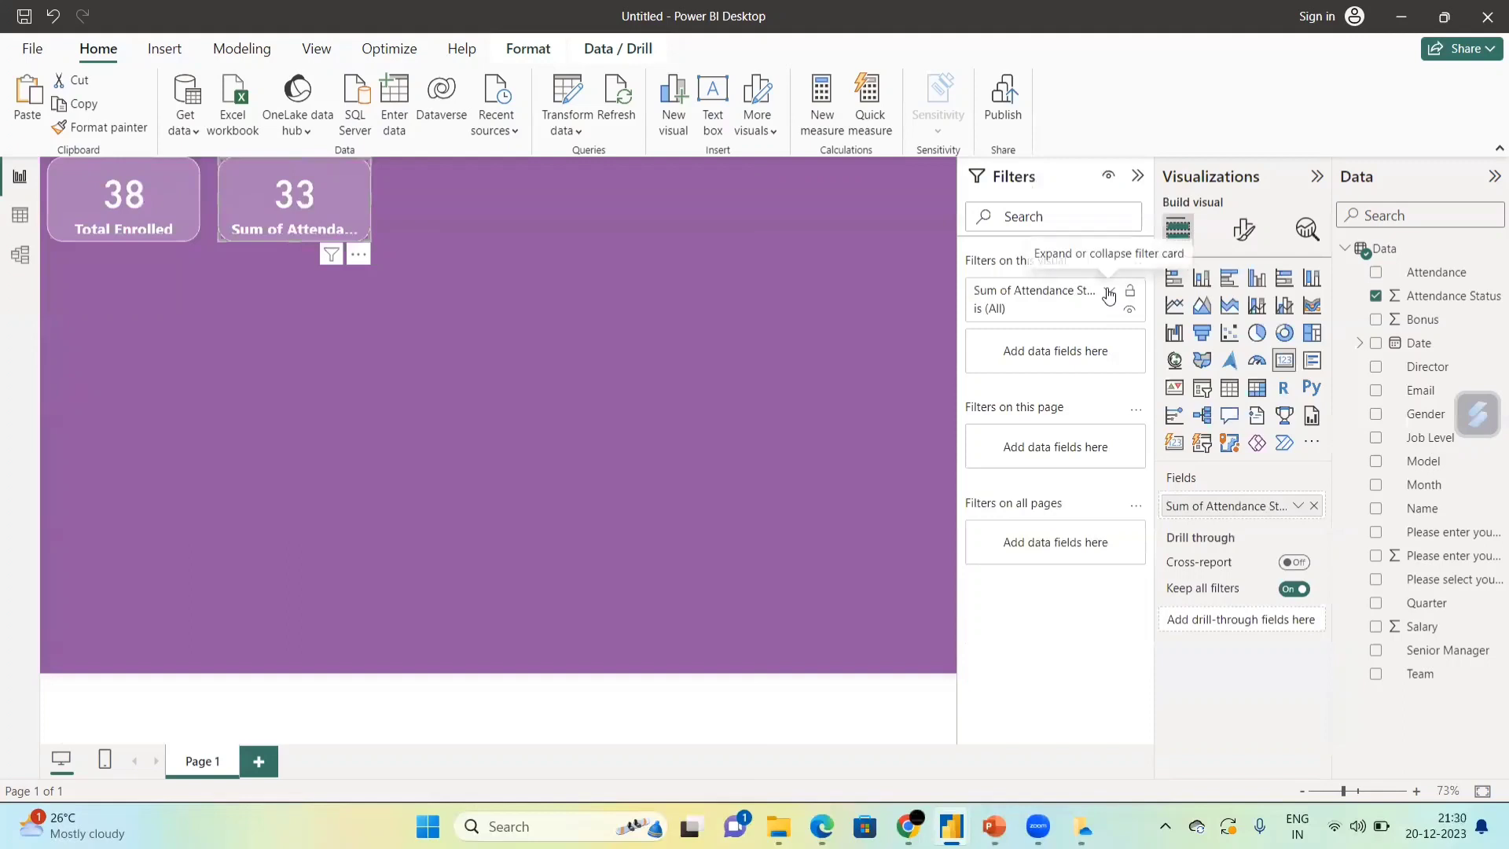
{"action": "left_click", "coordinate": [1108, 293]}
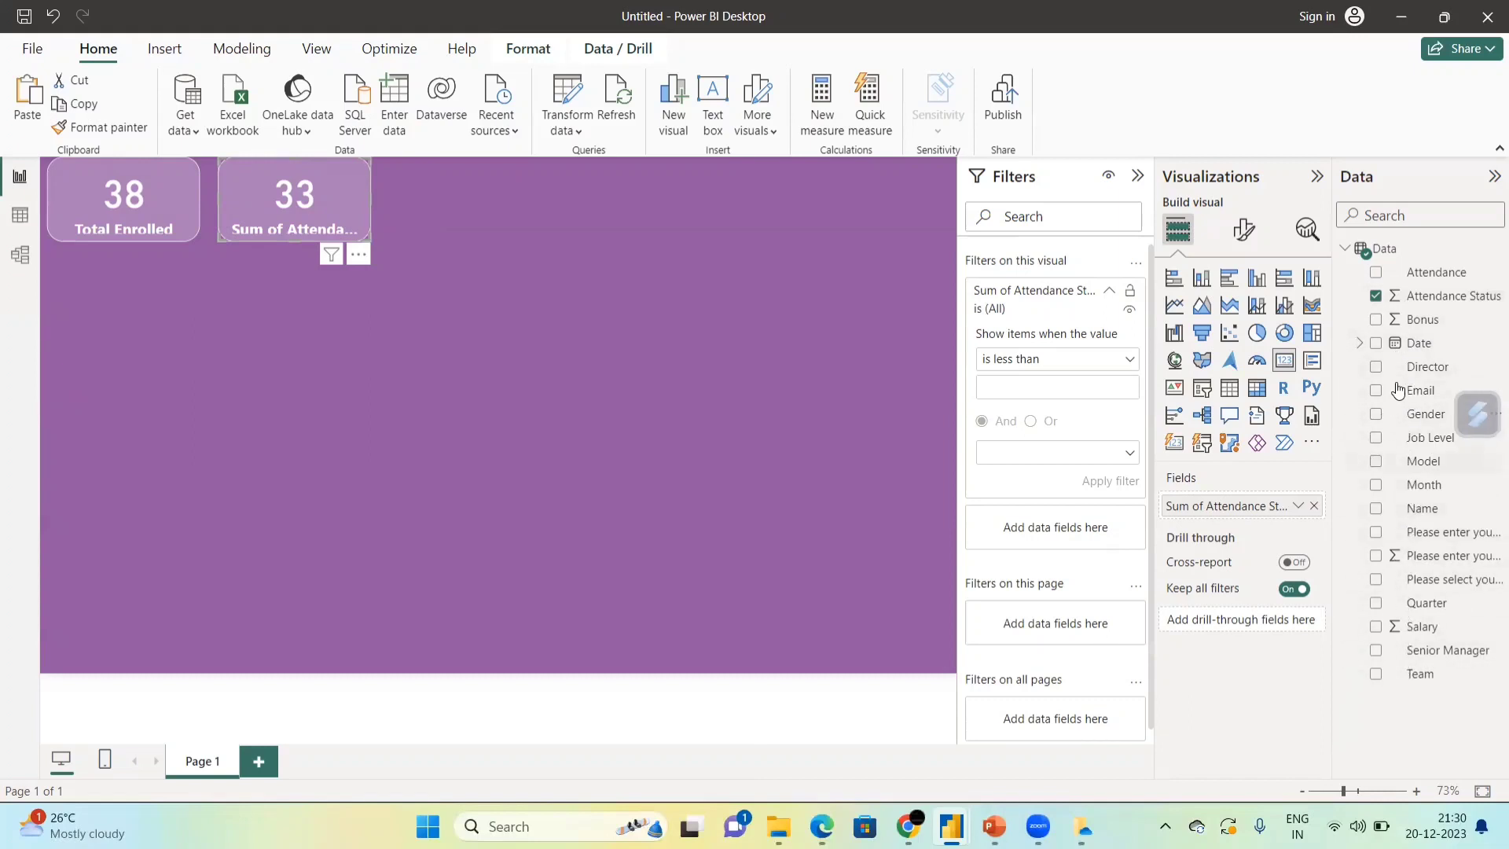
Summarize the card's Attendance Status field as Count and check its visual-level filter options.
{"action": "left_click", "coordinate": [1297, 505]}
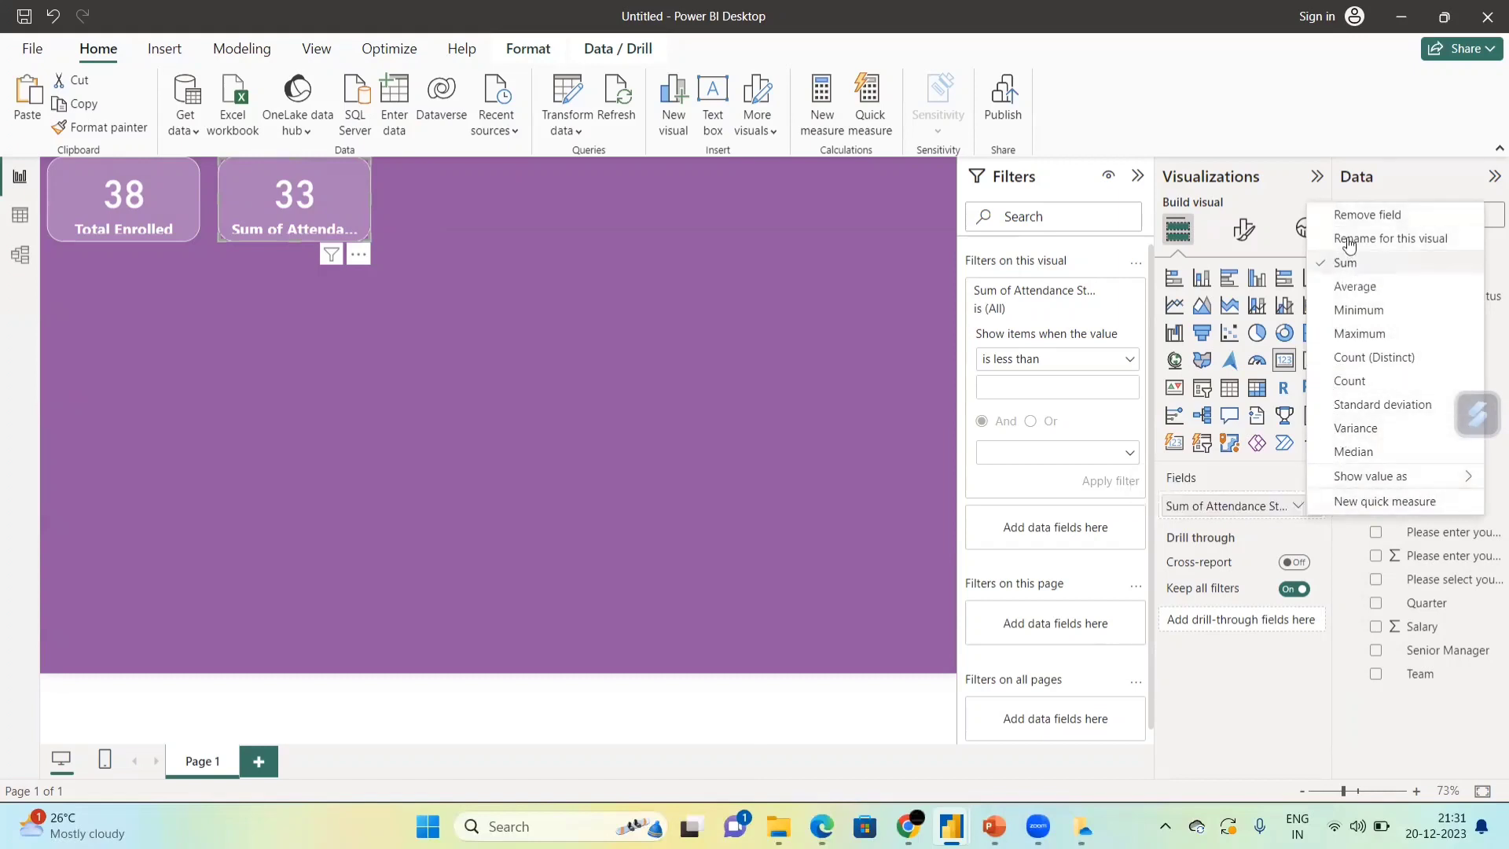
{"action": "left_click", "coordinate": [1346, 380]}
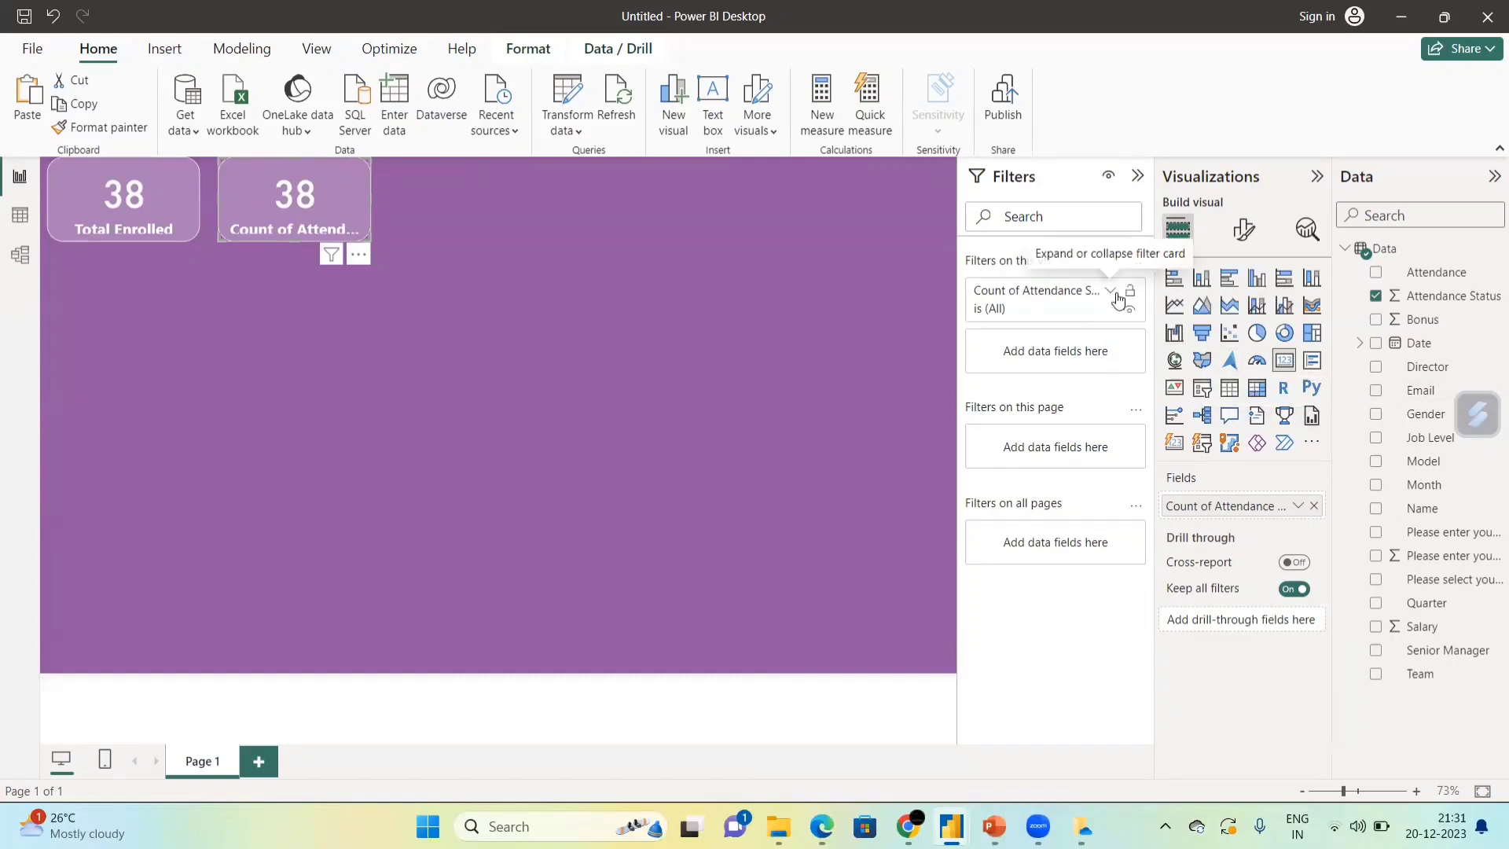
{"action": "left_click", "coordinate": [1114, 296]}
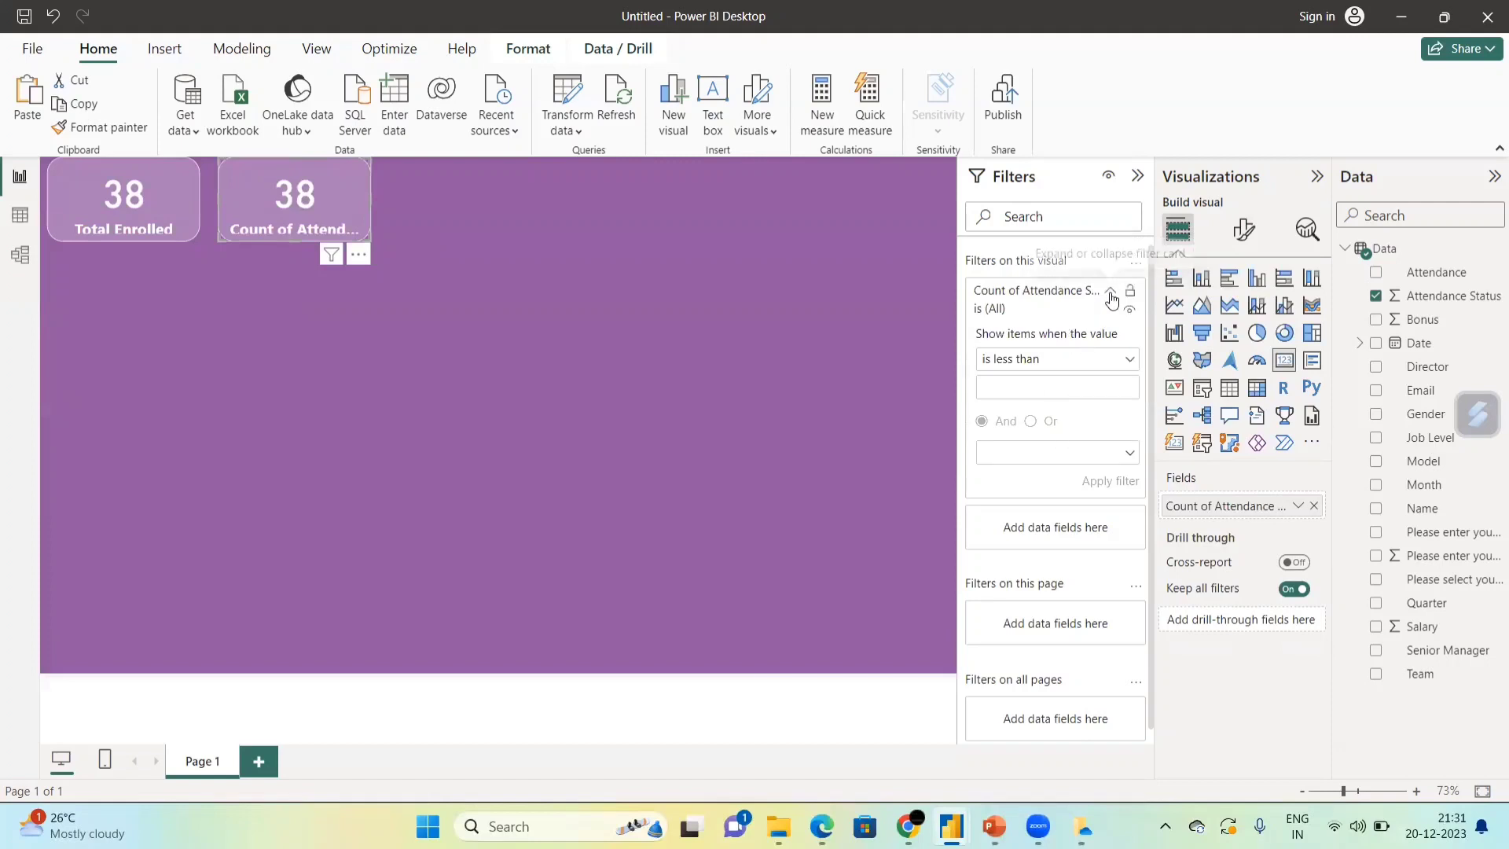
{"action": "left_click", "coordinate": [1110, 297]}
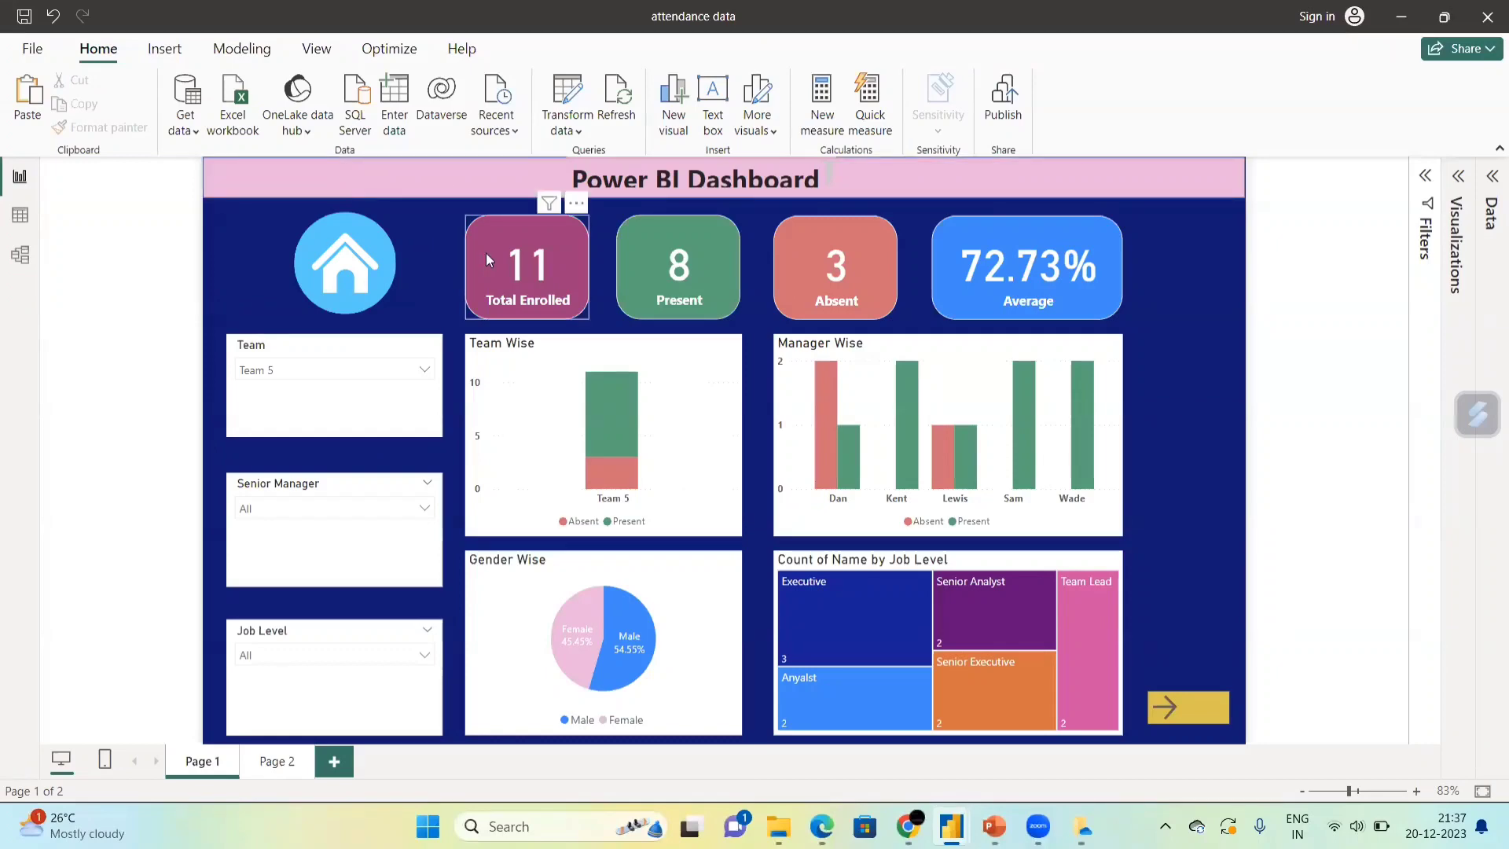
In the finished attendance data report, examine which field the Present card uses and how it is summarized.
{"action": "left_click", "coordinate": [691, 286]}
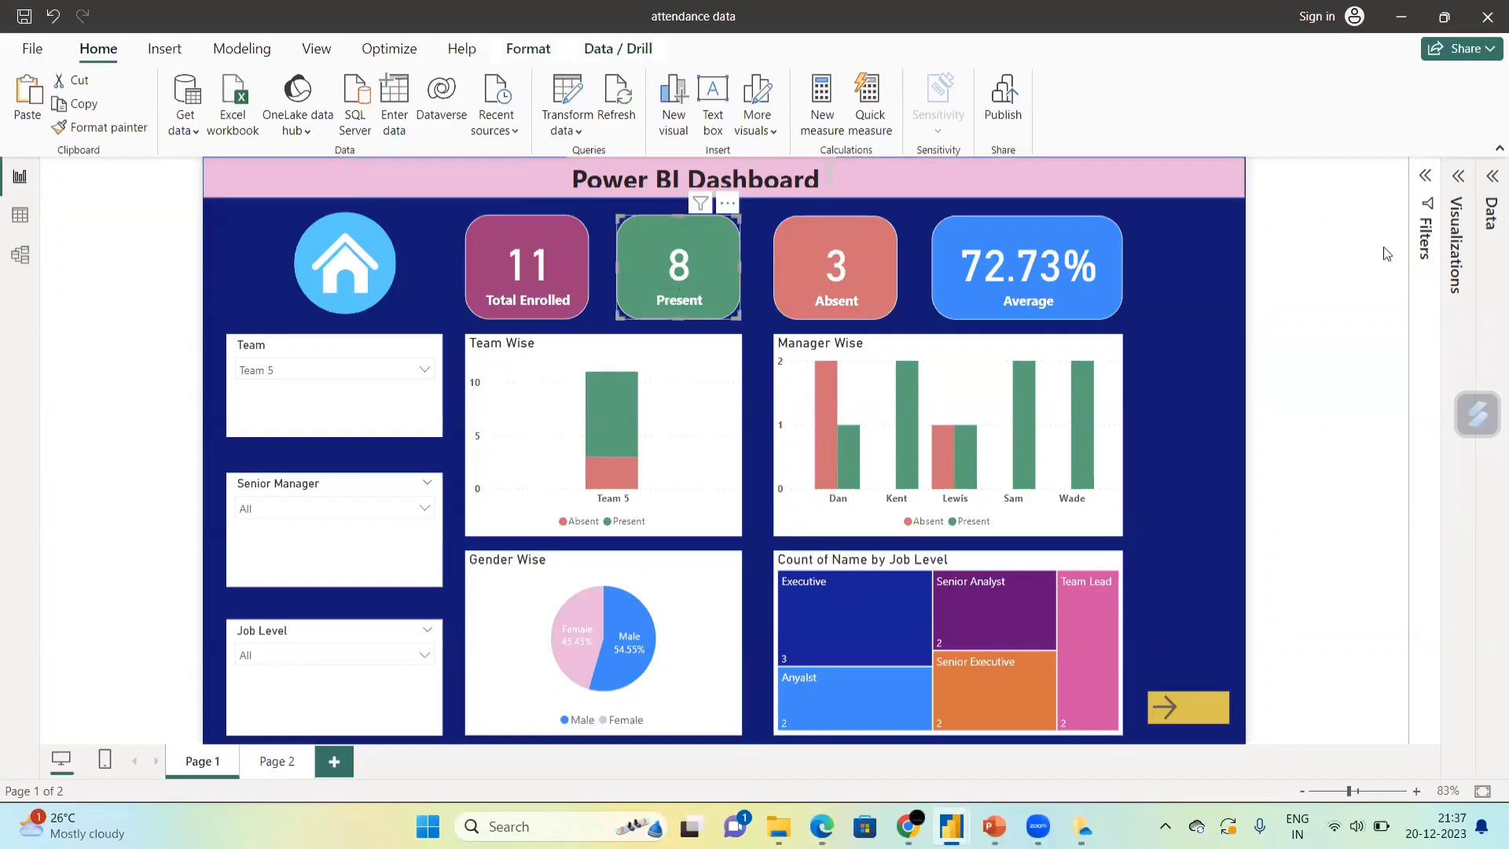
{"action": "left_click", "coordinate": [1458, 178]}
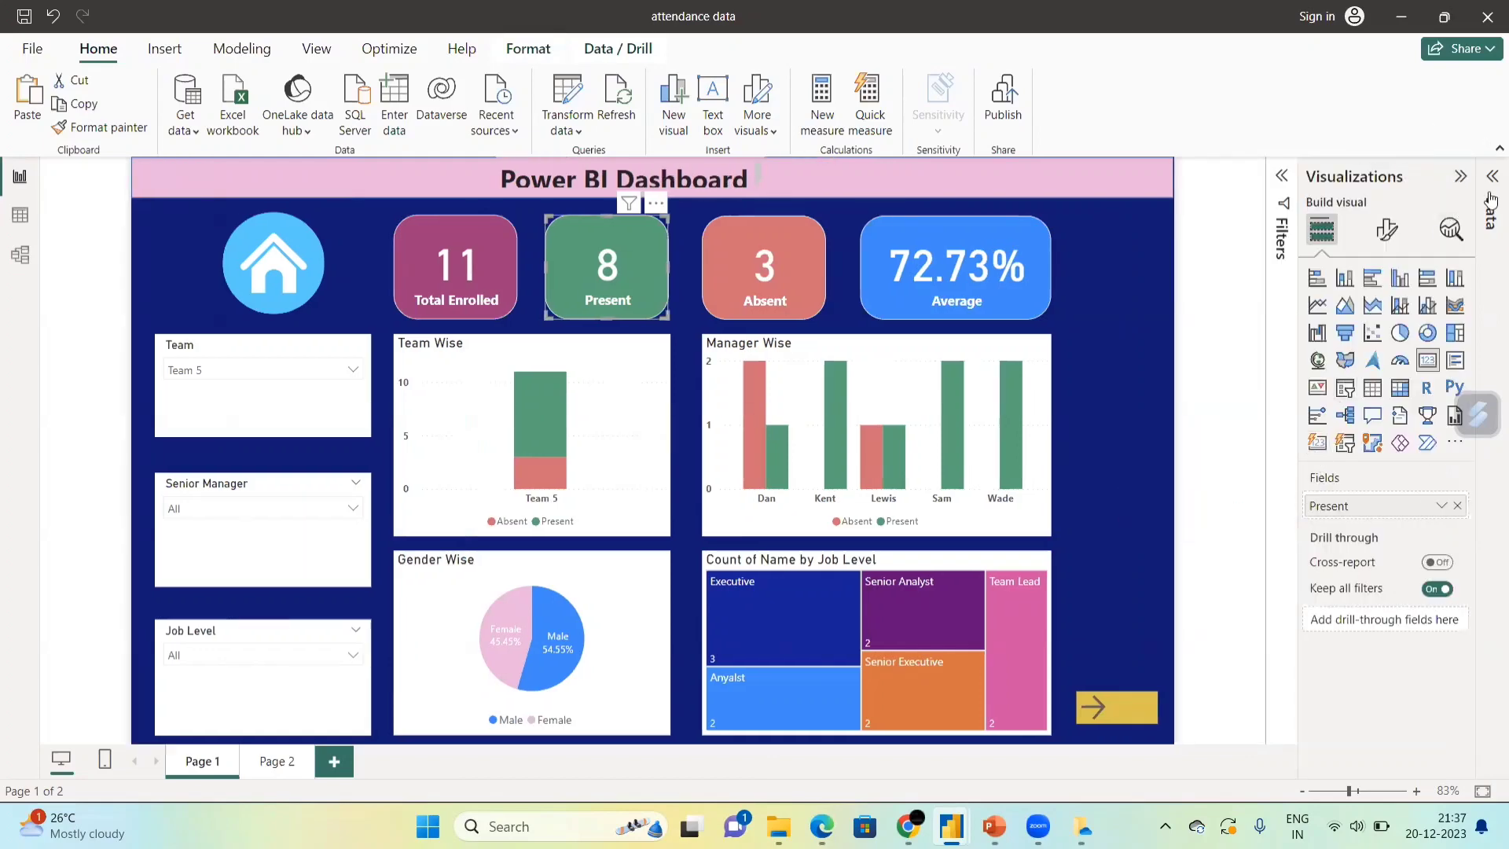
{"action": "left_click", "coordinate": [1490, 182]}
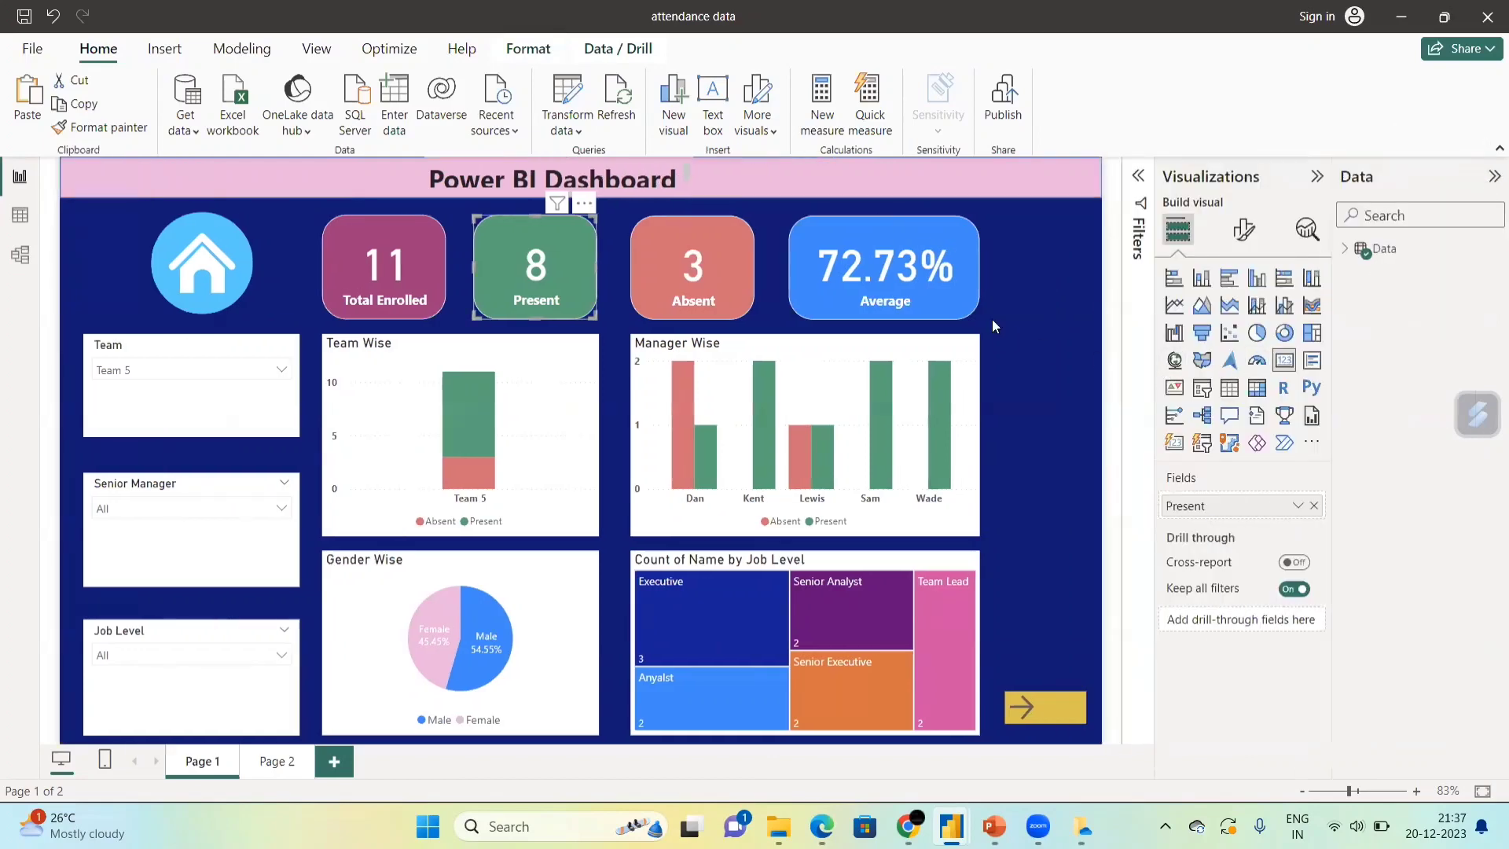
{"action": "left_click", "coordinate": [1344, 249]}
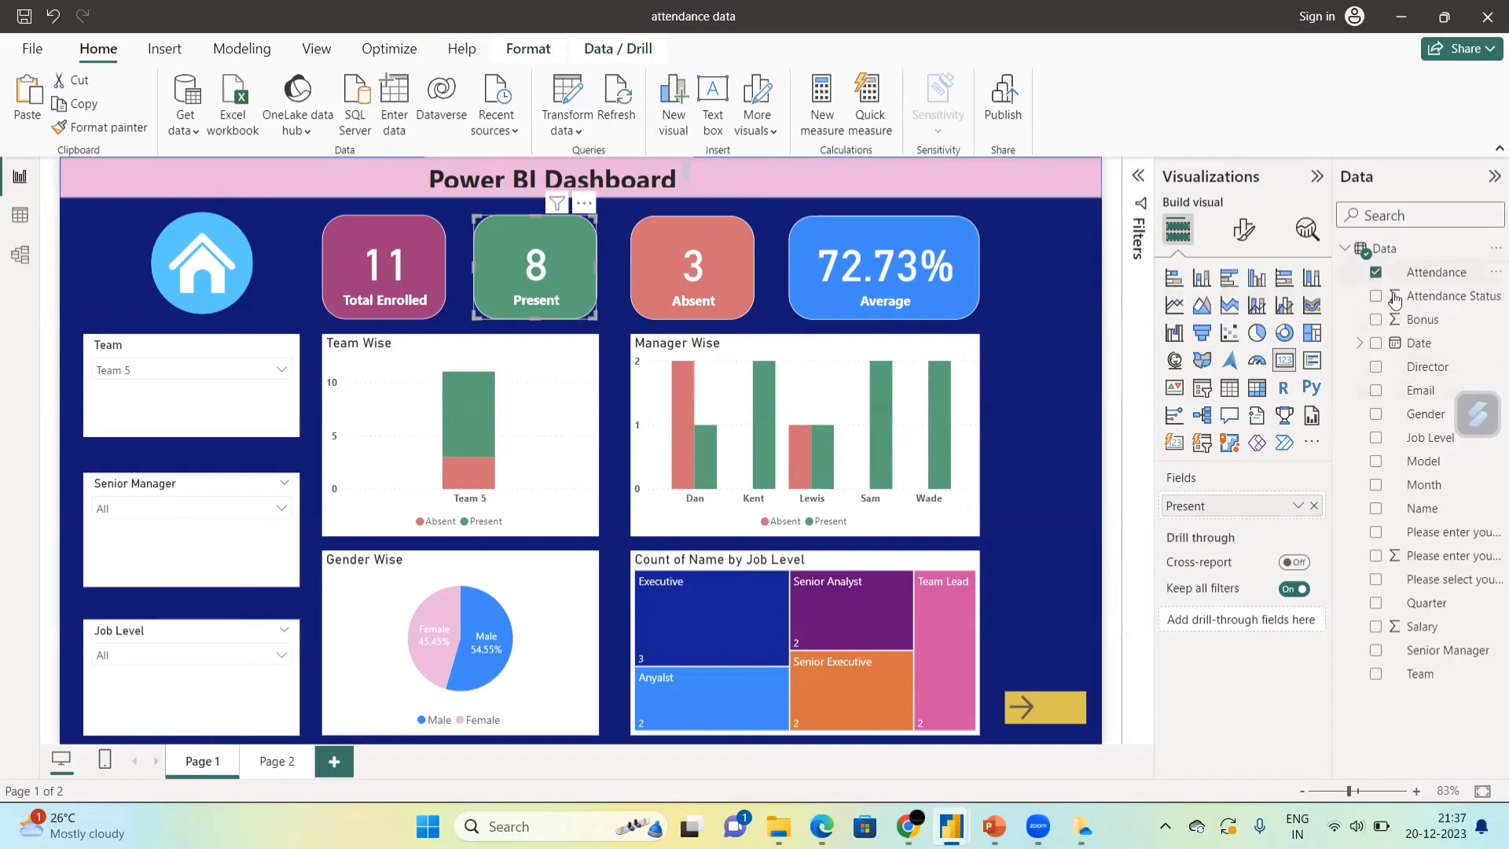
{"action": "left_click", "coordinate": [1297, 509]}
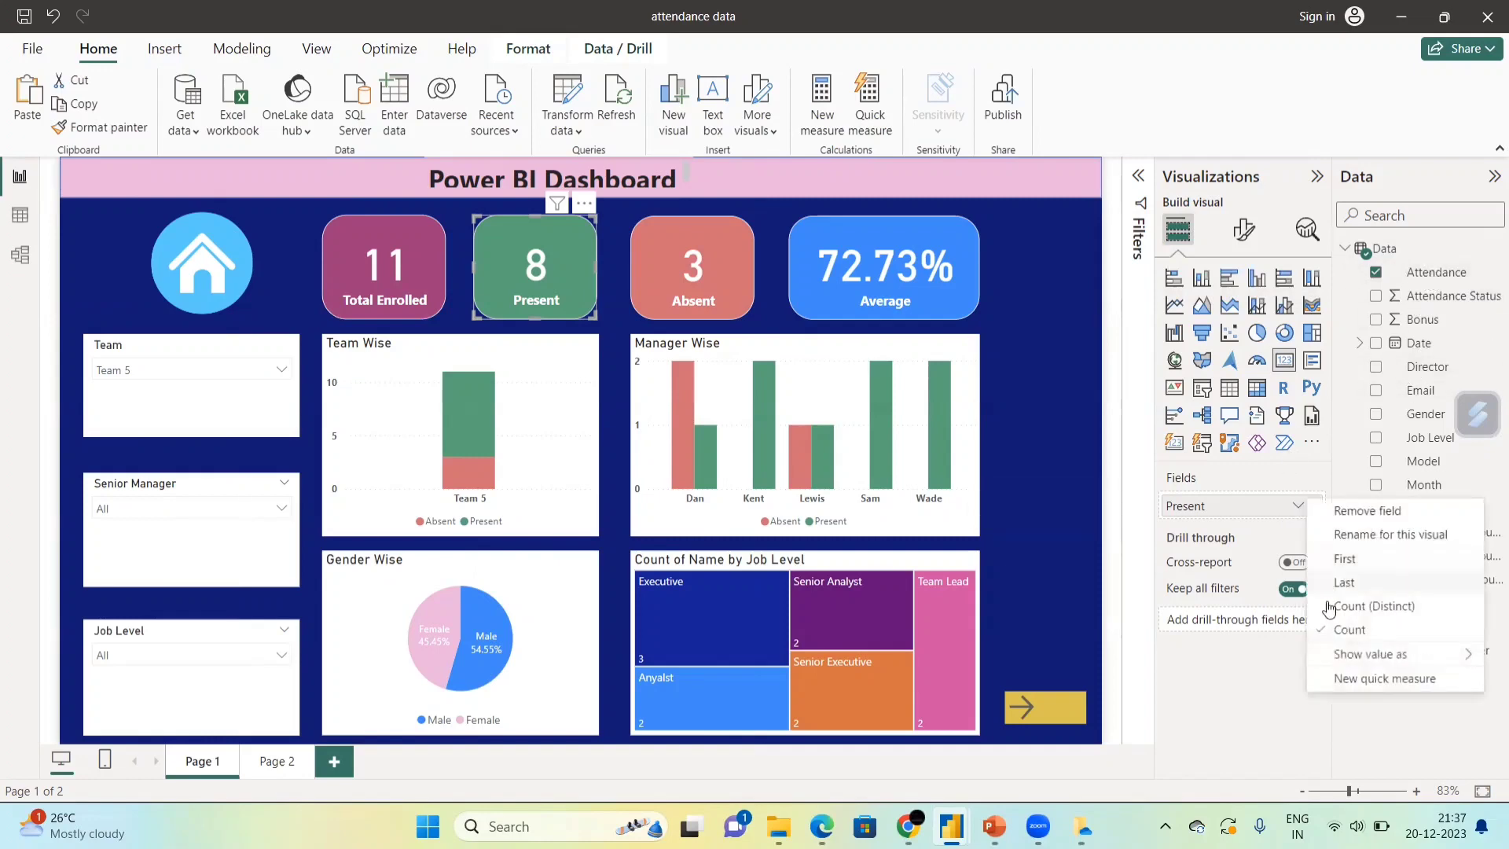
Inspect the Present card's visual-level filters, including the basic filtering on Attendance.
{"action": "left_click", "coordinate": [1137, 179]}
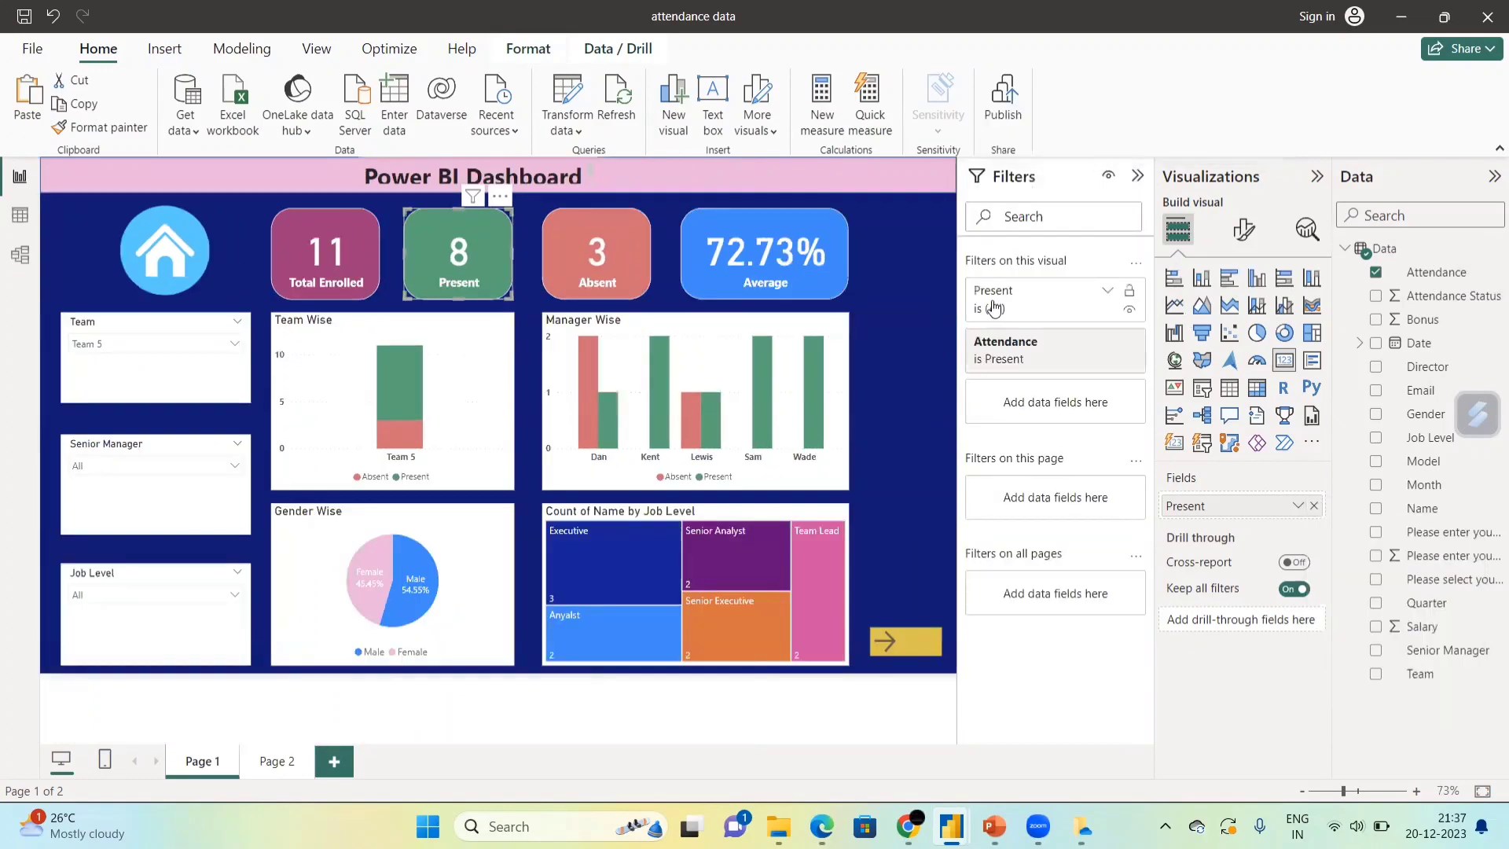
{"action": "left_click", "coordinate": [1107, 295]}
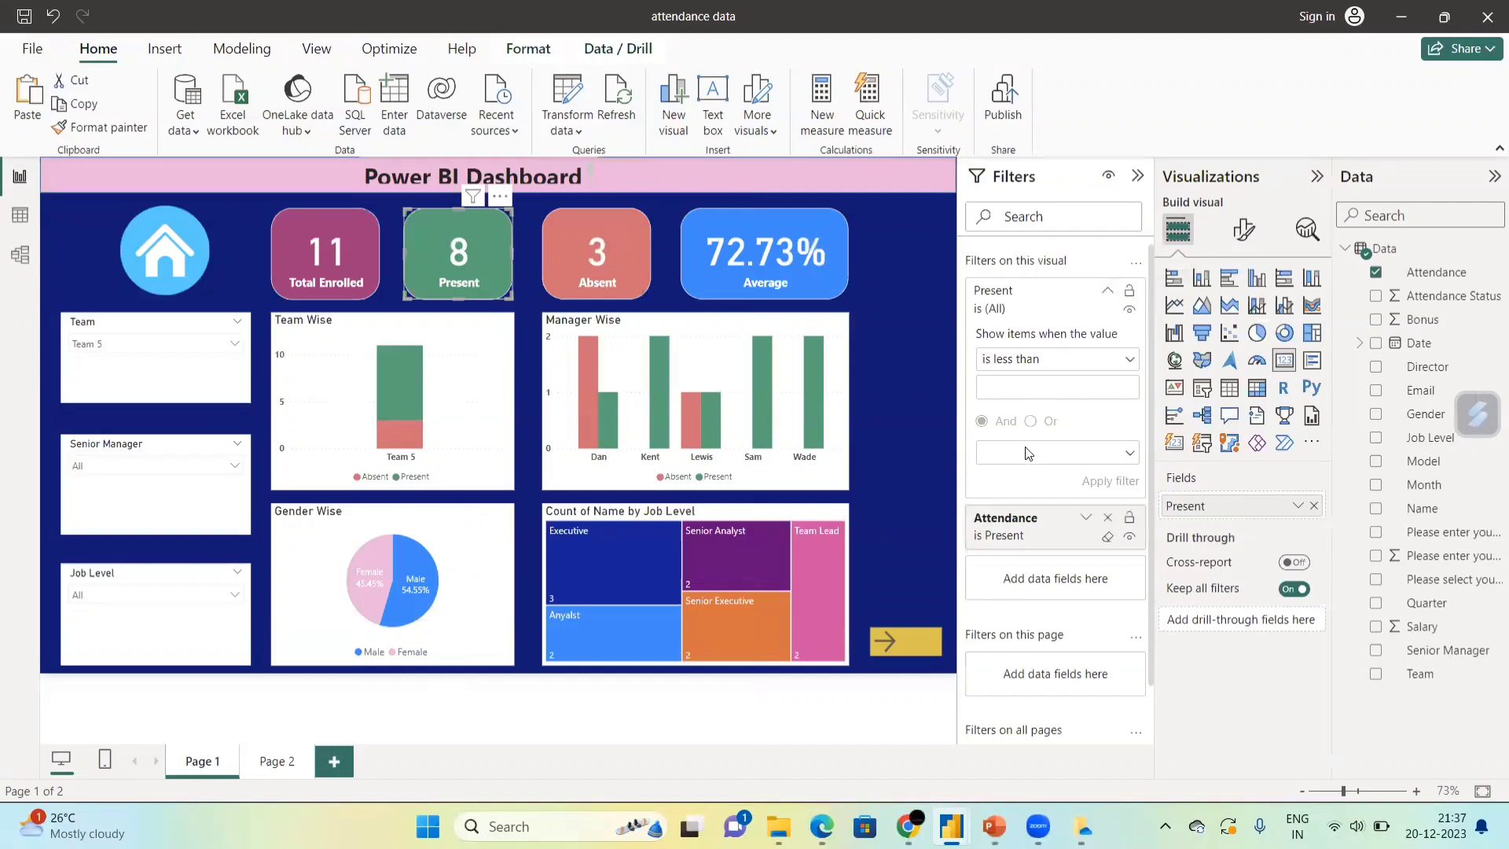
{"action": "left_click", "coordinate": [1107, 295]}
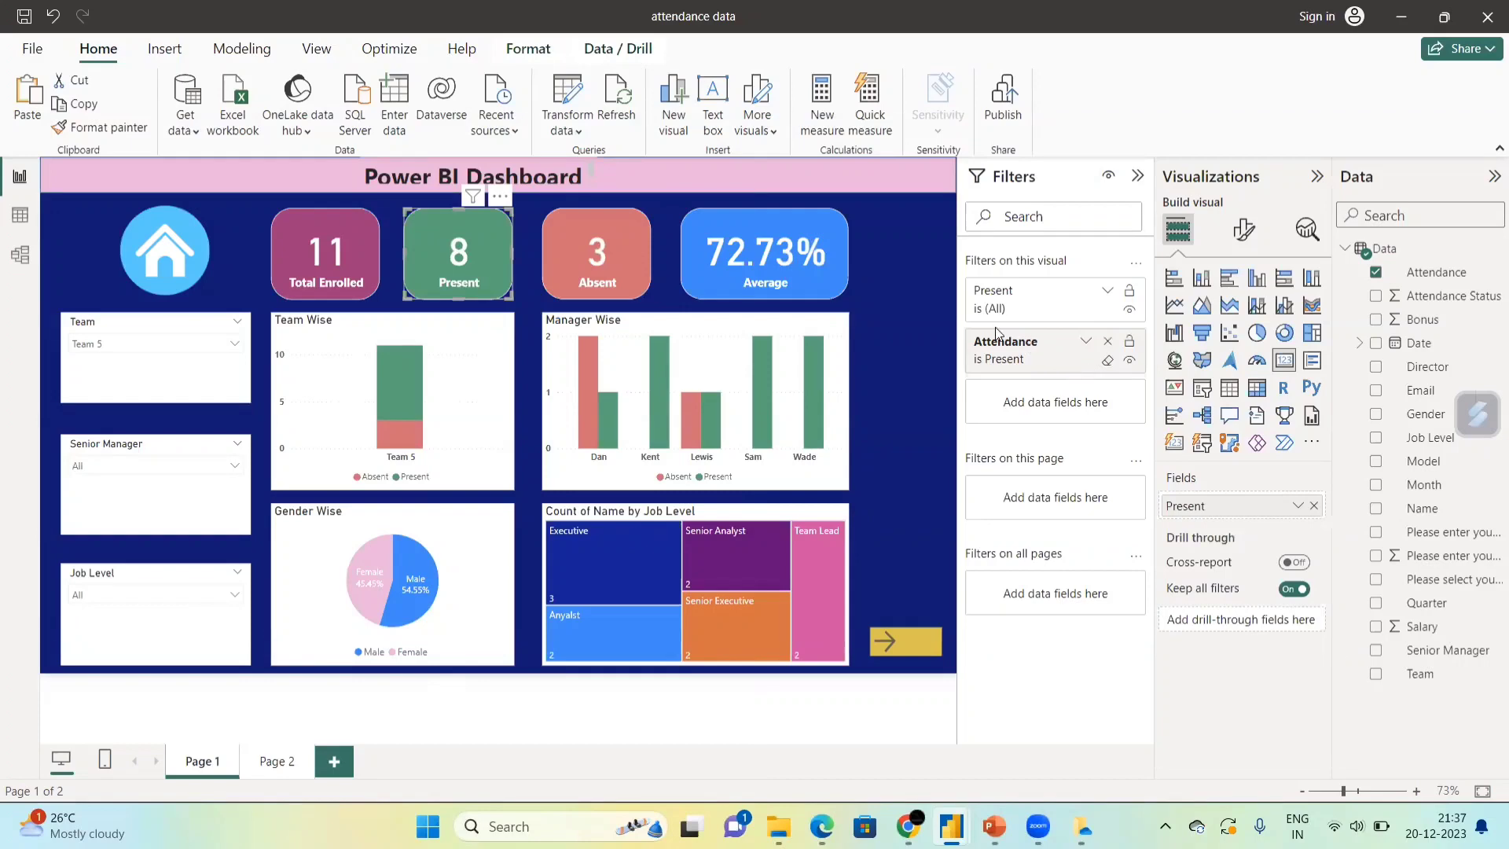
{"action": "left_click", "coordinate": [1086, 344]}
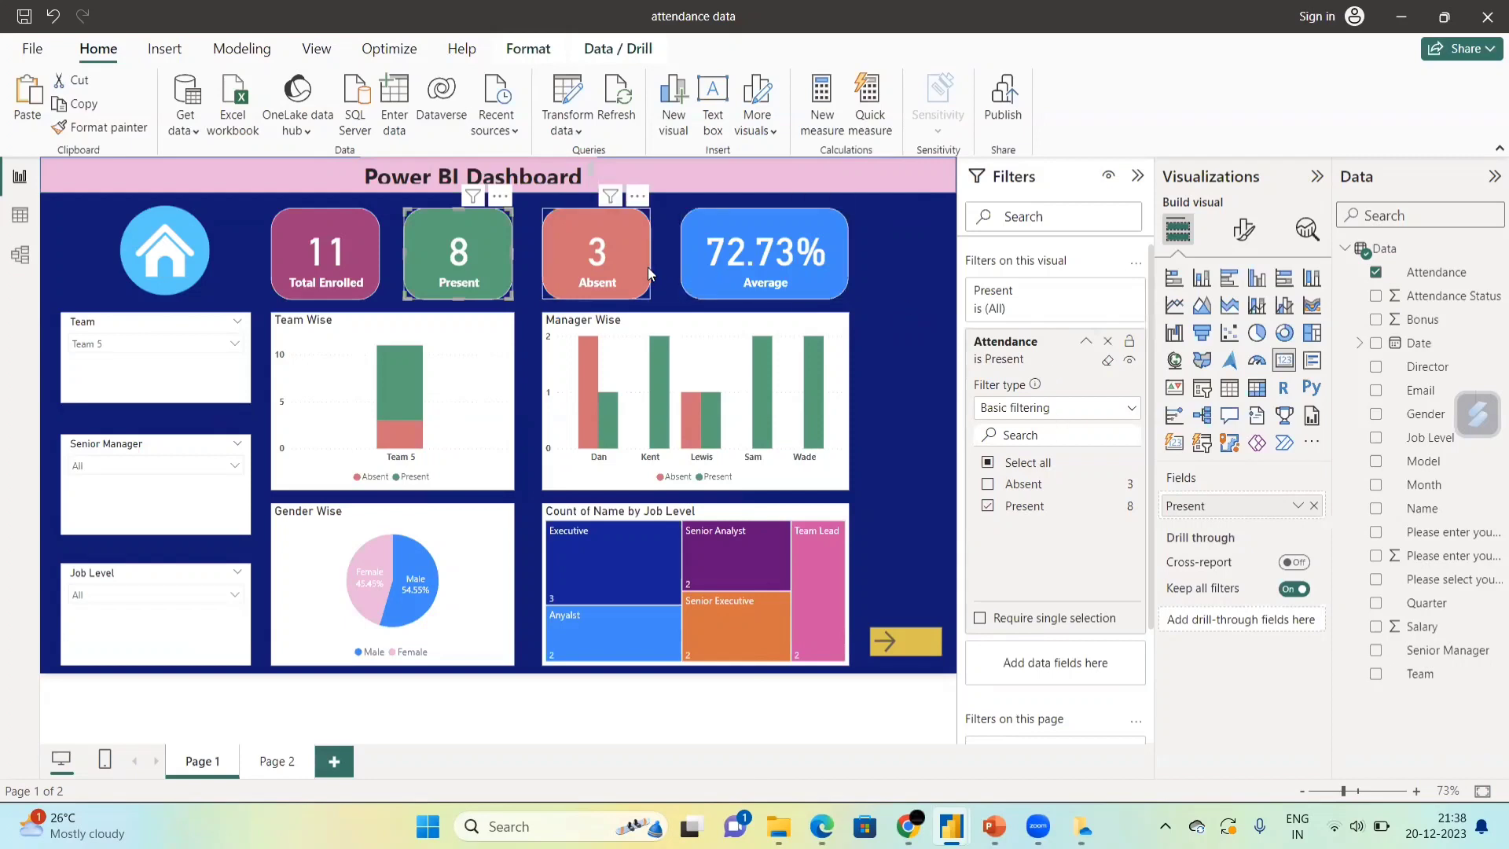
Inspect the Absent card's Attendance filter and its general formatting options.
{"action": "left_click", "coordinate": [585, 276]}
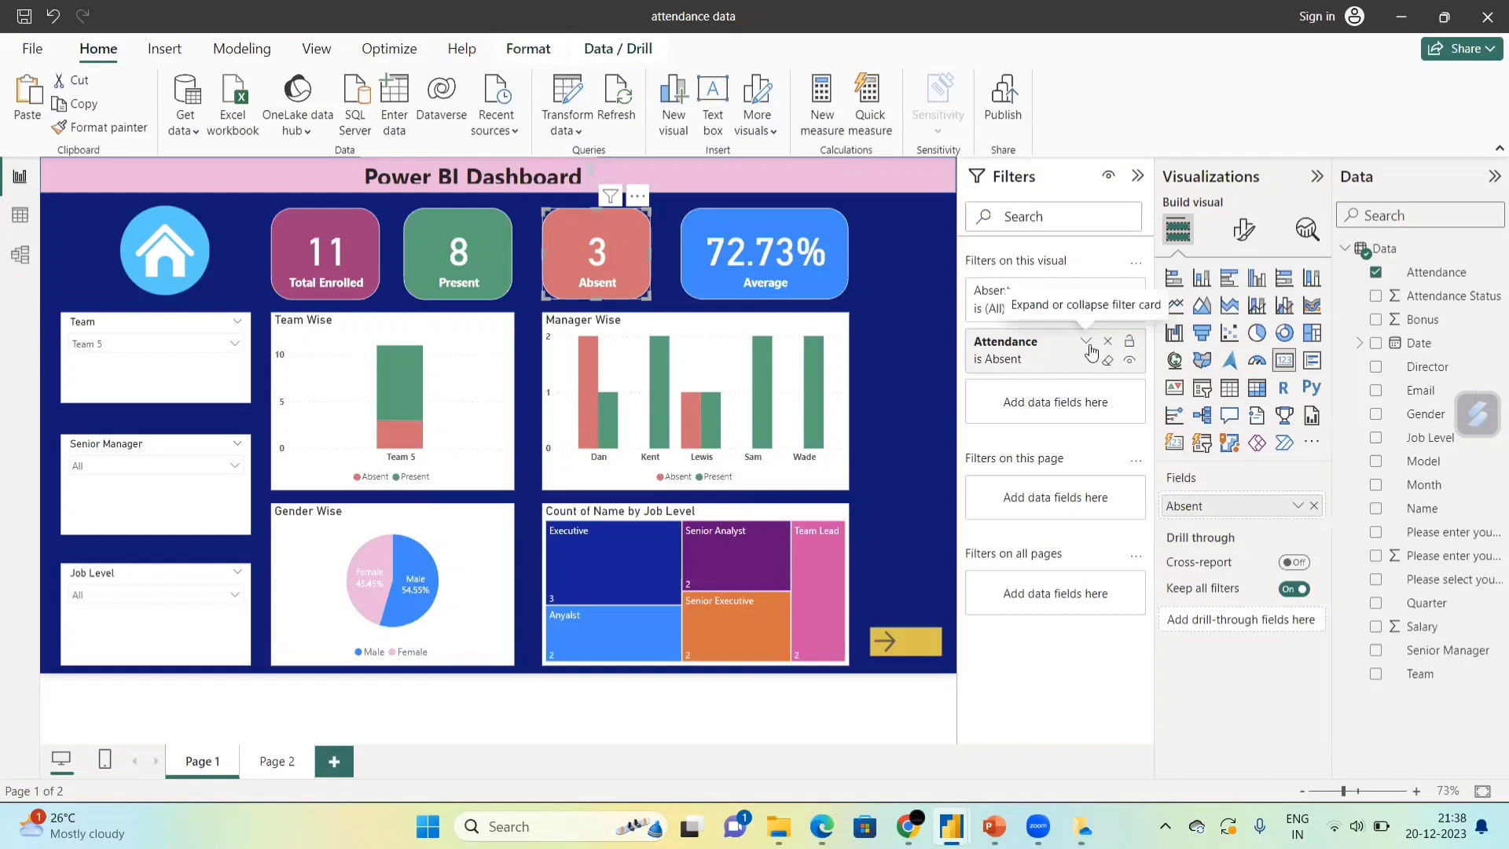
{"action": "left_click", "coordinate": [1088, 346]}
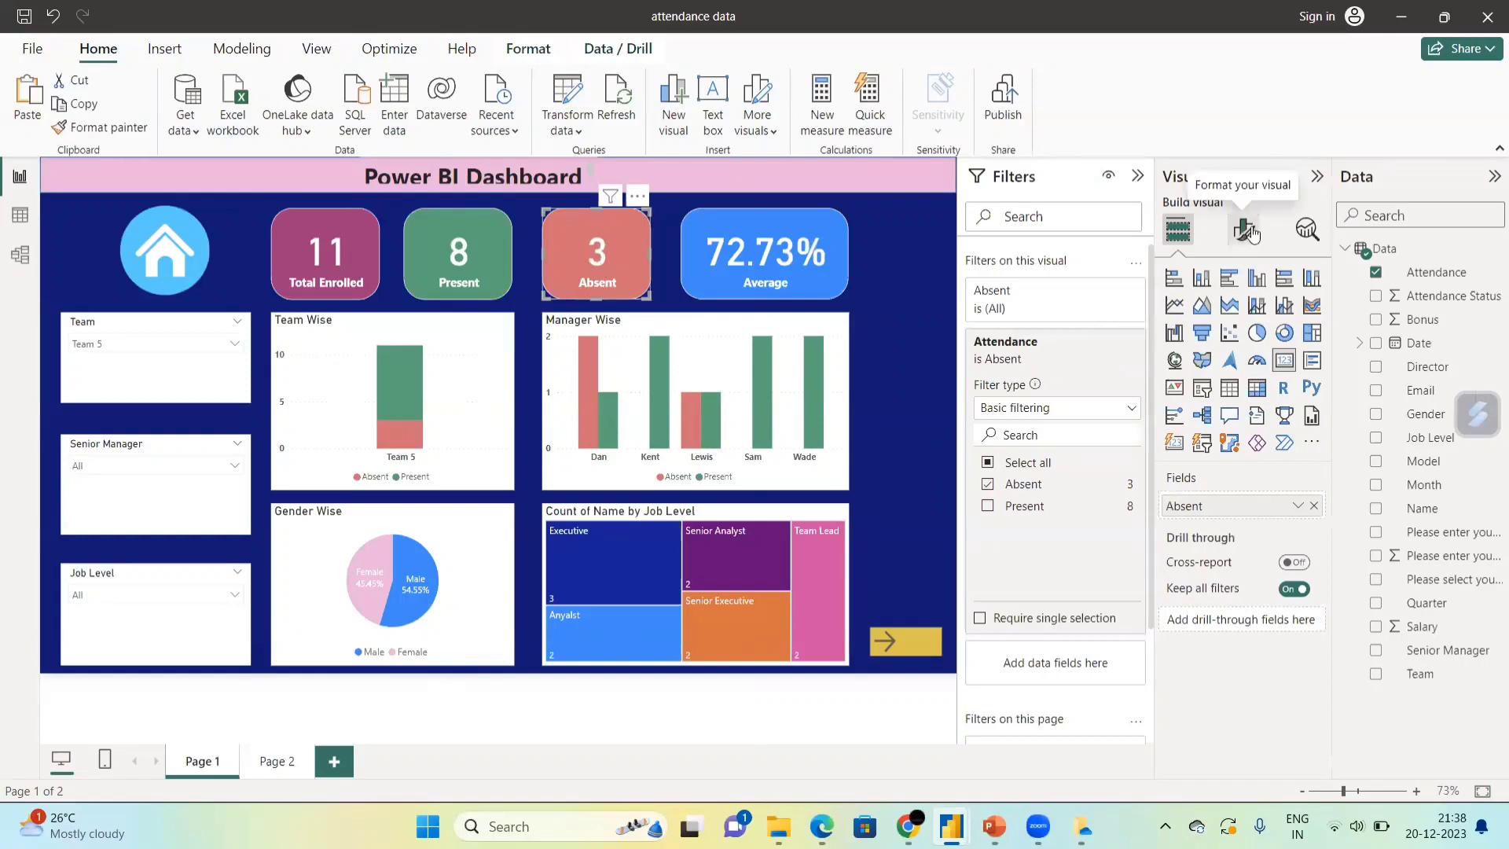
{"action": "left_click", "coordinate": [1243, 229]}
{"action": "left_click", "coordinate": [1232, 323]}
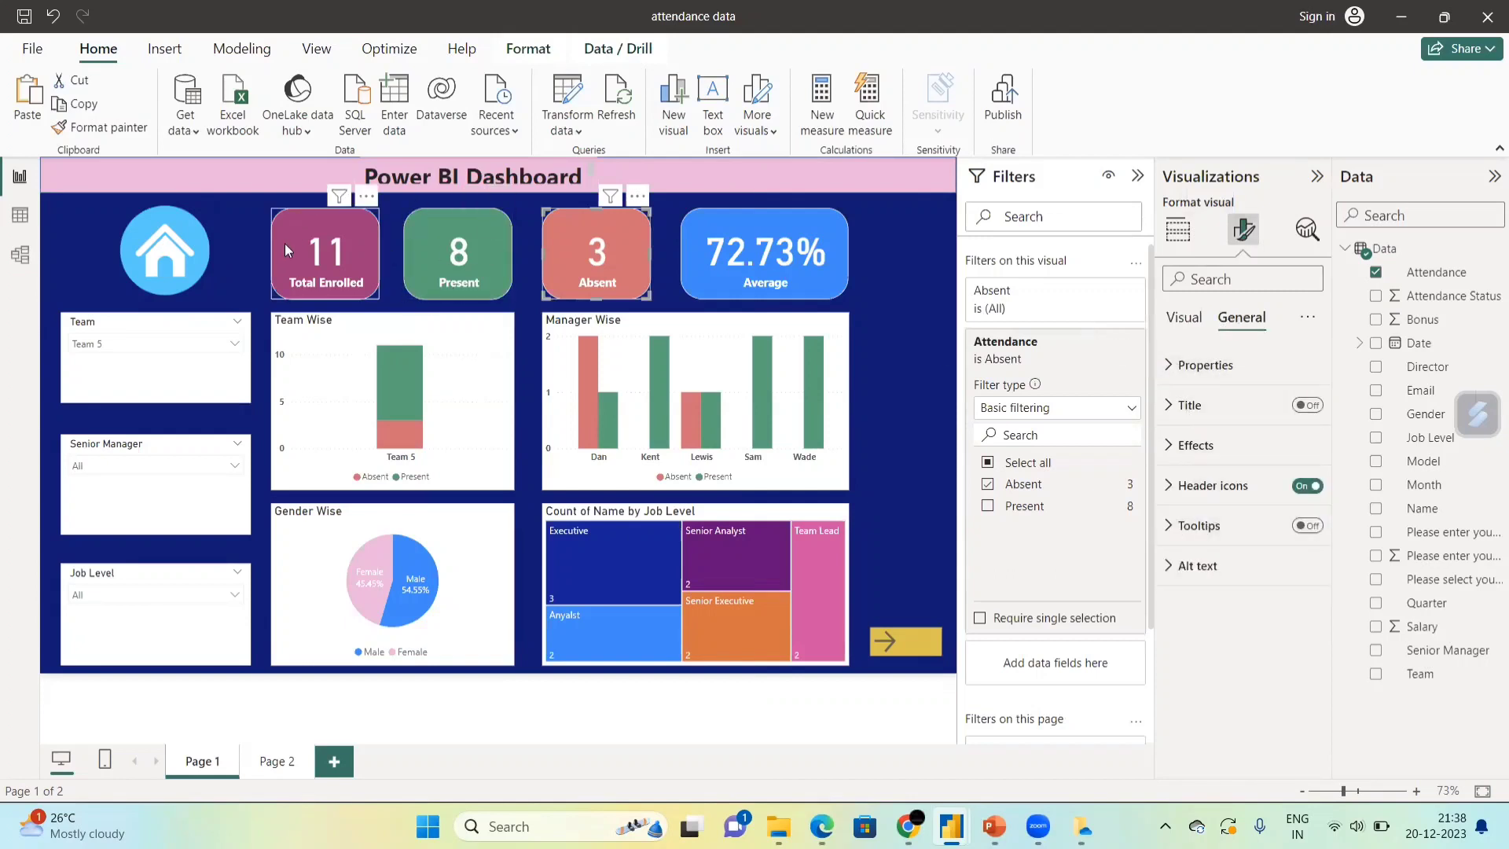
Examine the Average card's field and its summarization options, and review the available formatting and modeling commands.
{"action": "left_click", "coordinate": [731, 288]}
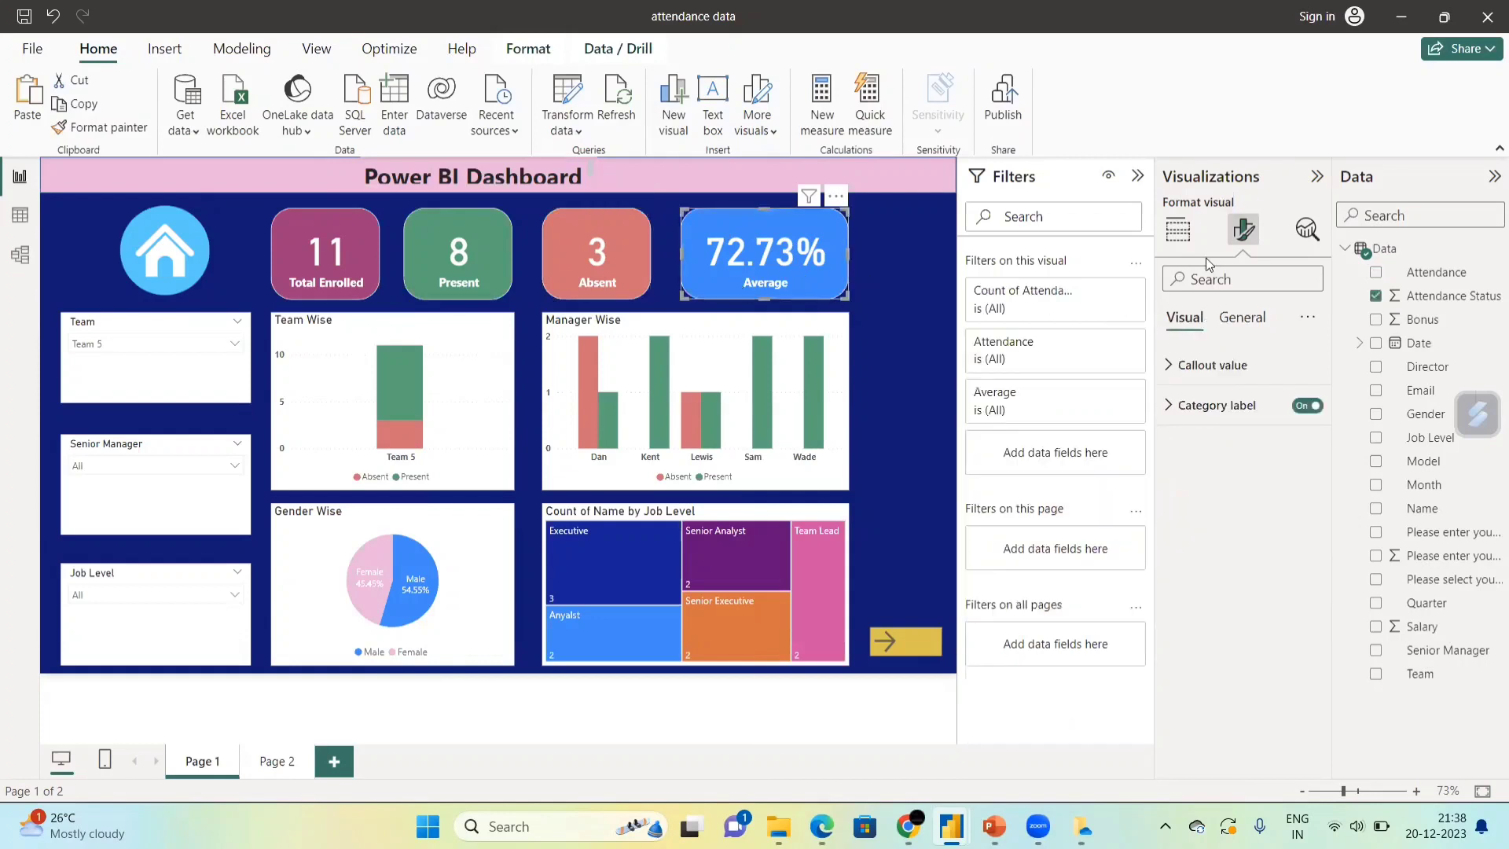
{"action": "left_click", "coordinate": [1176, 229]}
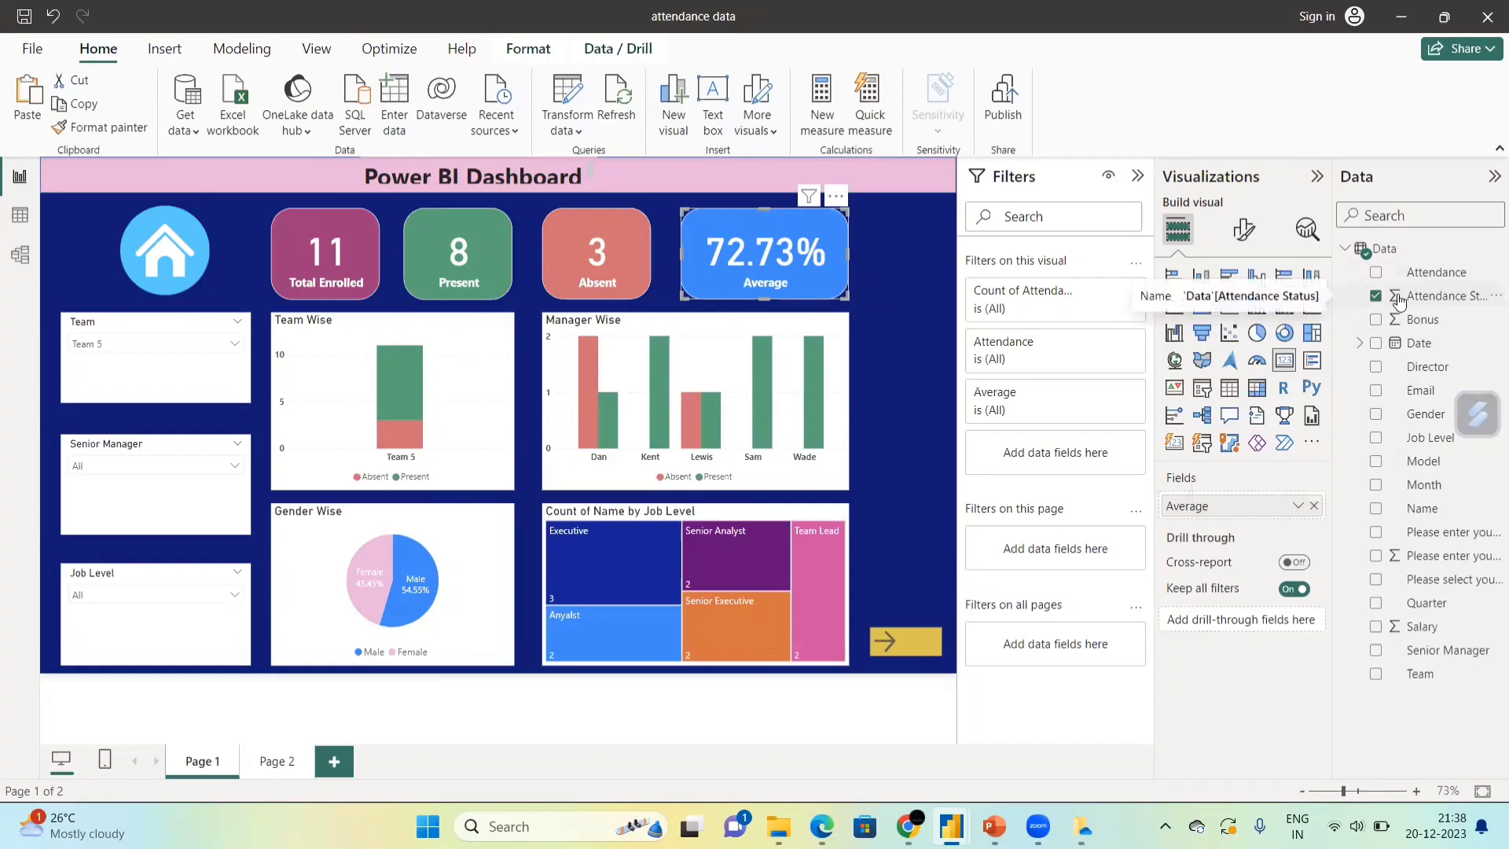
{"action": "left_click", "coordinate": [1297, 507]}
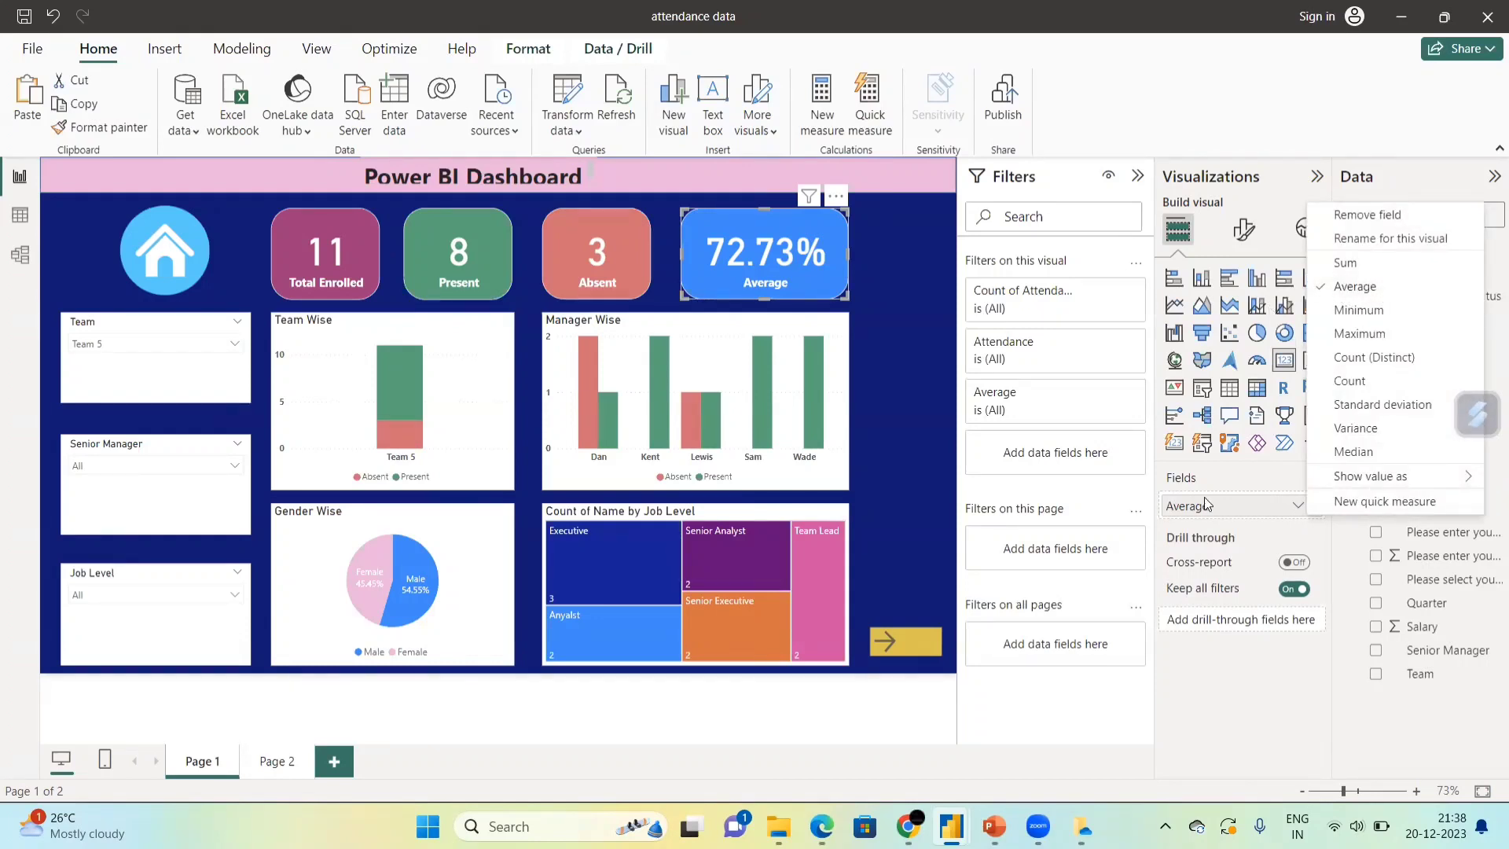
{"action": "left_click", "coordinate": [517, 52]}
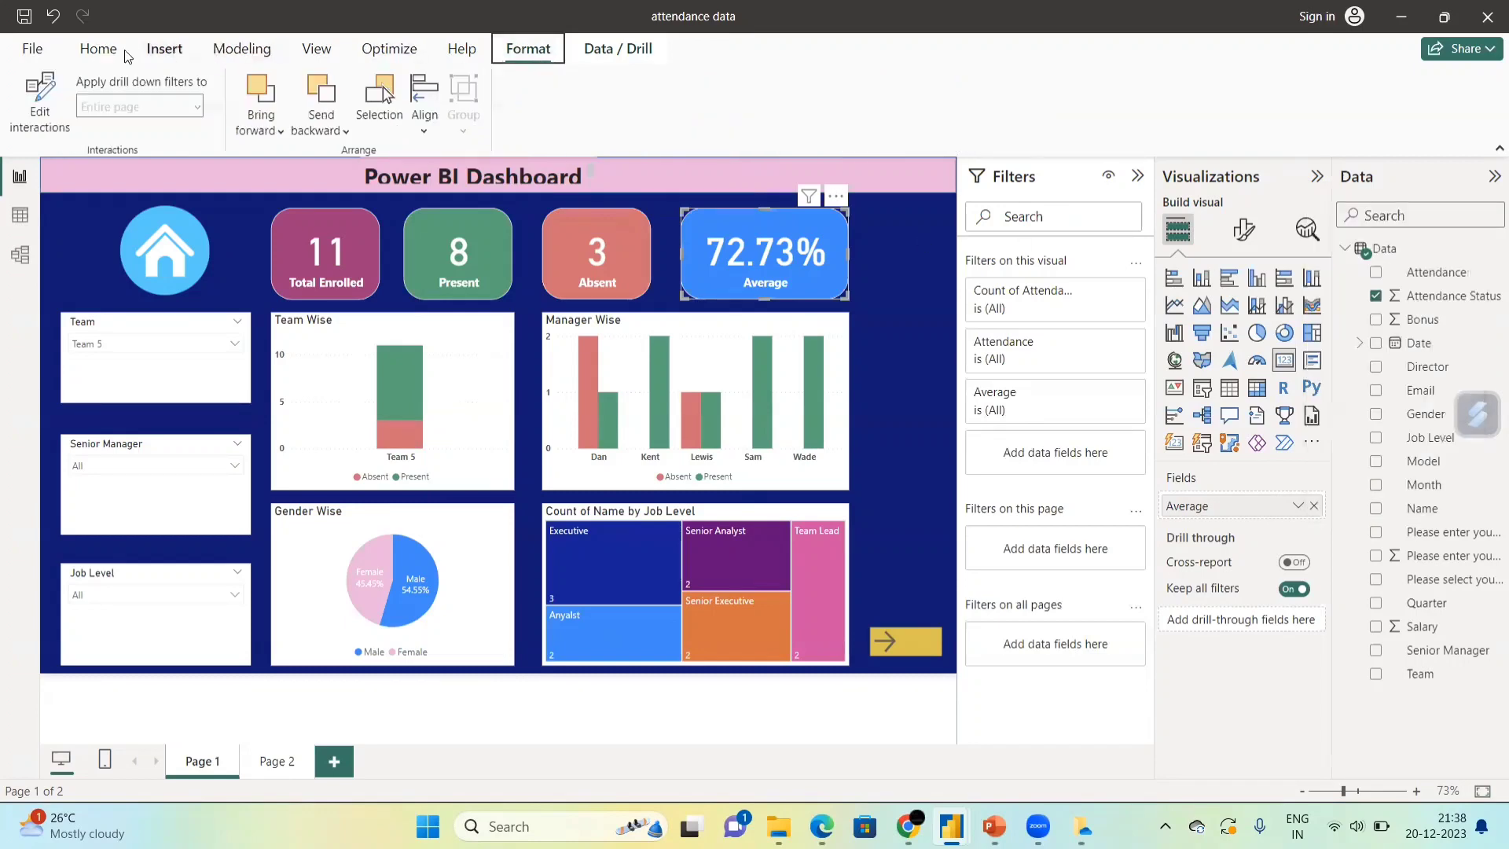
{"action": "left_click", "coordinate": [250, 47]}
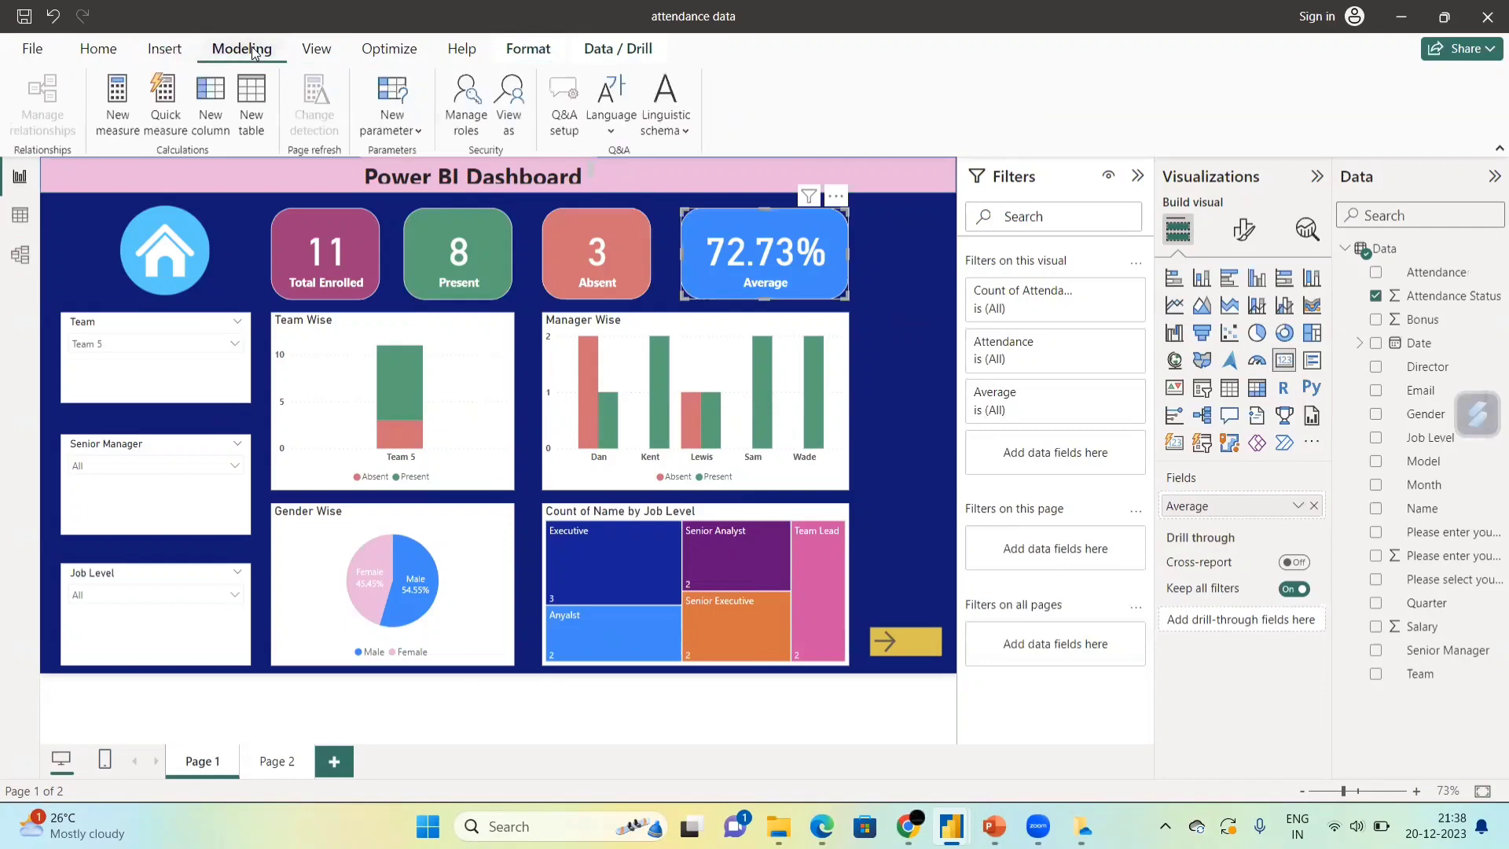
{"action": "left_click", "coordinate": [316, 48]}
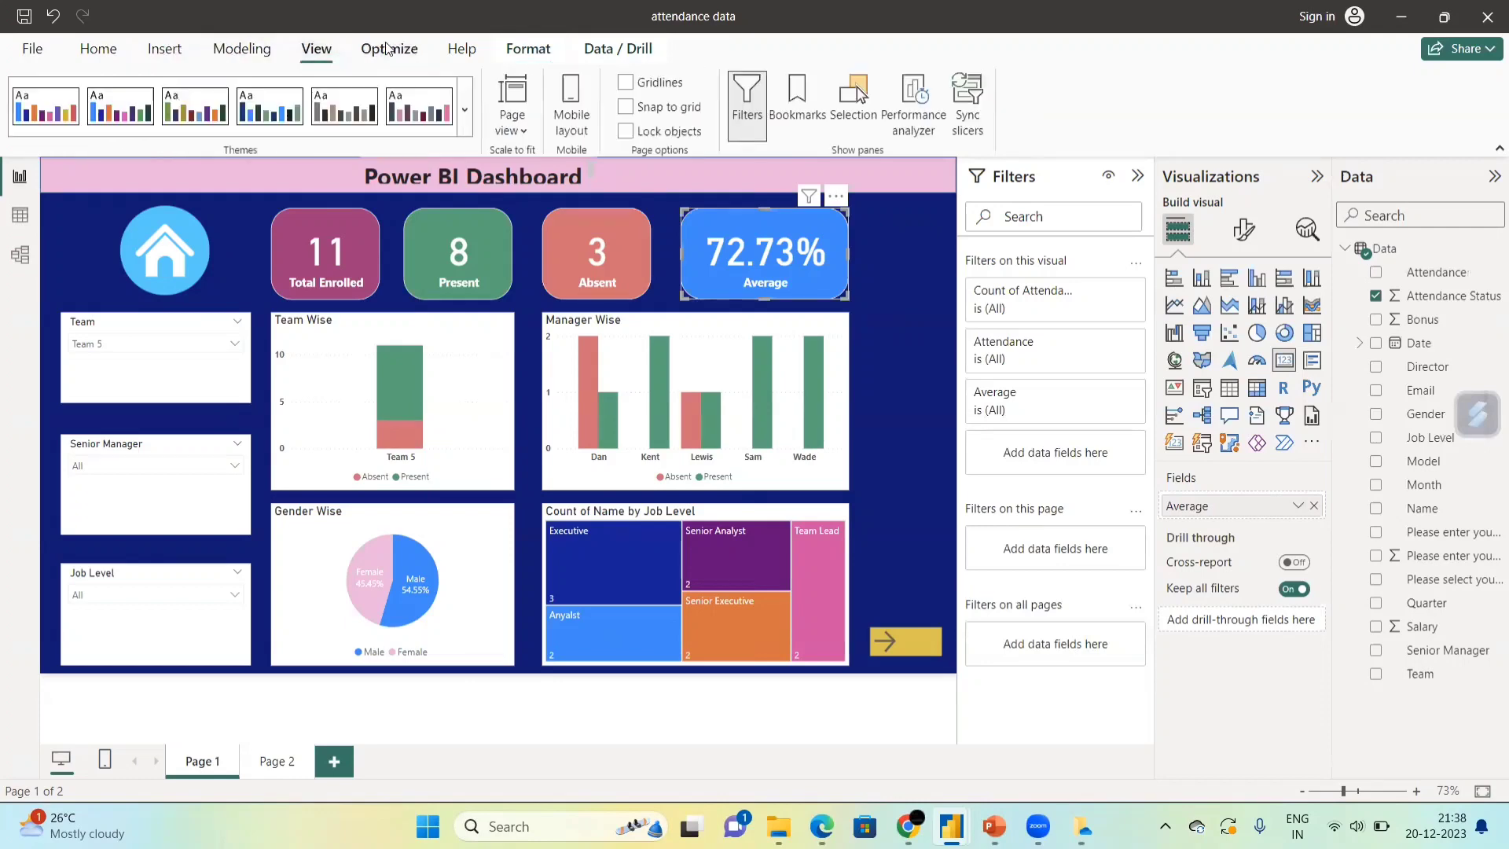
{"action": "left_click", "coordinate": [390, 48]}
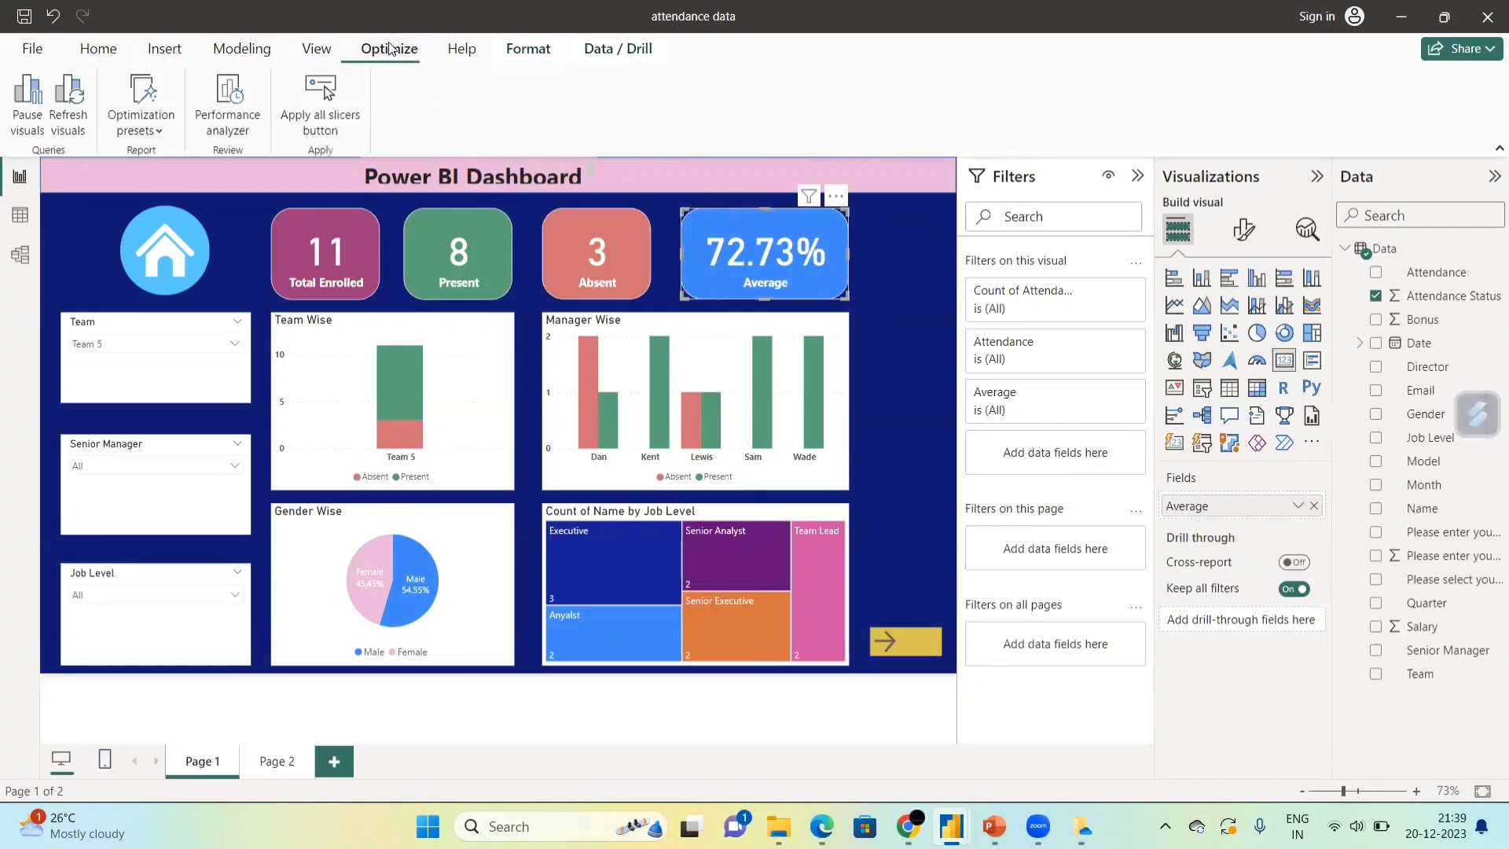
{"action": "left_click", "coordinate": [460, 49]}
{"action": "left_click", "coordinate": [105, 55]}
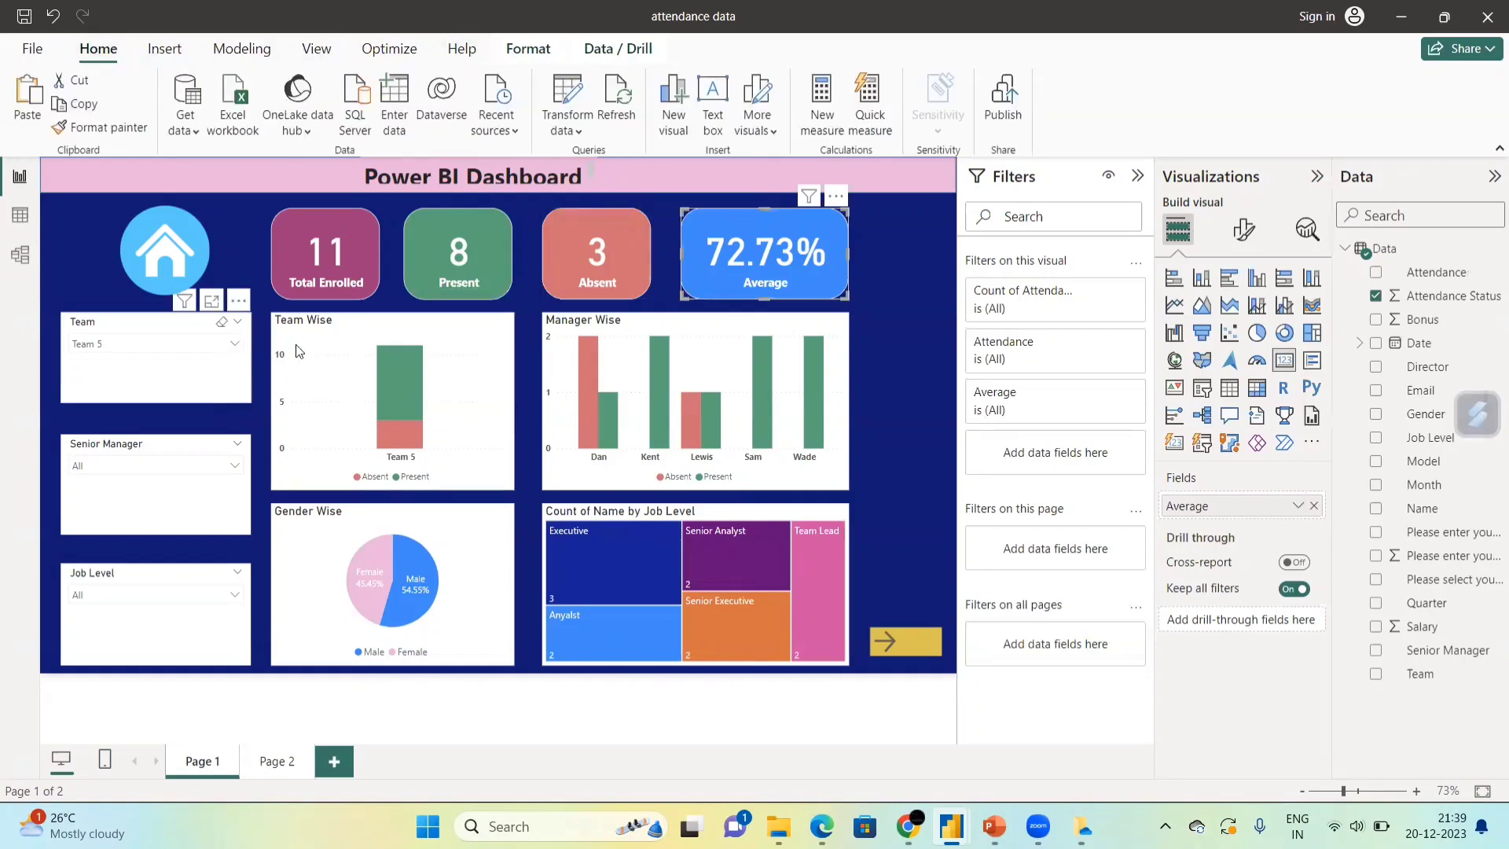
Examine the Team Wise chart's type, its axis and legend fields, and how the Name field is summarized.
{"action": "left_click", "coordinate": [365, 339]}
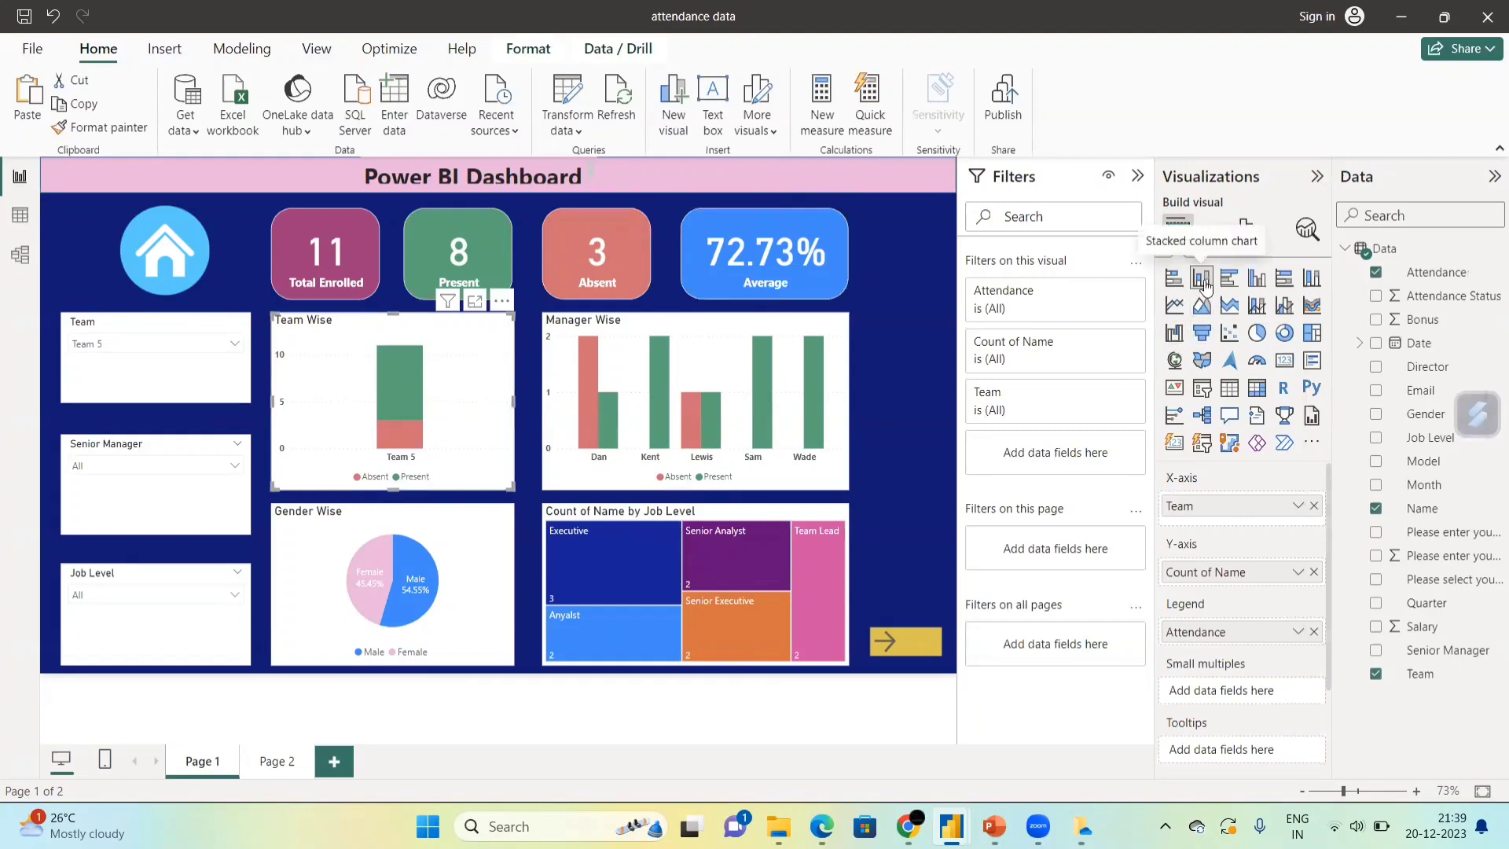
{"action": "scroll", "coordinate": [1214, 520], "scroll_direction": "down", "scroll_amount": 1}
{"action": "scroll", "coordinate": [1214, 520], "scroll_direction": "up", "scroll_amount": 1}
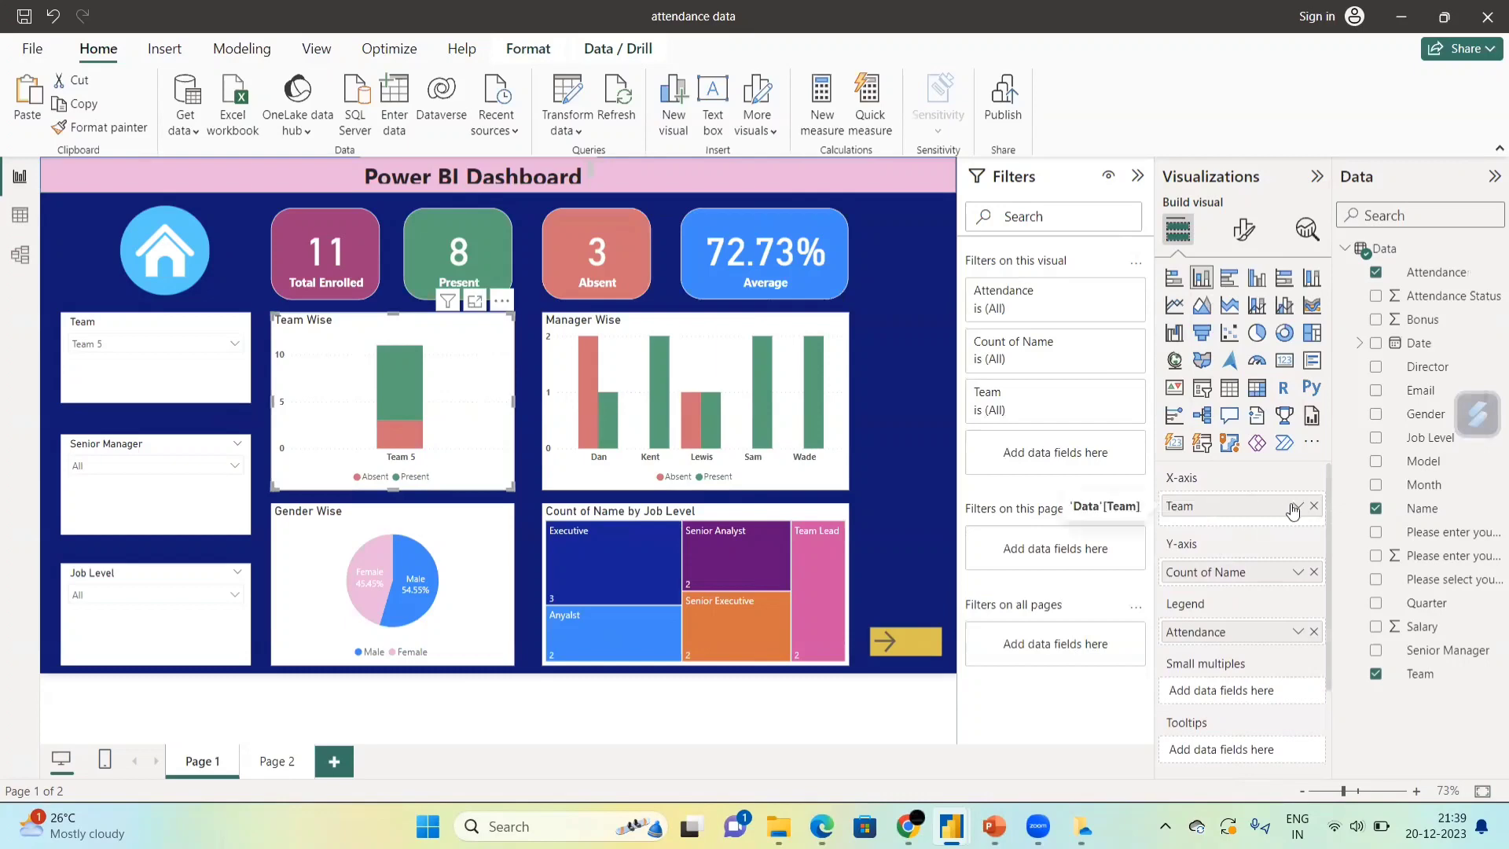
{"action": "left_click", "coordinate": [1298, 574]}
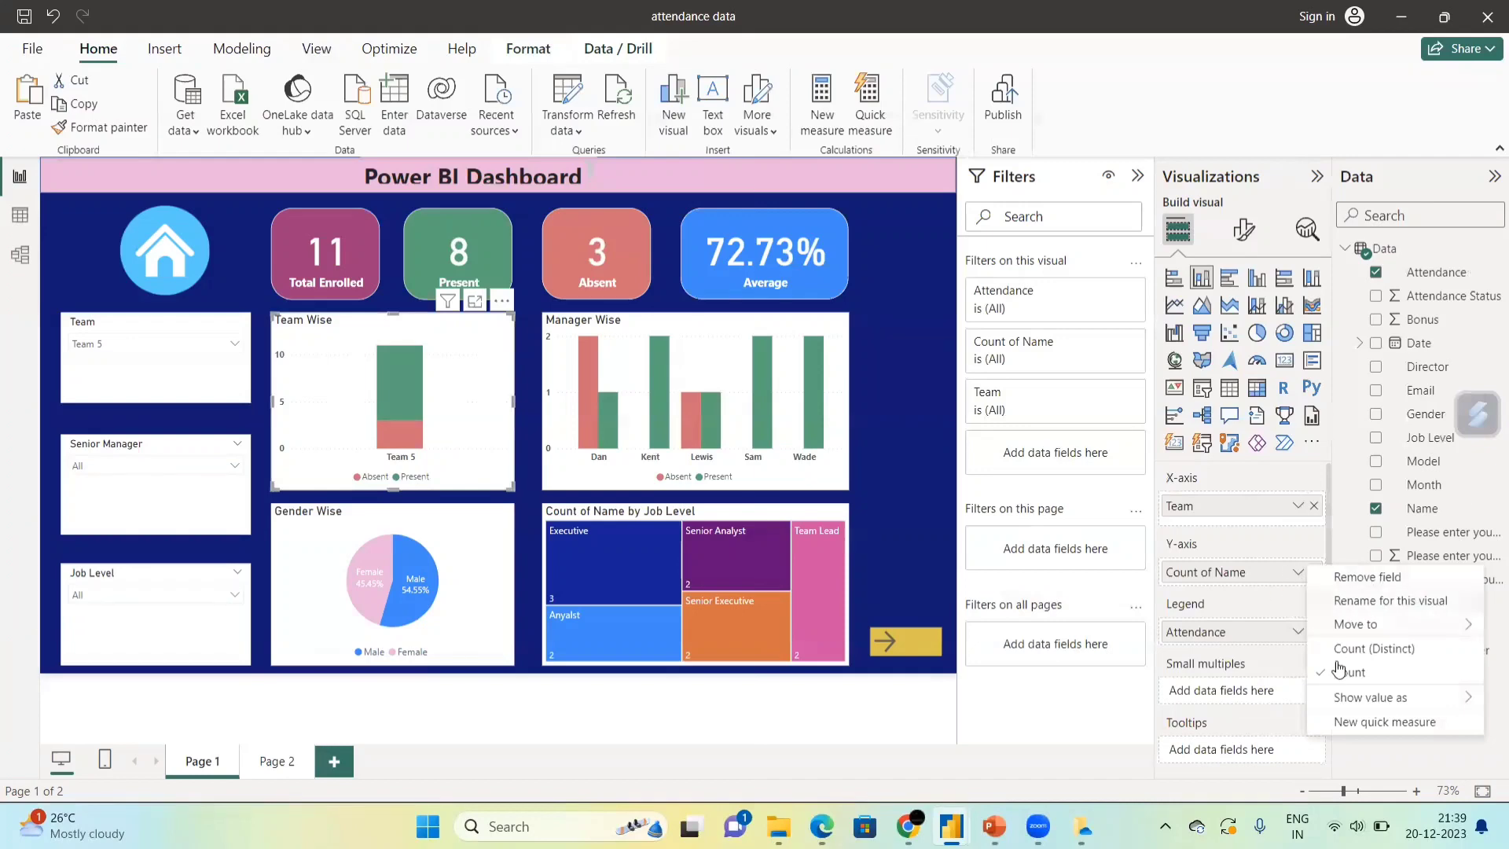
{"action": "left_click", "coordinate": [1254, 581]}
{"action": "scroll", "coordinate": [1230, 581], "scroll_direction": "down", "scroll_amount": 2}
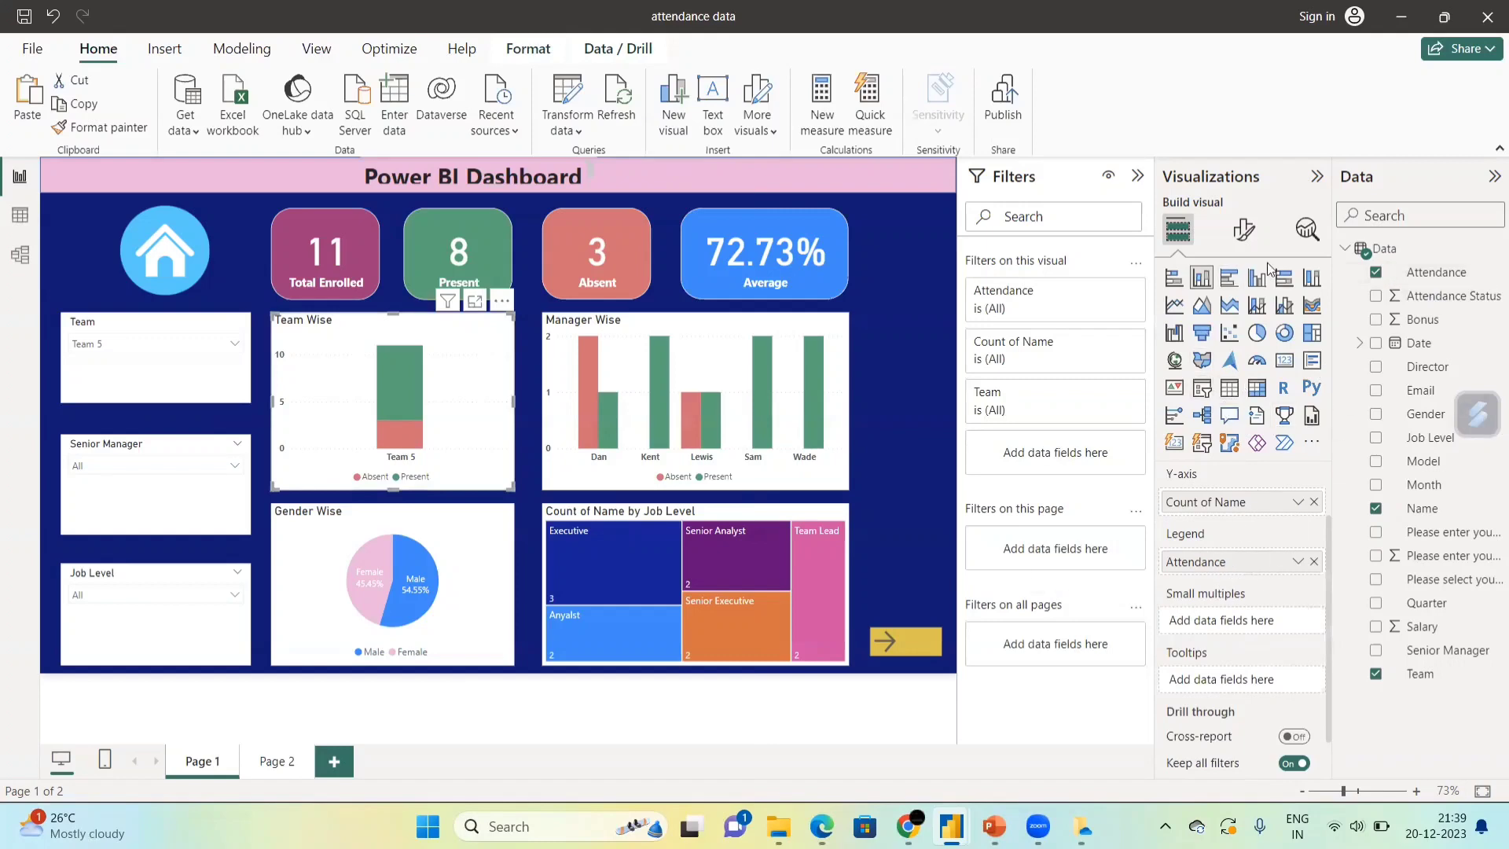
Inspect the fields used by the Manager Wise column chart and the Gender Wise pie chart.
{"action": "left_click", "coordinate": [814, 465]}
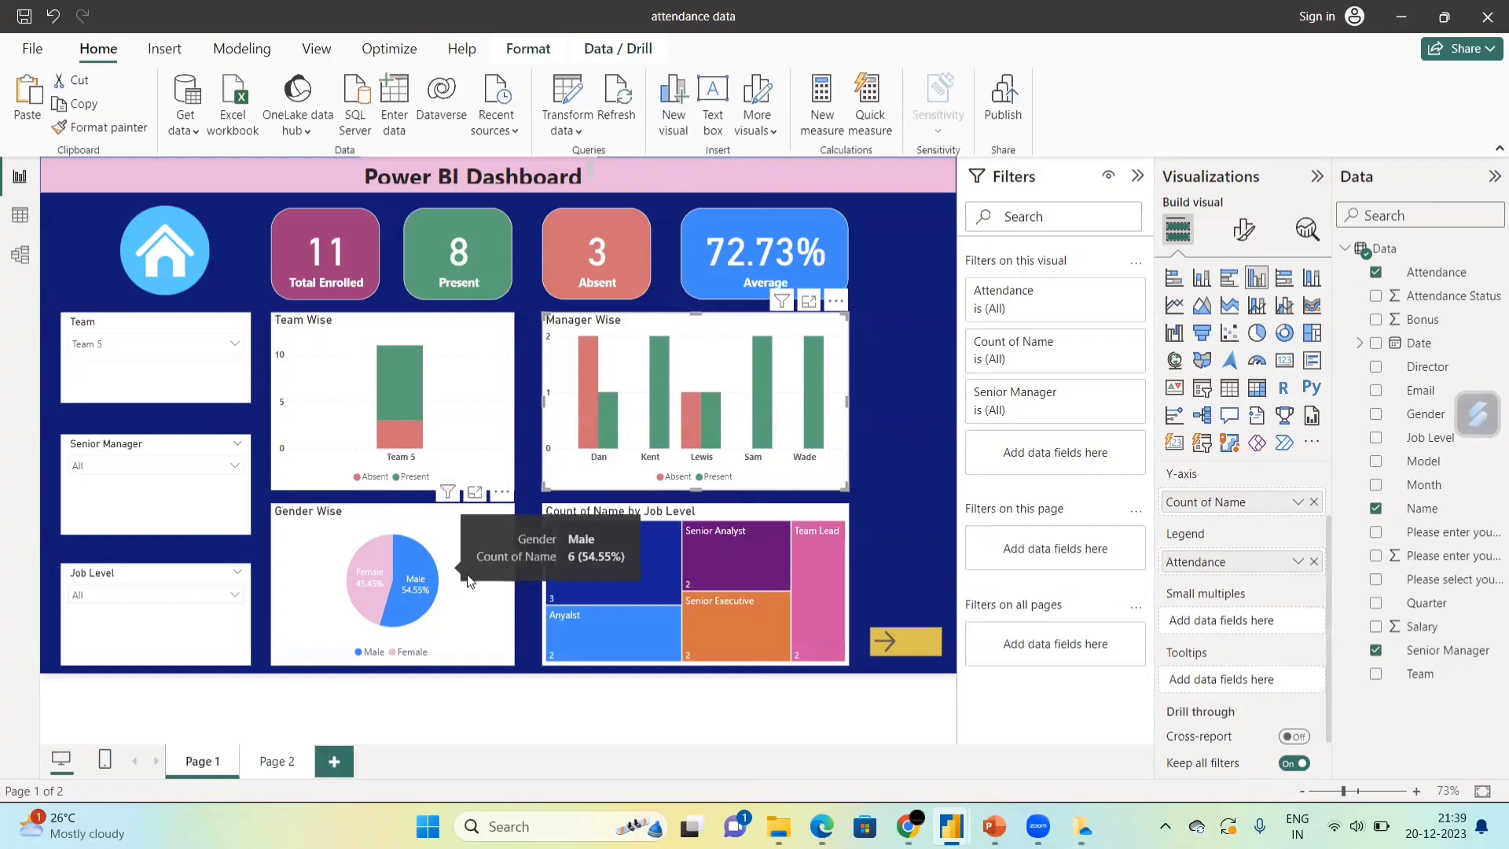
{"action": "left_click", "coordinate": [464, 576]}
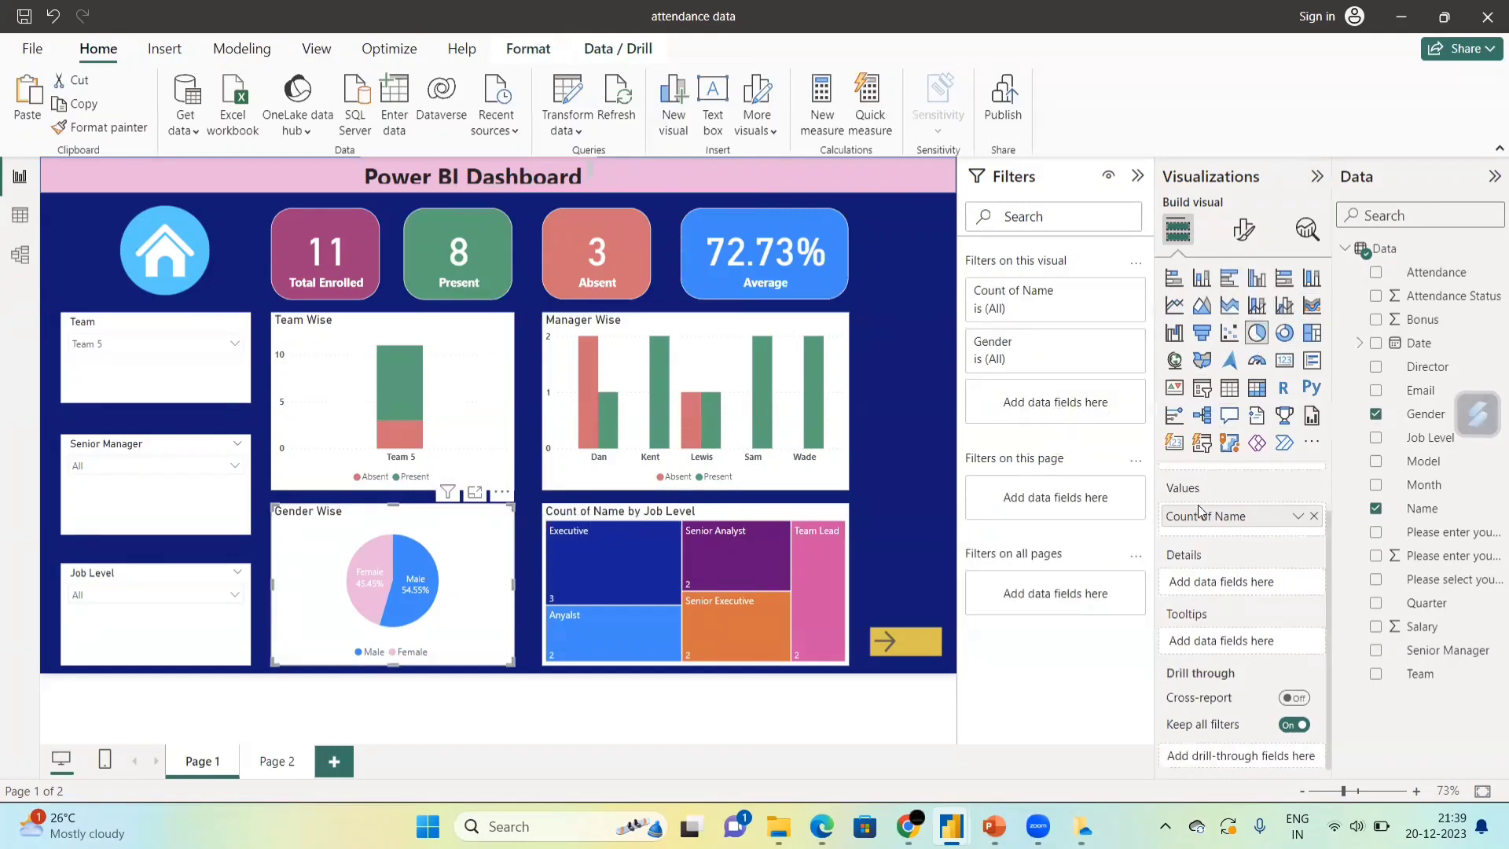
{"action": "scroll", "coordinate": [1208, 525], "scroll_direction": "up", "scroll_amount": 1}
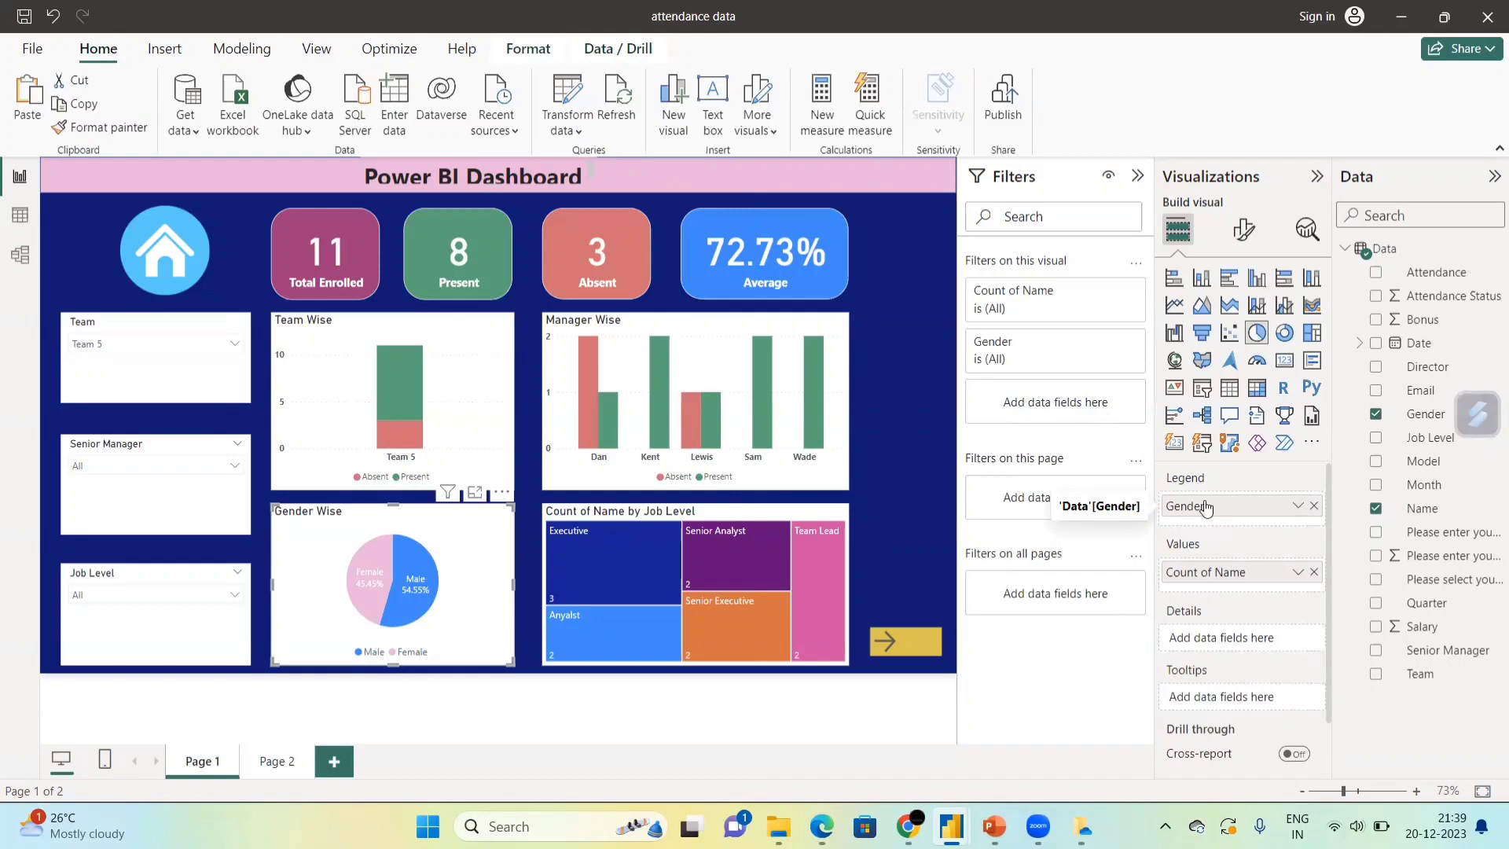
Examine the job level treemap's fields and cross-filter the dashboard by Senior Executive, Team Lead and Executive.
{"action": "mouse_move", "coordinate": [610, 561]}
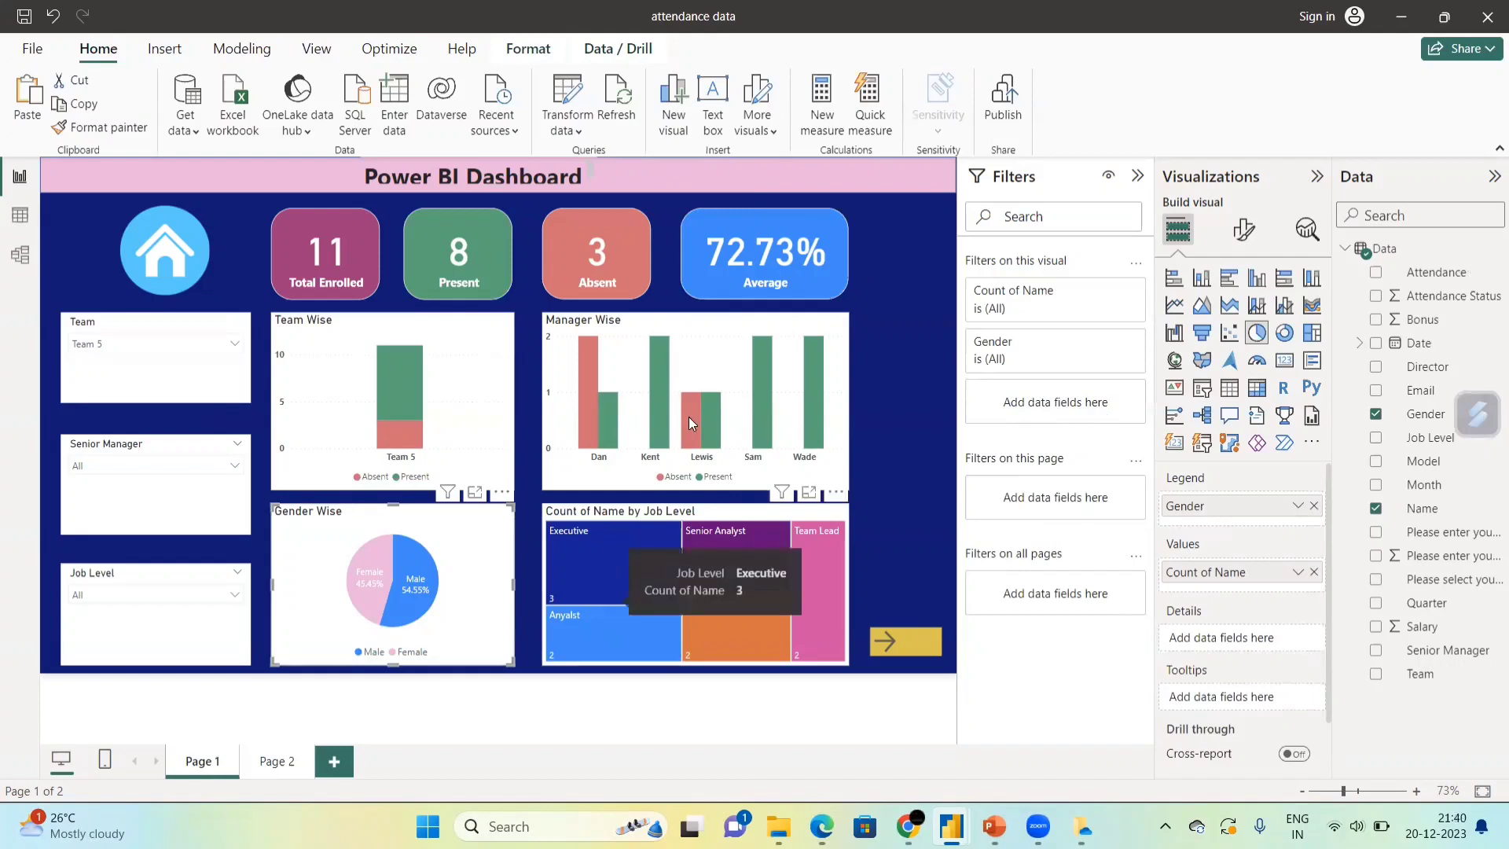
{"action": "mouse_move", "coordinate": [813, 588]}
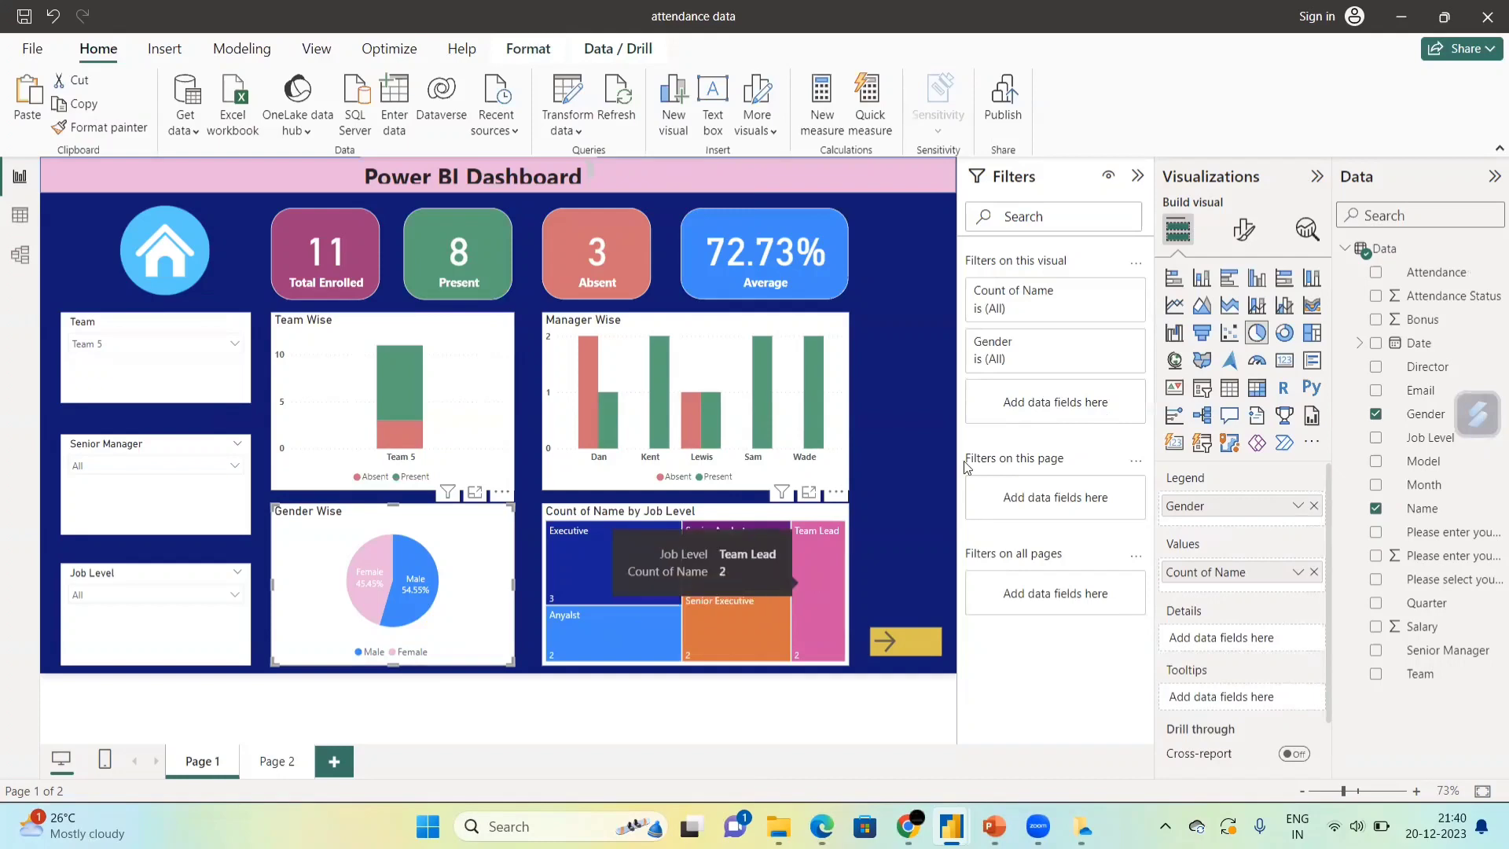
{"action": "left_click", "coordinate": [722, 513]}
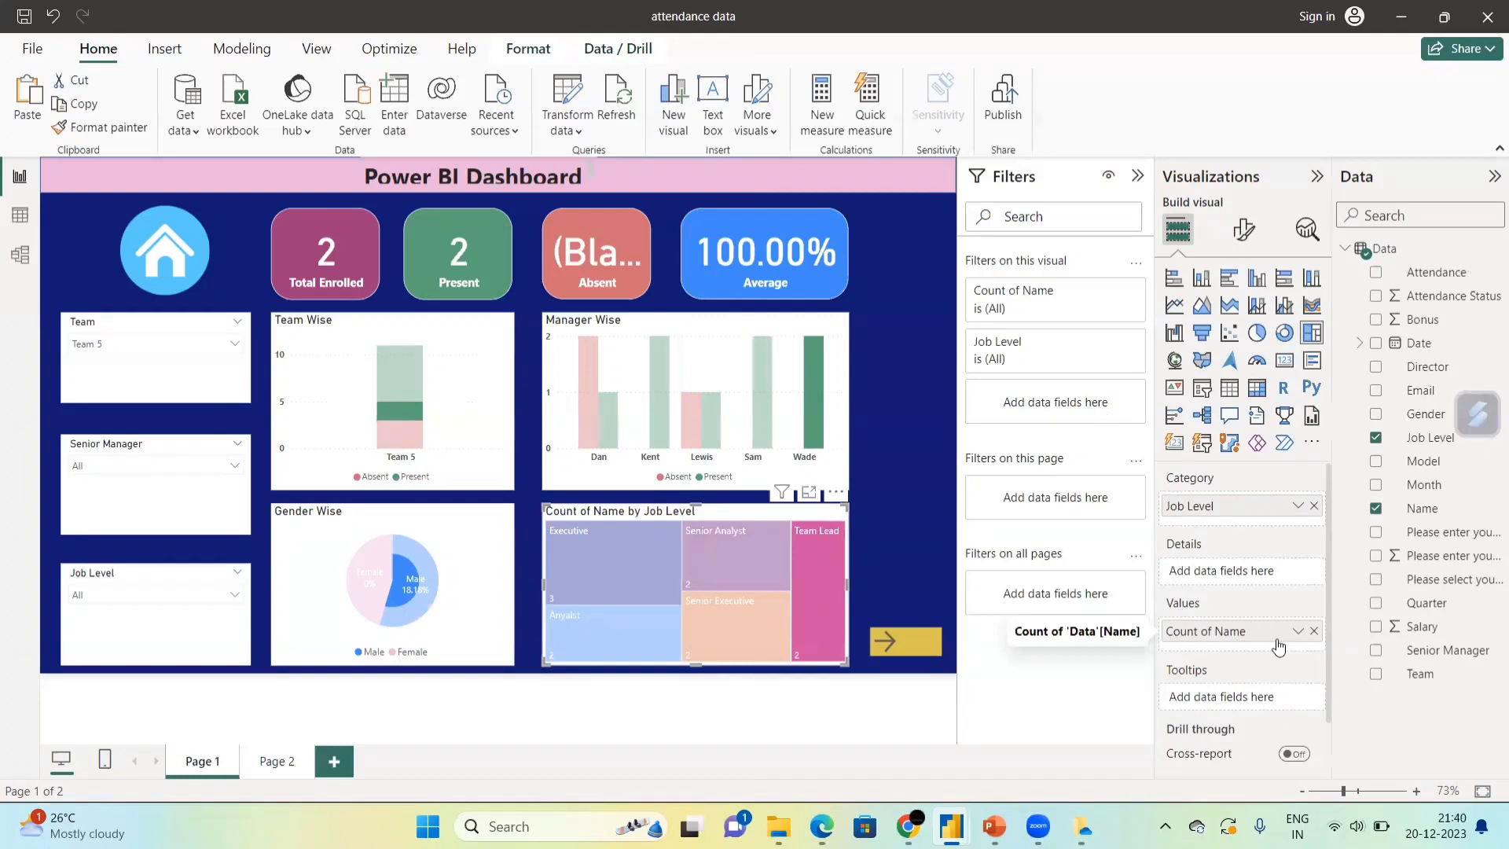
{"action": "left_click", "coordinate": [631, 576]}
{"action": "left_click", "coordinate": [731, 623]}
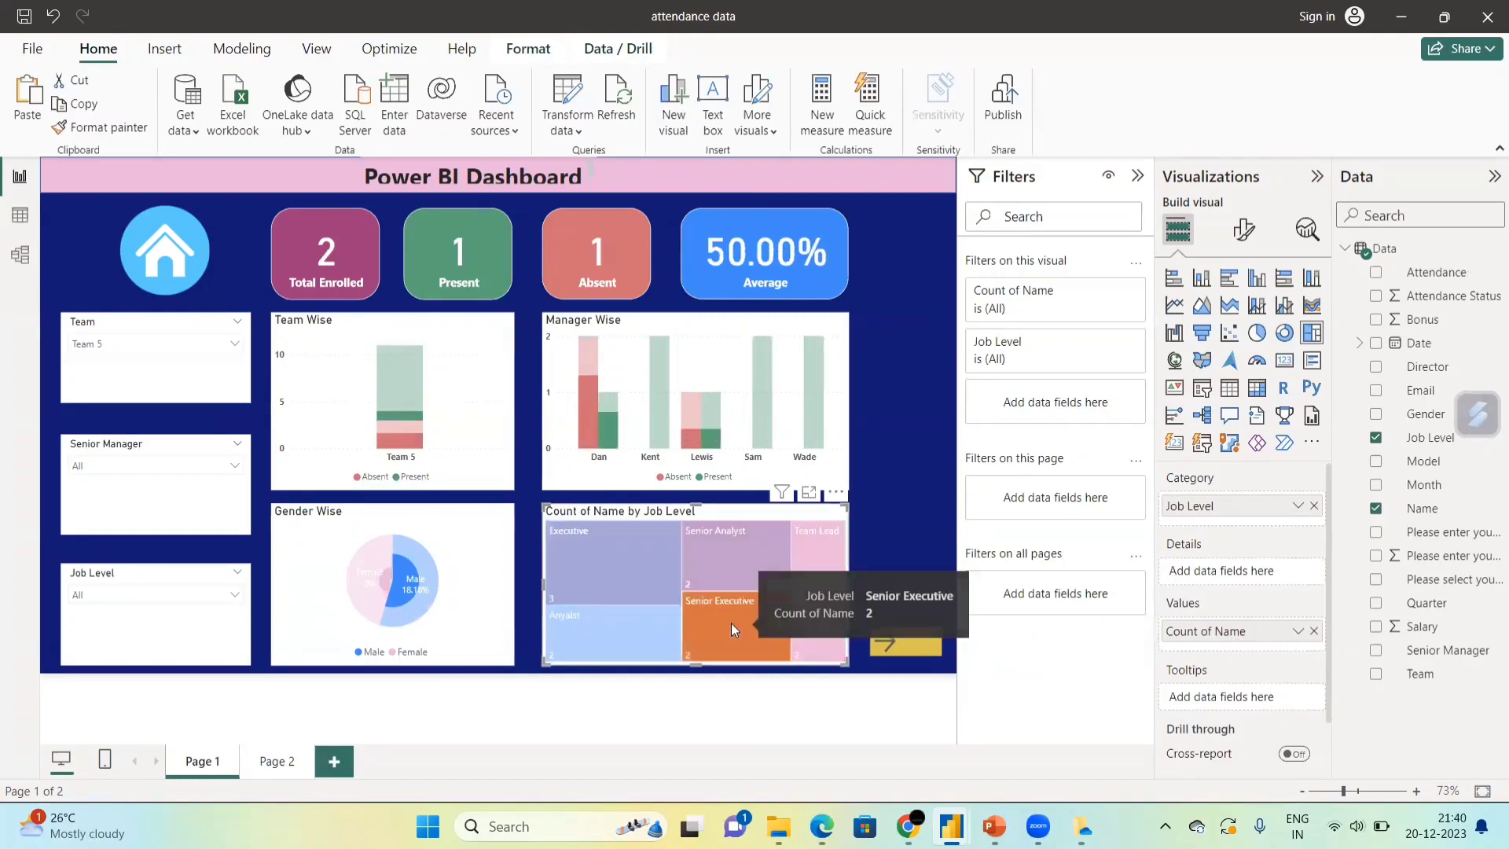
{"action": "left_click", "coordinate": [830, 550]}
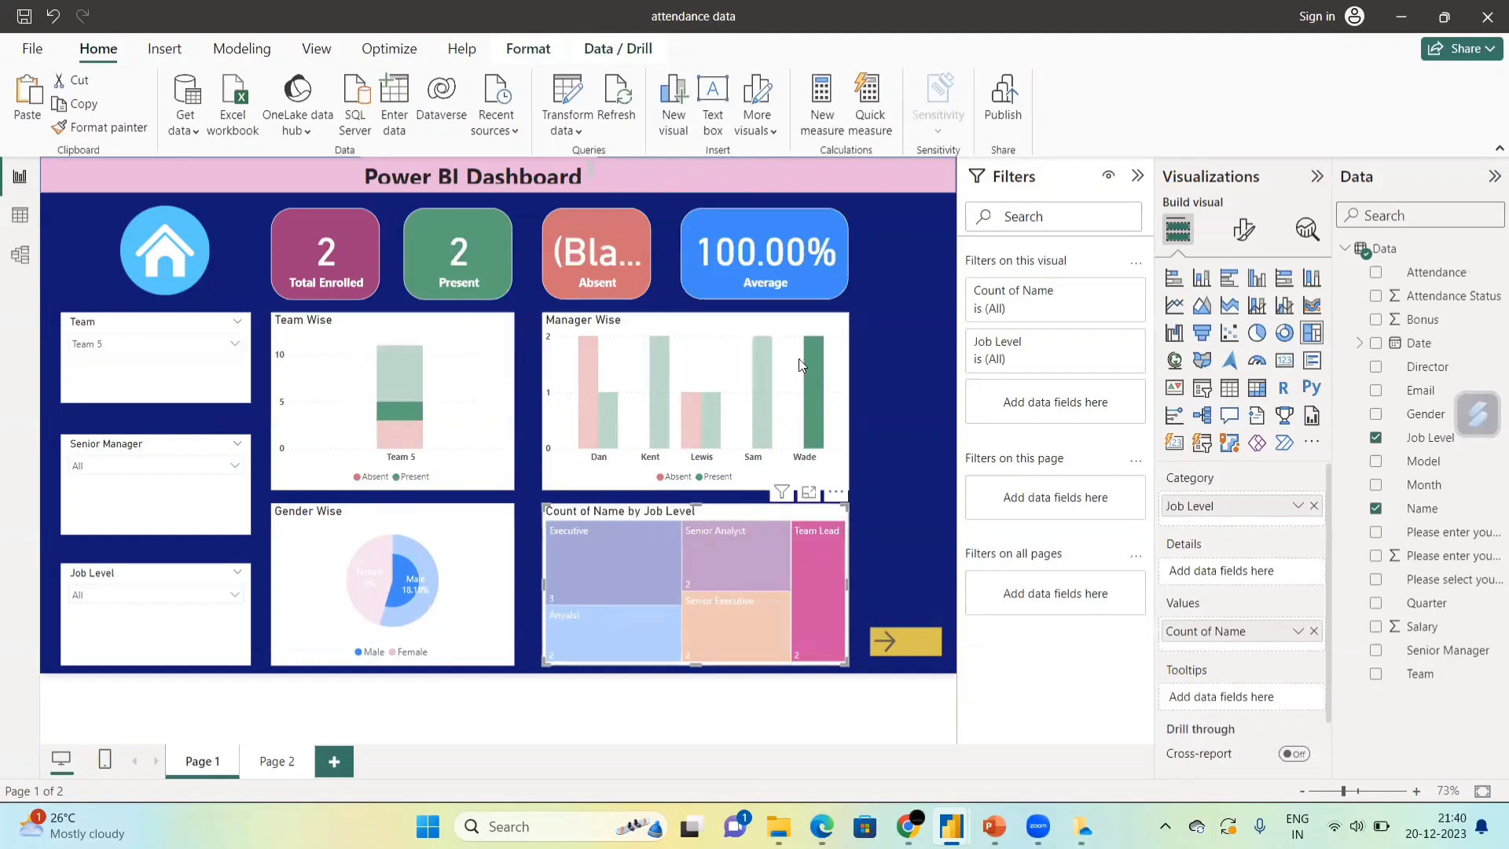
{"action": "left_click", "coordinate": [597, 579]}
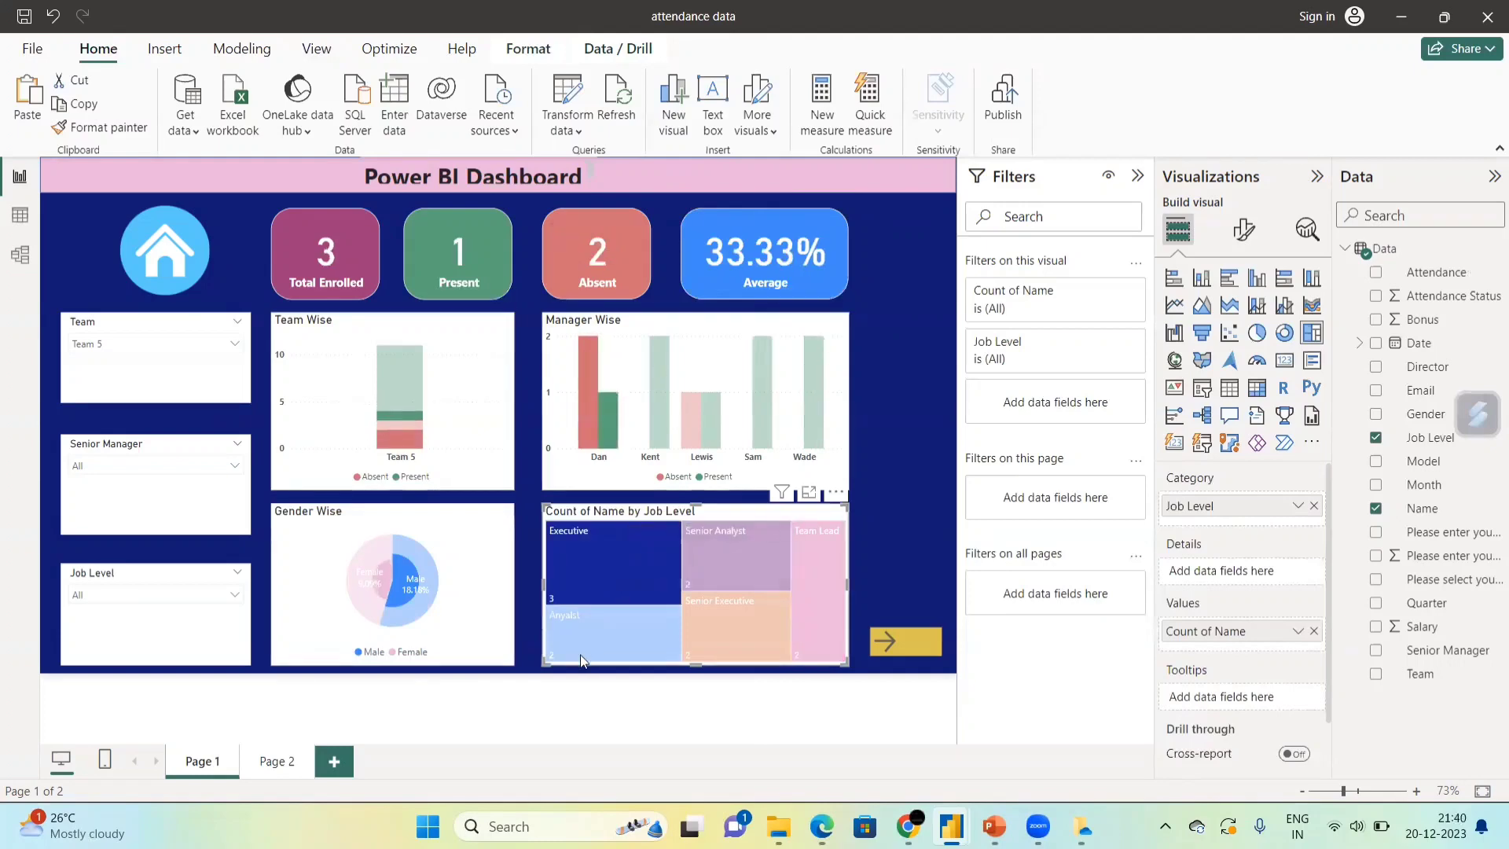
Examine the field behind the Team slicer and its list of selectable teams.
{"action": "left_click", "coordinate": [198, 347]}
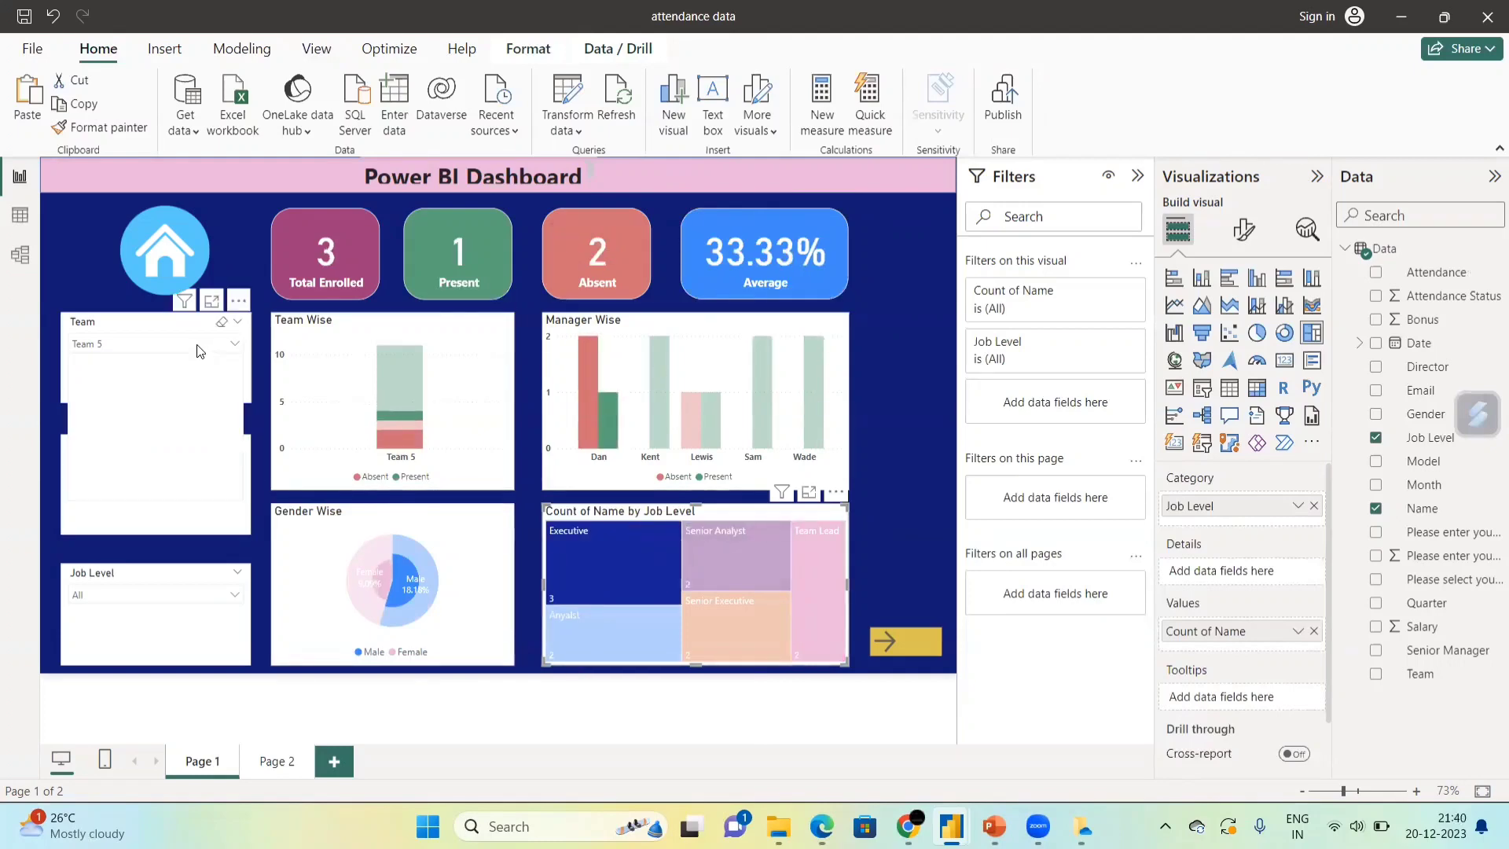
{"action": "left_click", "coordinate": [153, 329]}
{"action": "left_click", "coordinate": [153, 328]}
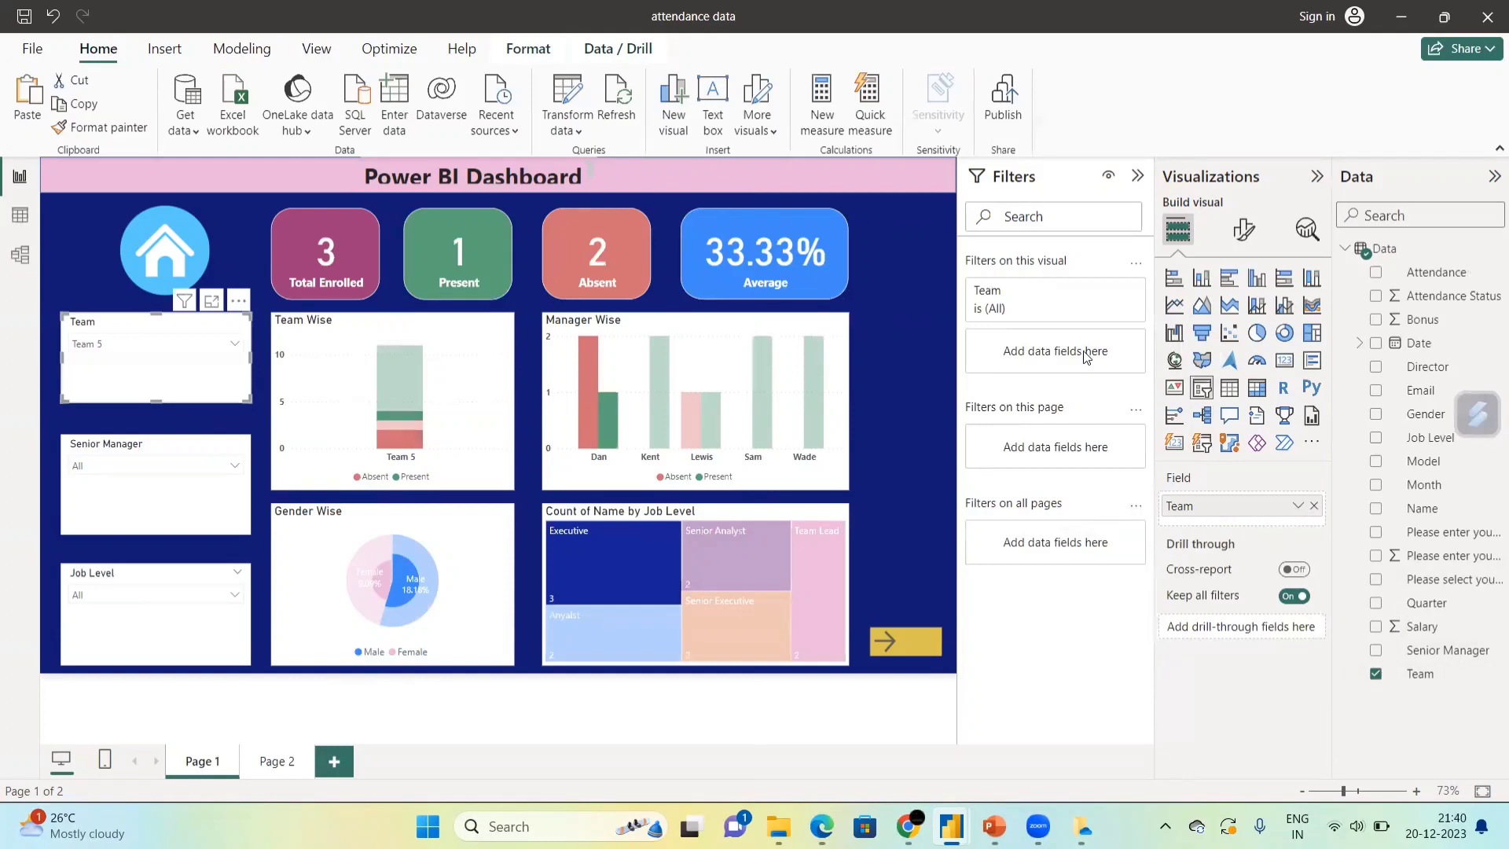
{"action": "left_click", "coordinate": [153, 346]}
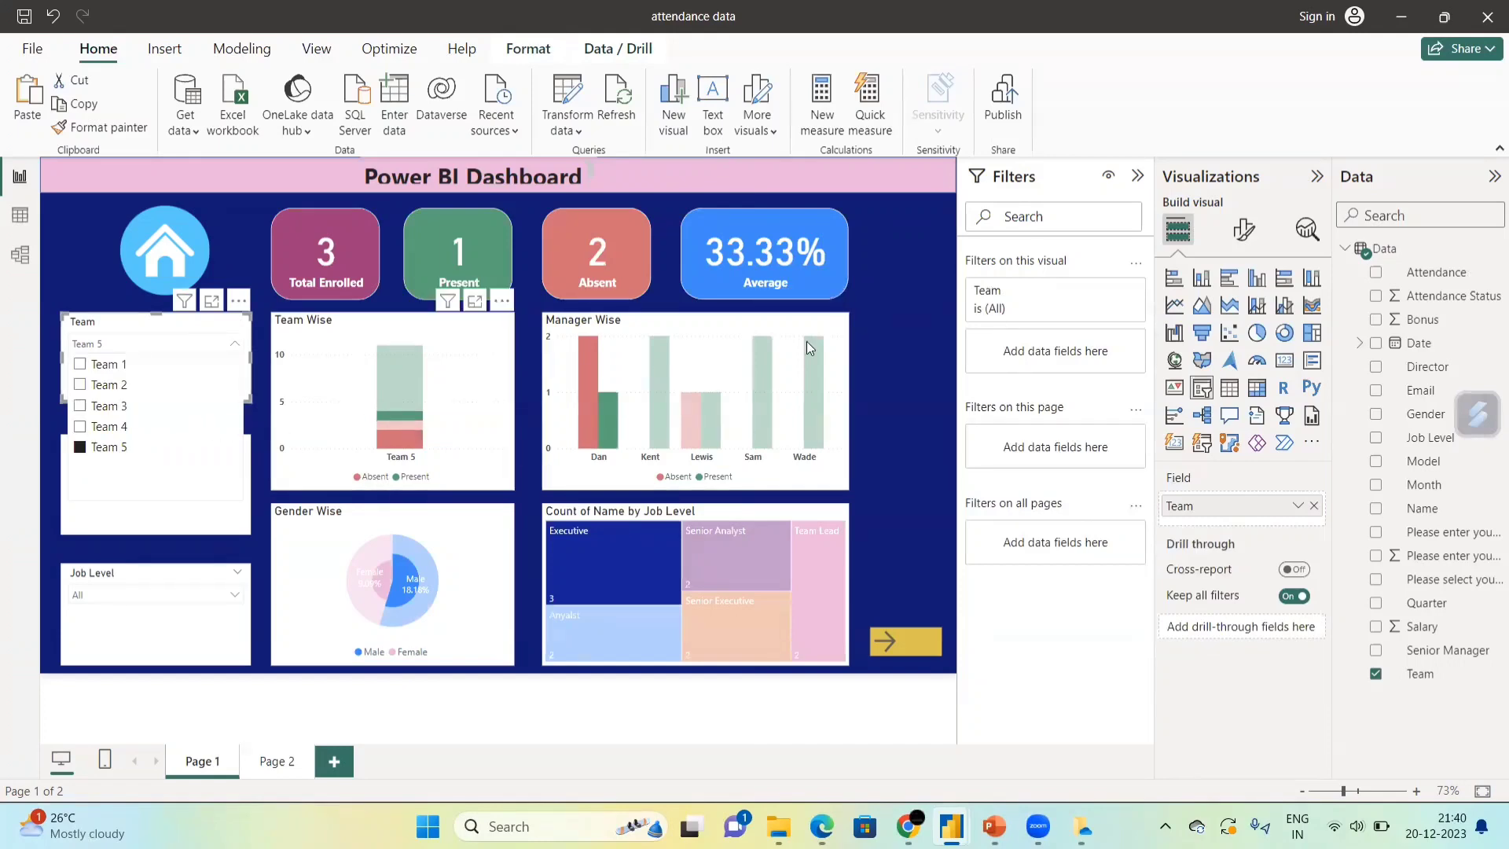
Inspect the style choices in the Team slicer's settings, keeping Dropdown.
{"action": "left_click", "coordinate": [1243, 229]}
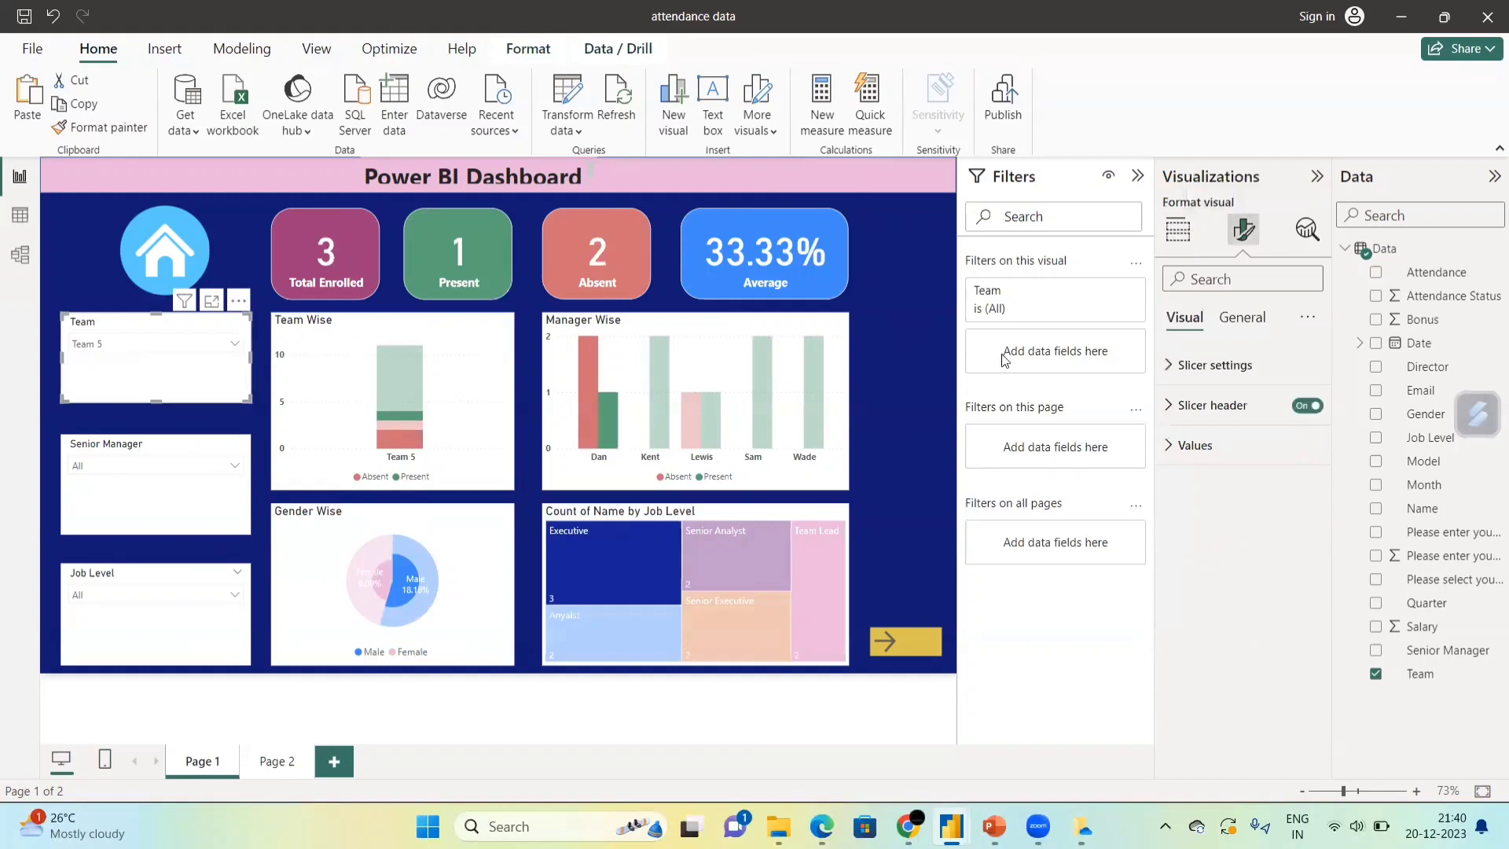
{"action": "left_click", "coordinate": [1168, 370]}
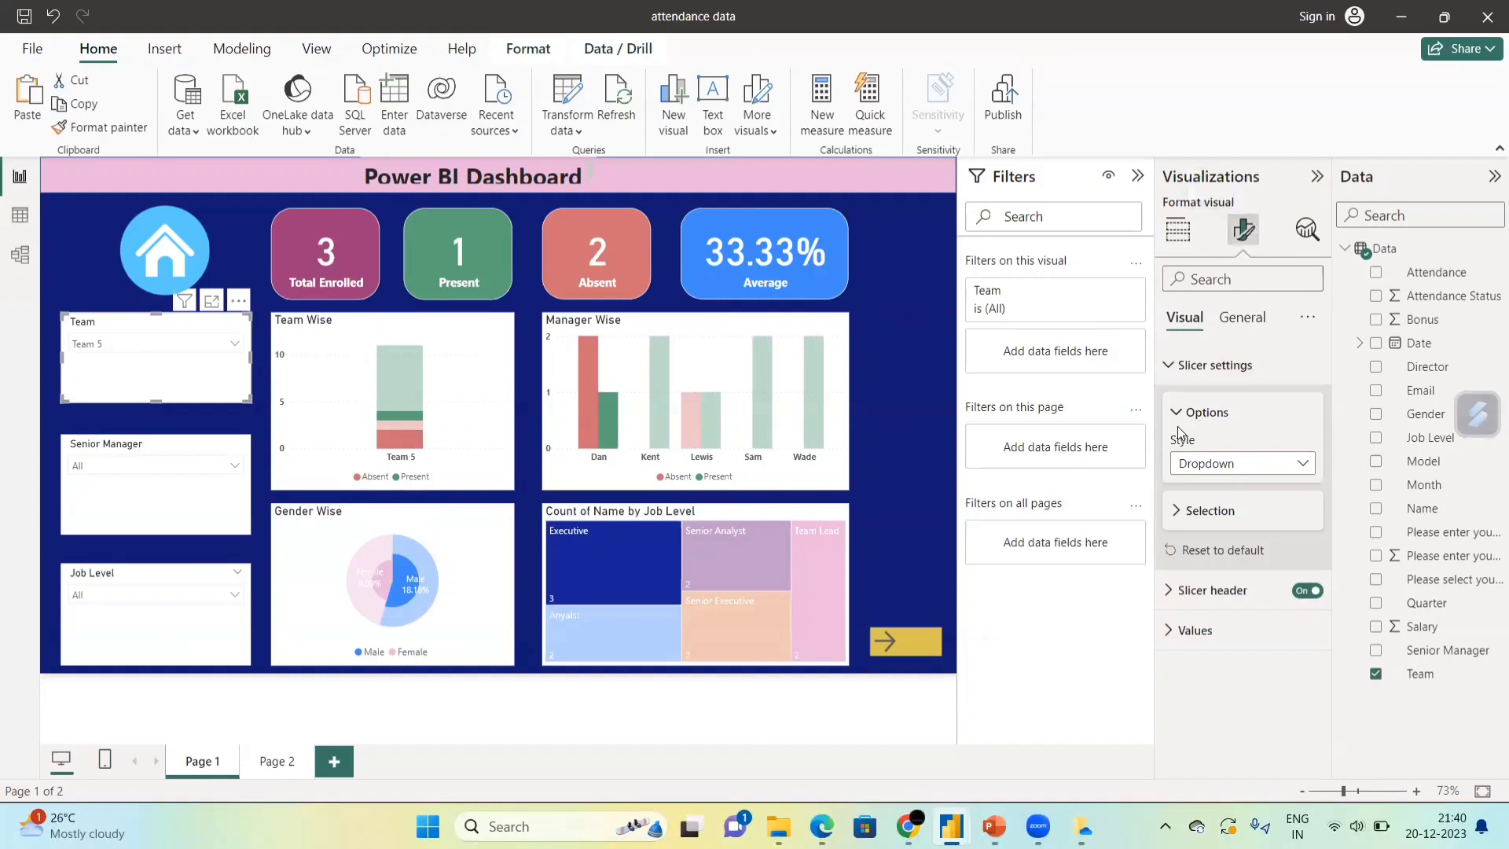
{"action": "left_click", "coordinate": [1204, 467]}
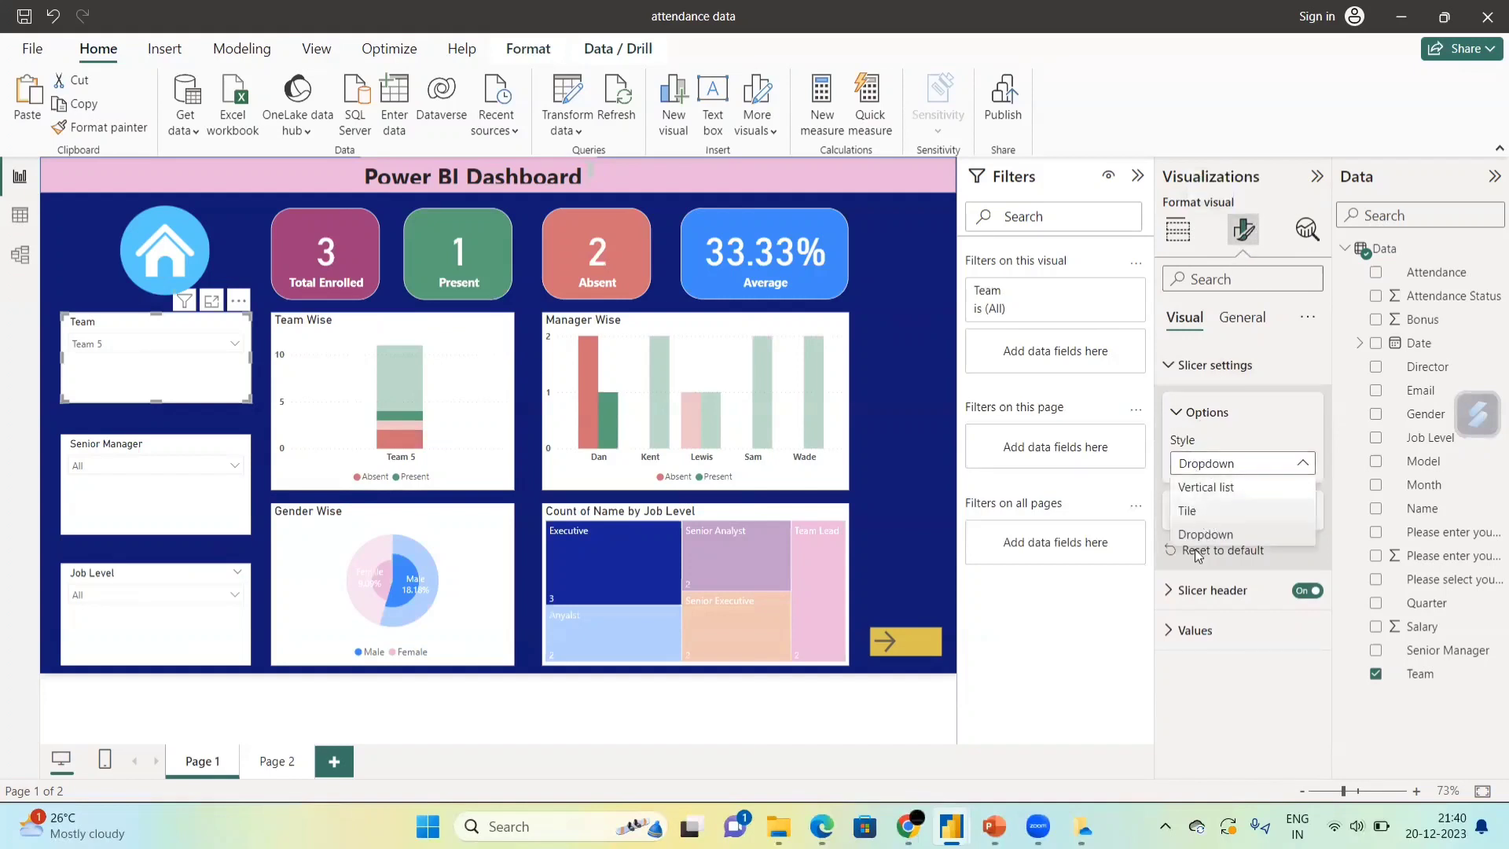
{"action": "left_click", "coordinate": [1200, 685]}
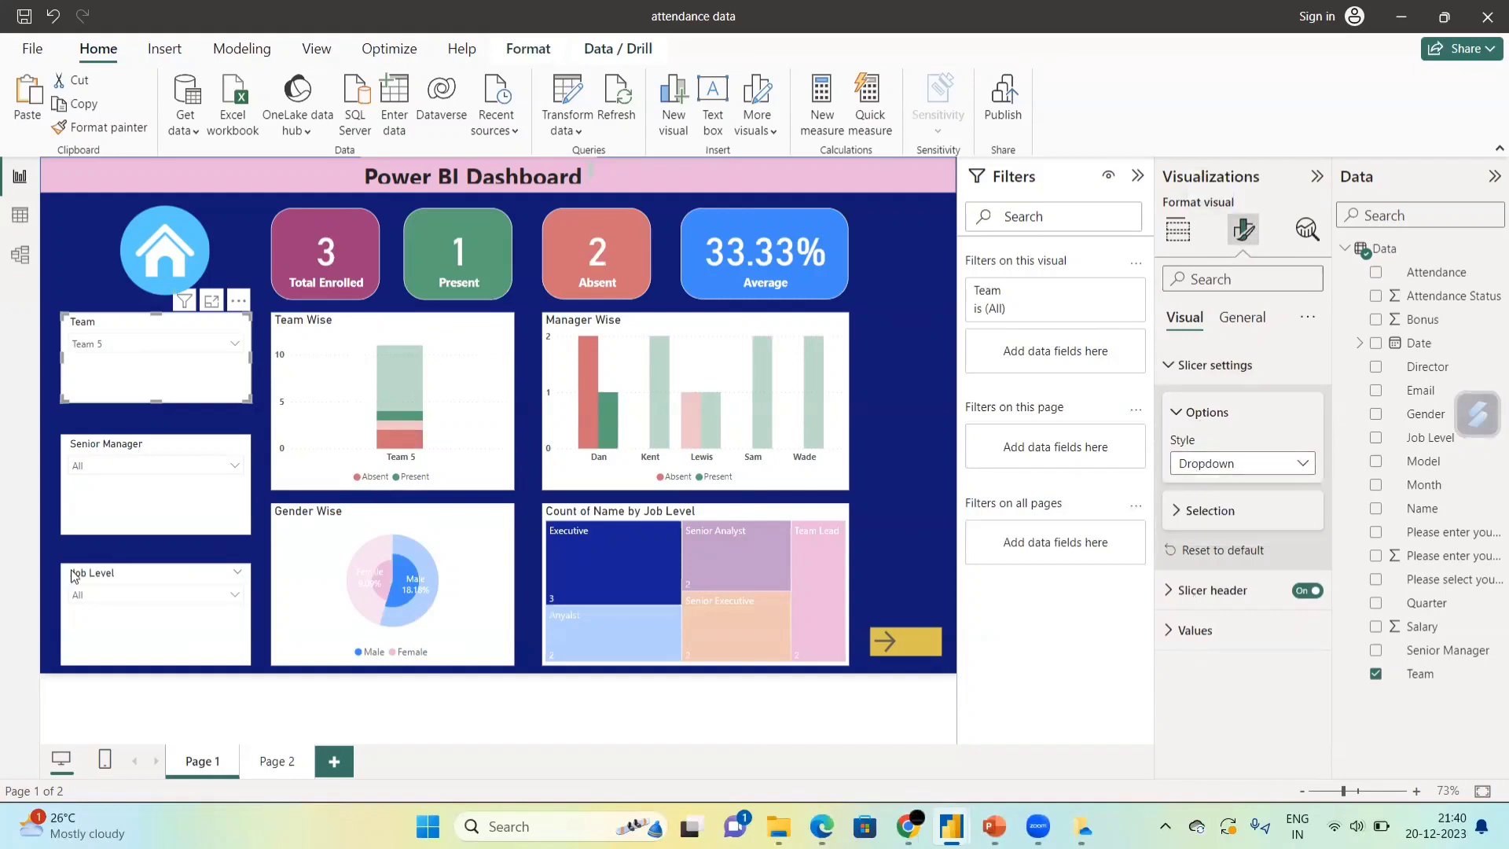
Inspect the fields behind the Senior Manager and Job Level slicers.
{"action": "left_click", "coordinate": [166, 491]}
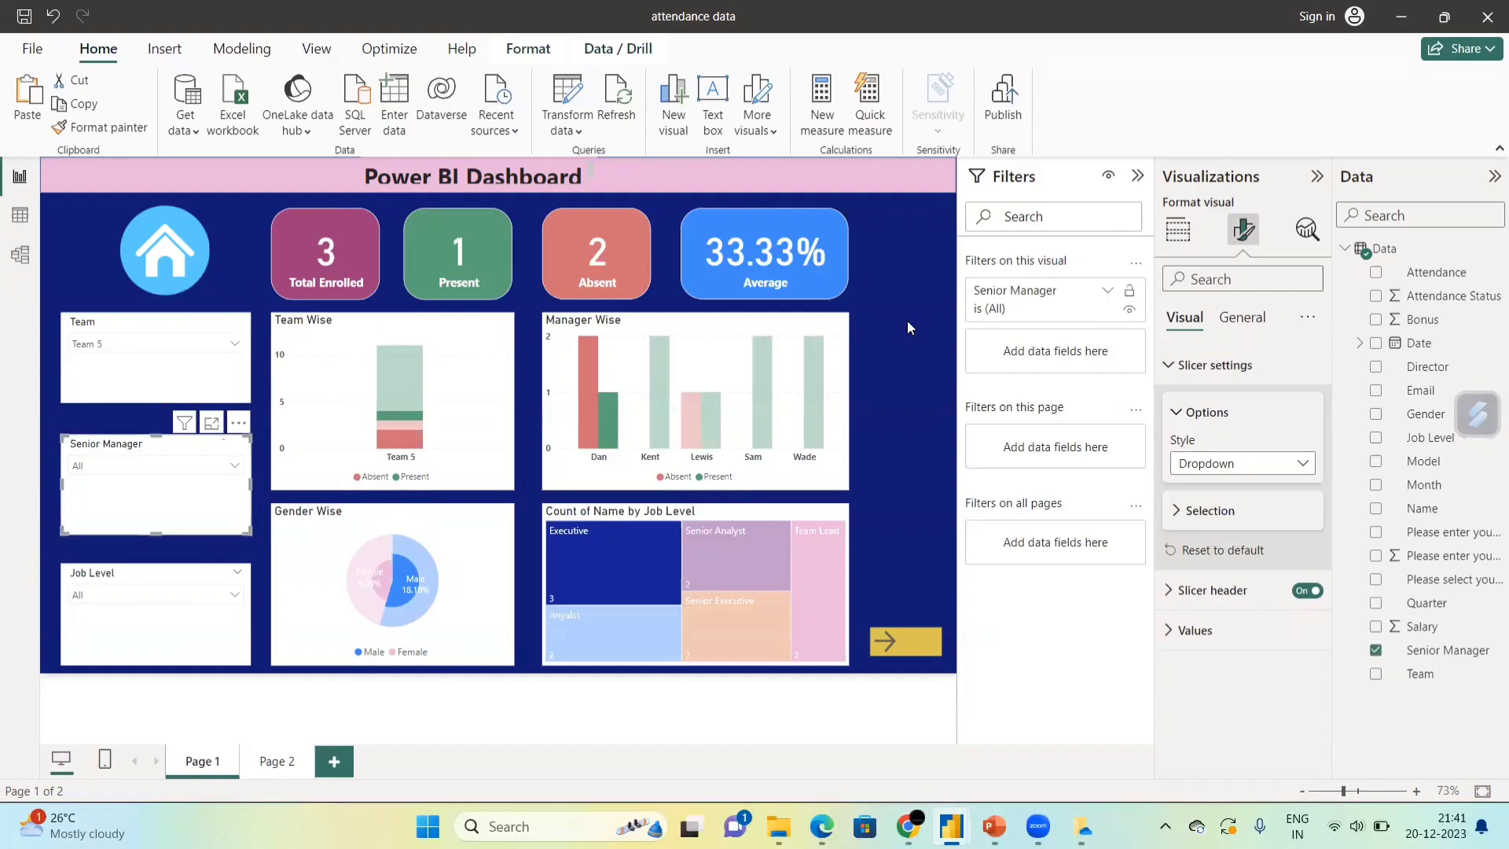
{"action": "left_click", "coordinate": [1177, 234]}
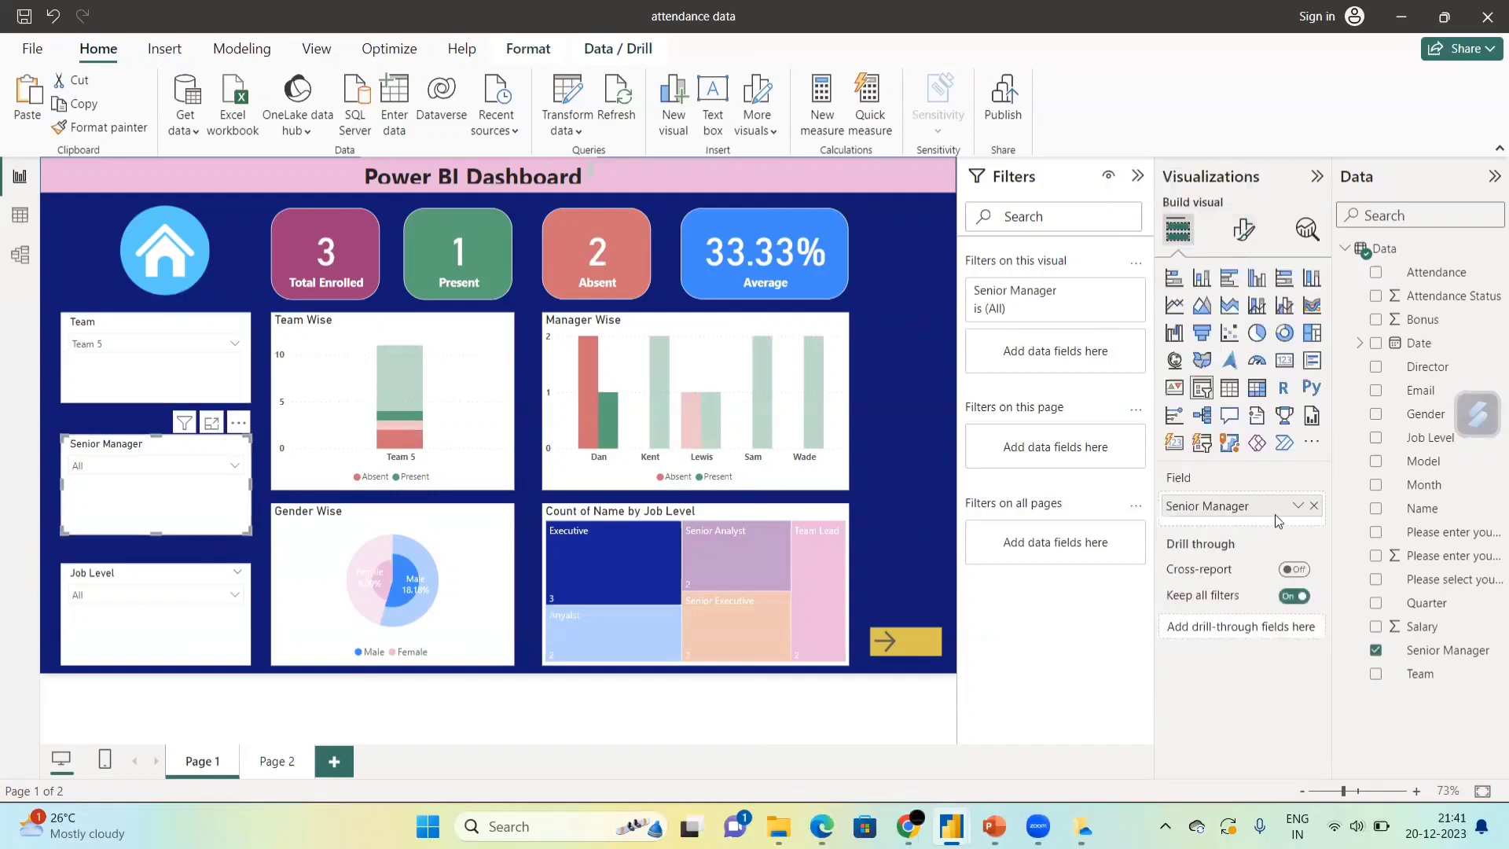
{"action": "left_click", "coordinate": [146, 631]}
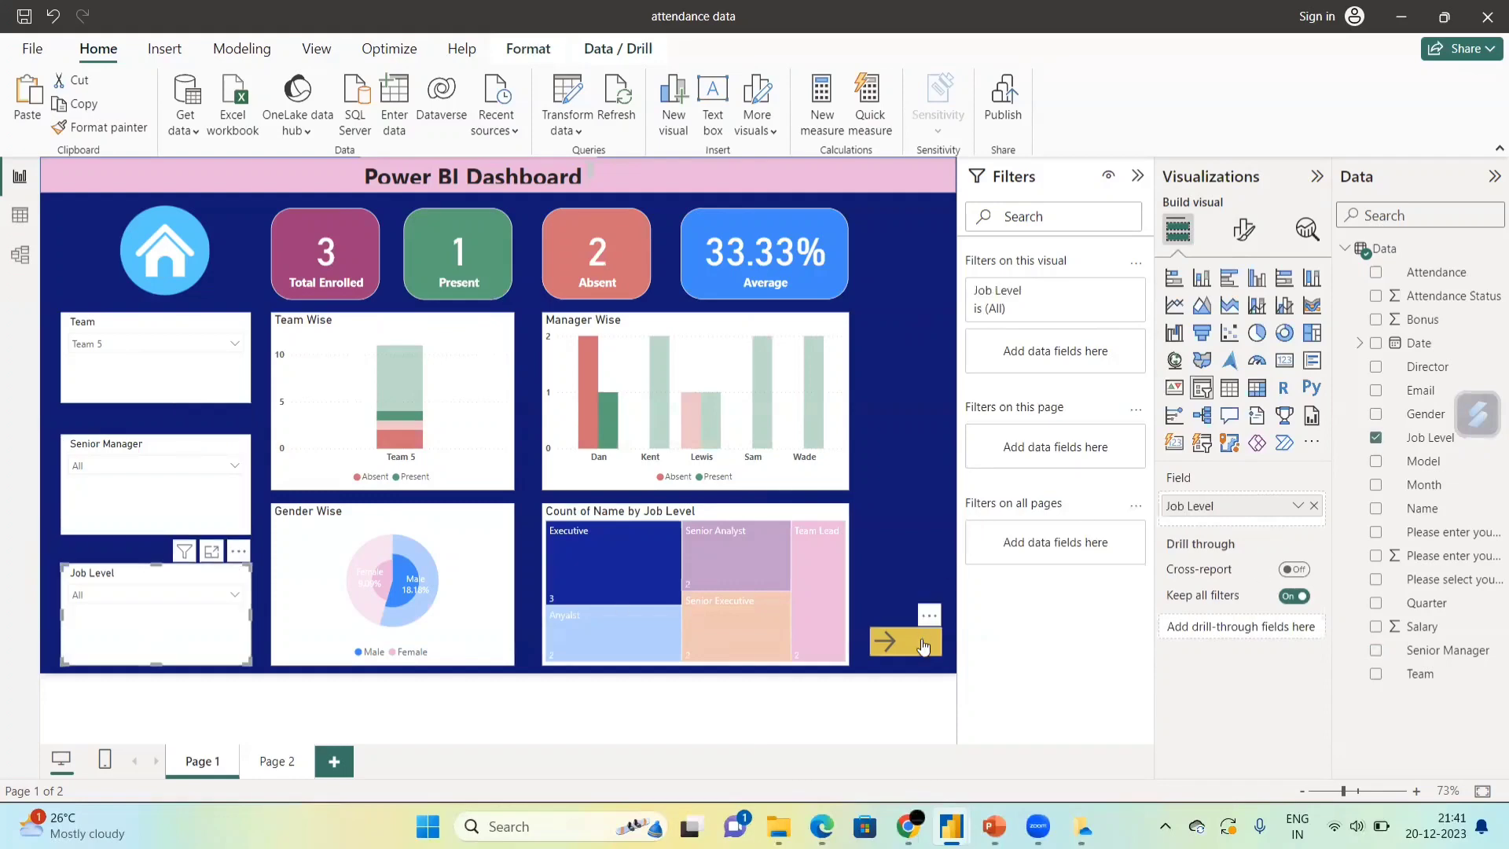
Try out a bookmark navigator by placing it over the Team Wise chart, and delete it.
{"action": "left_click", "coordinate": [923, 646]}
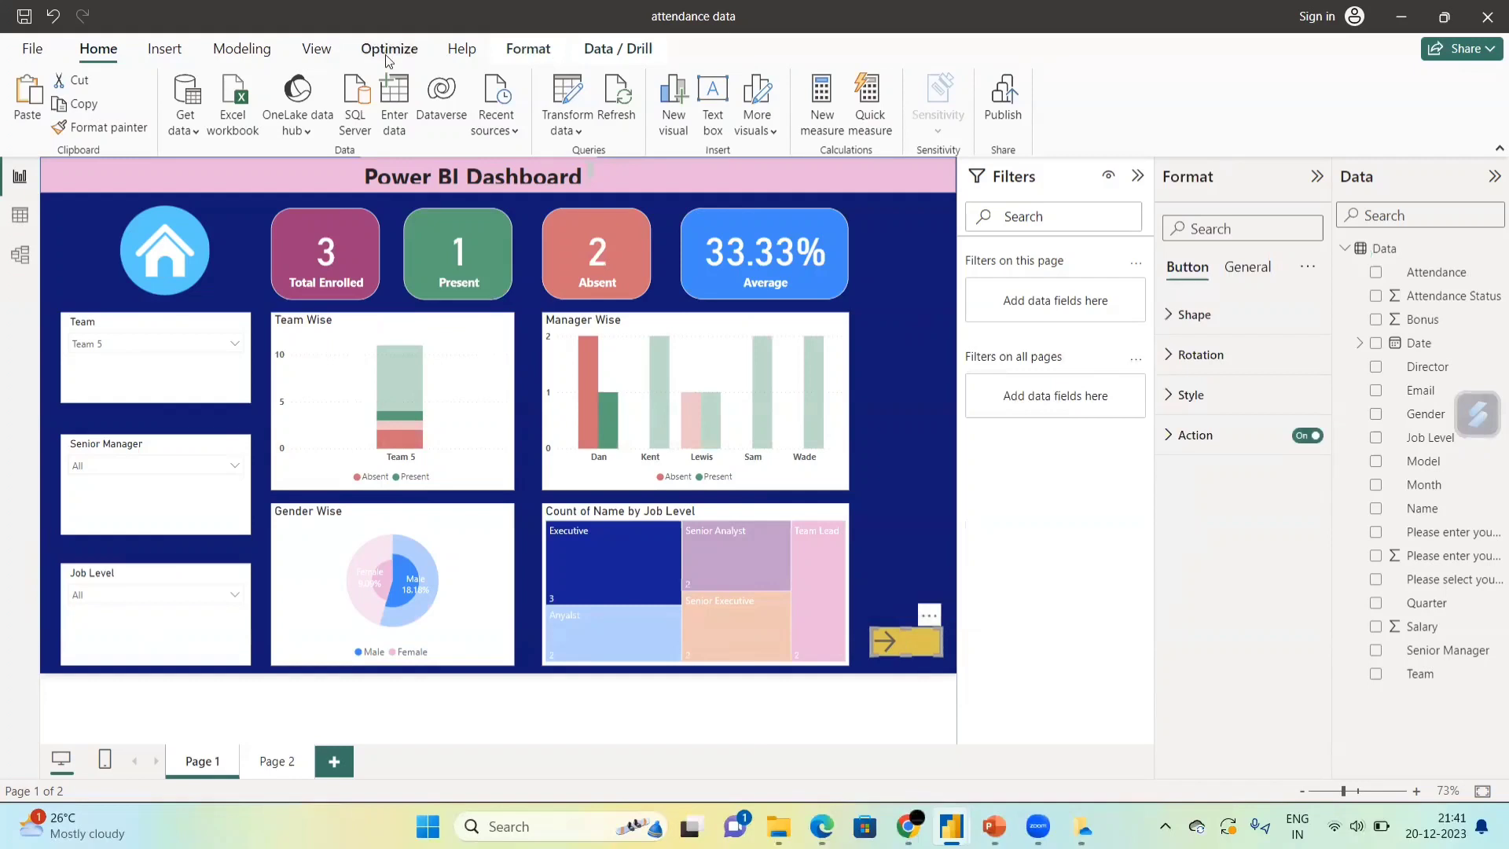
{"action": "left_click", "coordinate": [183, 50]}
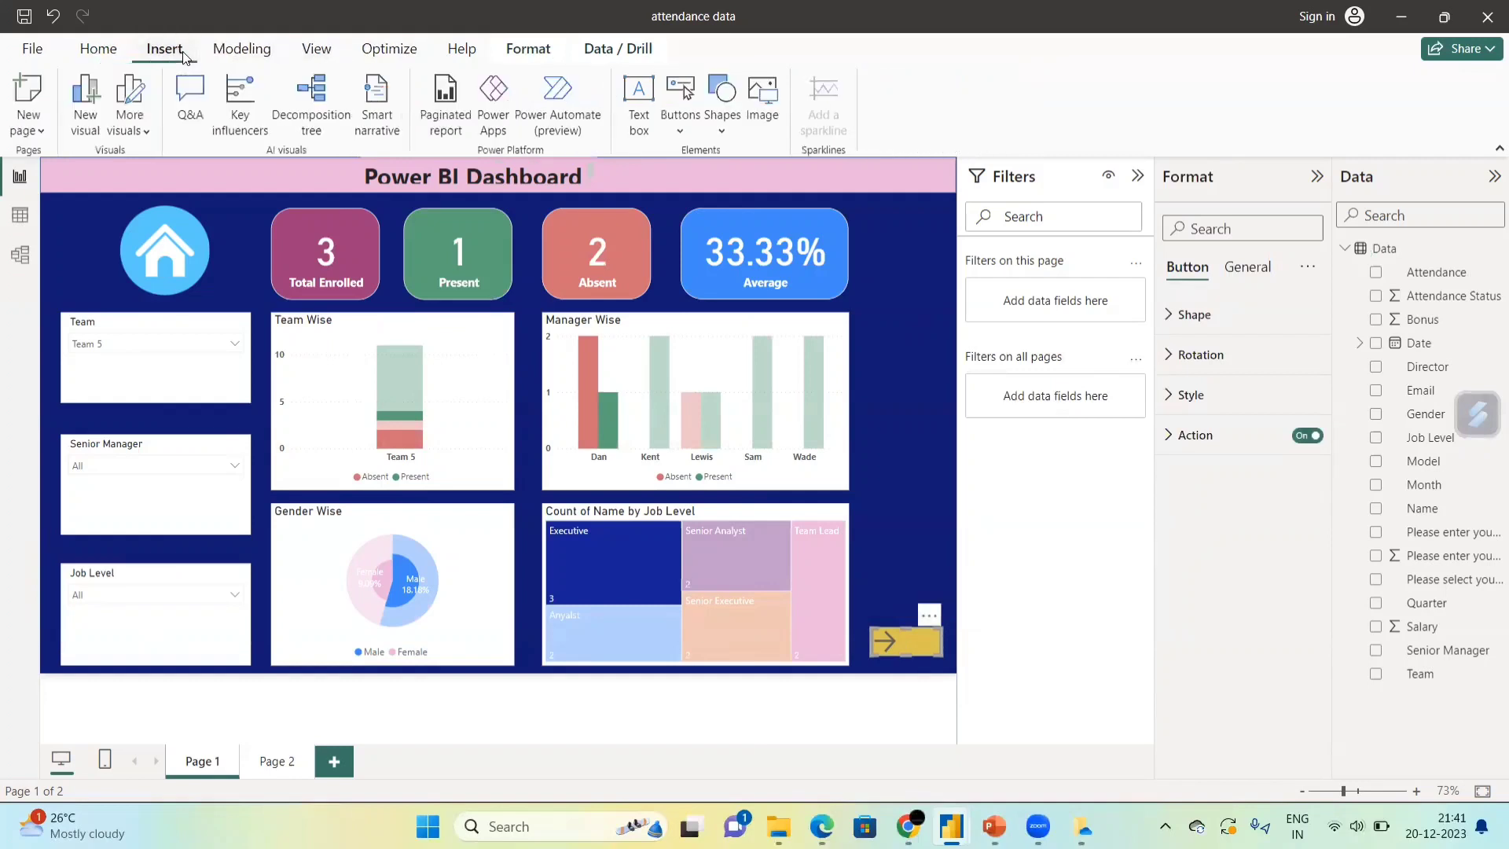
{"action": "left_click", "coordinate": [682, 124]}
{"action": "mouse_move", "coordinate": [769, 517]}
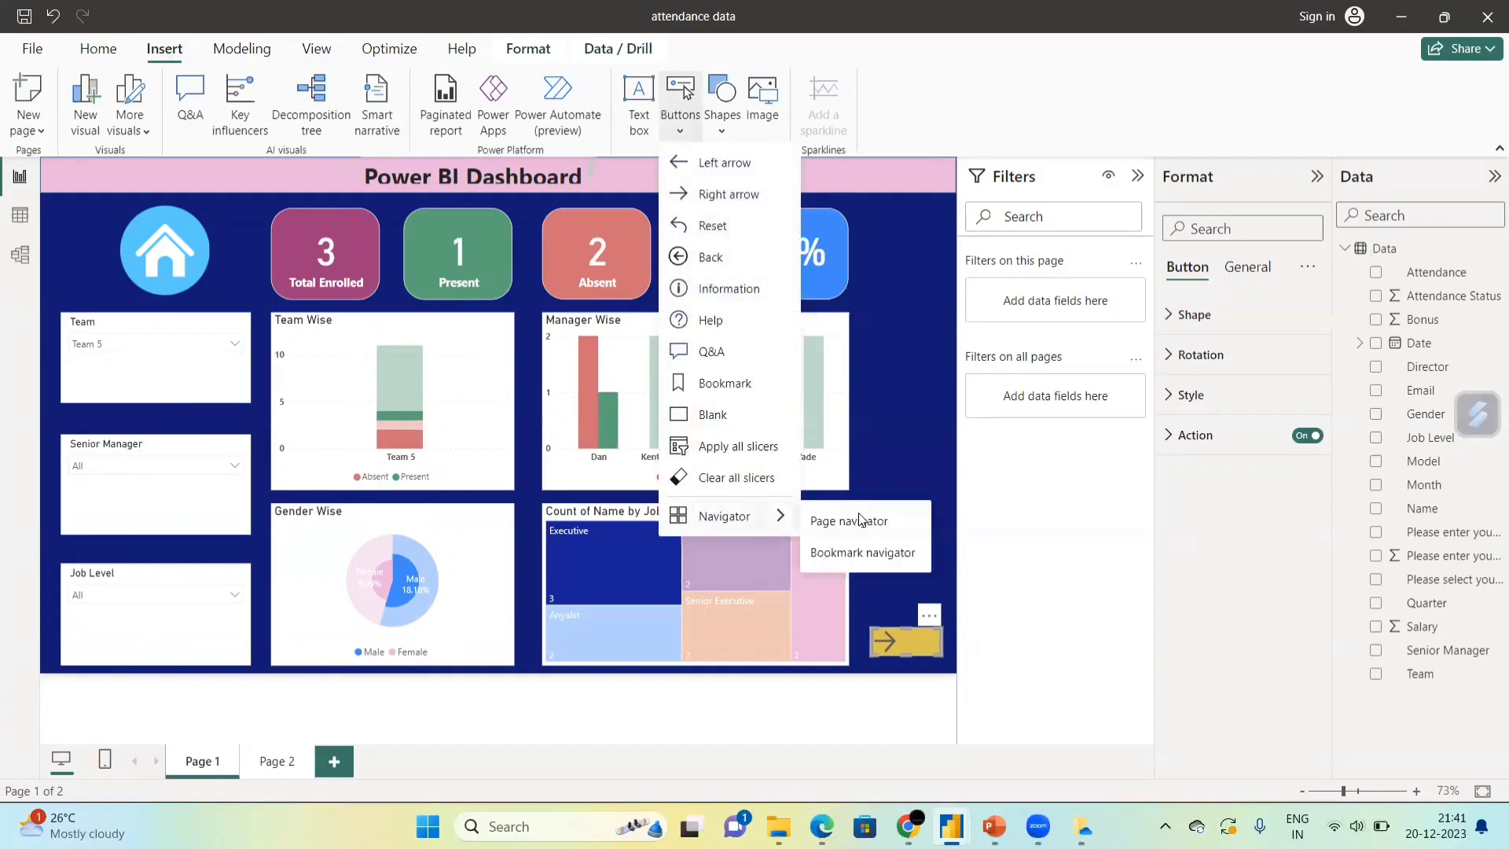
{"action": "left_click", "coordinate": [882, 559]}
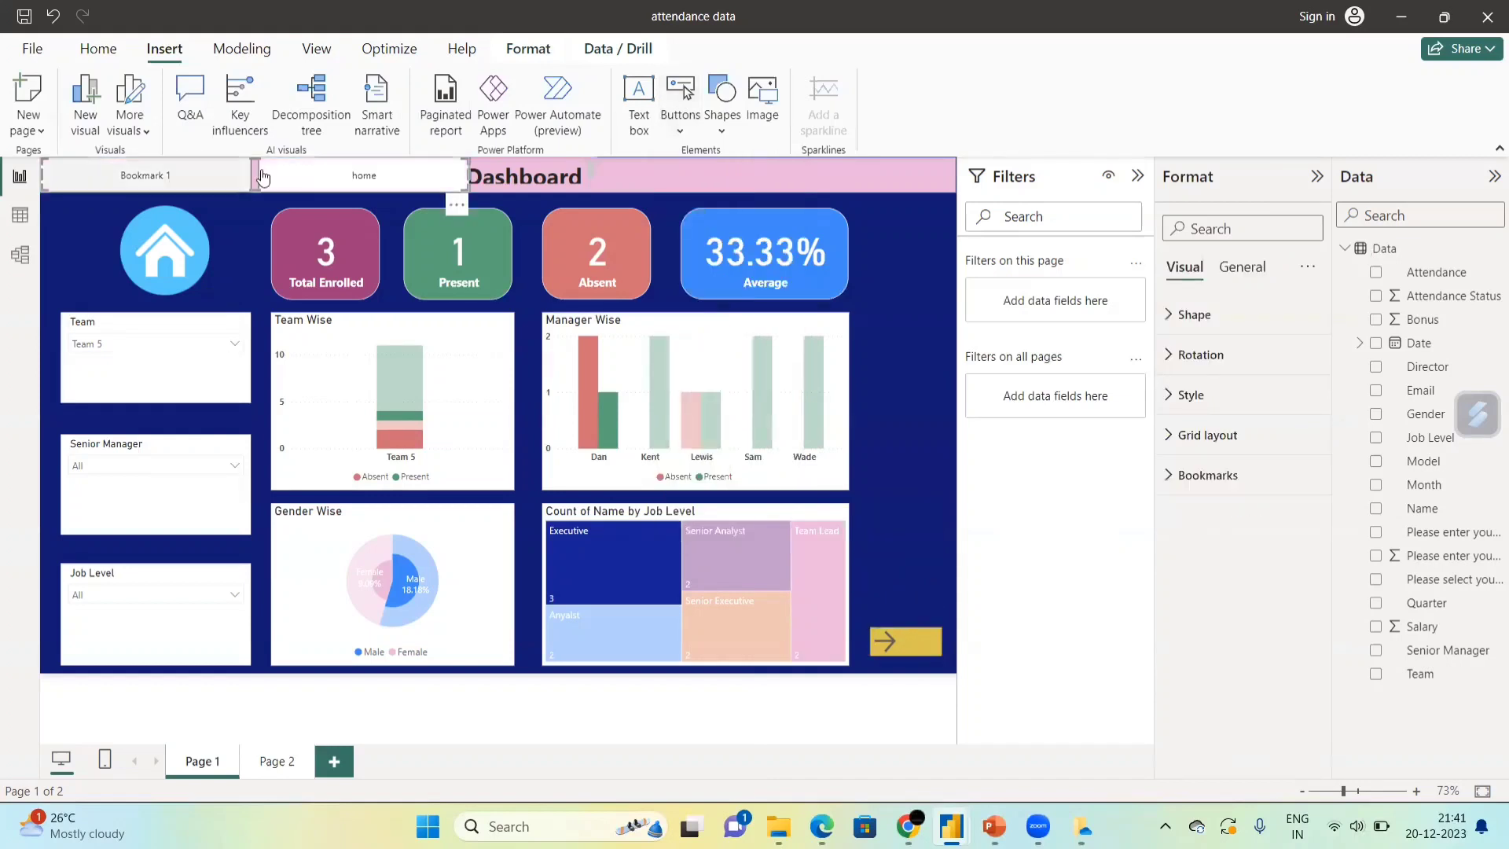
{"action": "left_click_drag", "start_coordinate": [293, 178], "coordinate": [438, 350]}
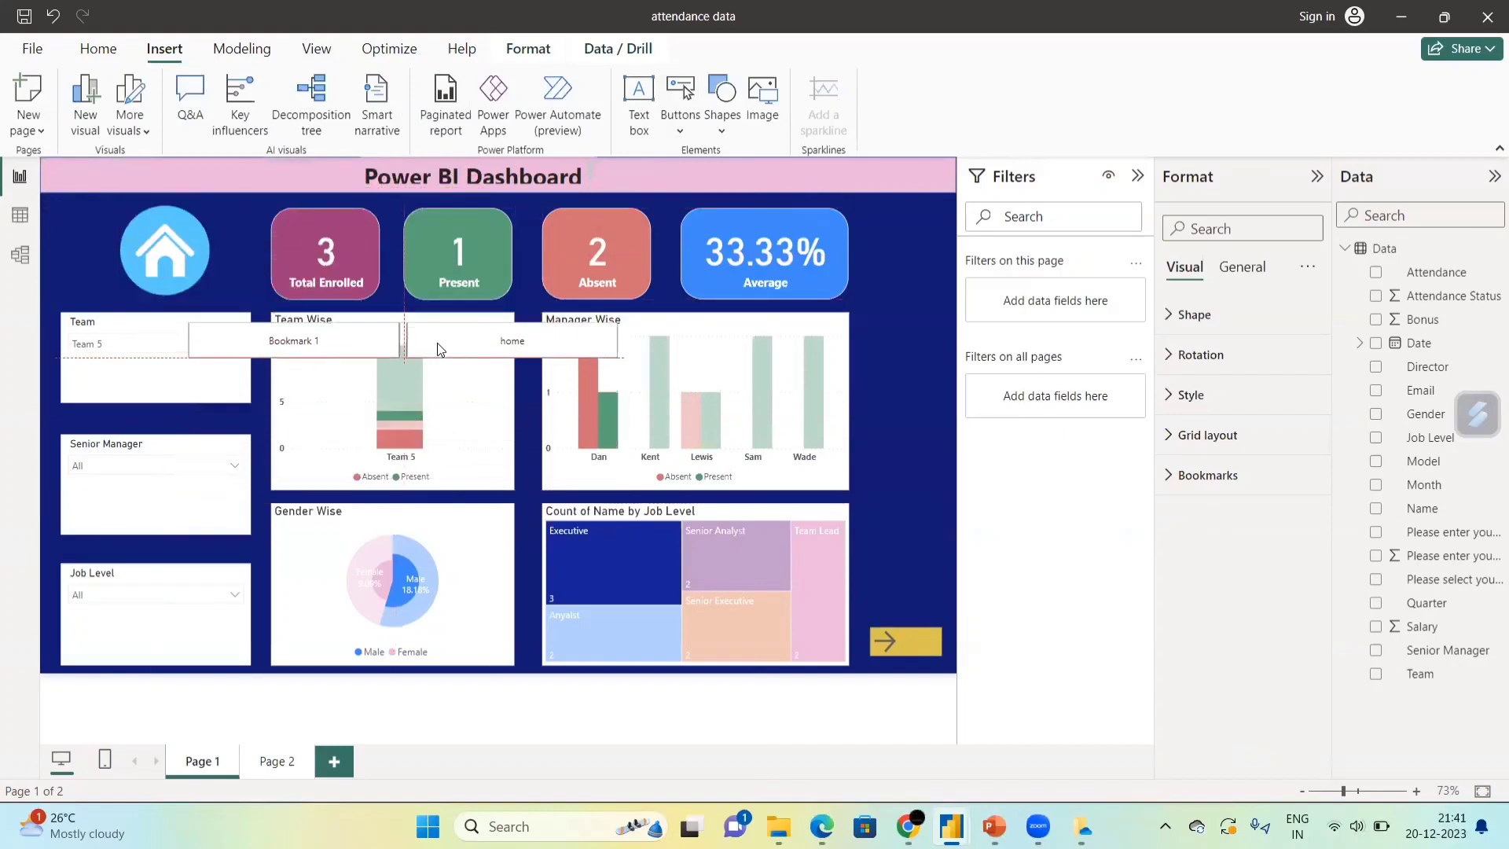
{"action": "key", "text": "Delete"}
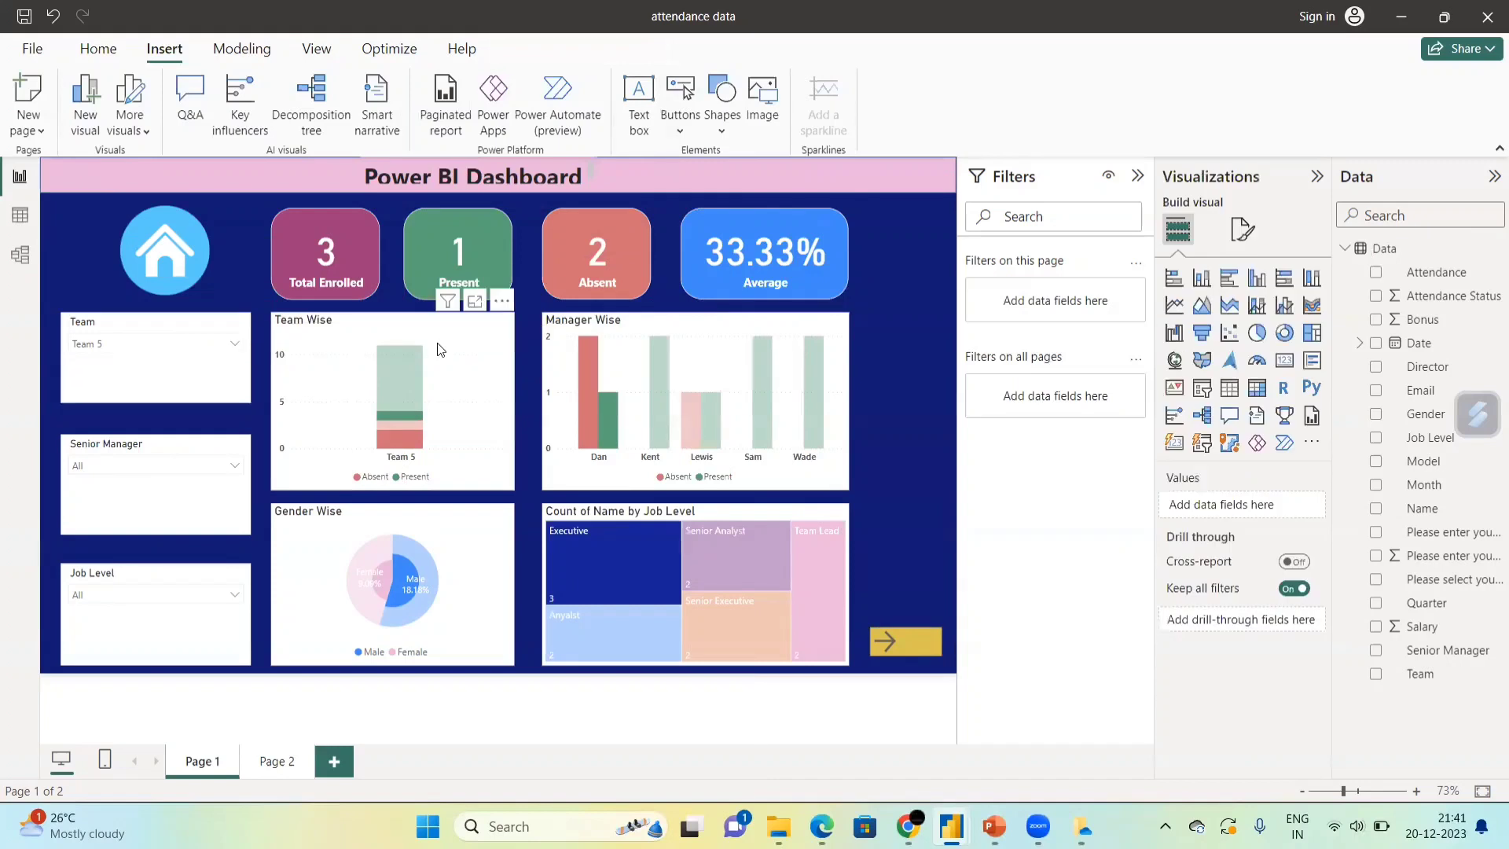
Look through the available shapes and follow the yellow arrow button's link to Page 2.
{"action": "left_click", "coordinate": [722, 132]}
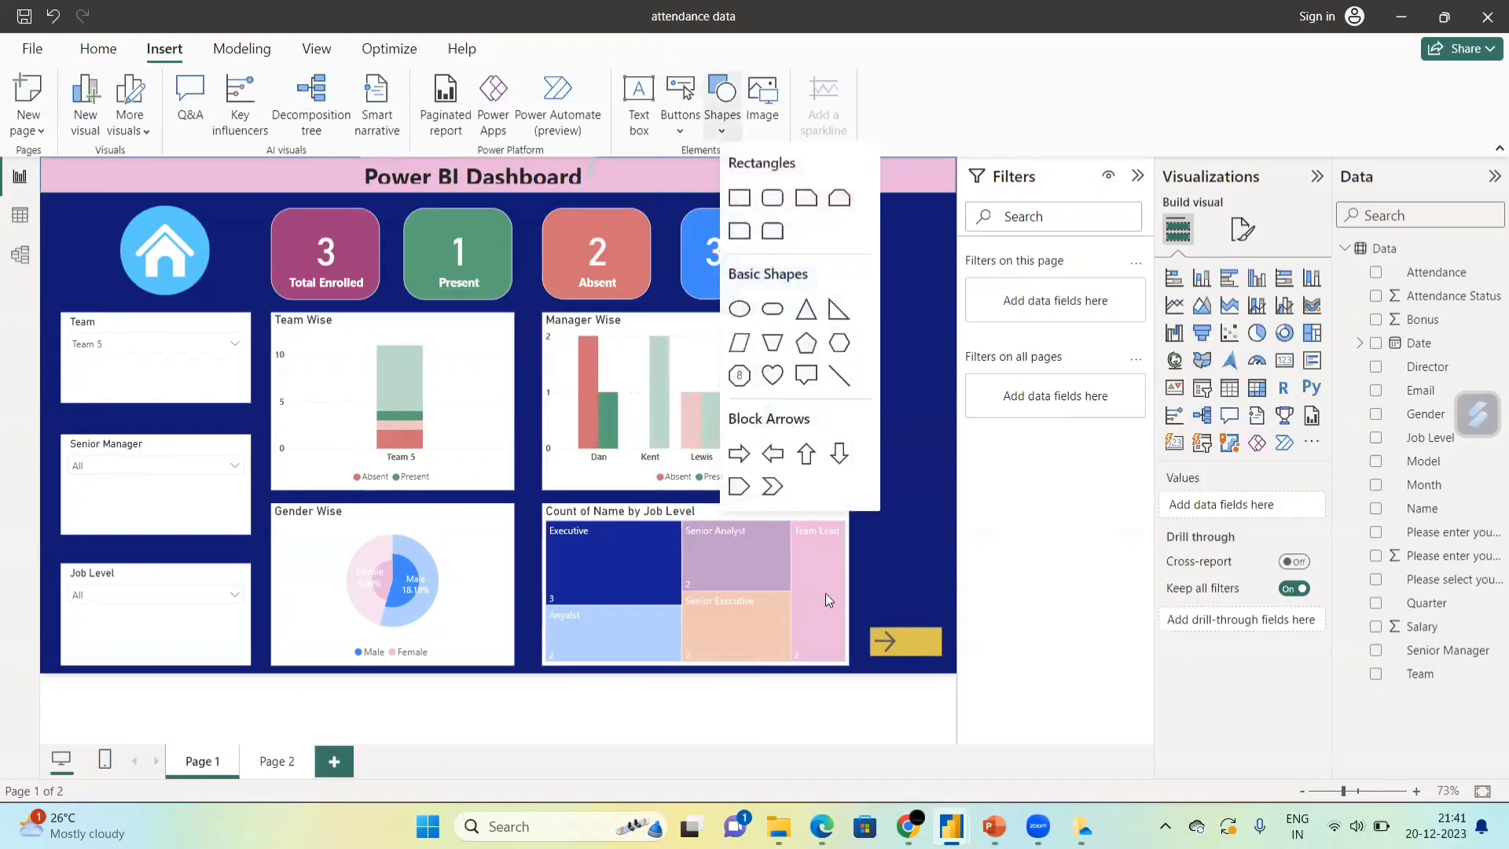
{"action": "left_click", "coordinate": [906, 657]}
{"action": "left_click", "coordinate": [905, 657]}
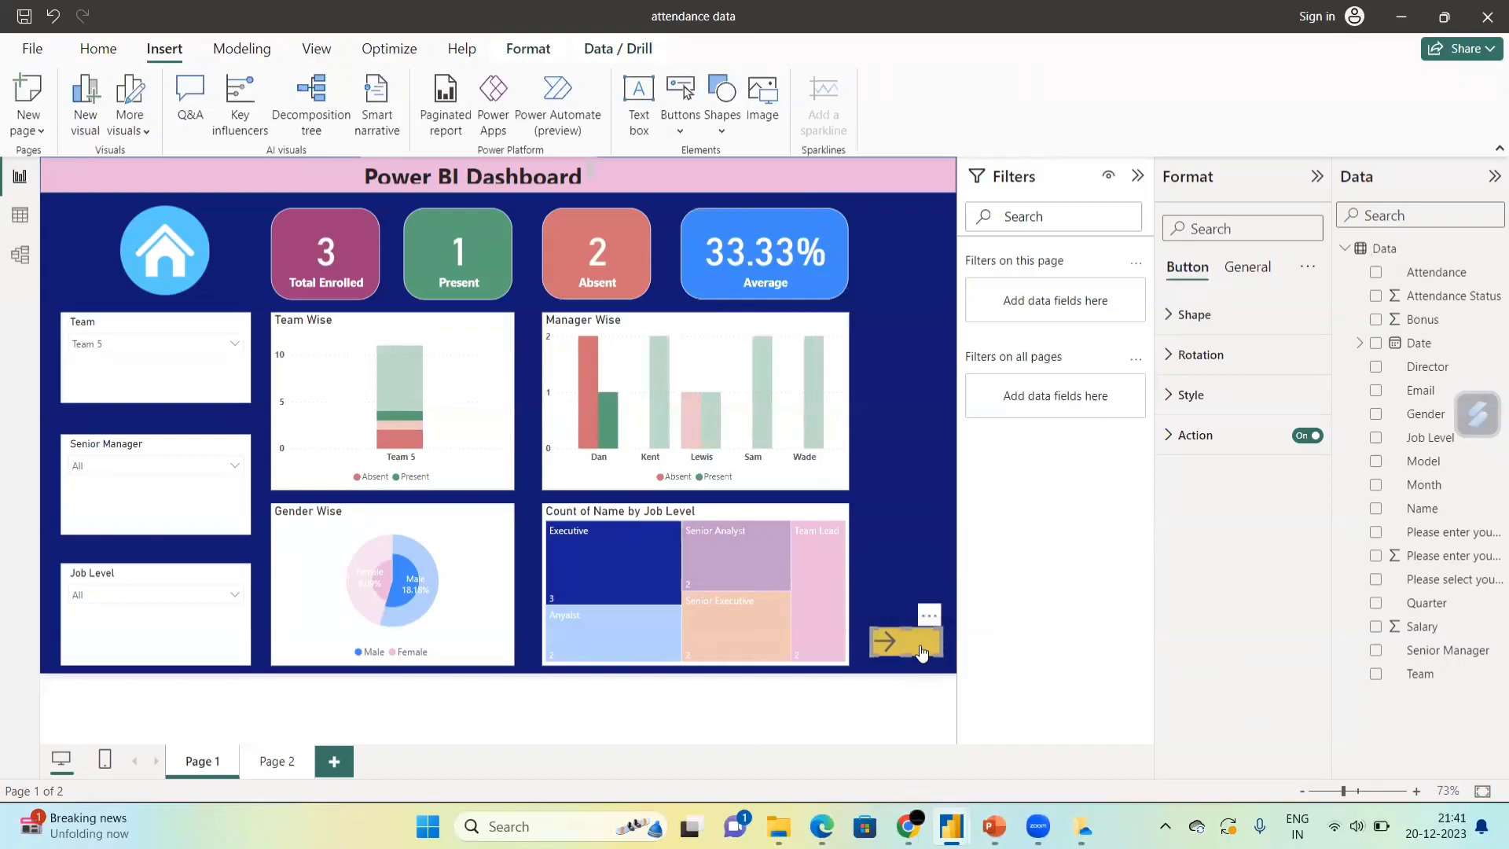
{"action": "left_click", "coordinate": [921, 653], "text": "ctrl"}
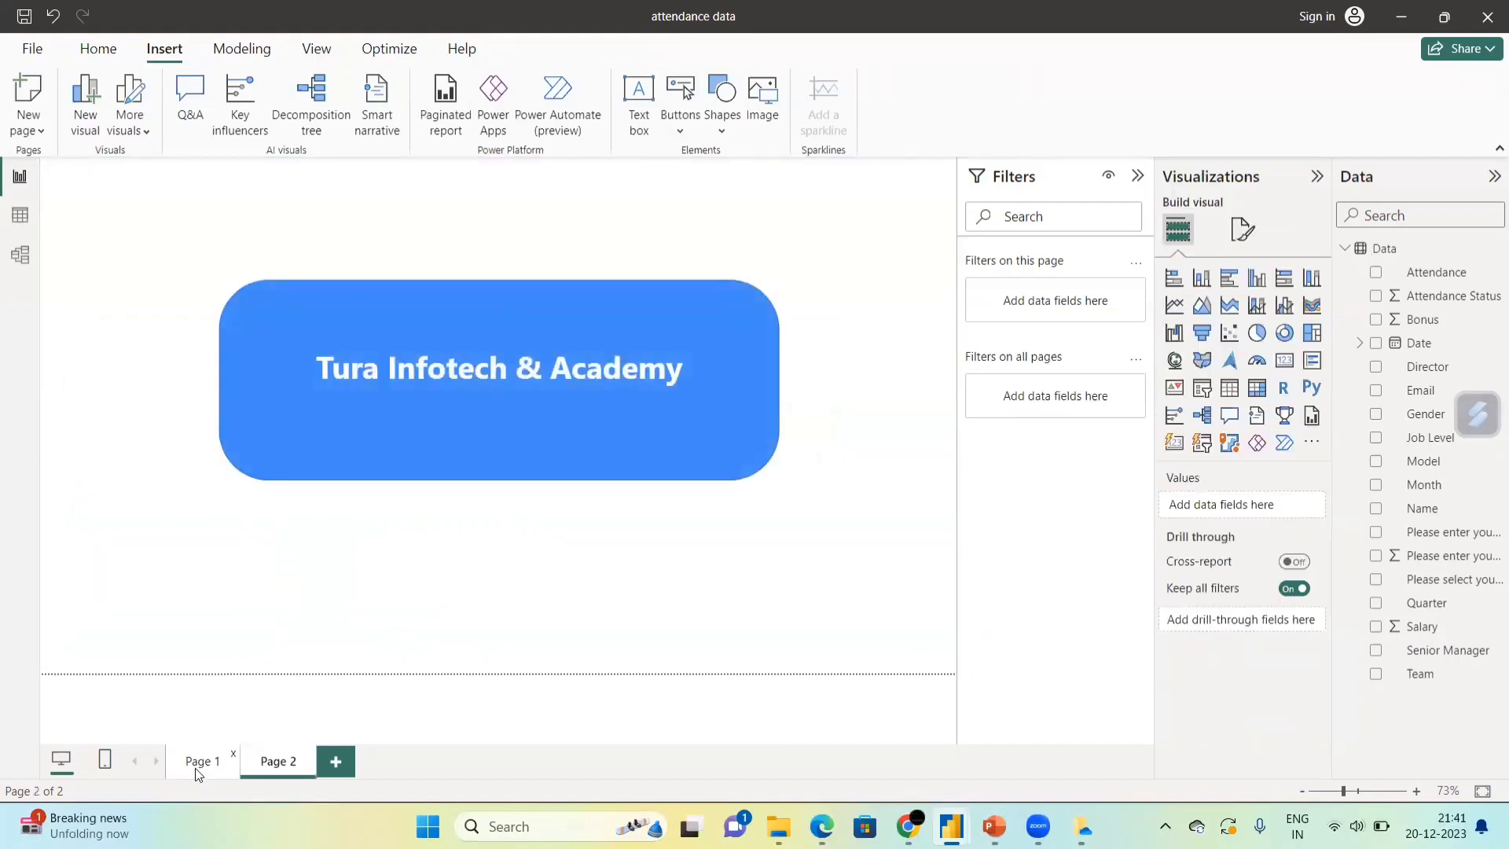
Return to Page 1, select the home image and look at the Data table behind the dashboard before returning to the report.
{"action": "left_click", "coordinate": [198, 761]}
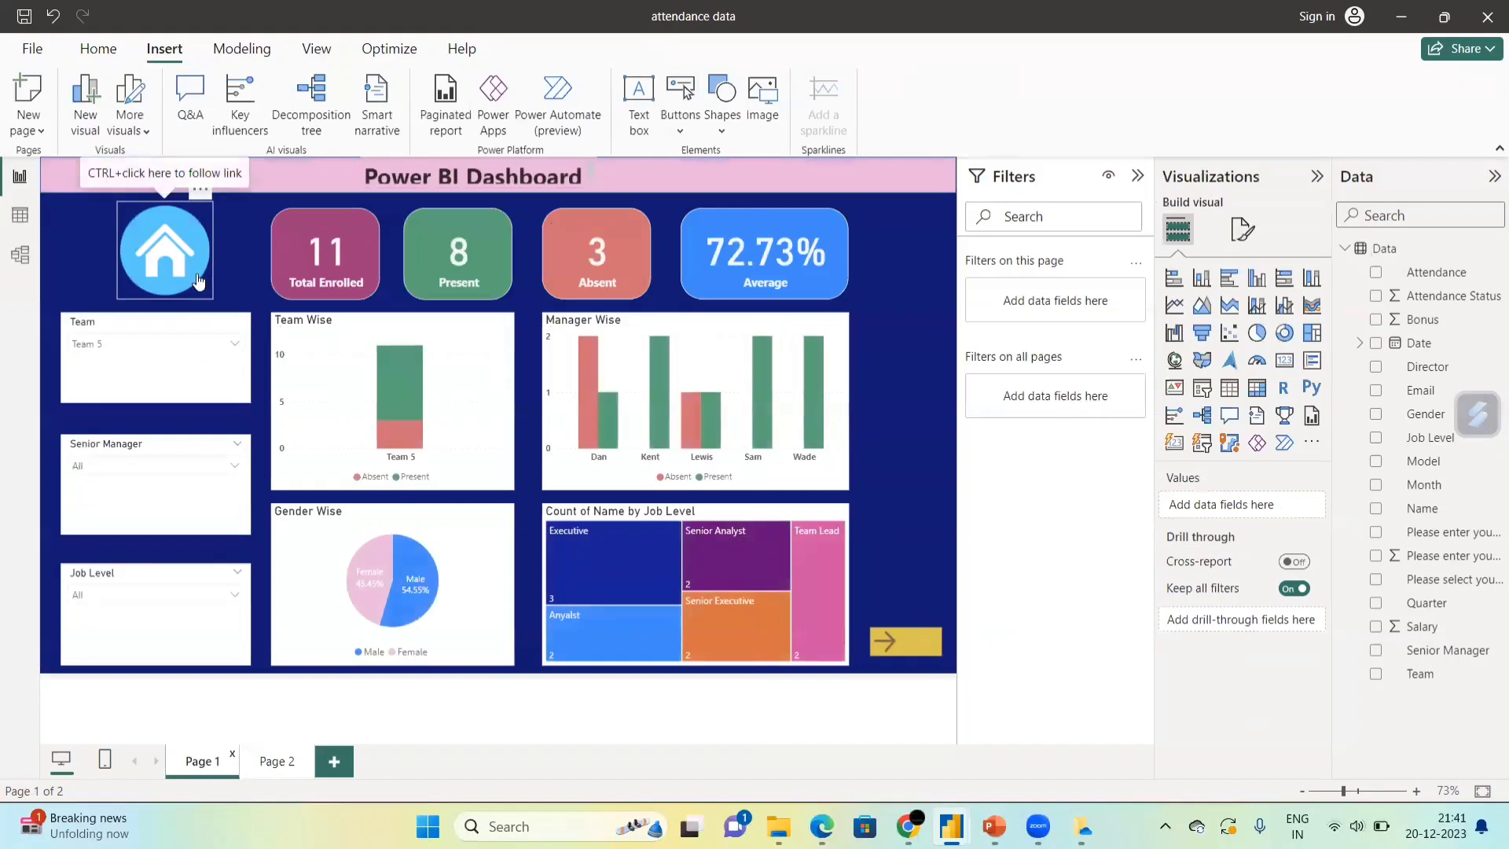
{"action": "left_click", "coordinate": [193, 279]}
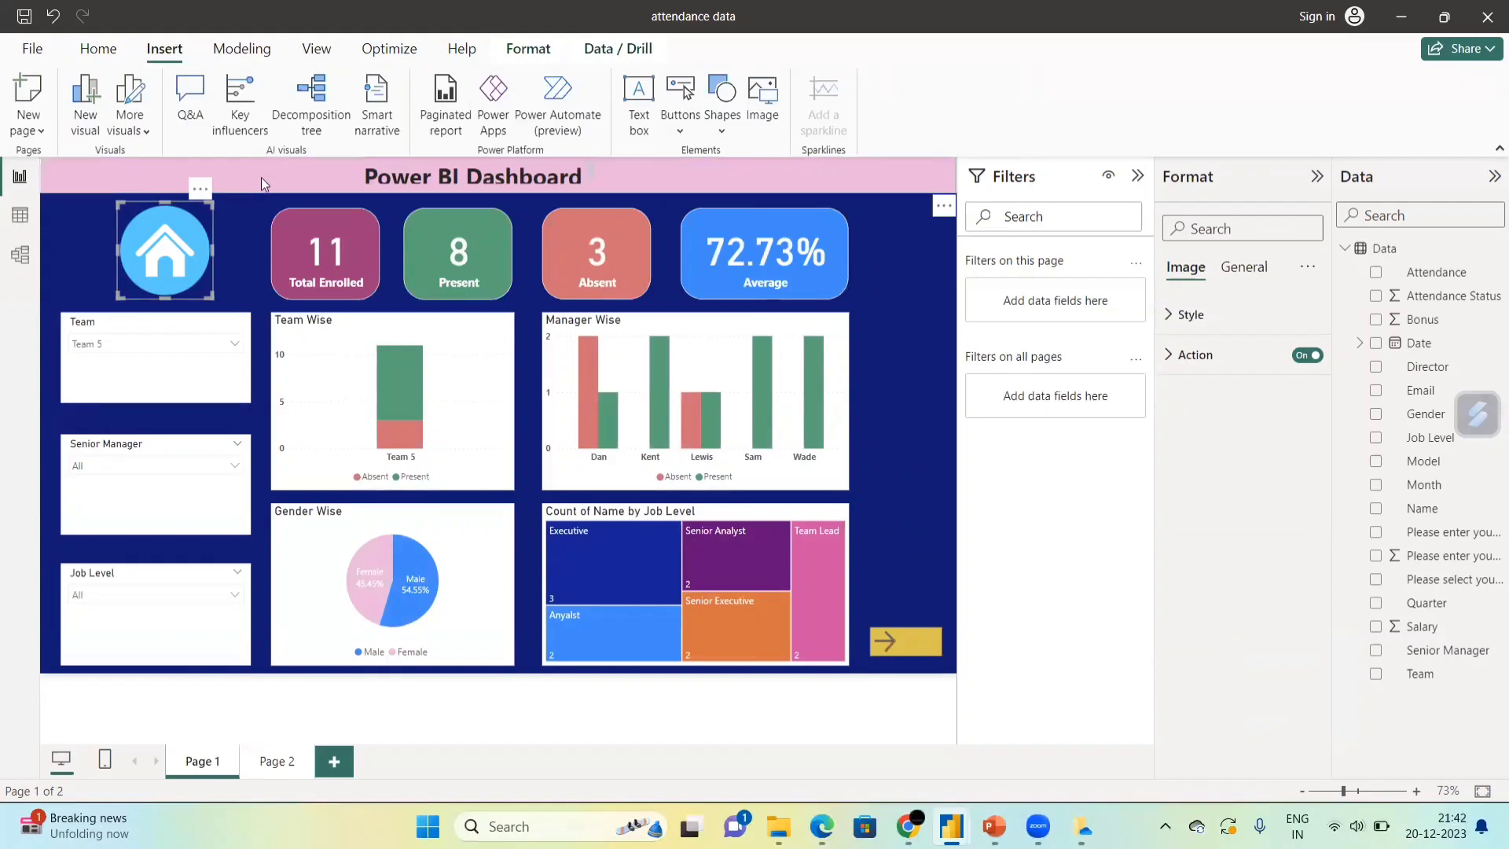
{"action": "left_click", "coordinate": [7, 232]}
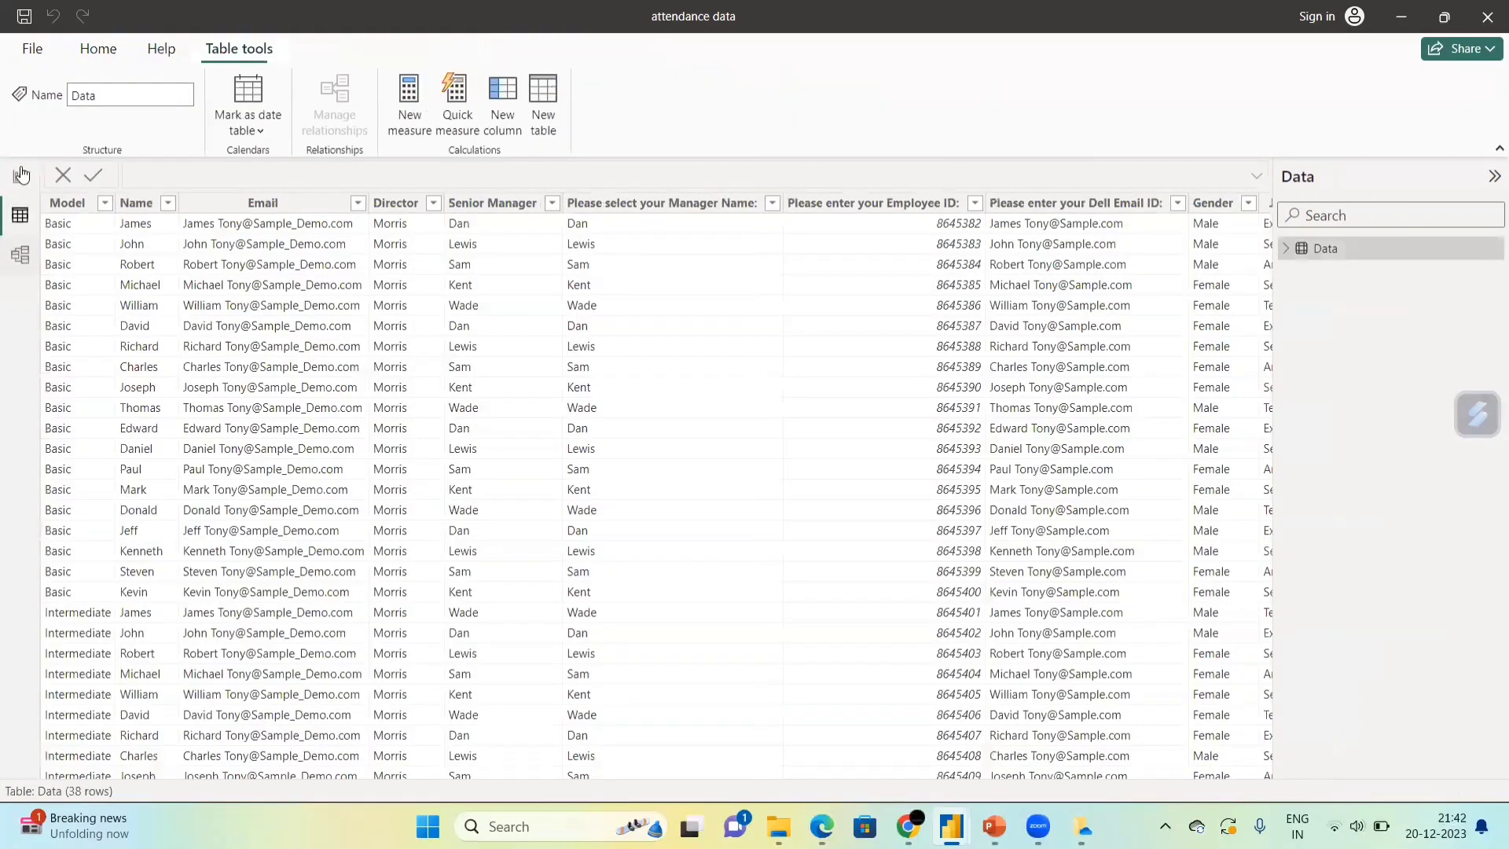
{"action": "left_click", "coordinate": [20, 175]}
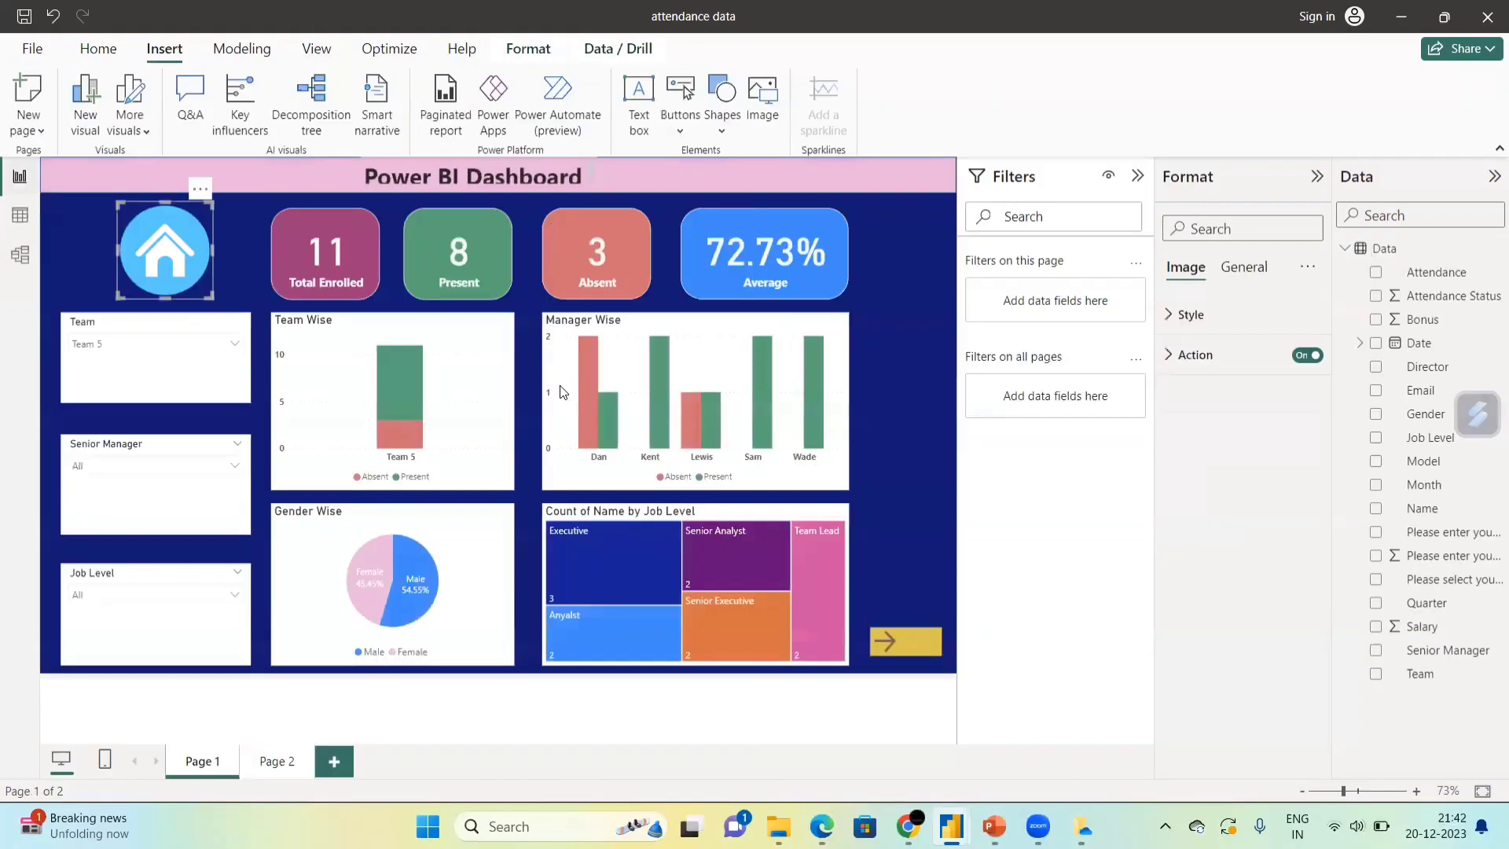
Switch to the Tura Infotech & Academy website in Chrome and open the file list on its Interview Guidance page.
{"action": "mouse_move", "coordinate": [908, 825]}
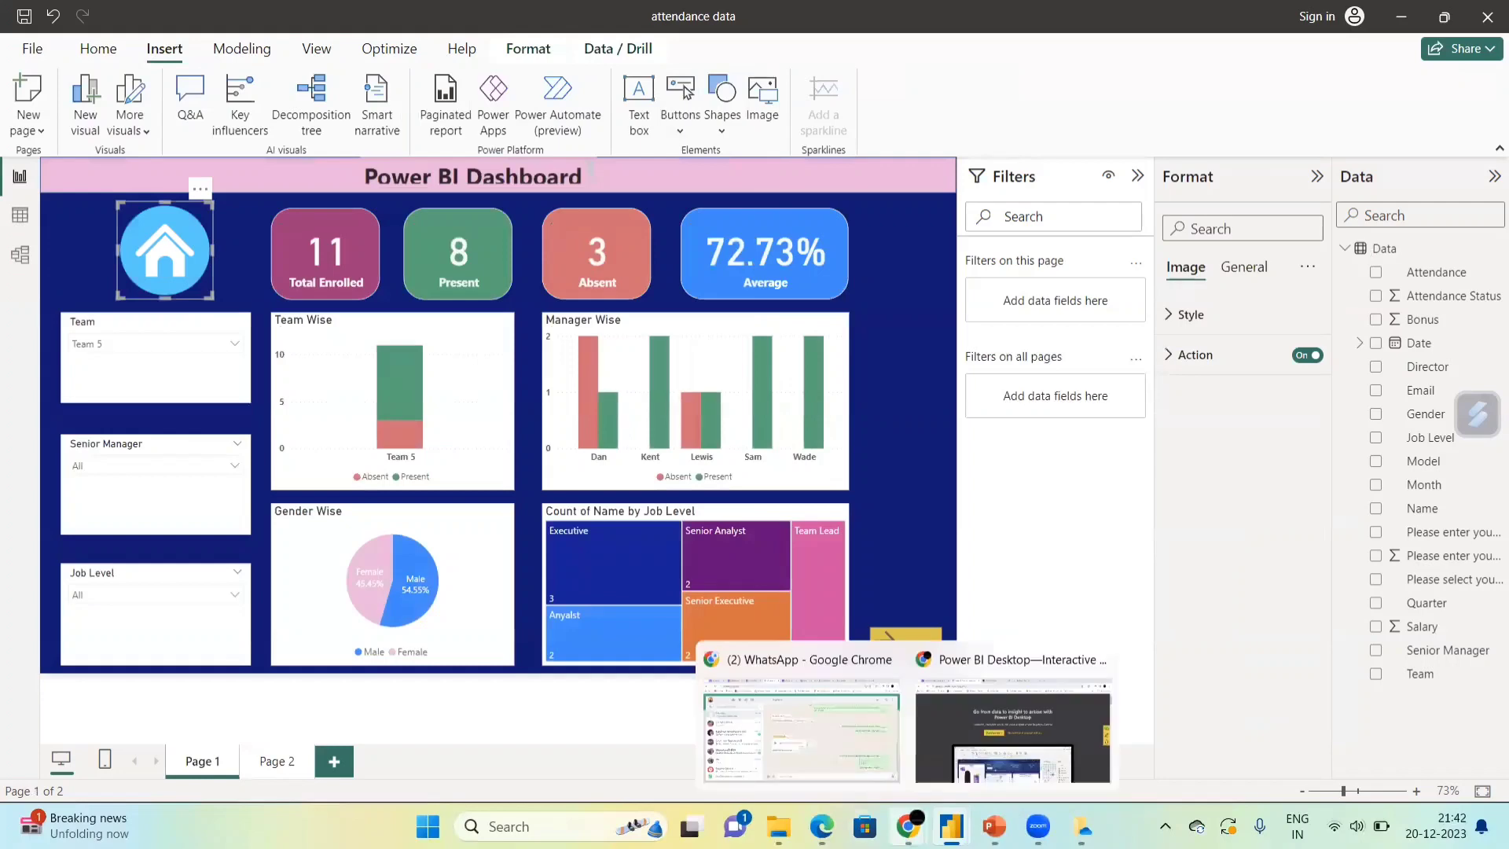
{"action": "left_click", "coordinate": [990, 746]}
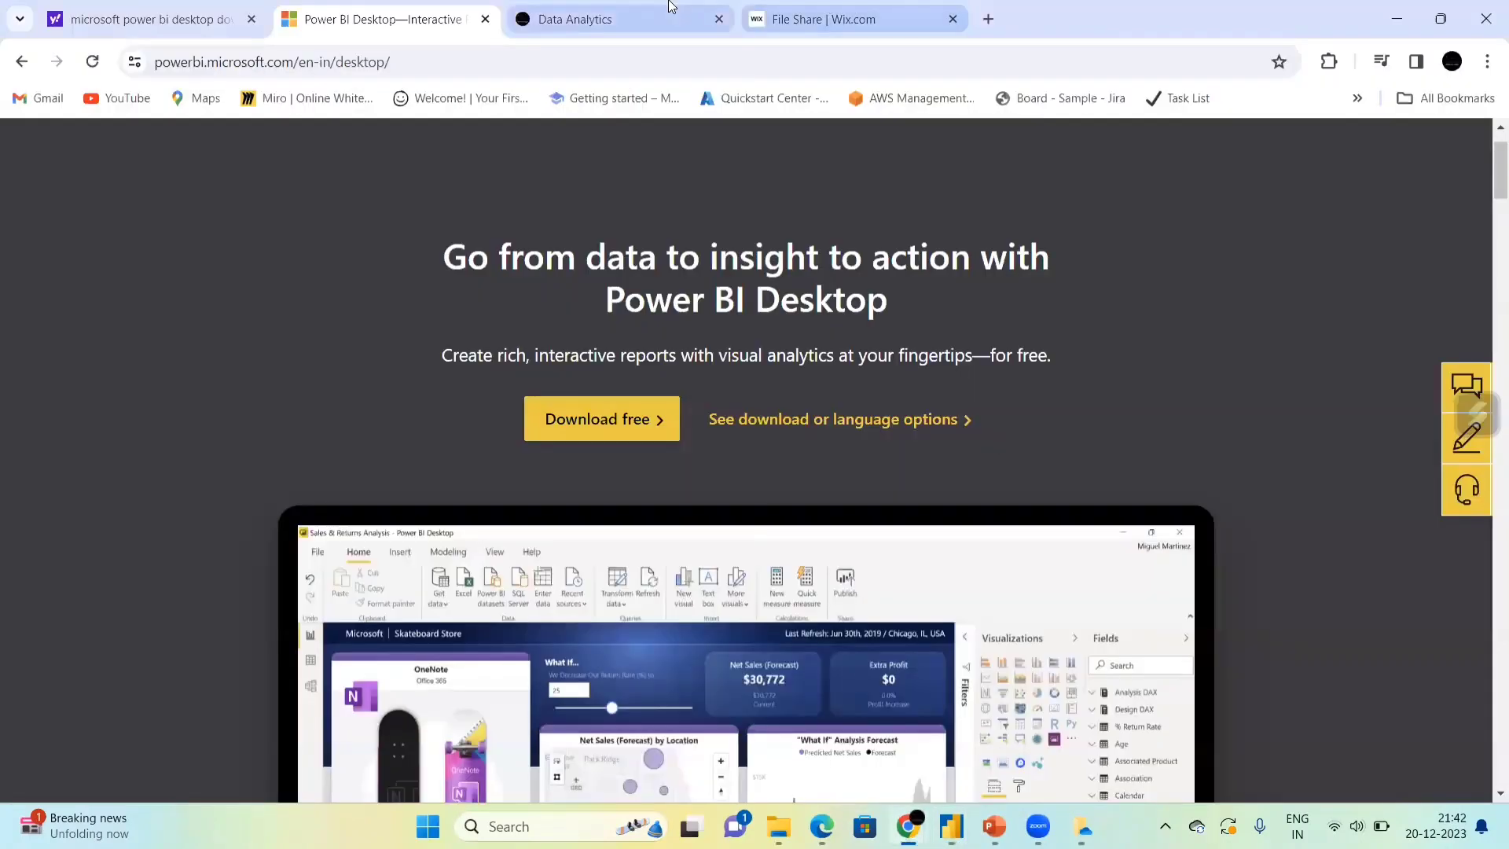
{"action": "left_click", "coordinate": [670, 8]}
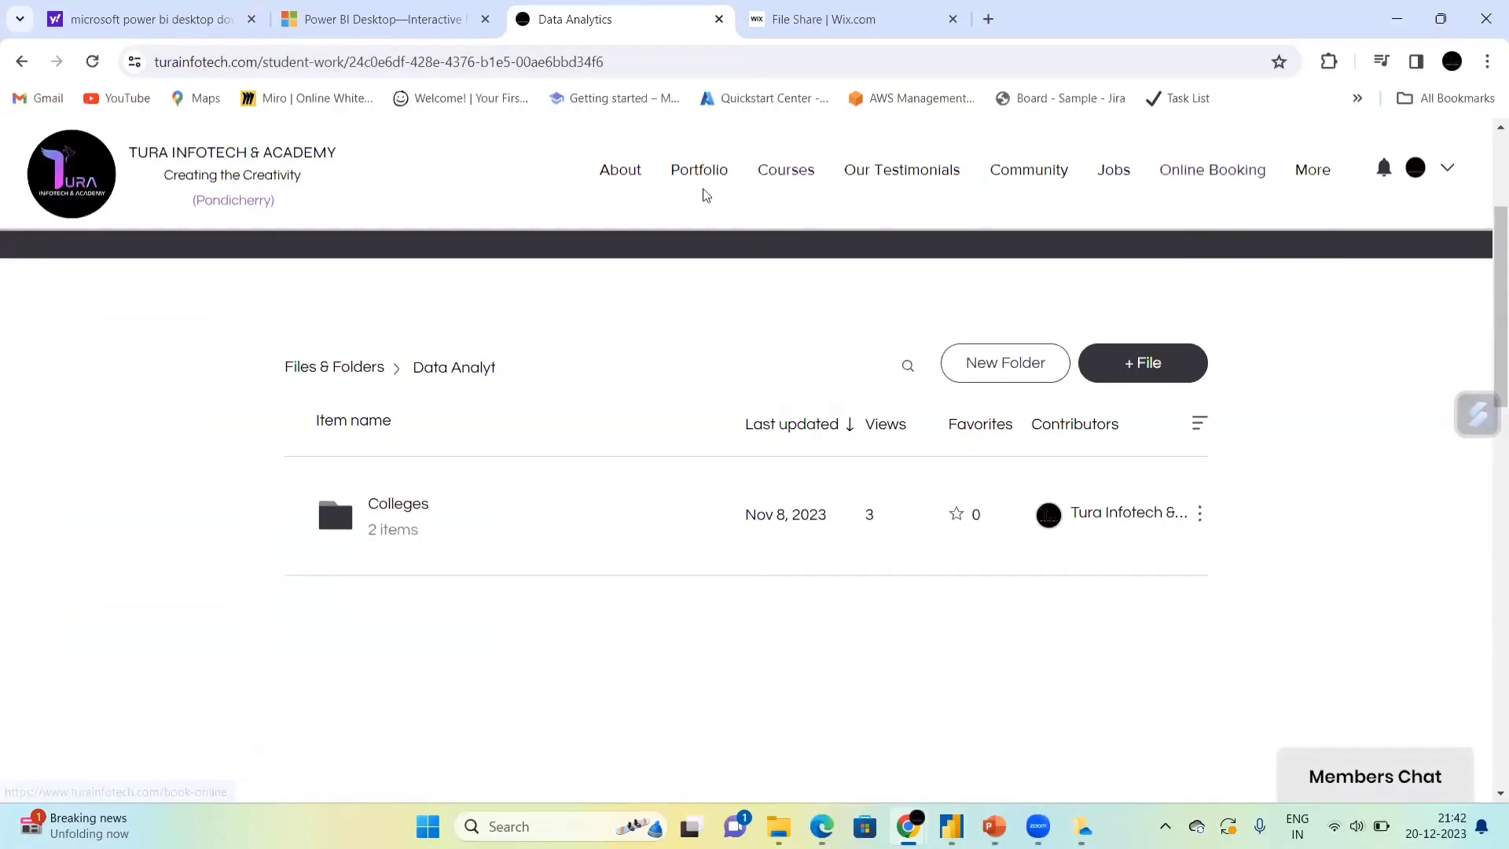
{"action": "mouse_move", "coordinate": [1323, 172]}
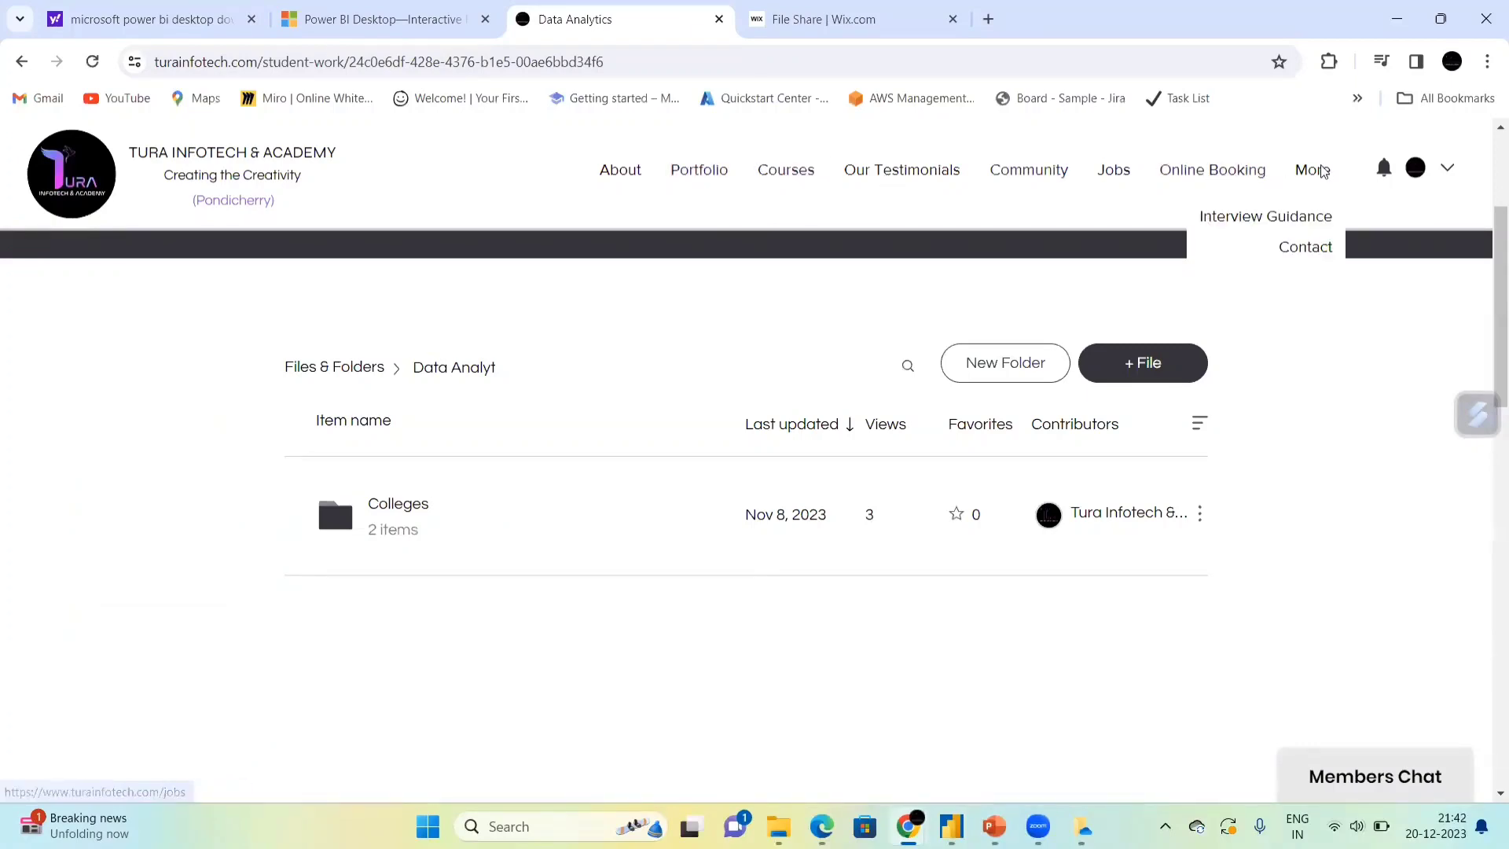
{"action": "left_click", "coordinate": [1270, 218]}
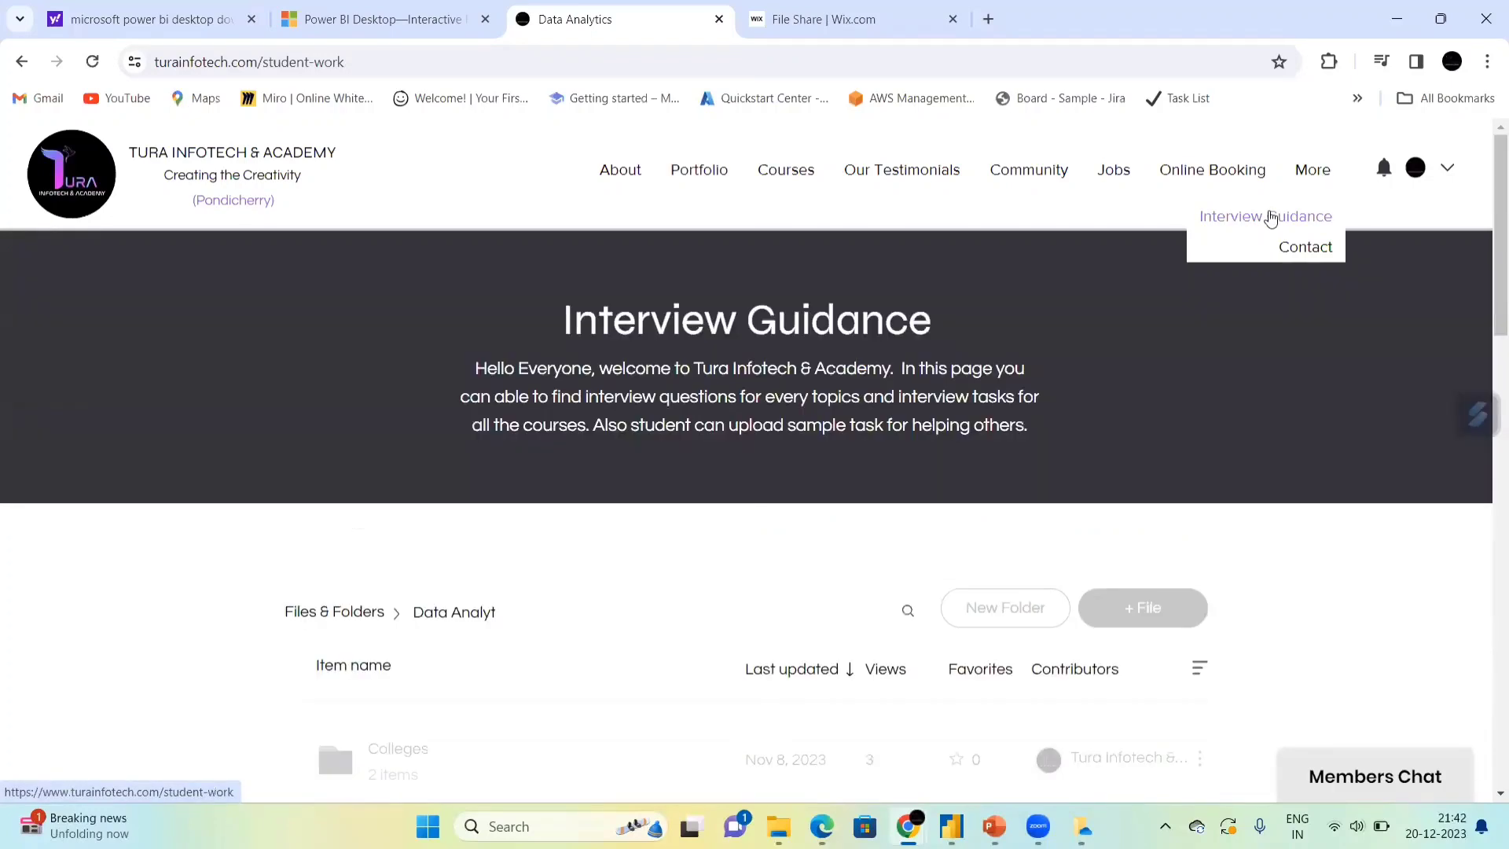
{"action": "scroll", "coordinate": [691, 572], "scroll_direction": "down", "scroll_amount": 2}
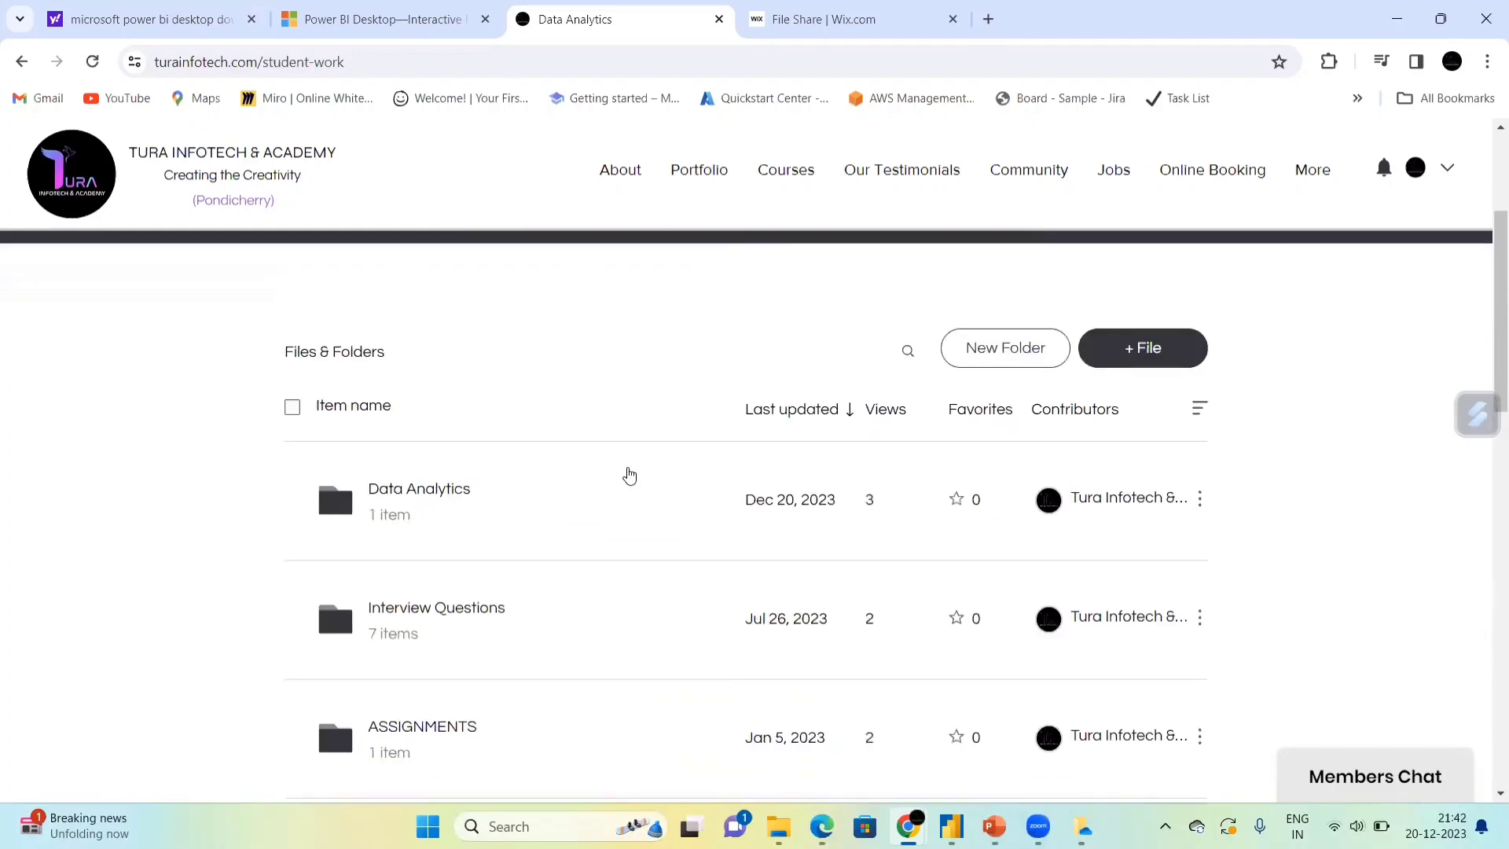
Open the Assignment folder under Data Analytics > Colleges and look through its assignment folders.
{"action": "left_click", "coordinate": [429, 467]}
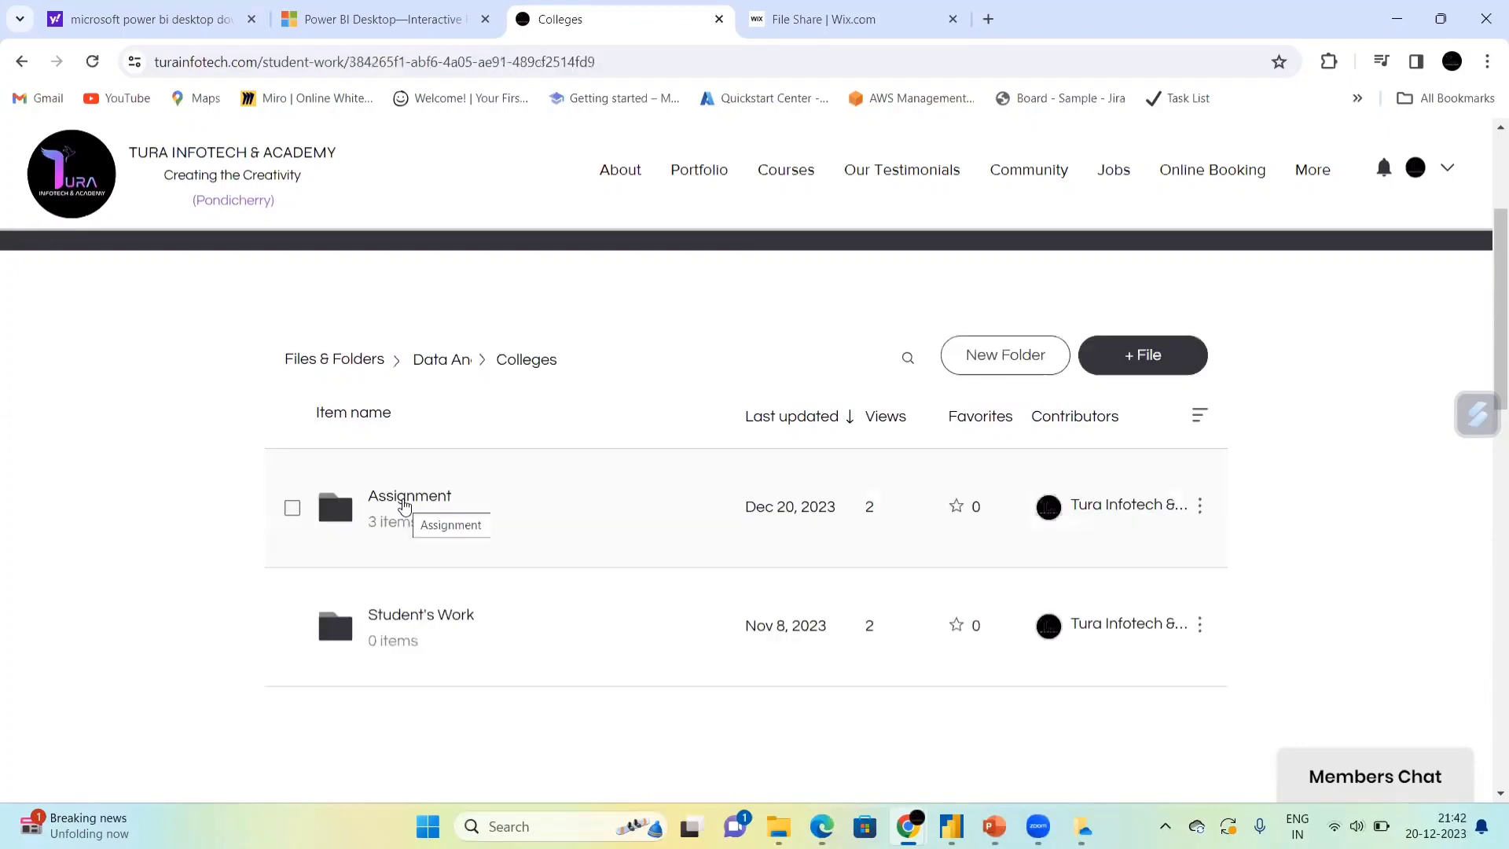
{"action": "left_click", "coordinate": [423, 504]}
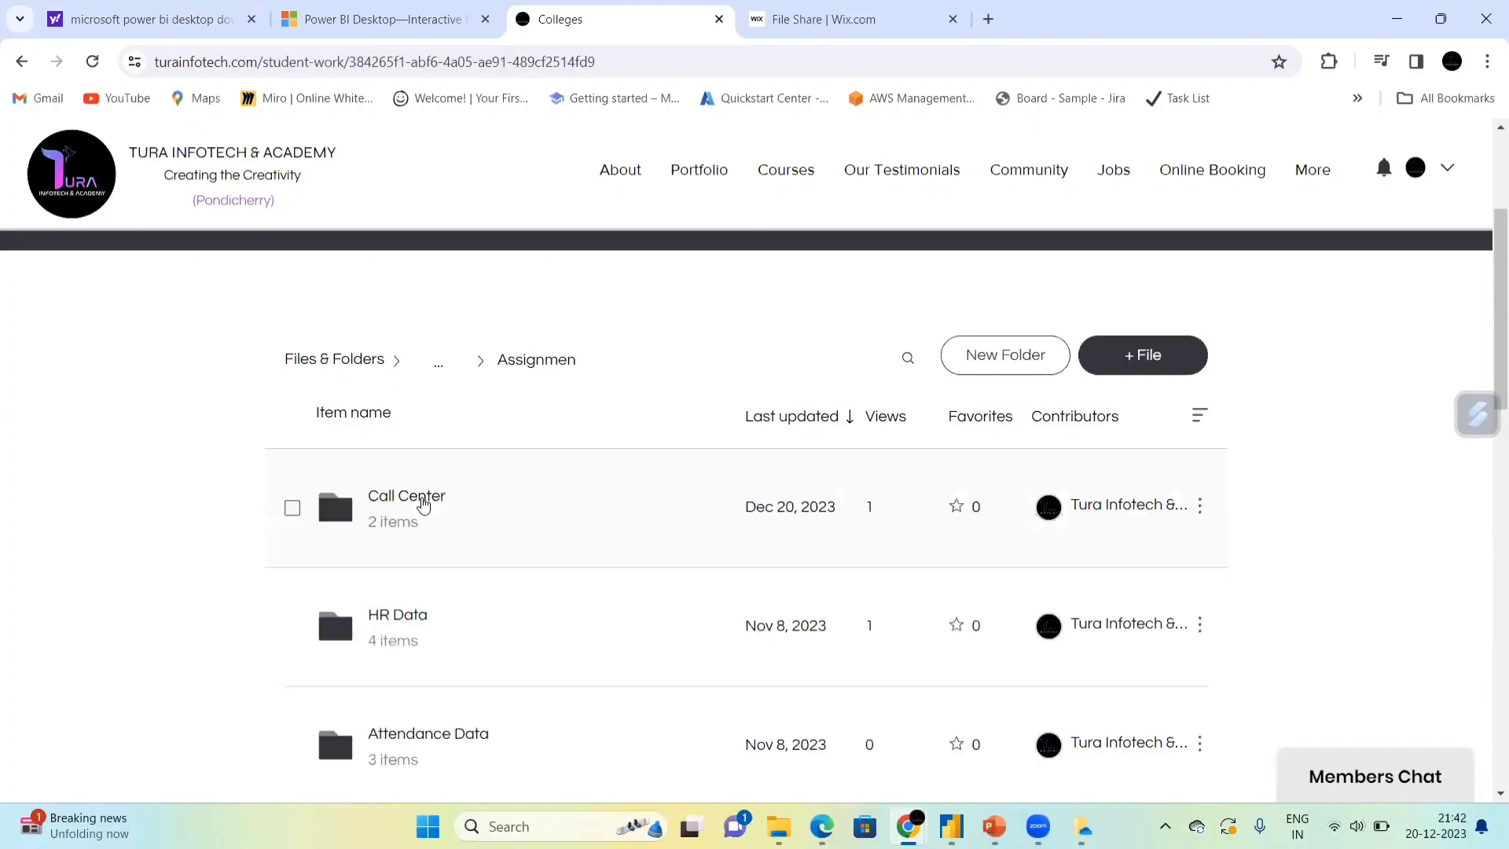
{"action": "scroll", "coordinate": [424, 503], "scroll_direction": "down", "scroll_amount": 3}
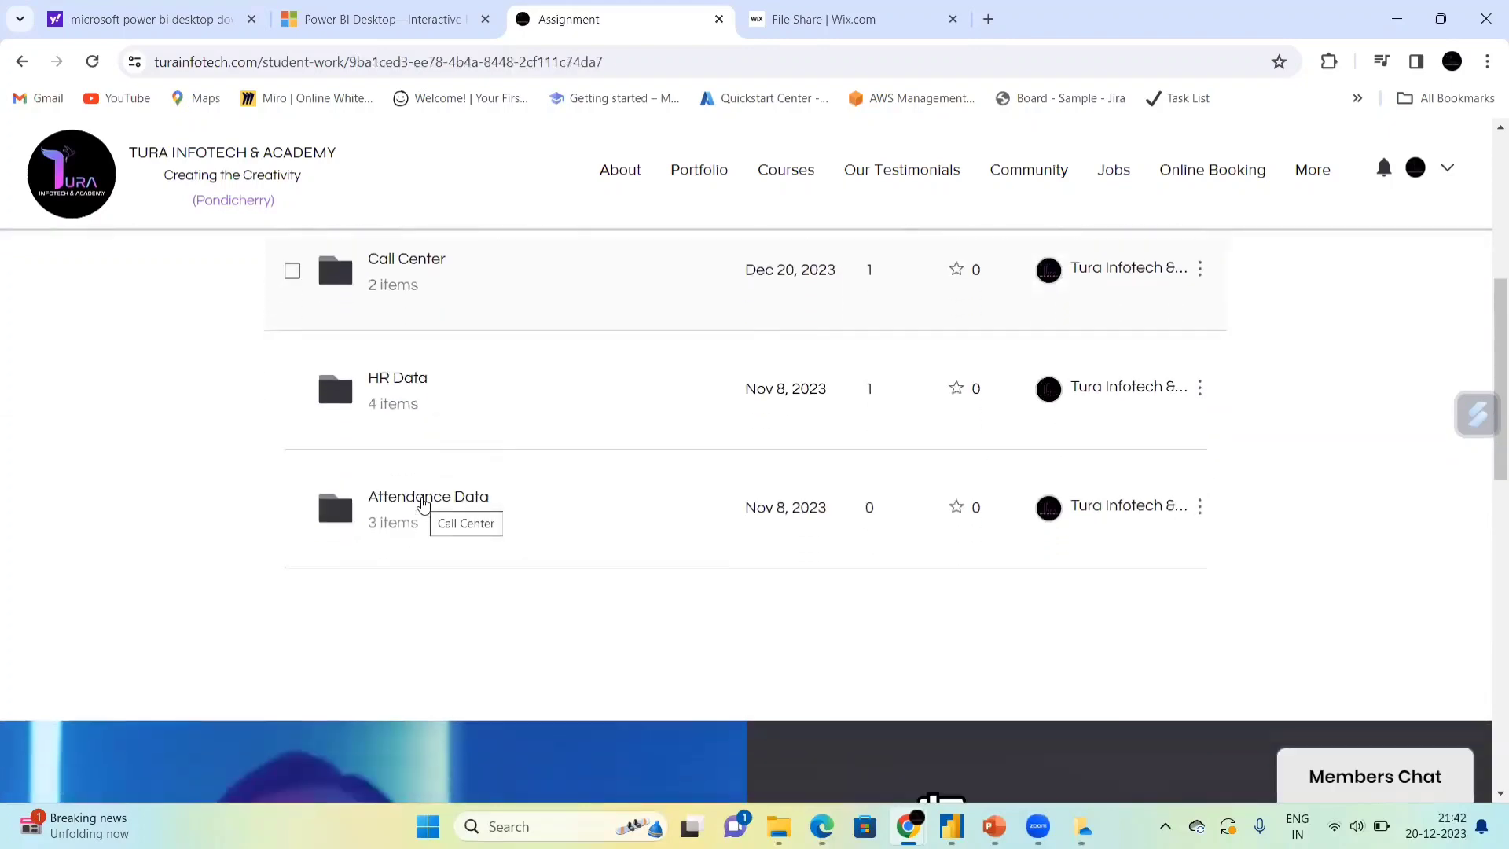
{"action": "scroll", "coordinate": [424, 504], "scroll_direction": "up", "scroll_amount": 3}
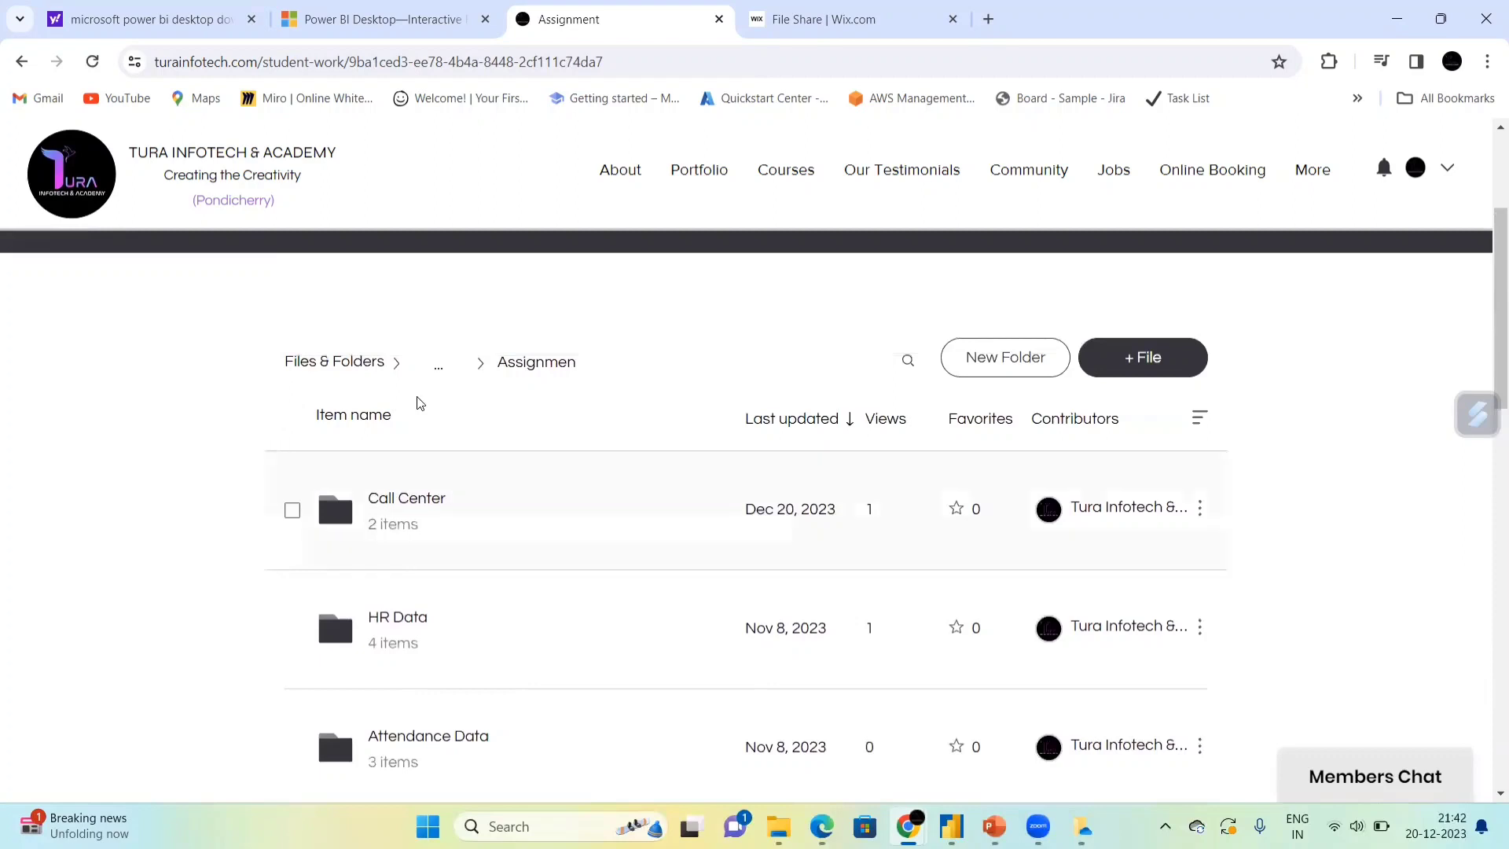
Go back to the Colleges folder, view the Student's Work folder, and return to Colleges.
{"action": "left_click", "coordinate": [436, 370]}
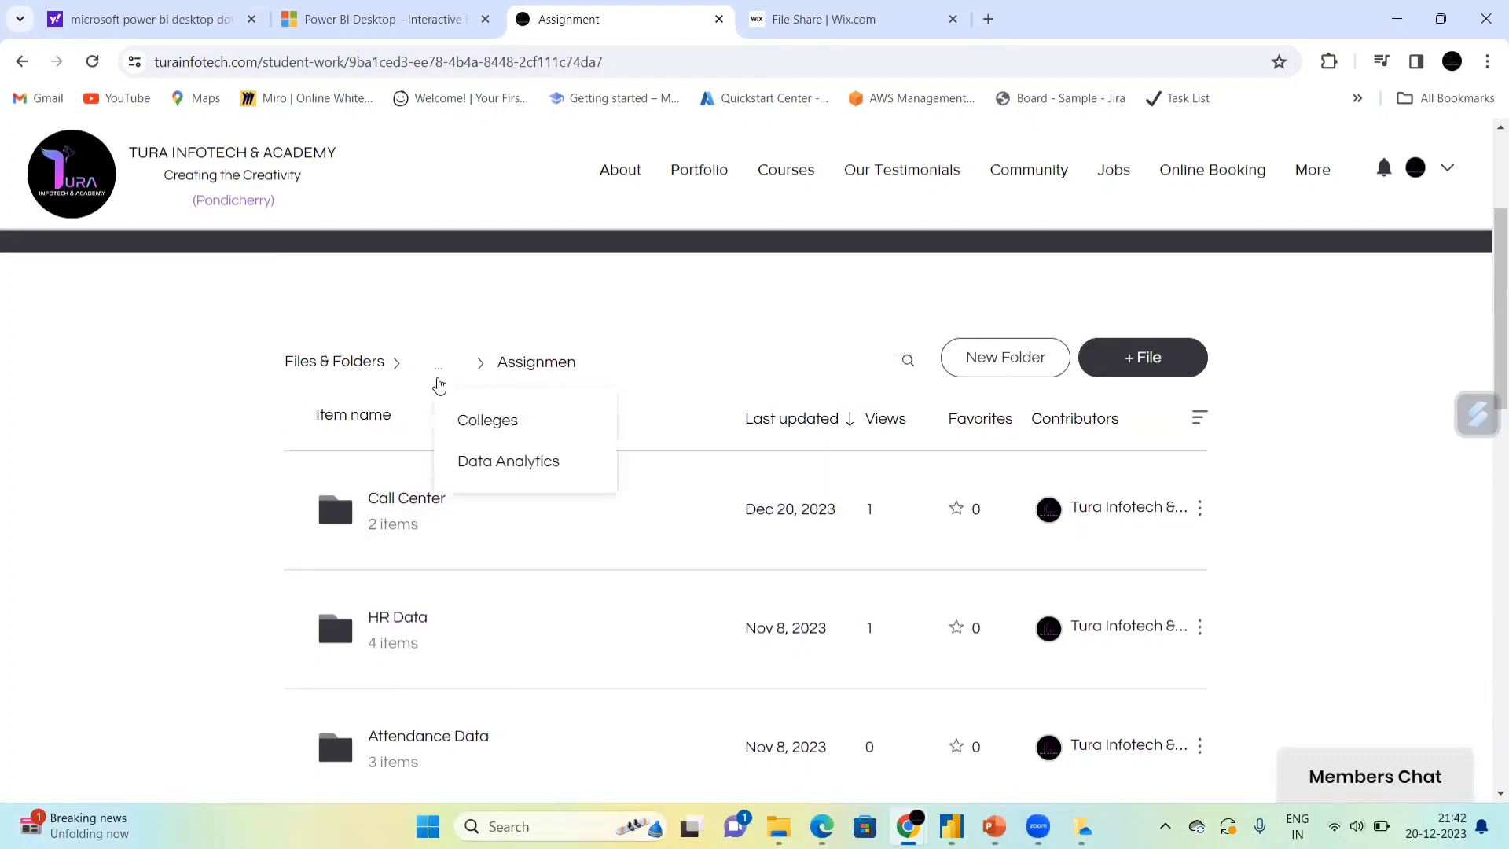
{"action": "left_click", "coordinate": [465, 424]}
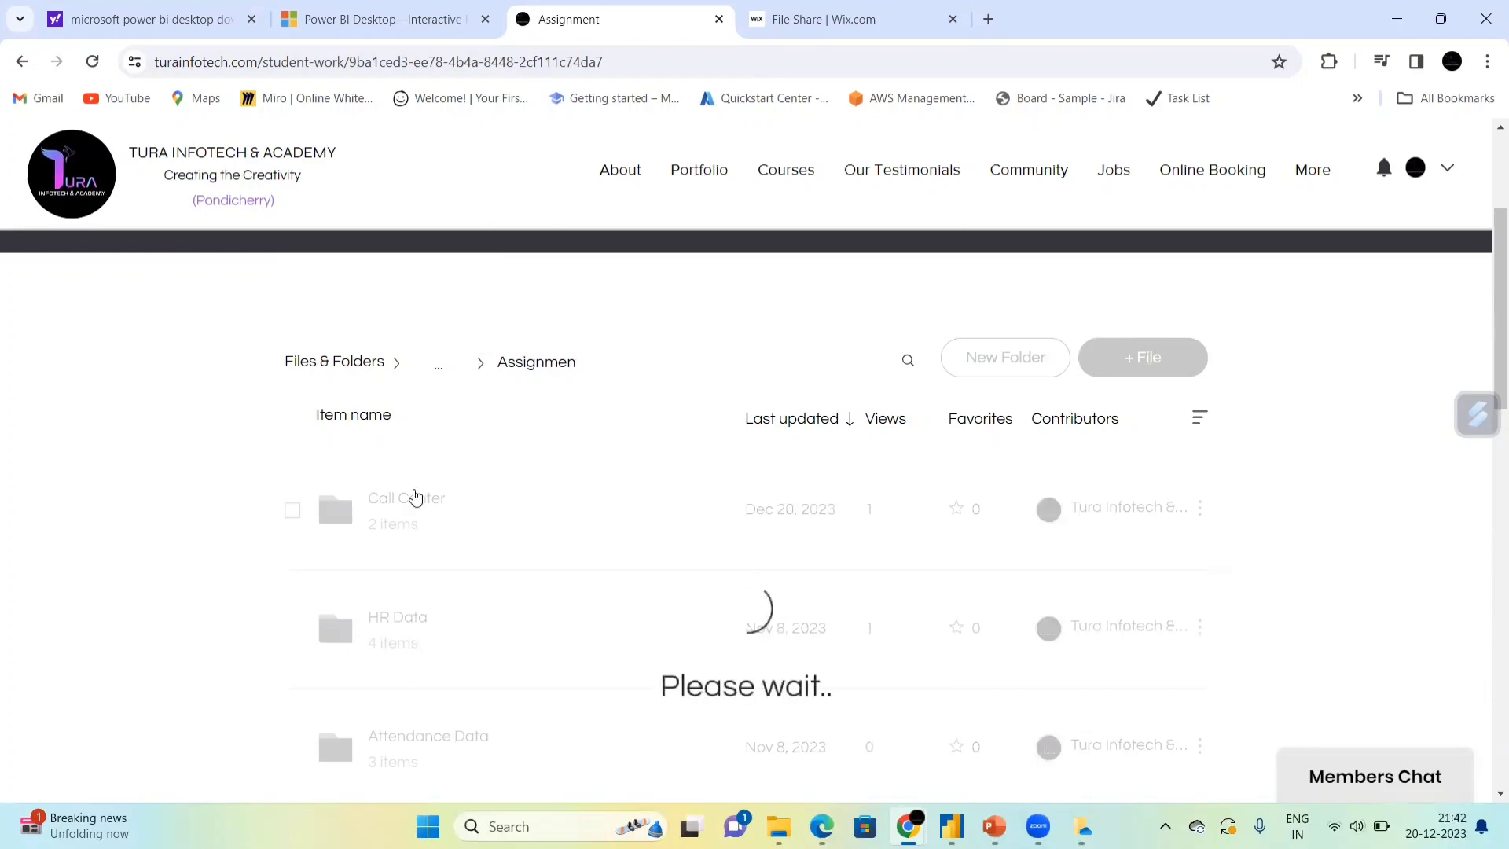
{"action": "scroll", "coordinate": [417, 498], "scroll_direction": "down", "scroll_amount": 2}
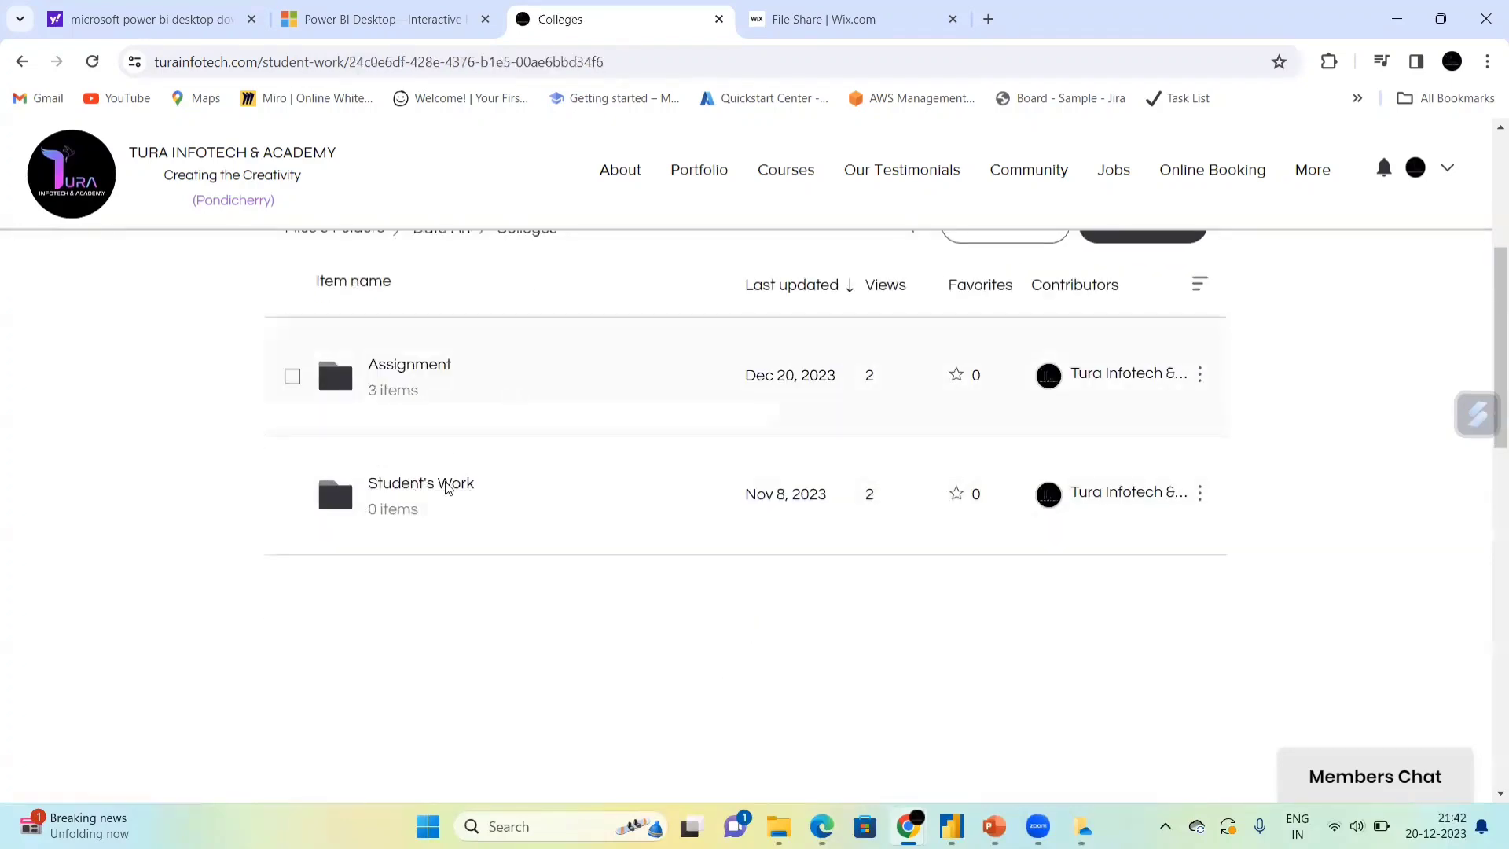
{"action": "left_click", "coordinate": [423, 485]}
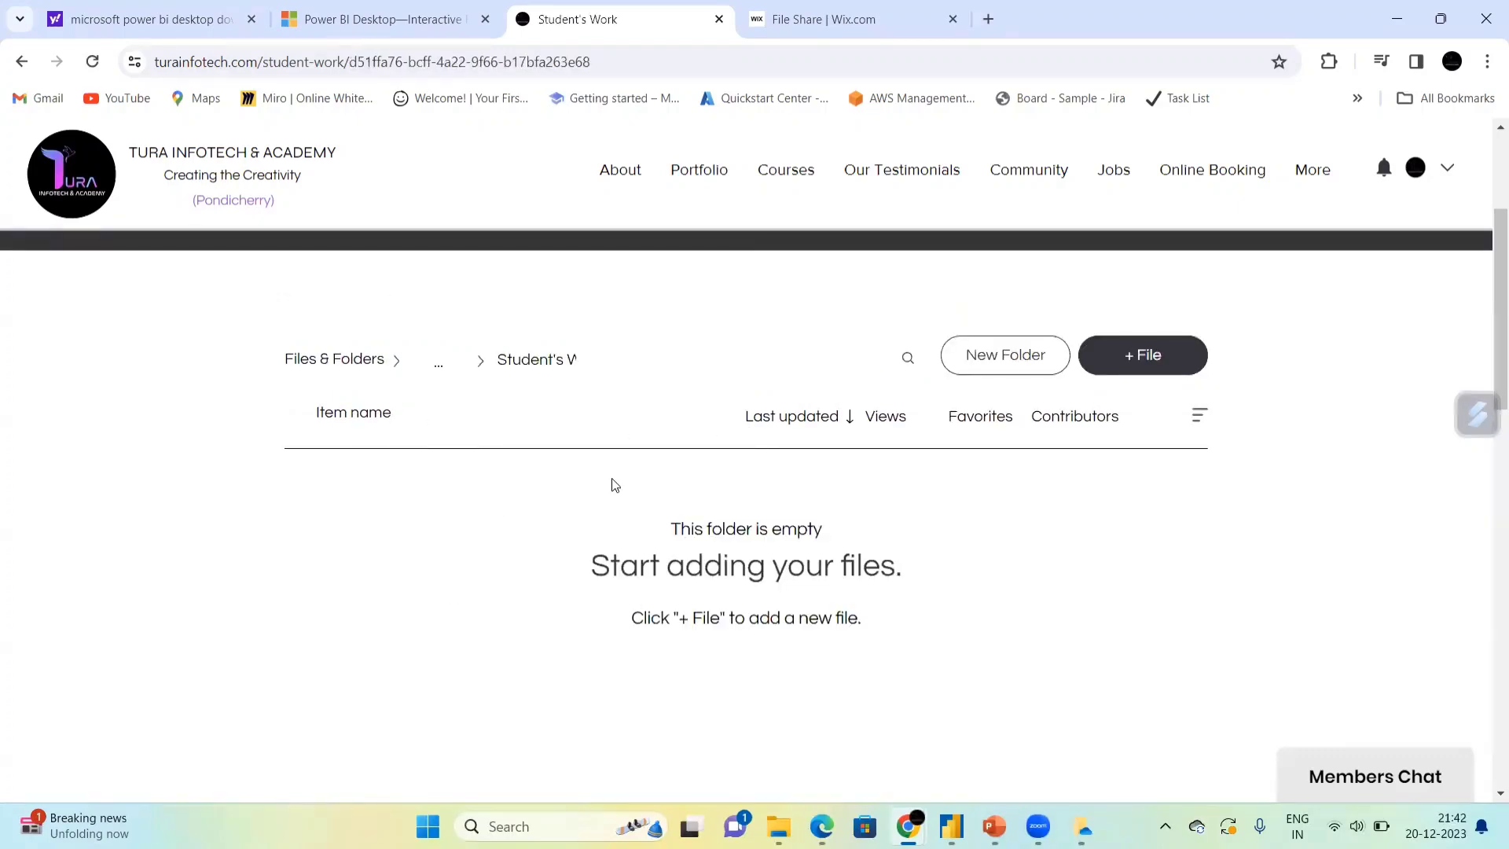
{"action": "left_click", "coordinate": [441, 366]}
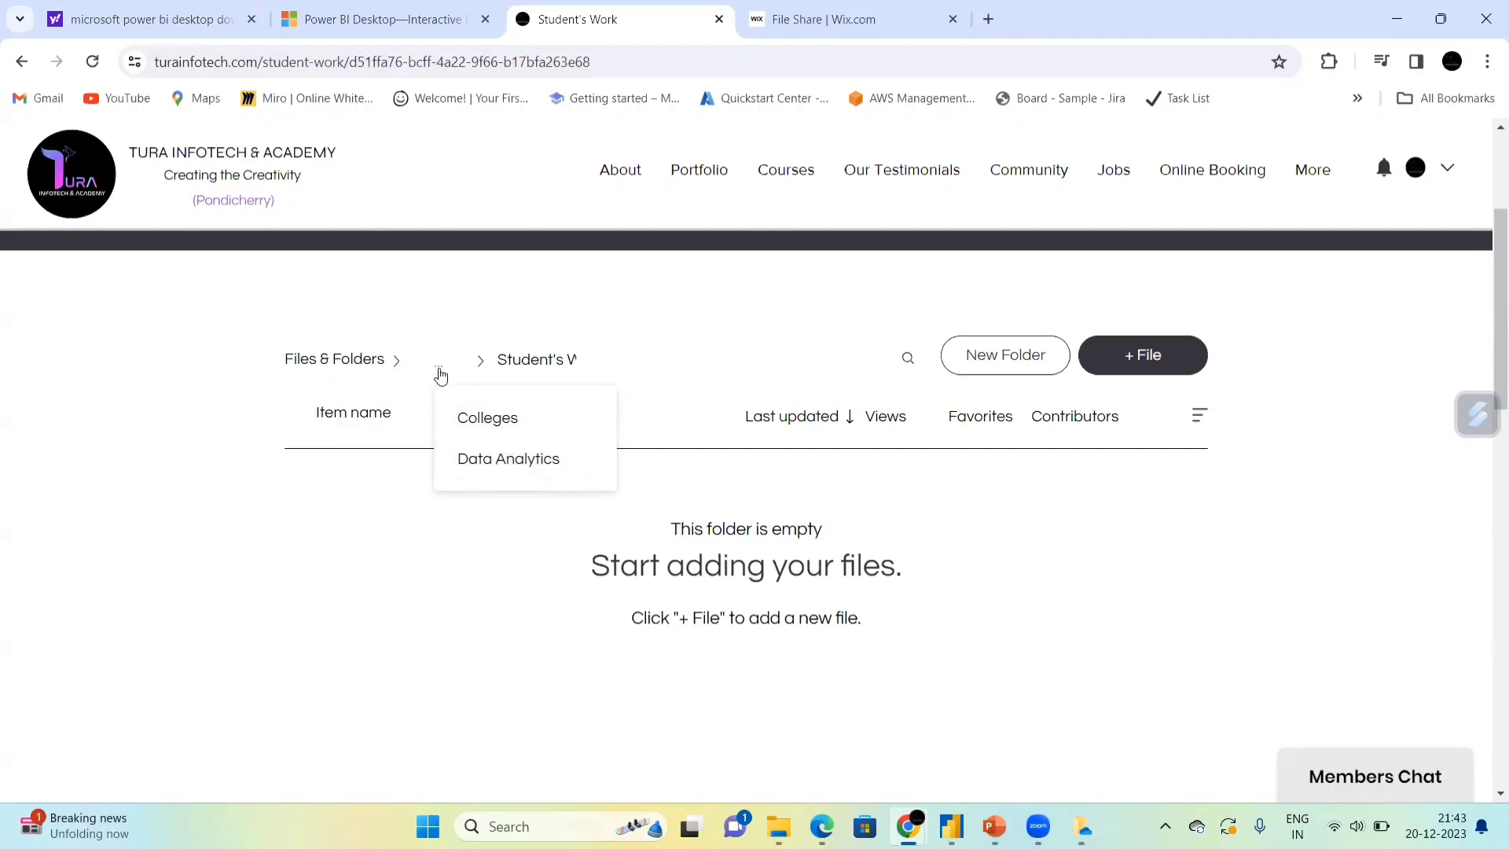
{"action": "left_click", "coordinate": [508, 422]}
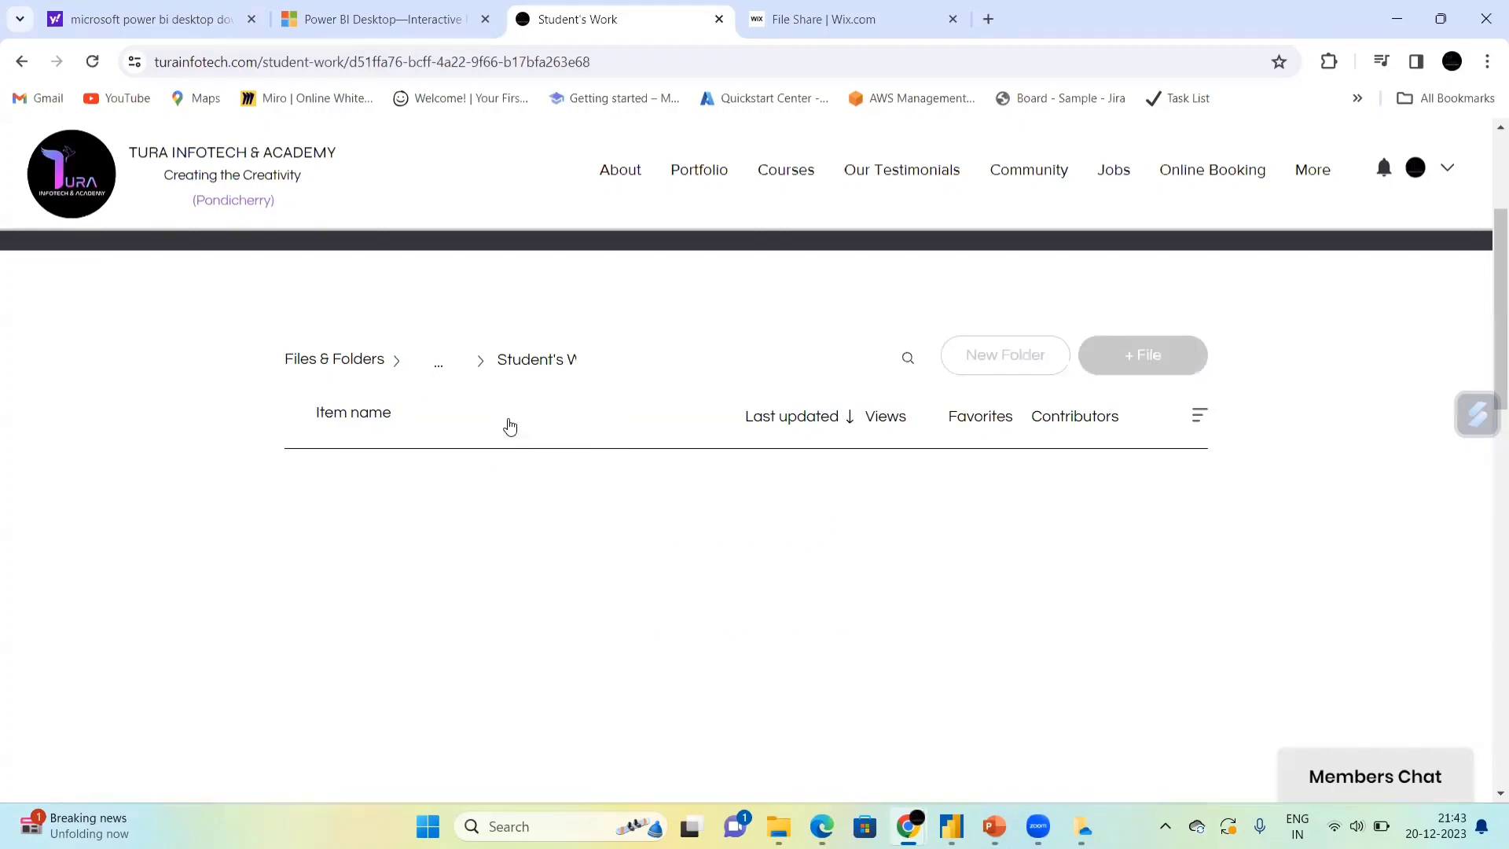